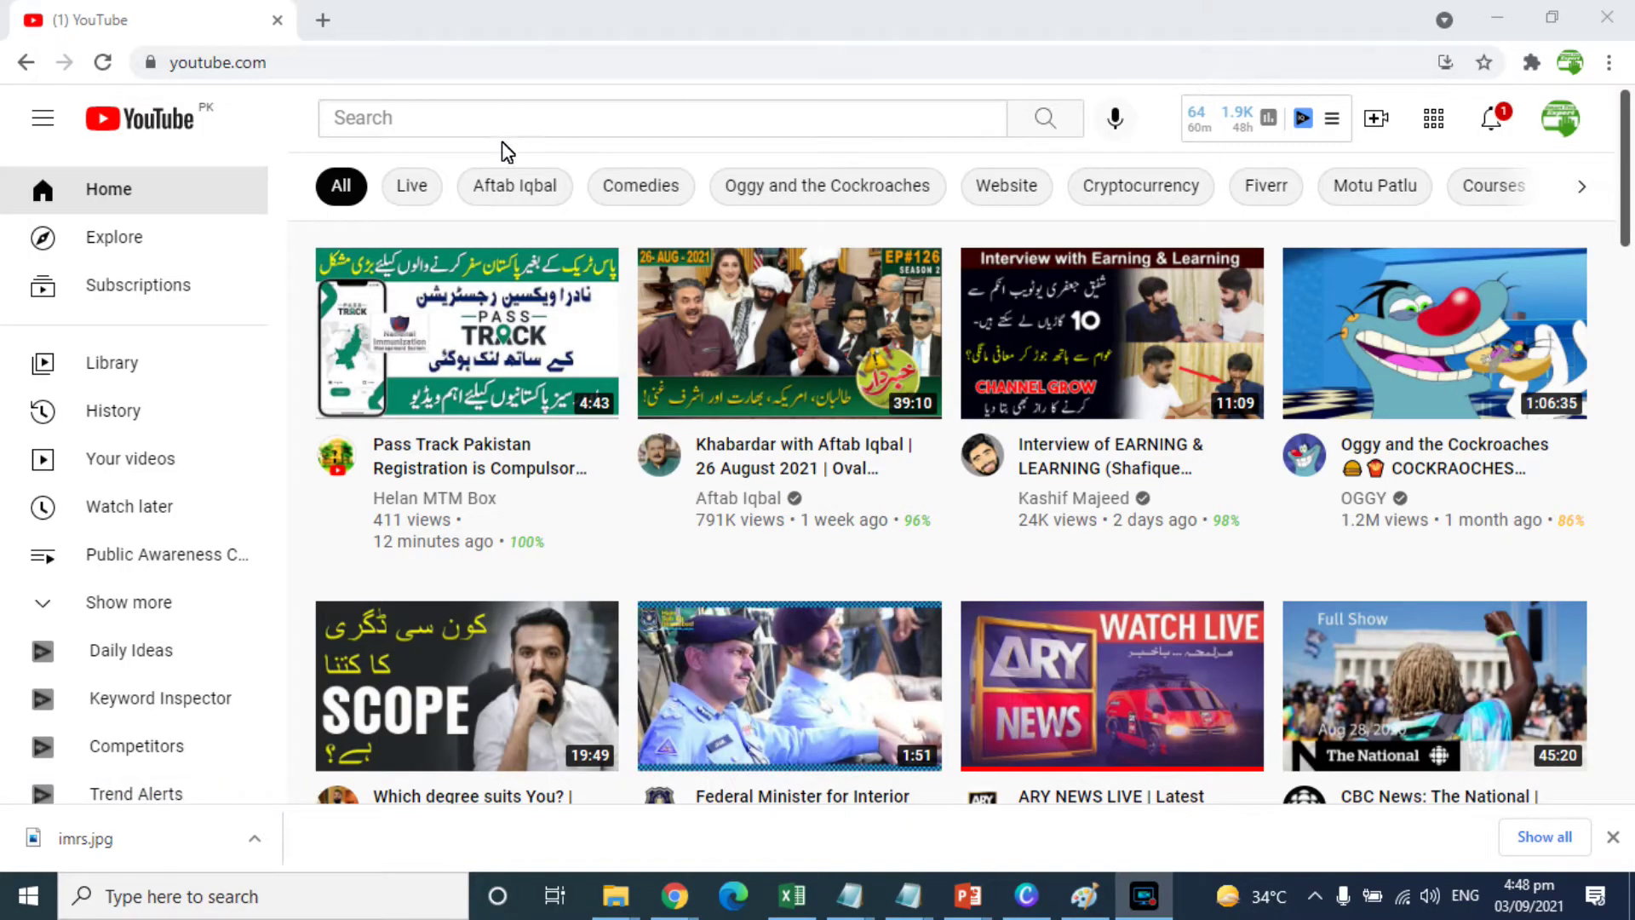
Open your own Smart Tech Expert channel page and look through its uploaded videos.
left_click(1558, 121)
left_click(1266, 230)
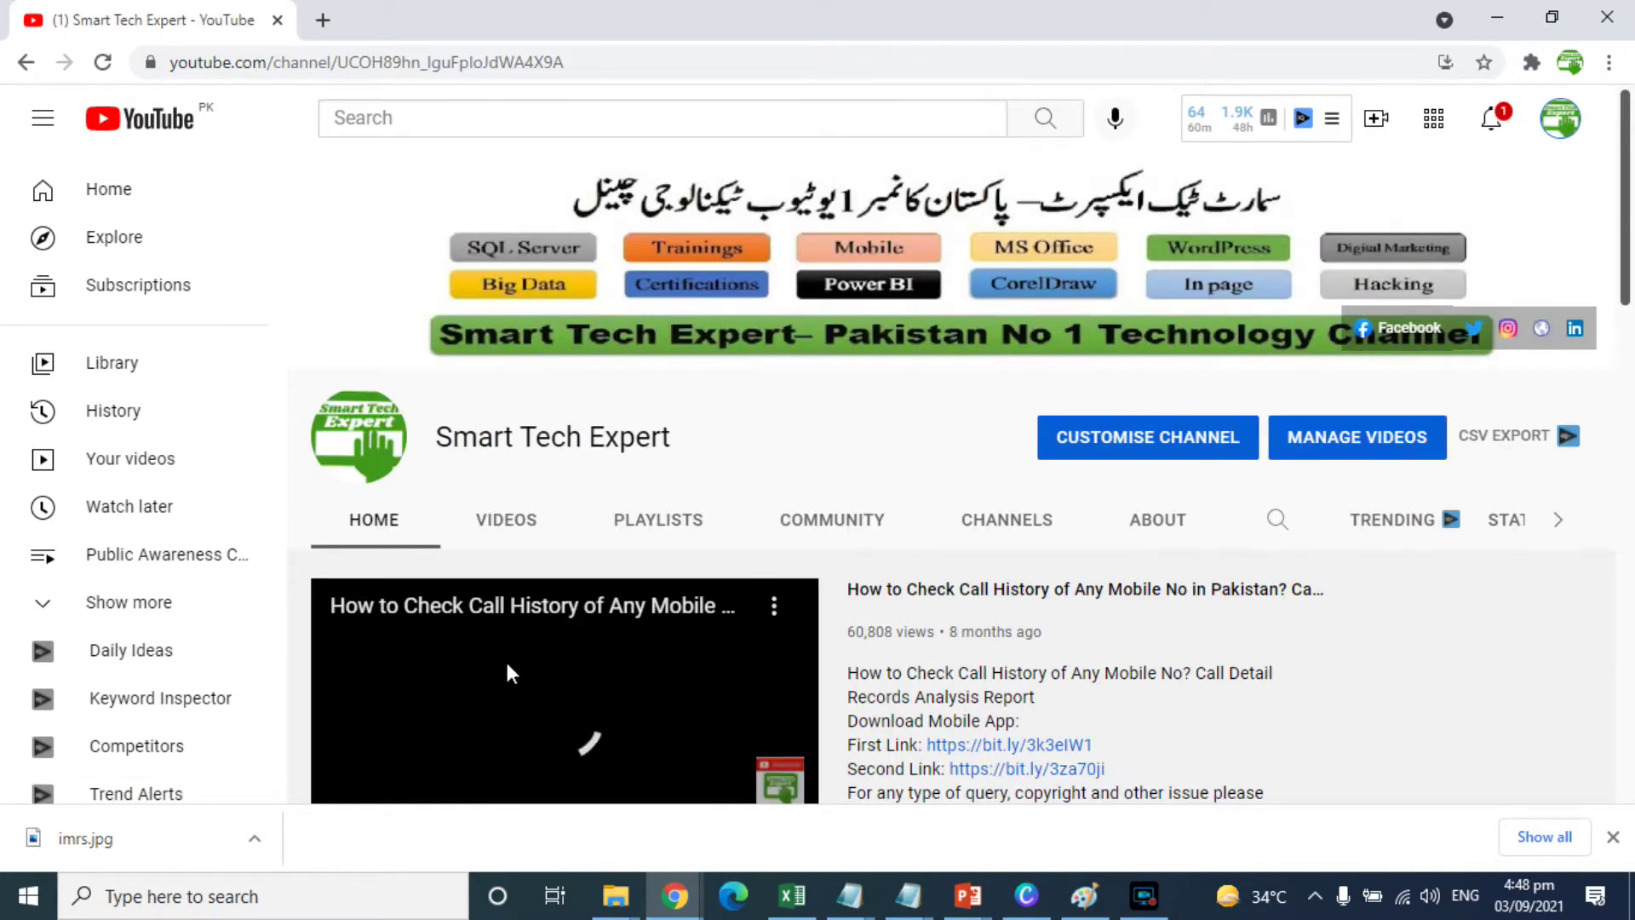
scroll(506, 657, "down", 1)
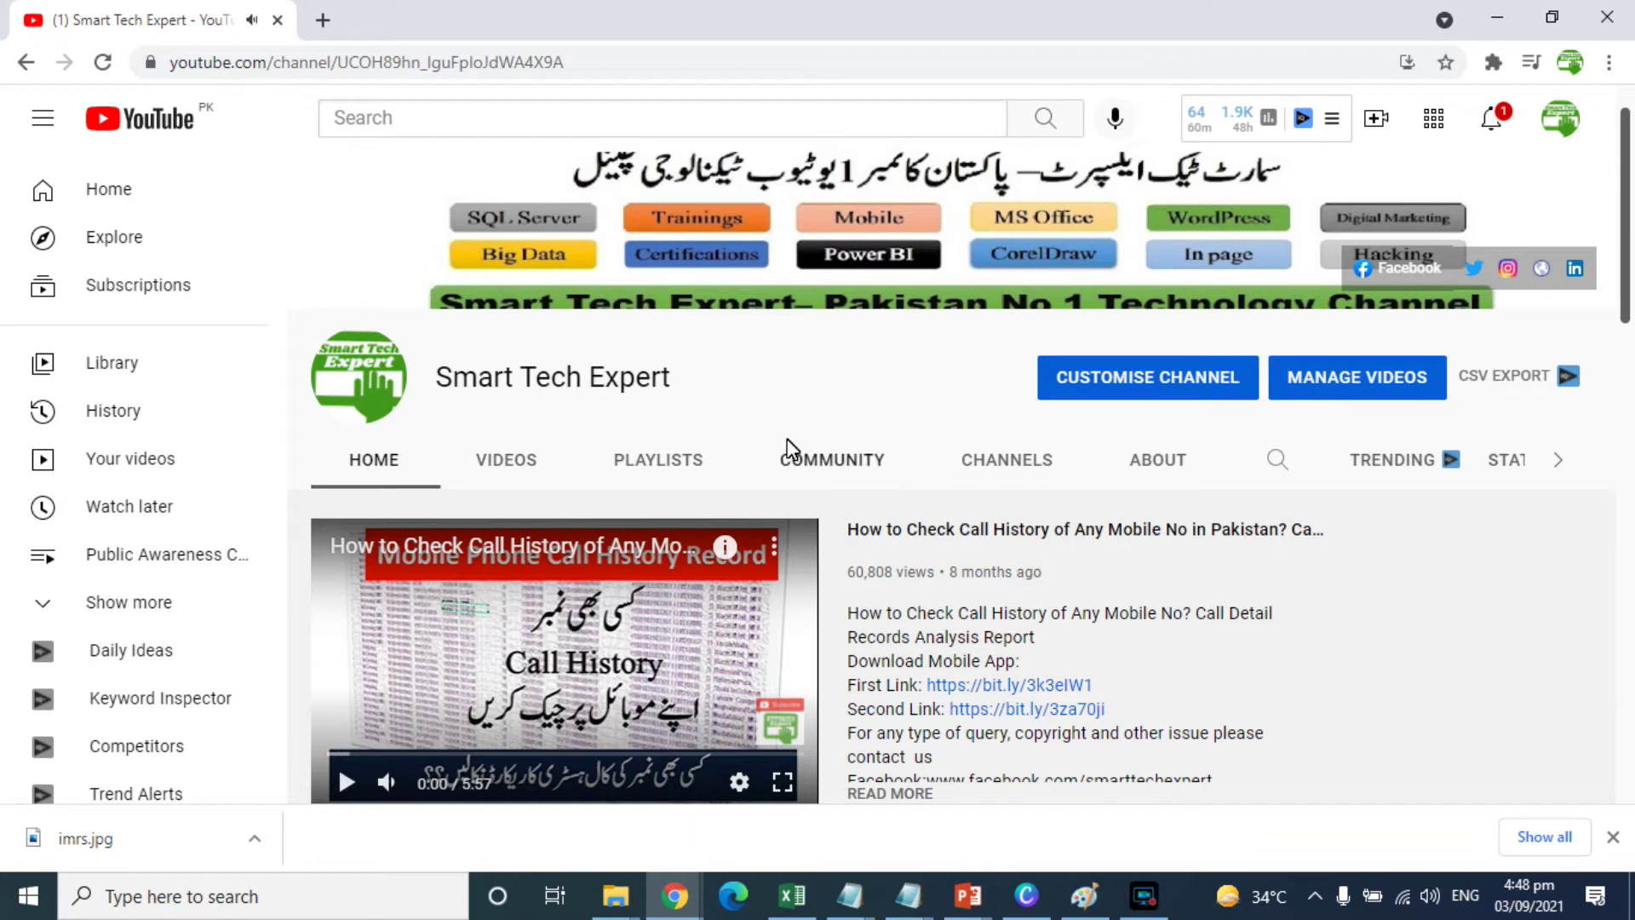
left_click(517, 458)
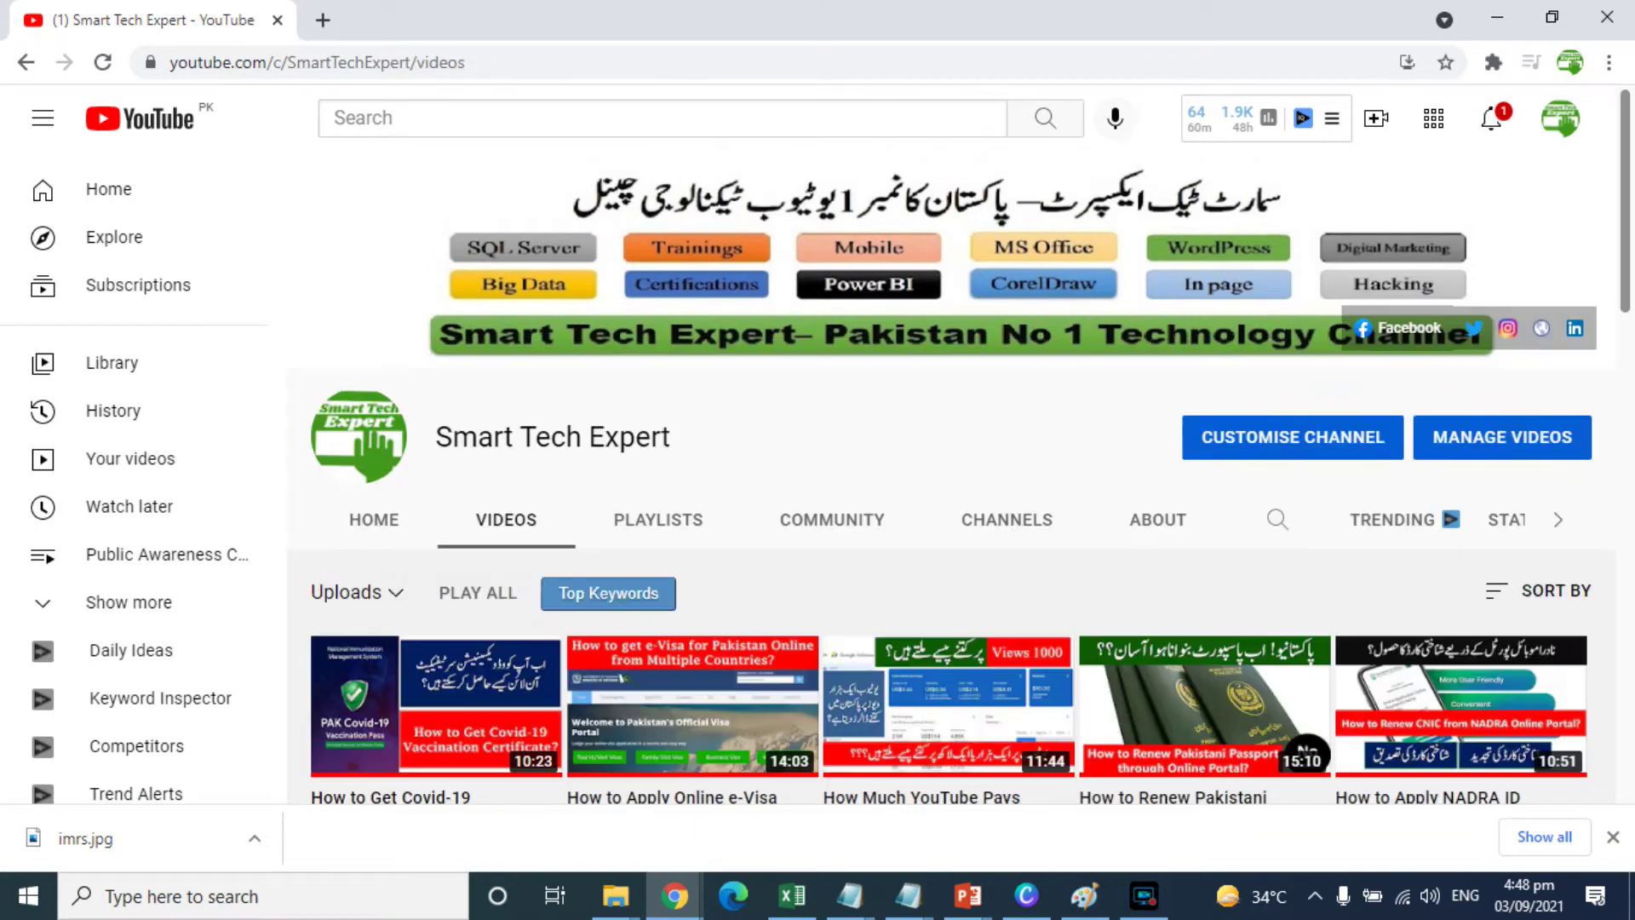
left_click_drag(1627, 232, 1627, 293)
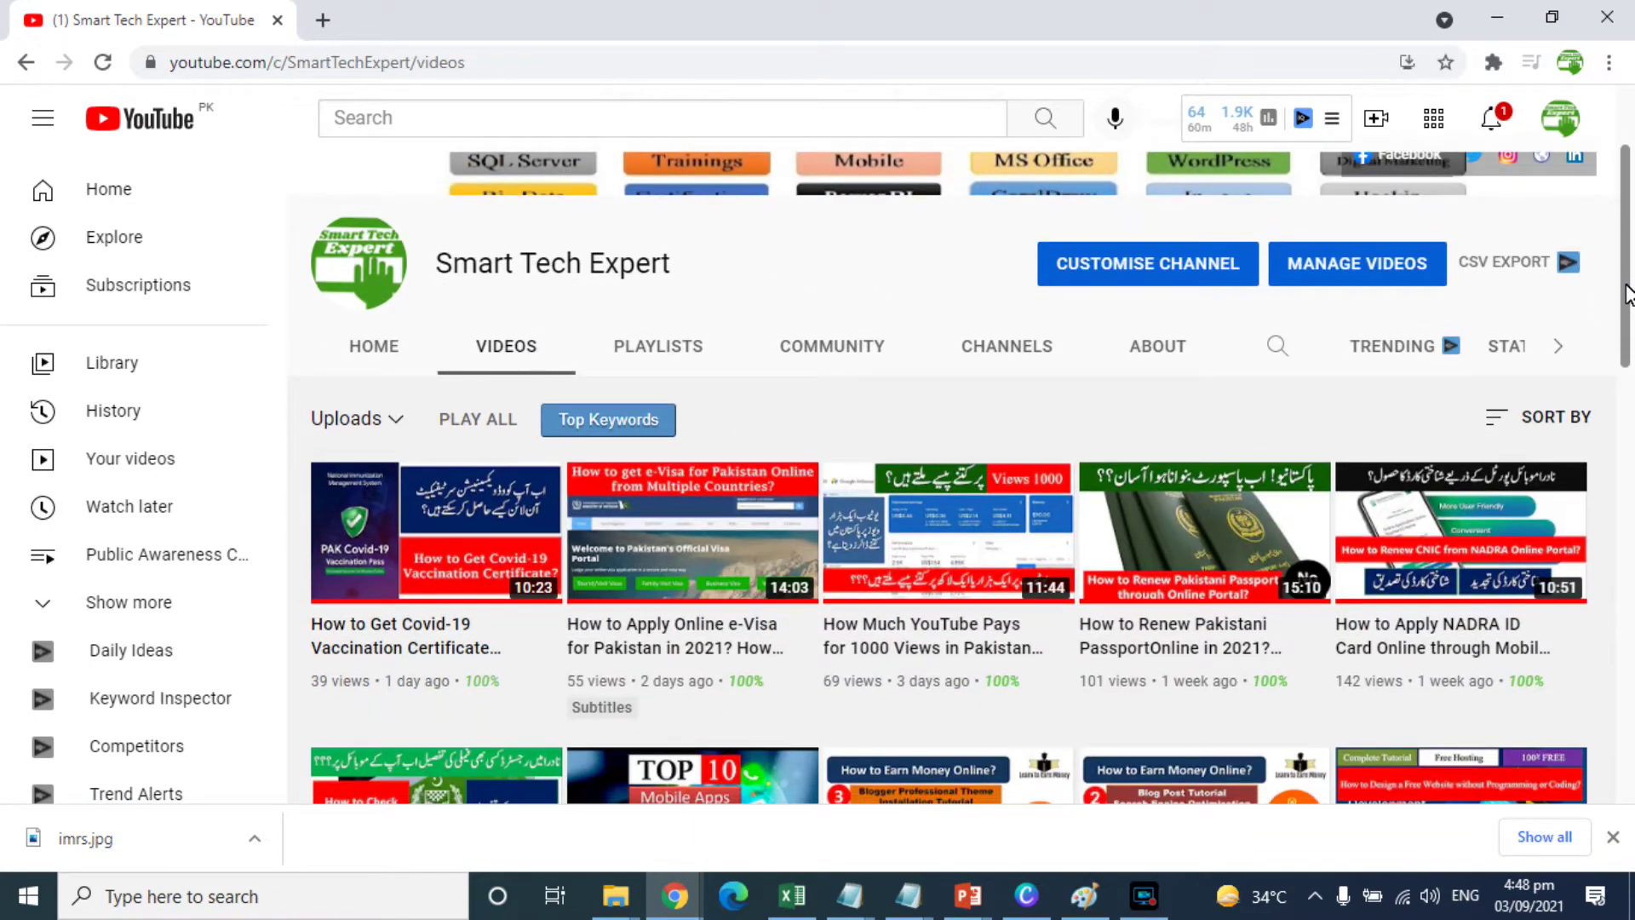
left_click_drag(1629, 294, 1576, 241)
Look through the channel's created playlists.
left_click(667, 508)
left_click_drag(1627, 242, 1626, 357)
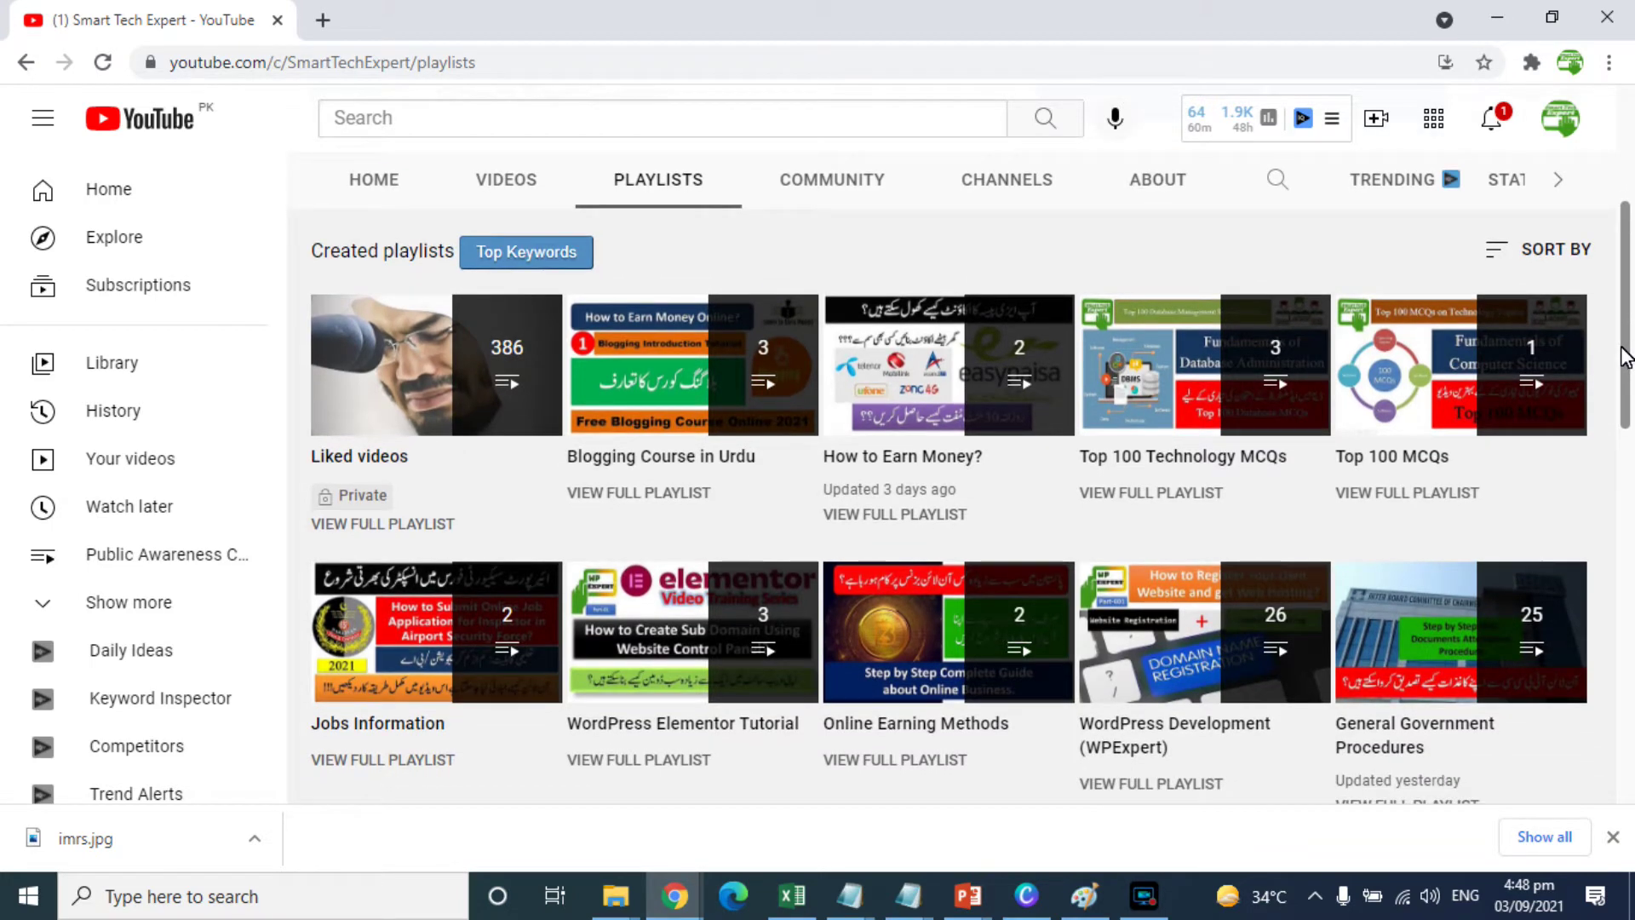
left_click_drag(1626, 358, 1538, 243)
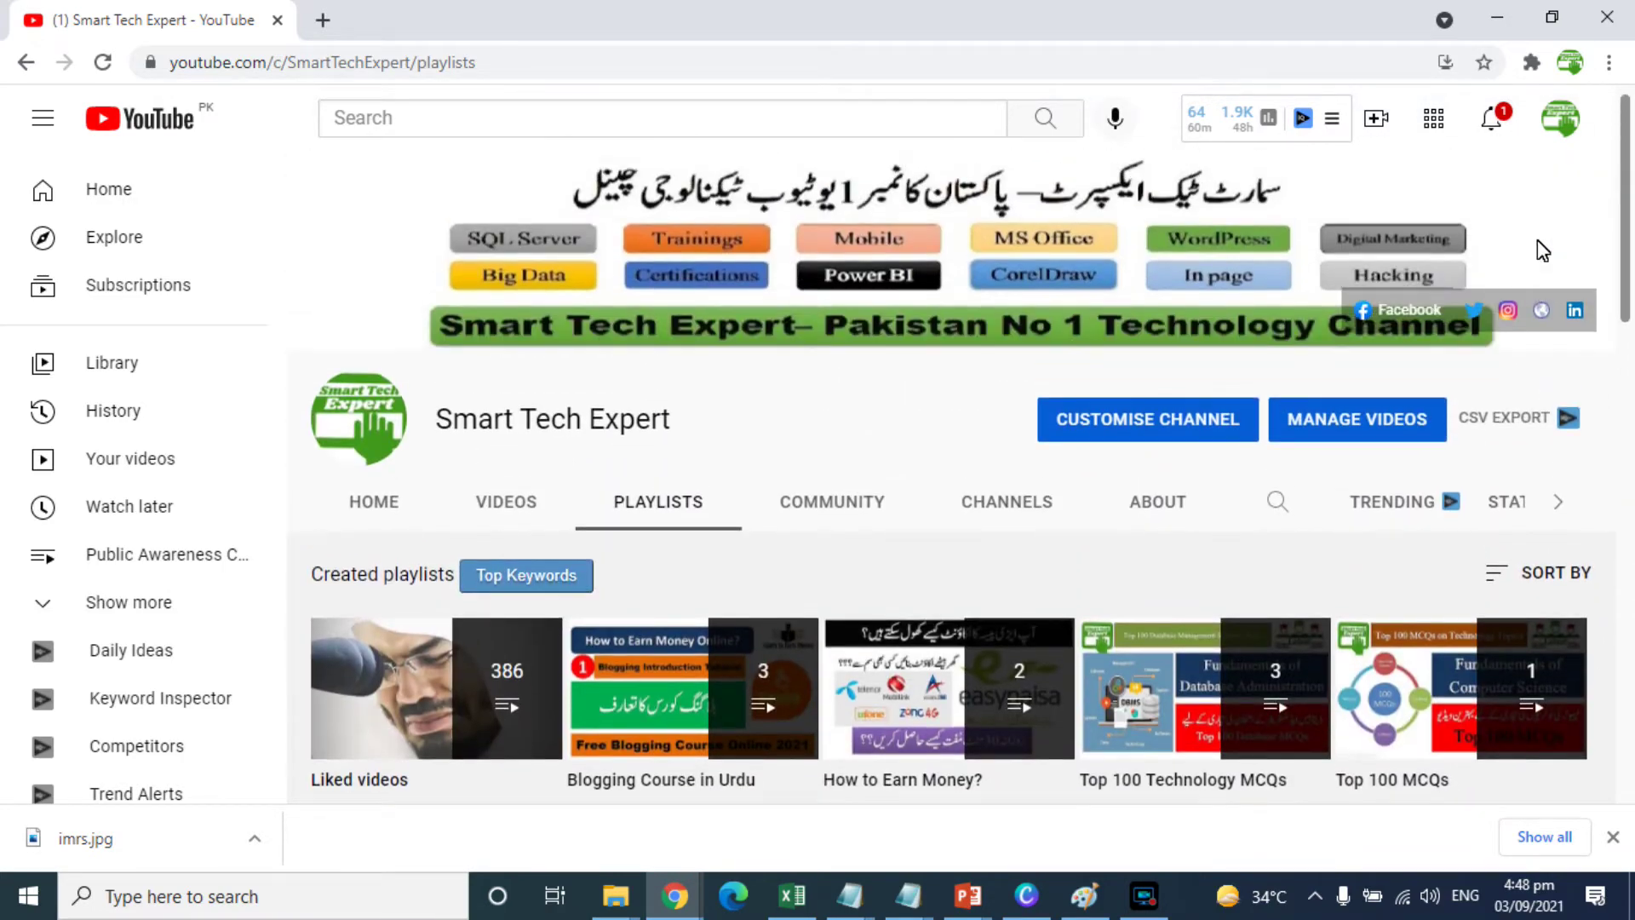
Start a new video upload with the file Create Free Website from the Recorded Videos folder on Local Disk (D:).
left_click(1380, 122)
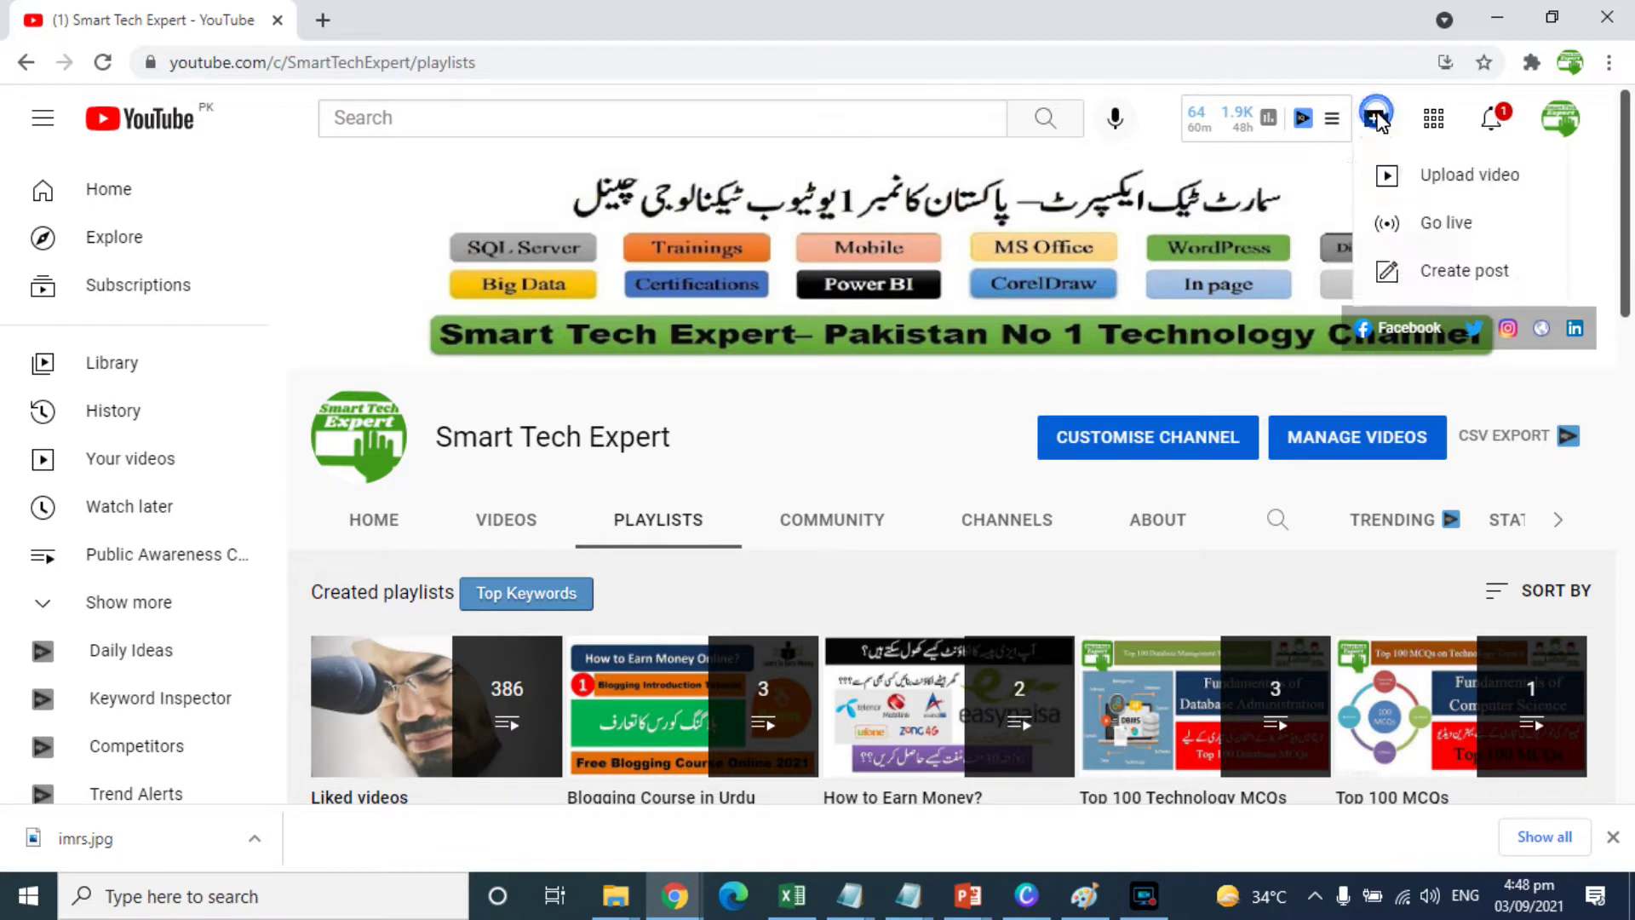
left_click(1428, 177)
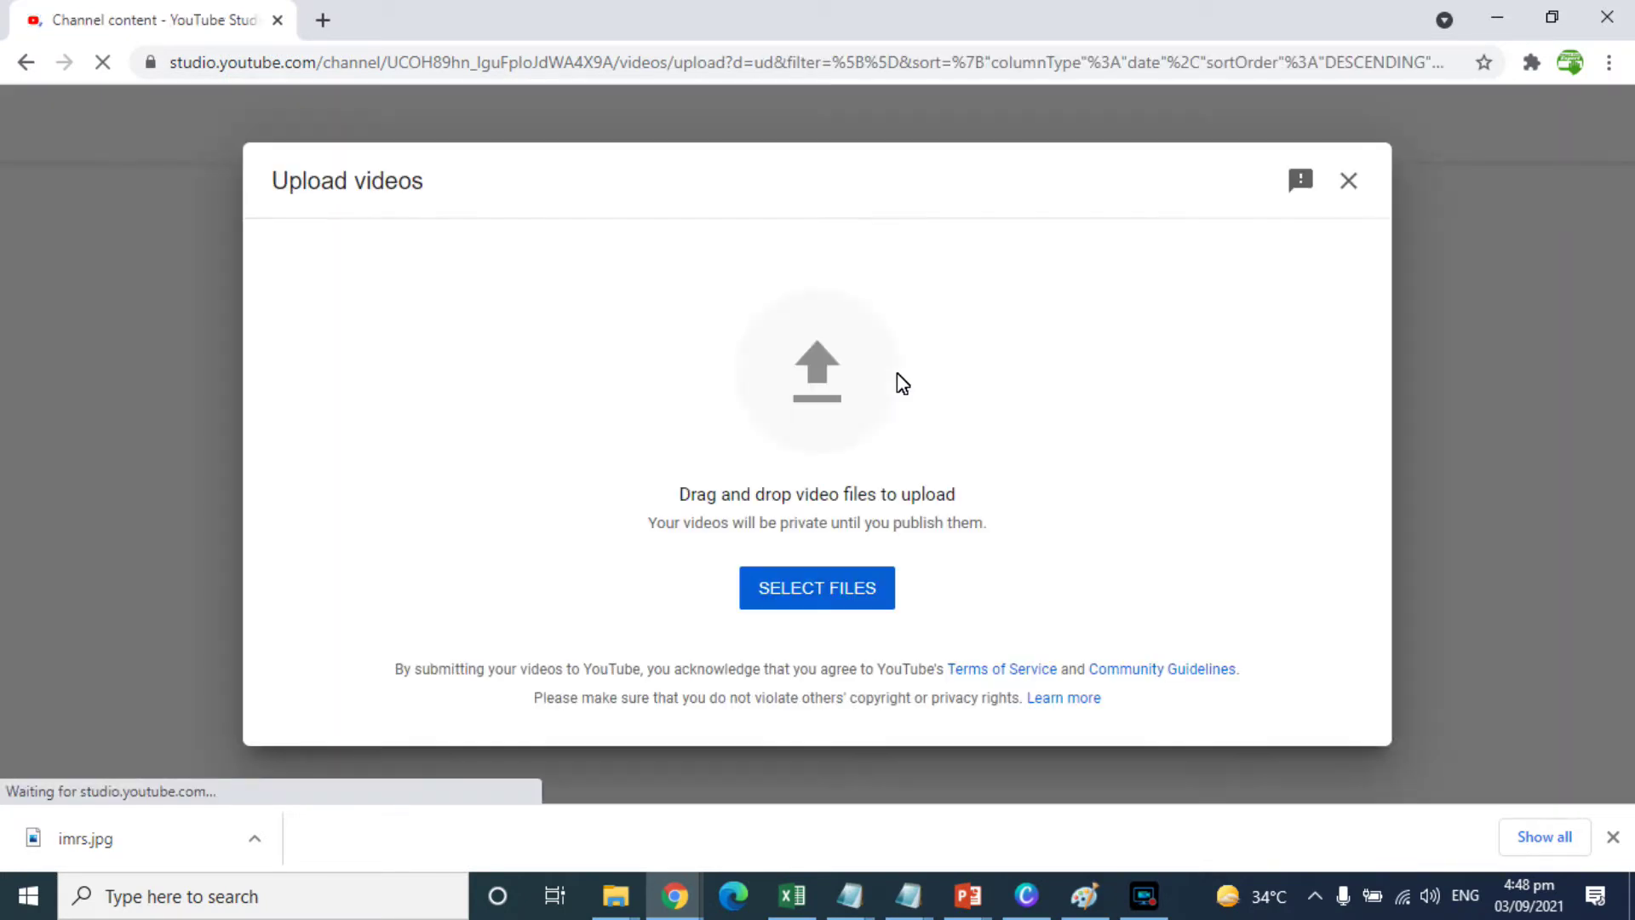
left_click(789, 586)
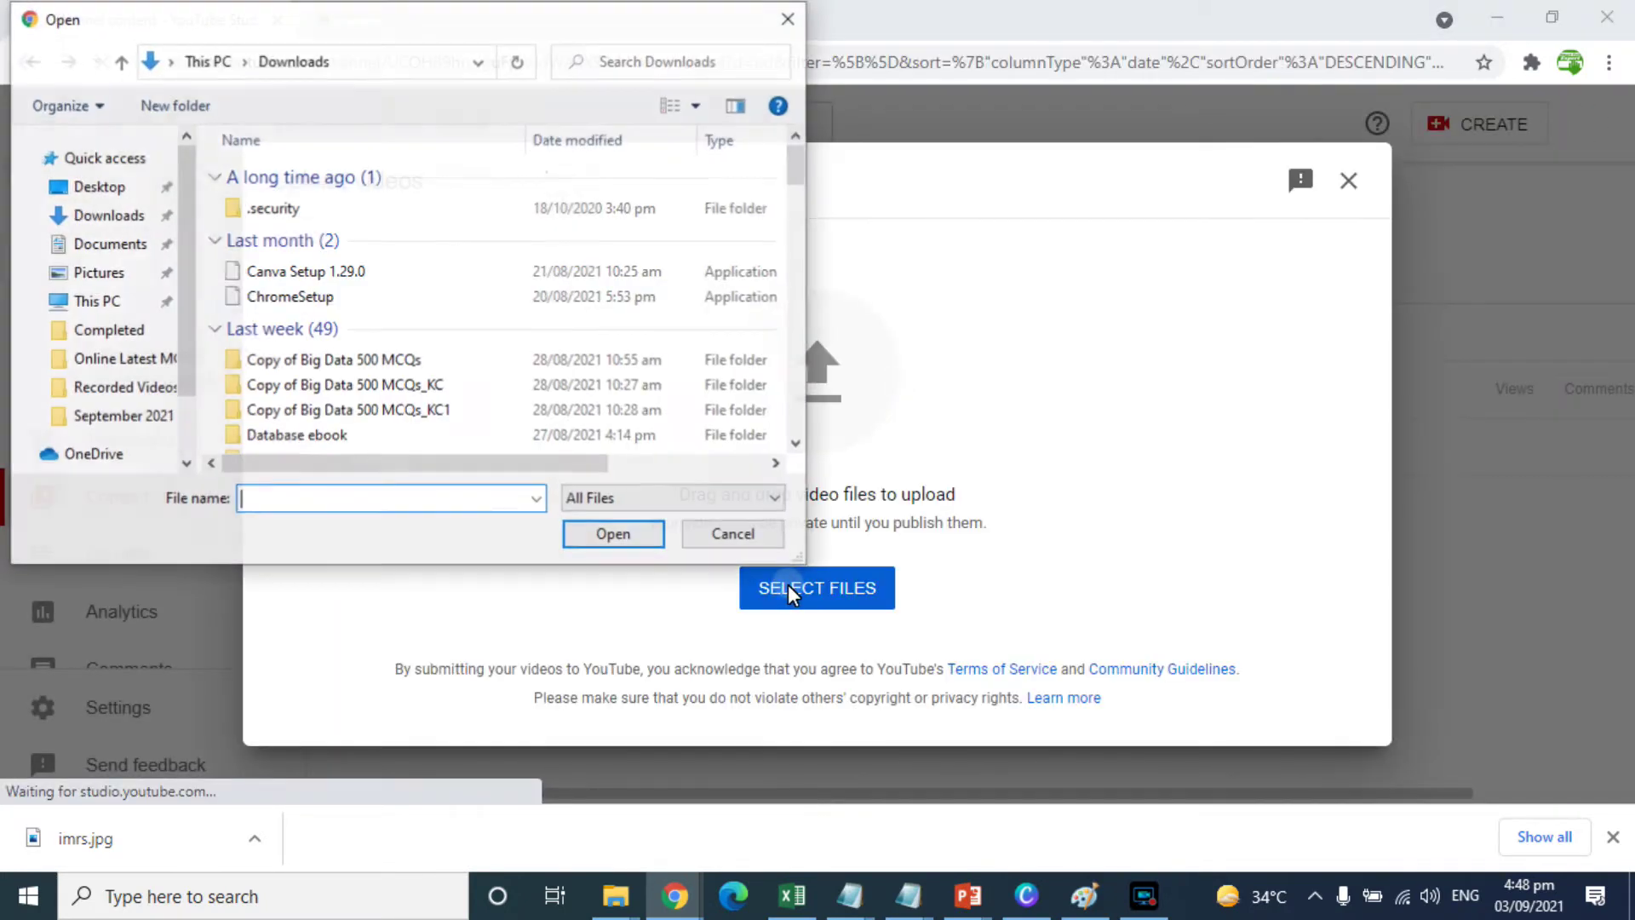
left_click(92, 246)
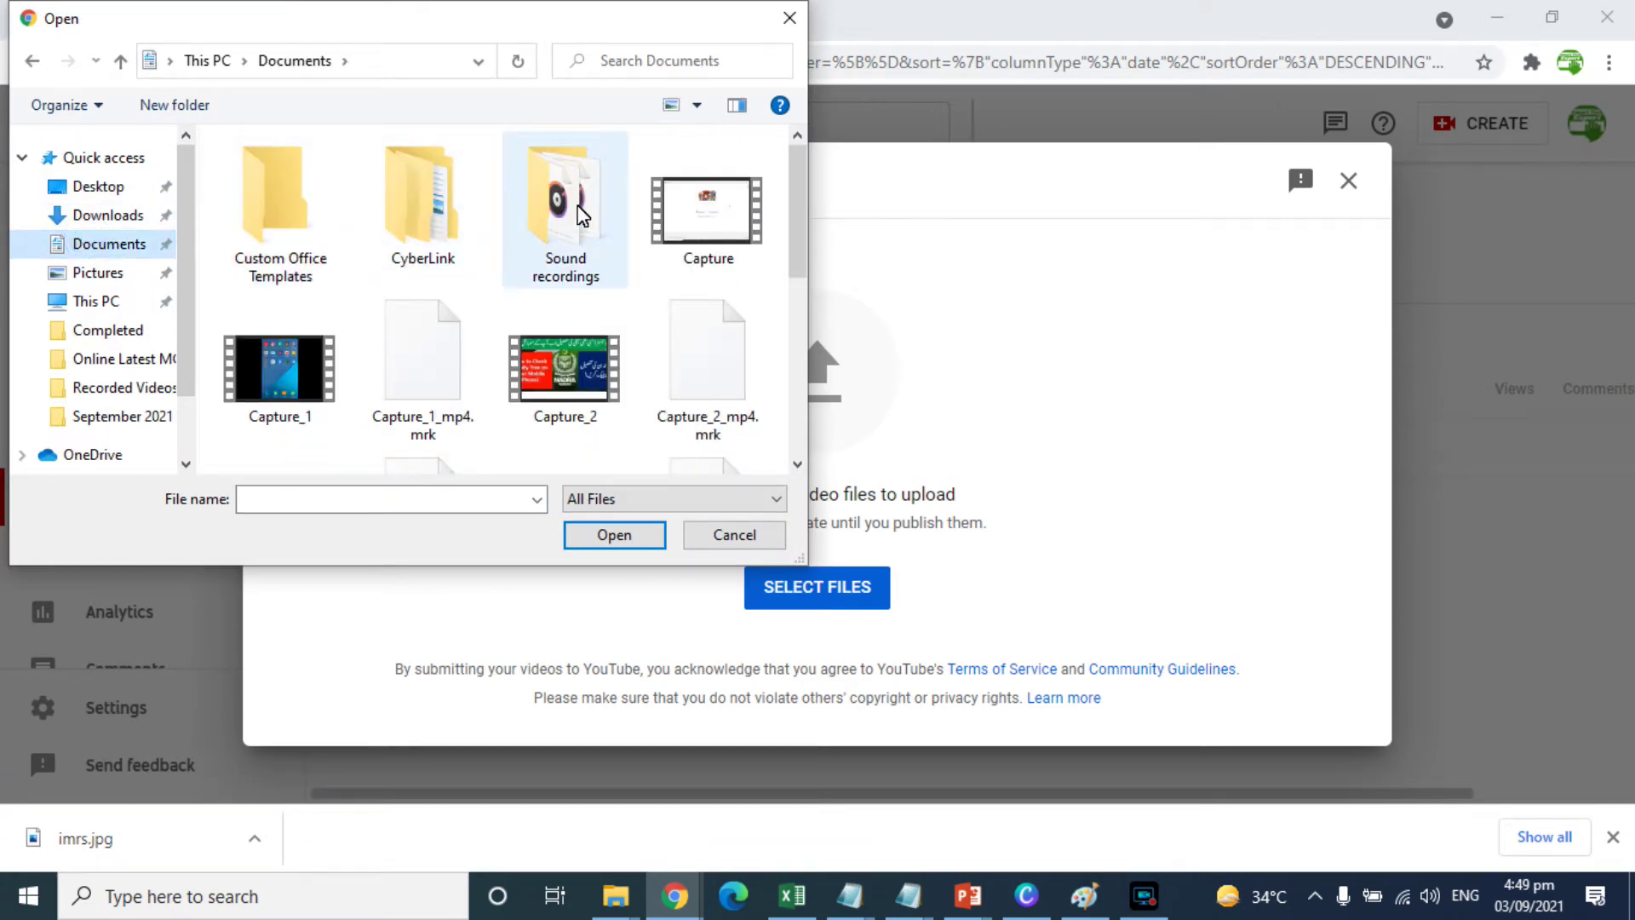
left_click(184, 412)
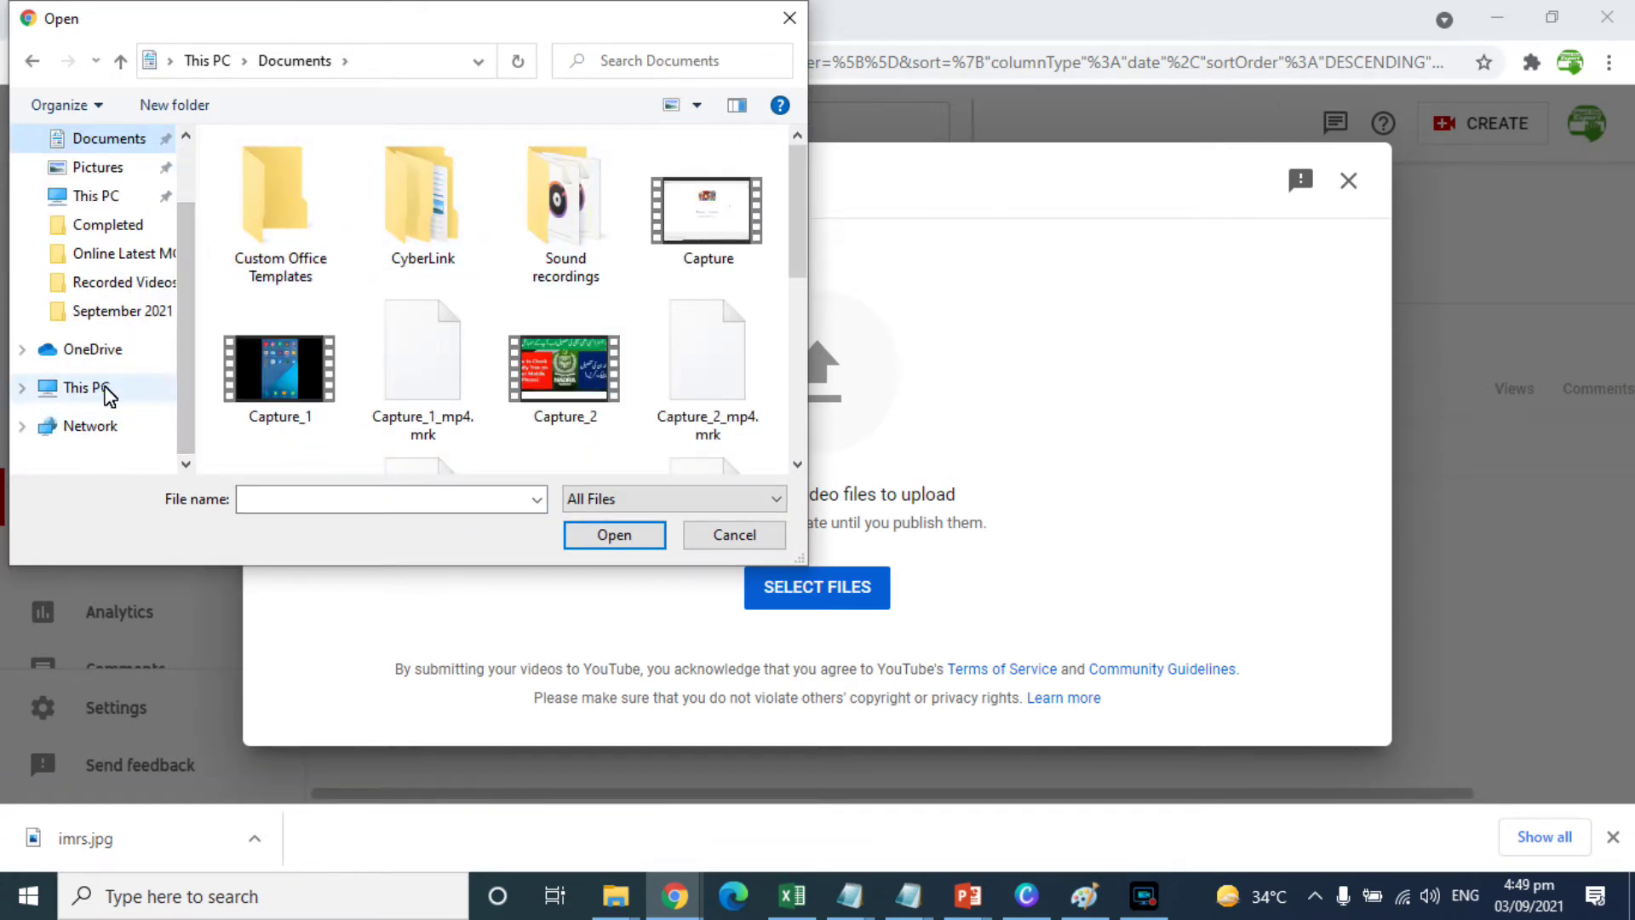
left_click(103, 387)
left_click_drag(797, 234, 780, 366)
double_click(431, 412)
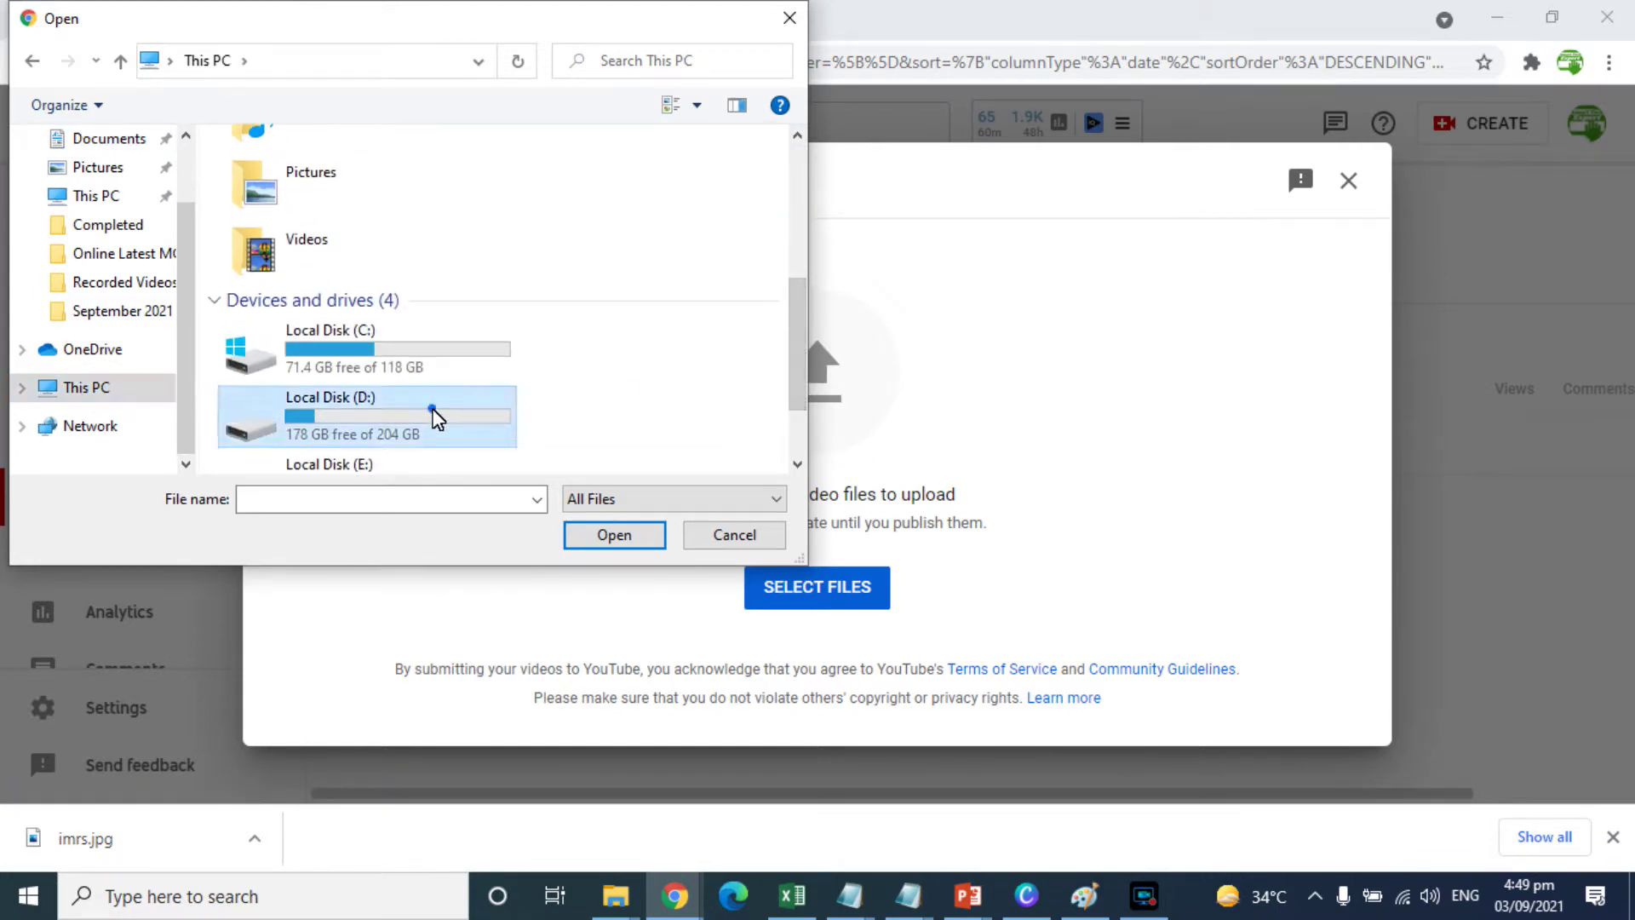
double_click(298, 325)
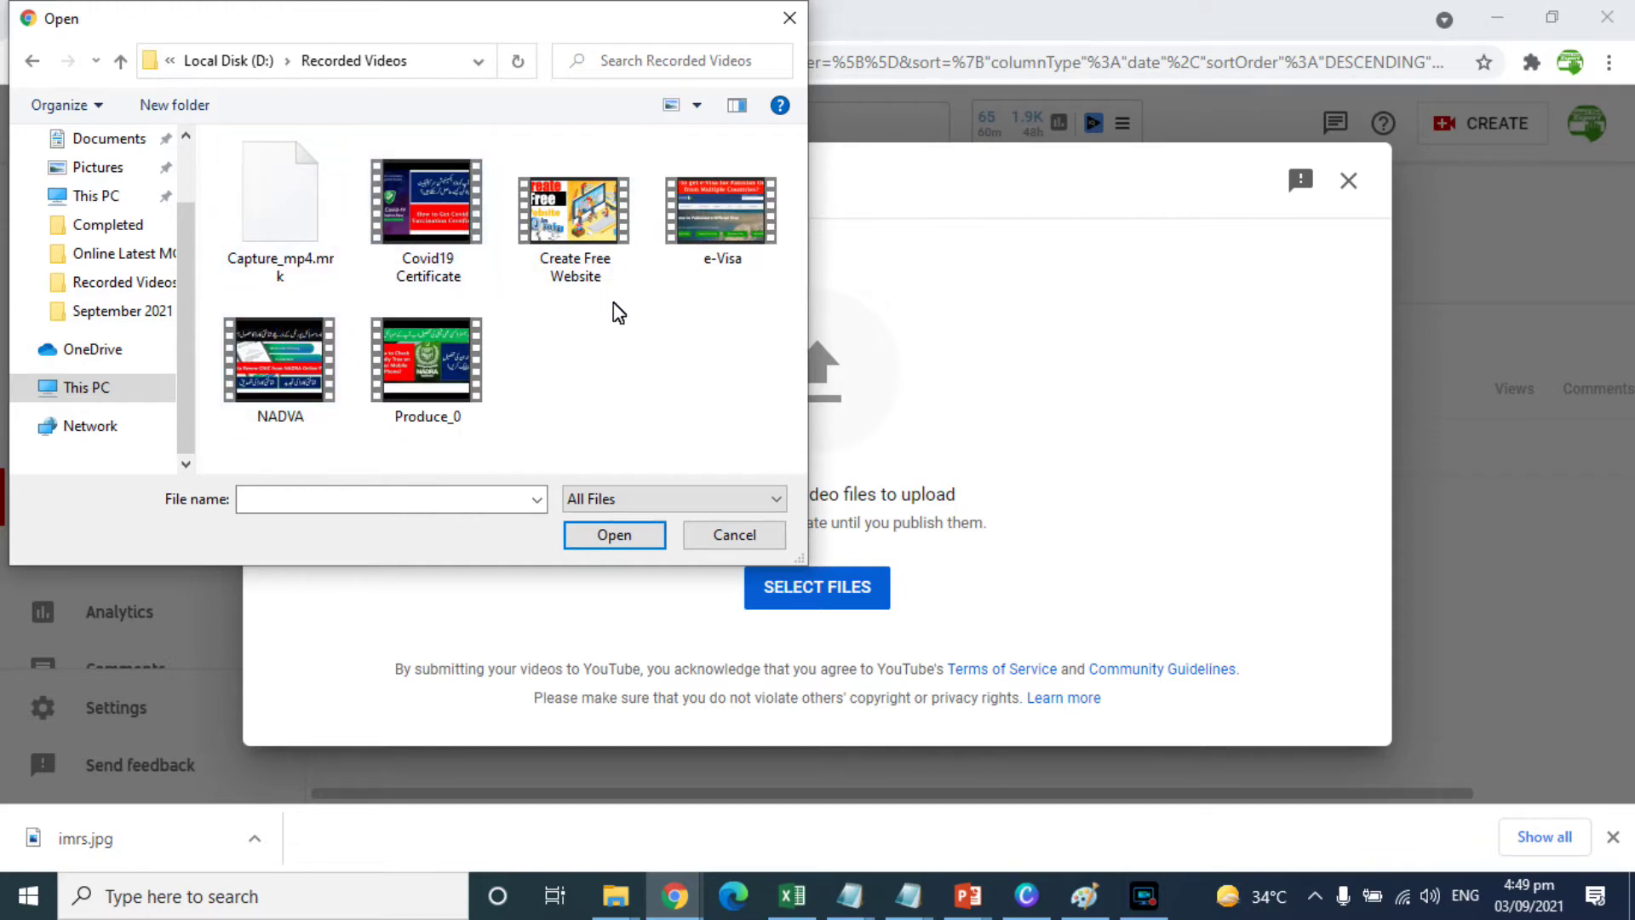
double_click(560, 221)
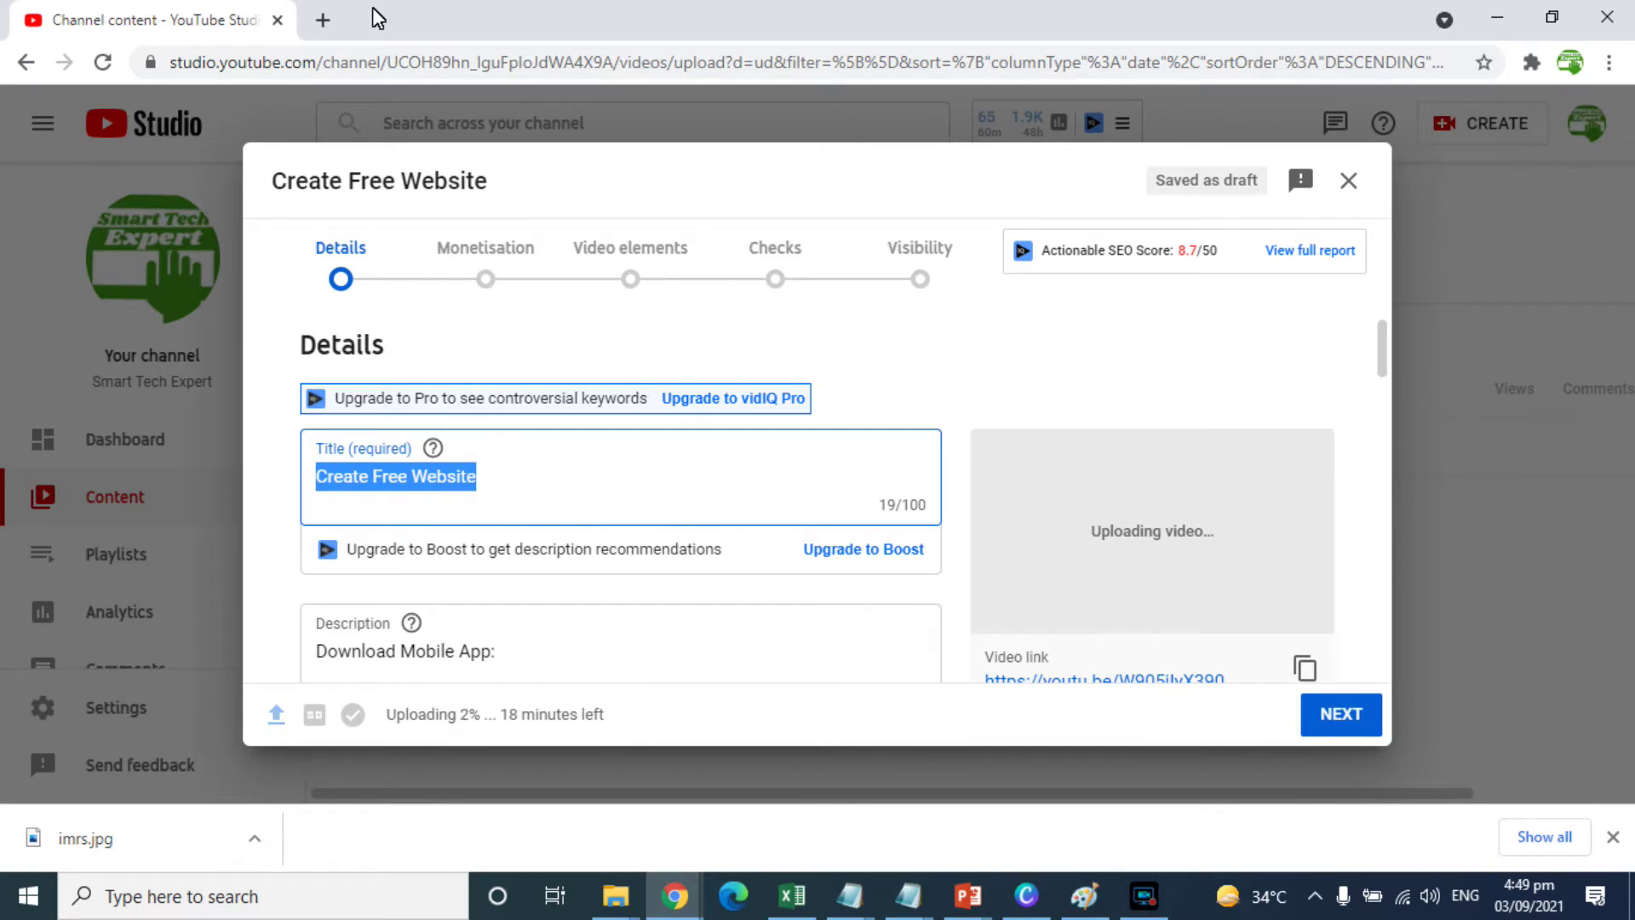
Open the YouTube home page in a new browser tab.
left_click(325, 21)
type("y")
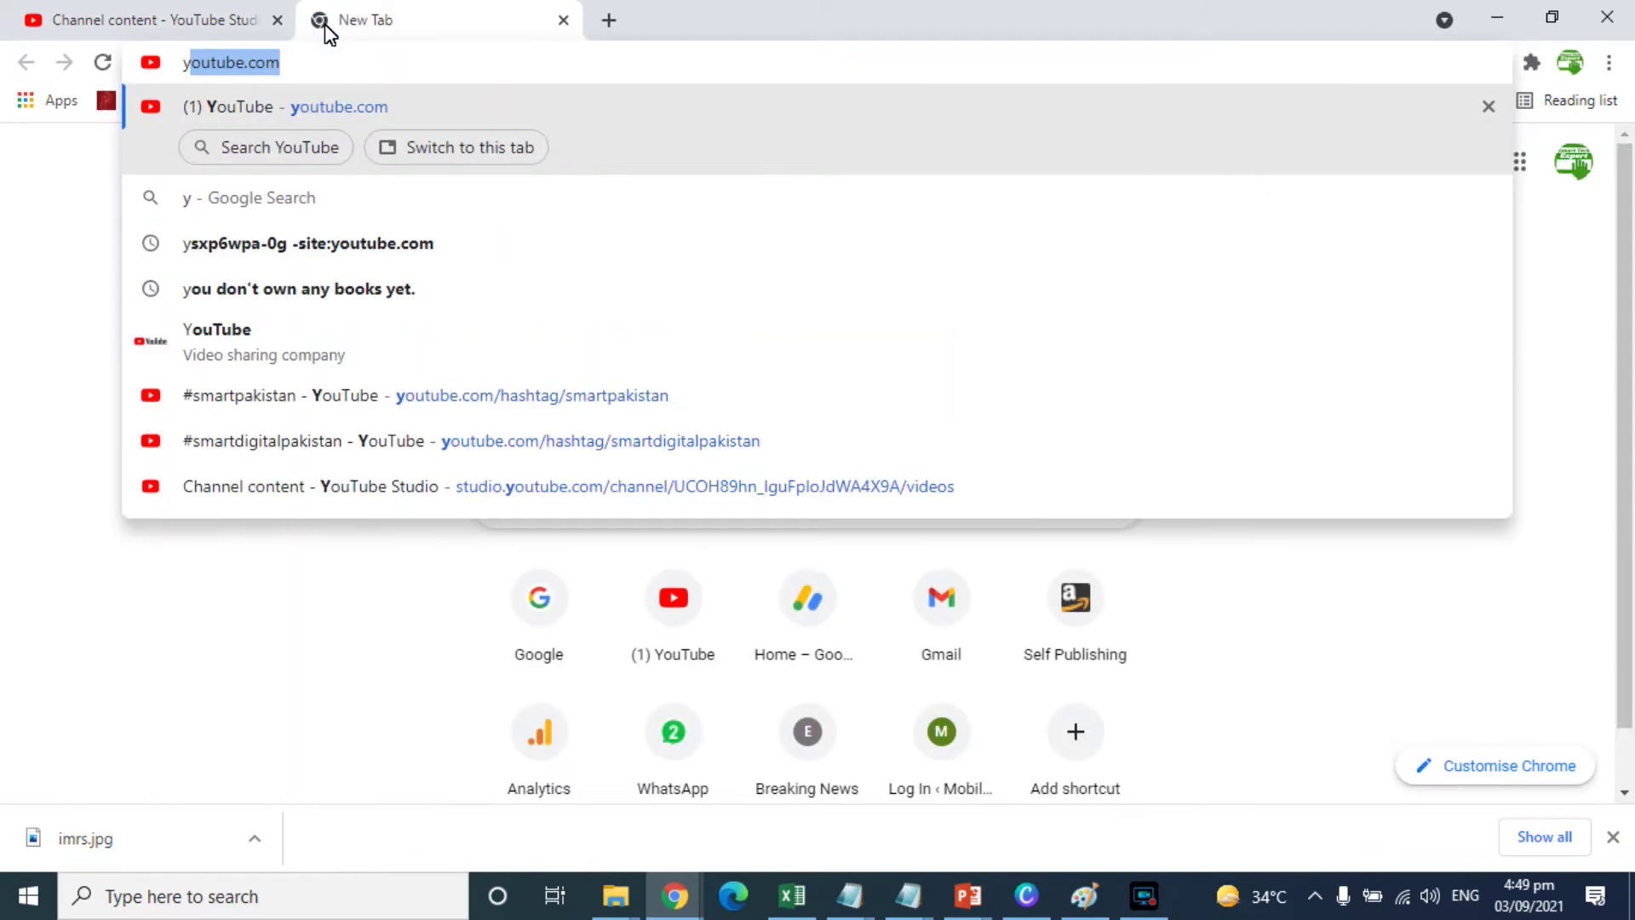
key("Return")
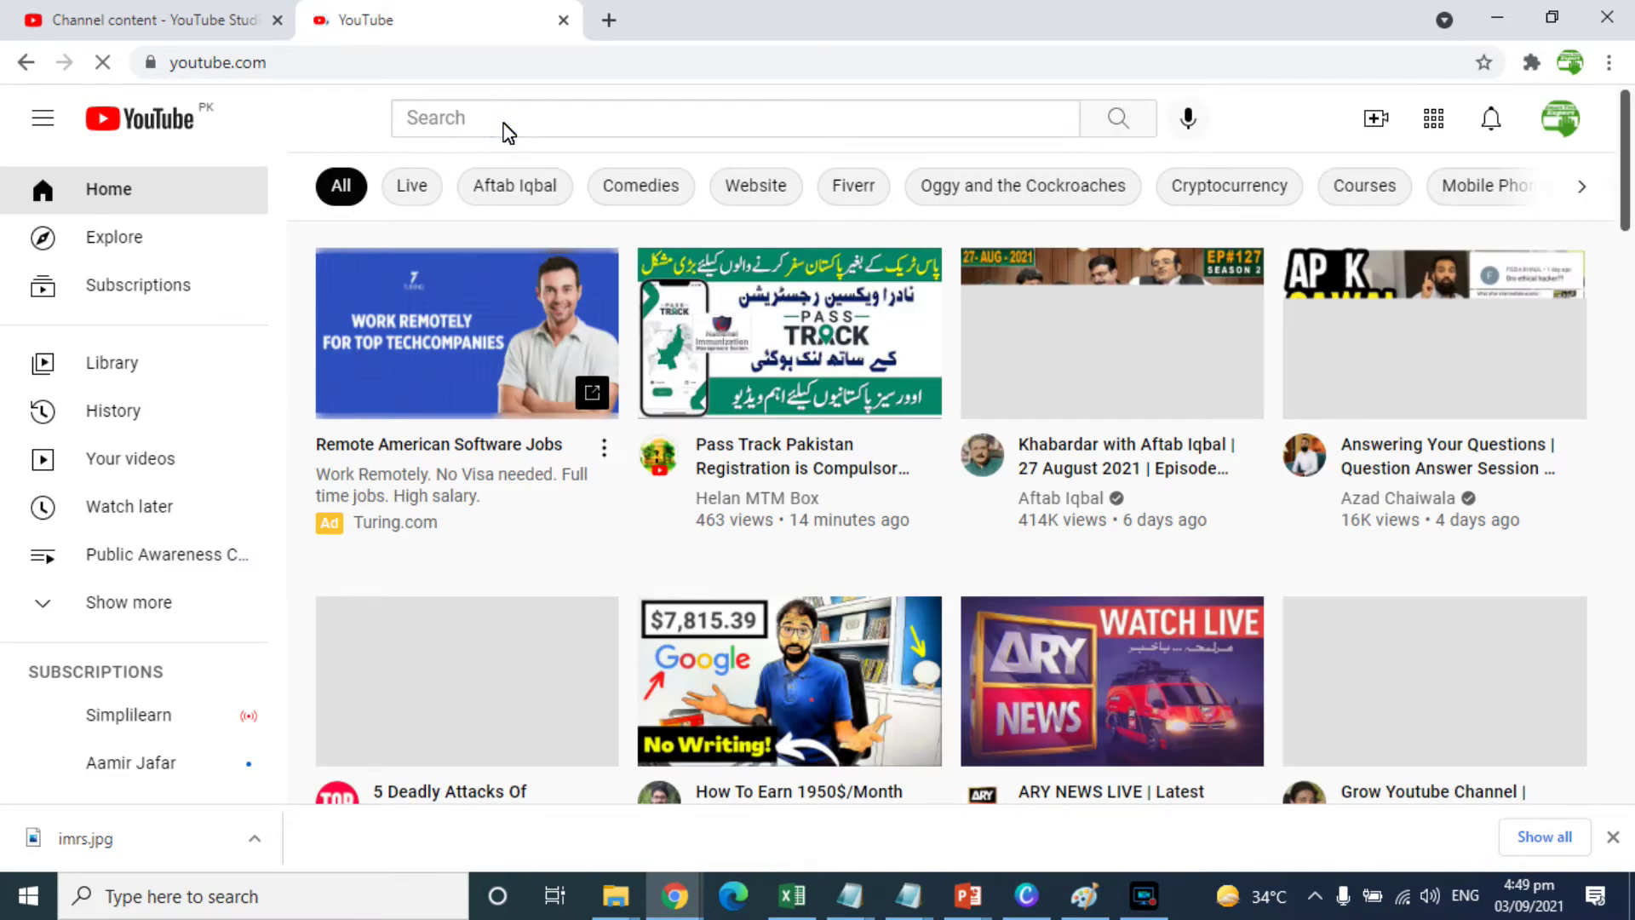
Search YouTube for "how to create free online website" and examine the titles of the top-ranking videos.
left_click(470, 126)
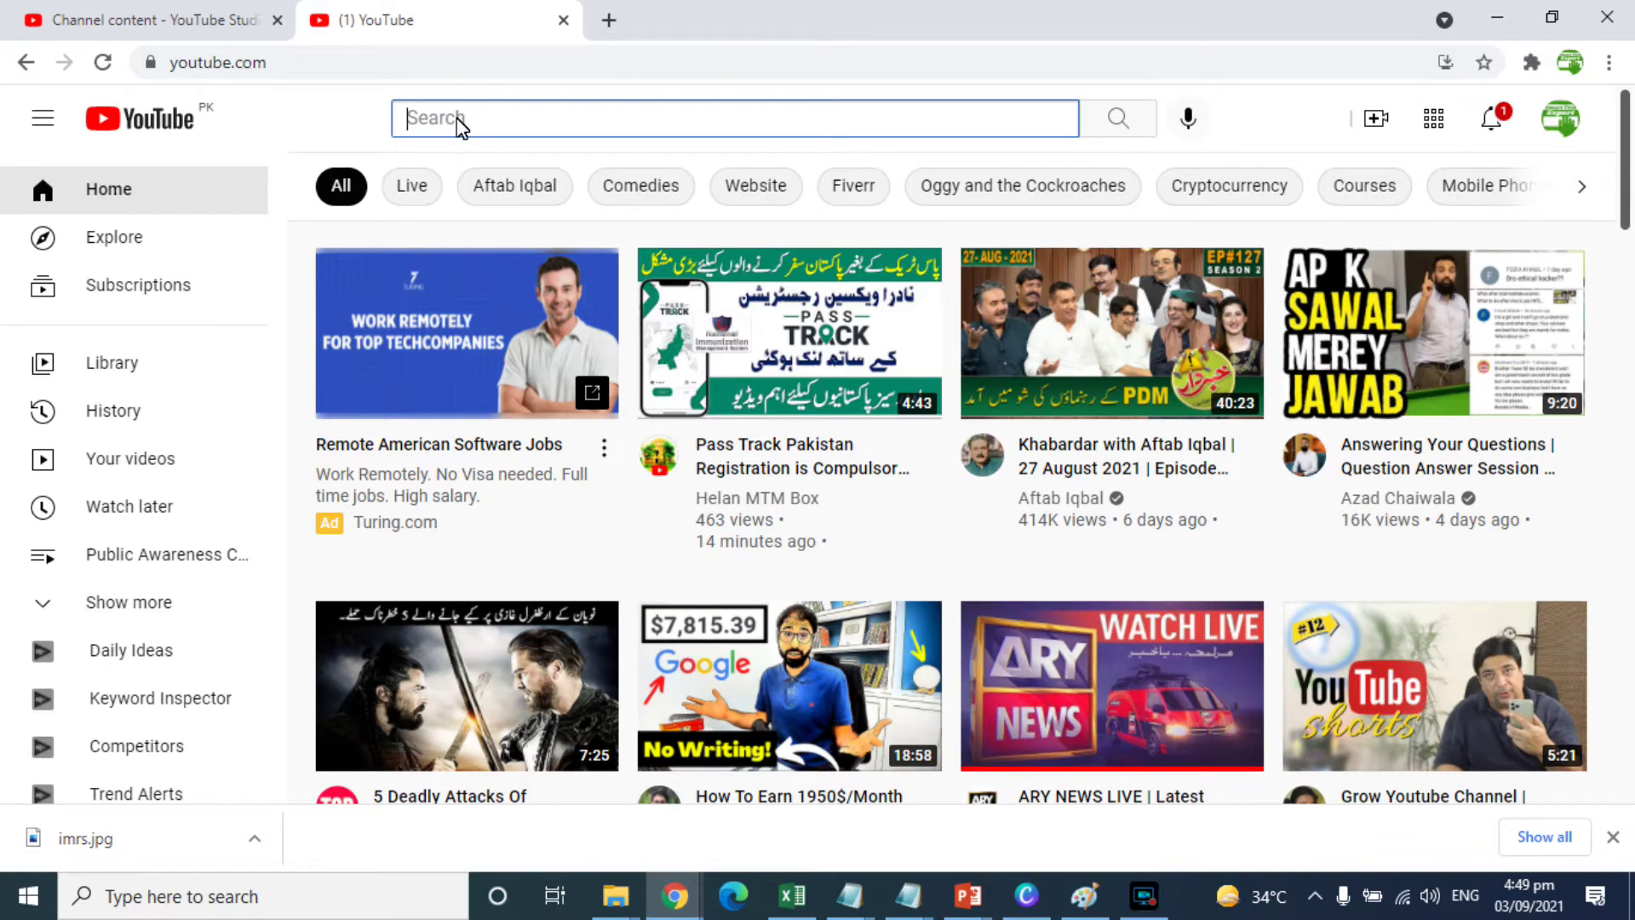
type("how to sea")
key("BackSpace")
key("BackSpace")
key("BackSpace")
type("create ")
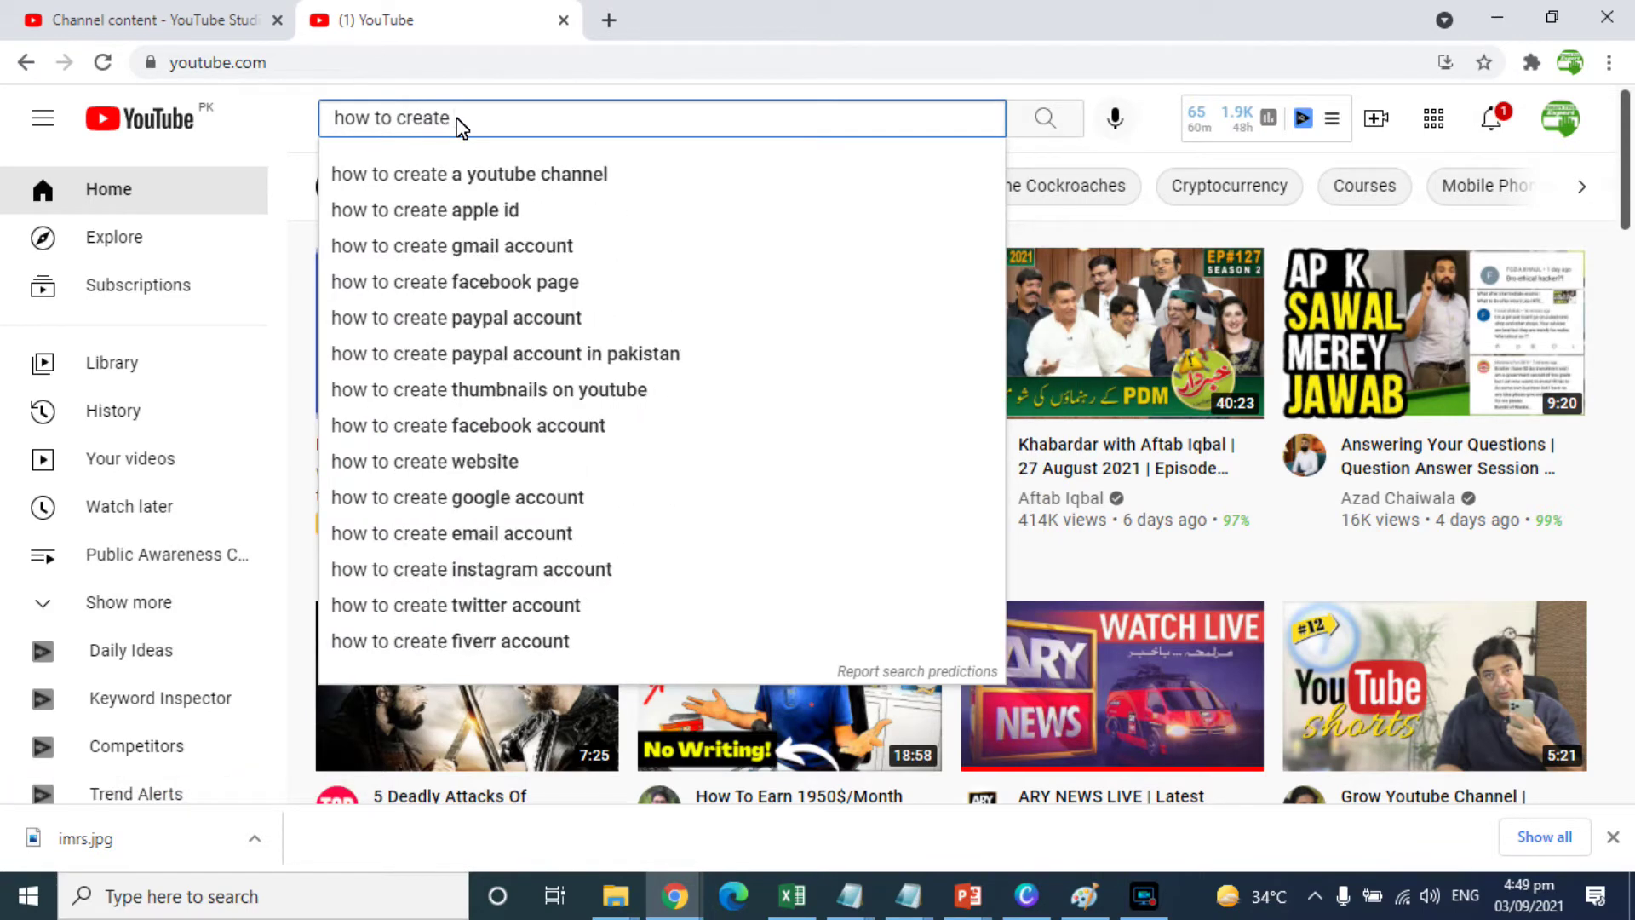
type("free online")
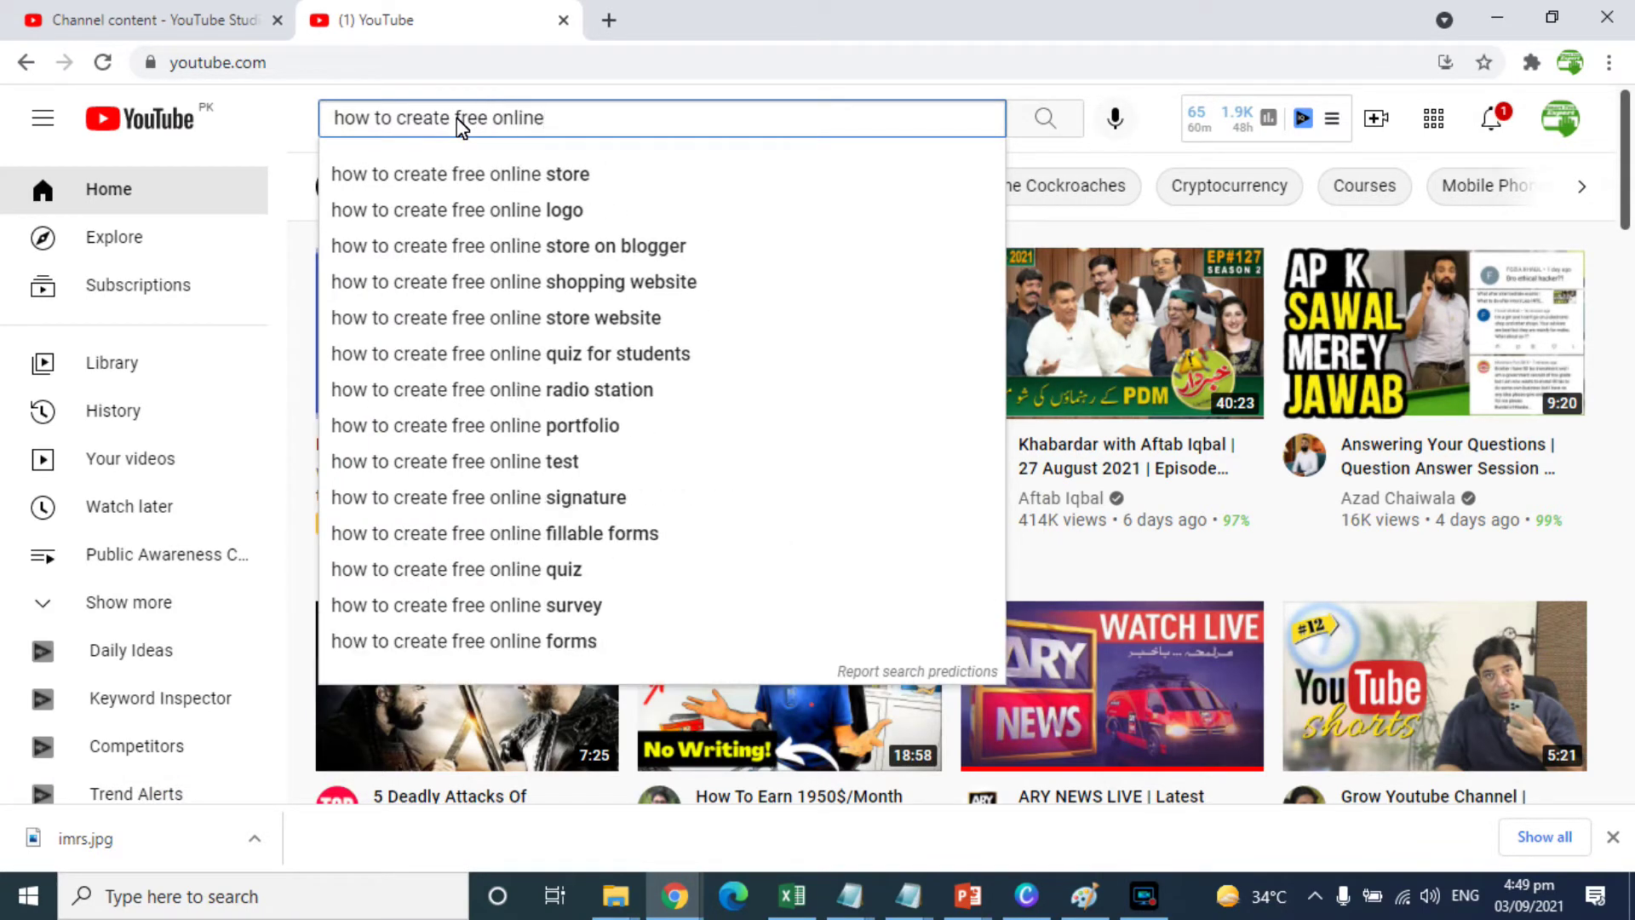
type(" website")
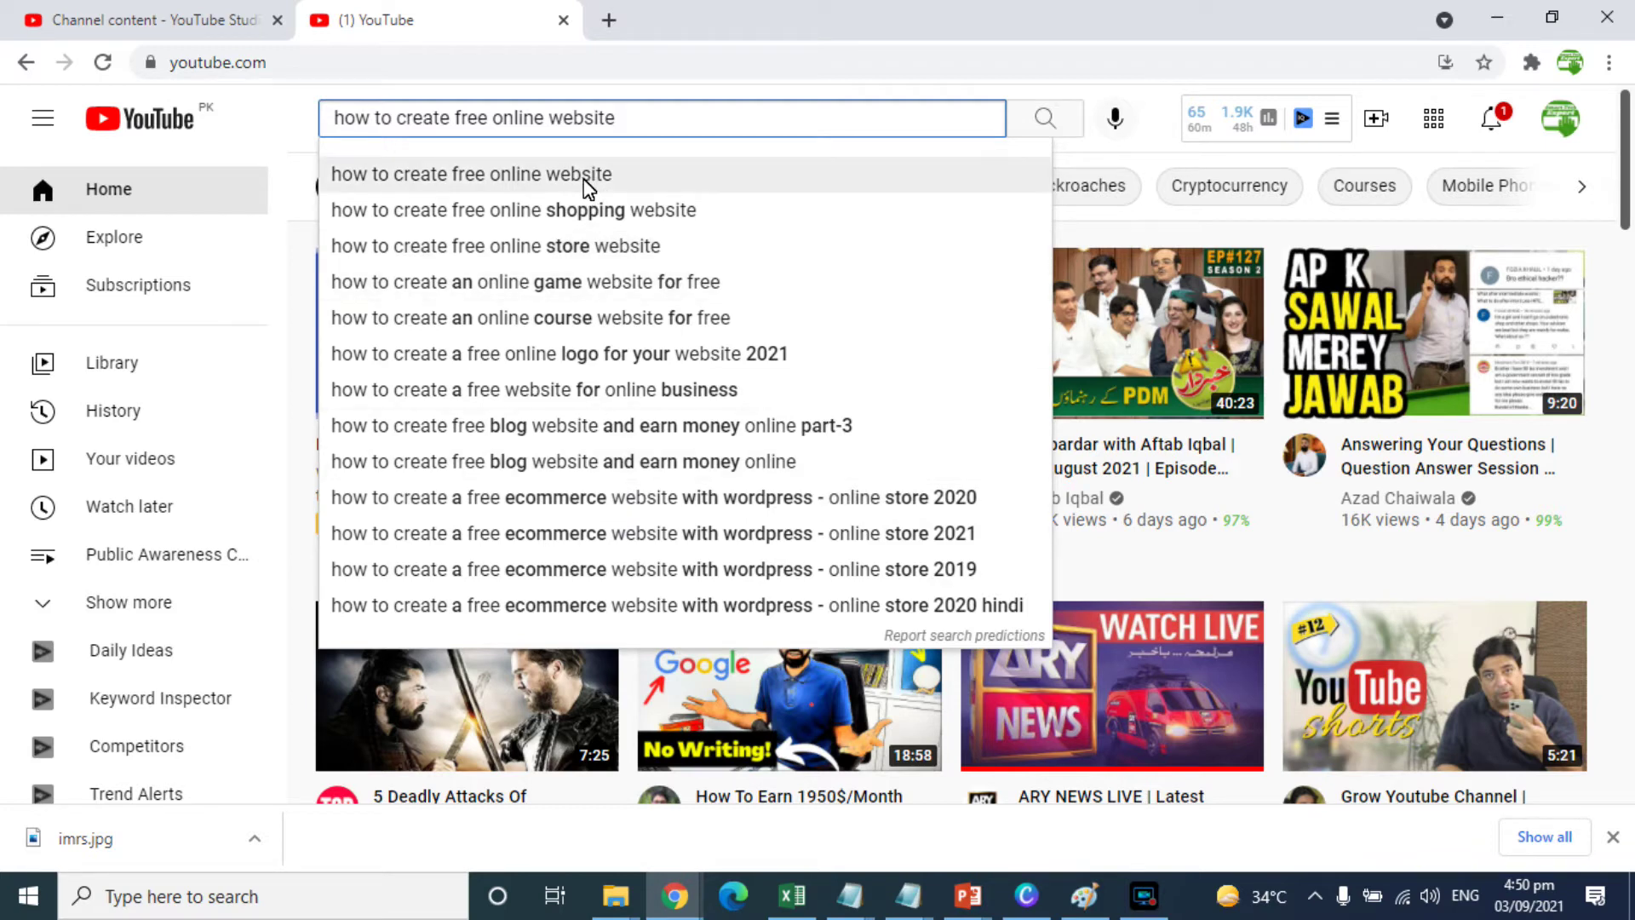
left_click(561, 180)
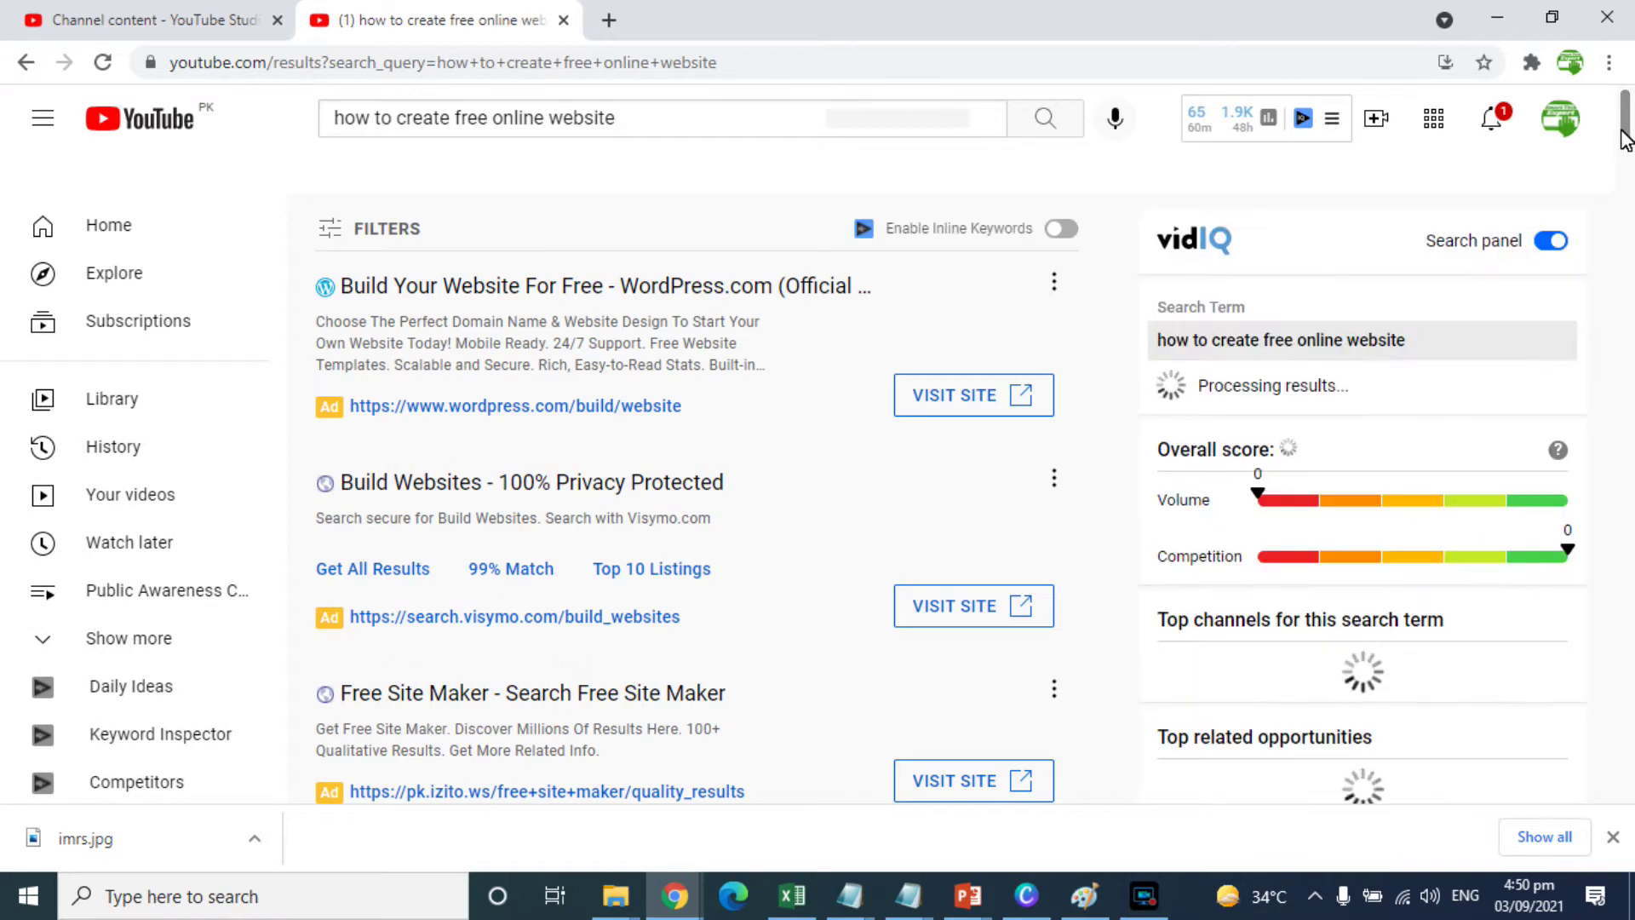
scroll(986, 394, "down", 5)
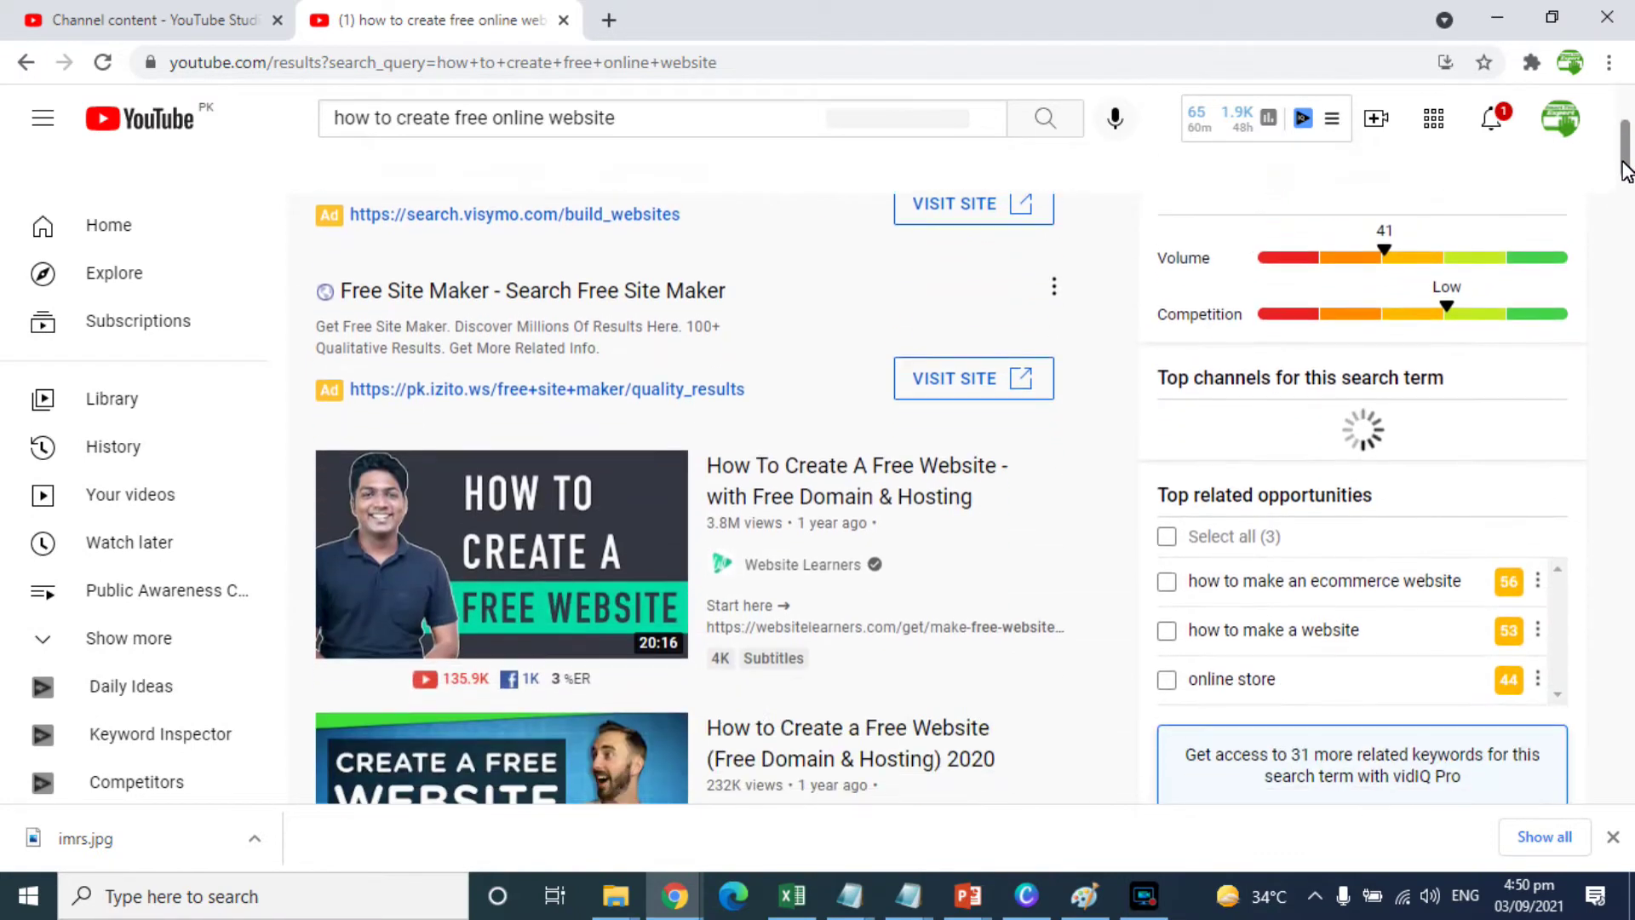
mouse_move(723, 467)
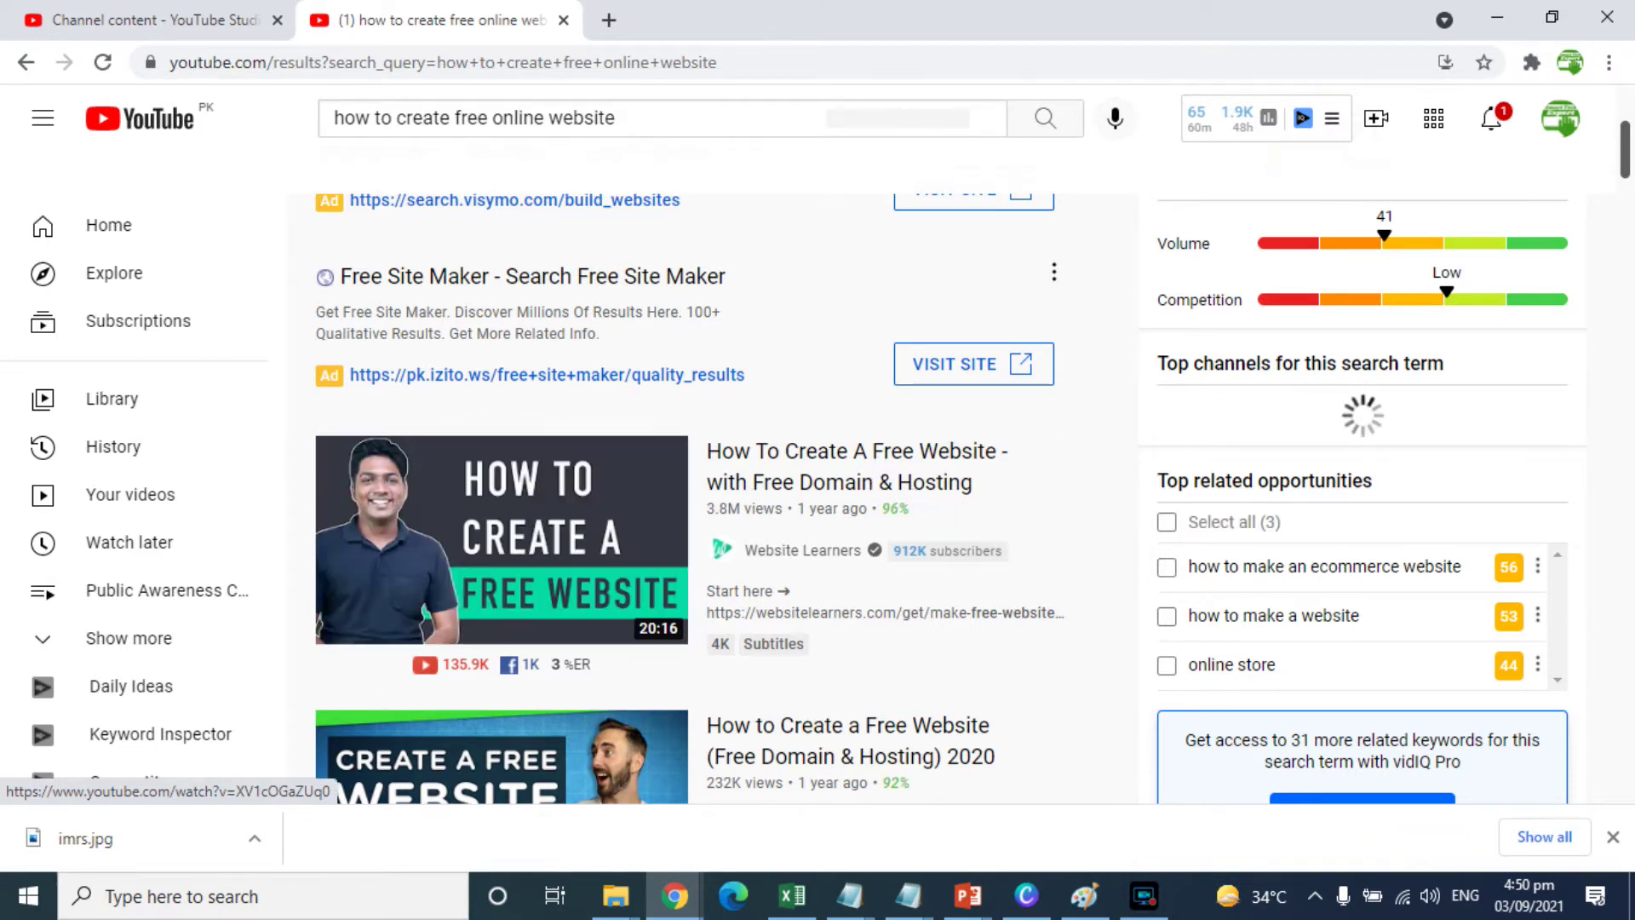
Return to the upload's details and replace the video title with "How to Create a Free Website with Hosting and Professional Theme".
left_click(161, 13)
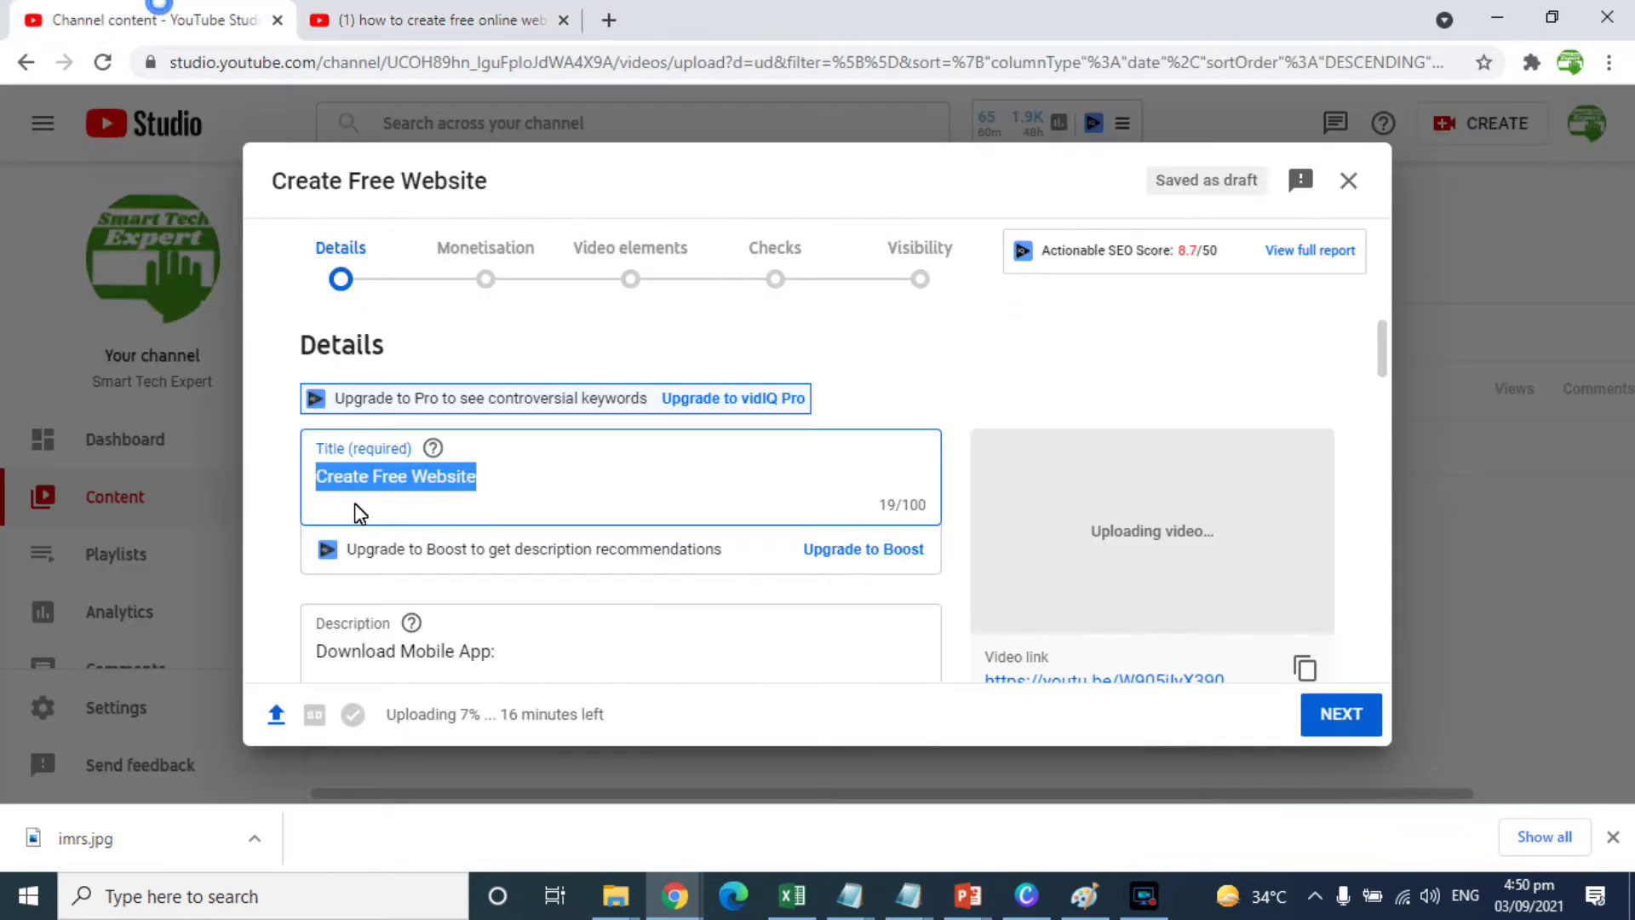
type("How to ")
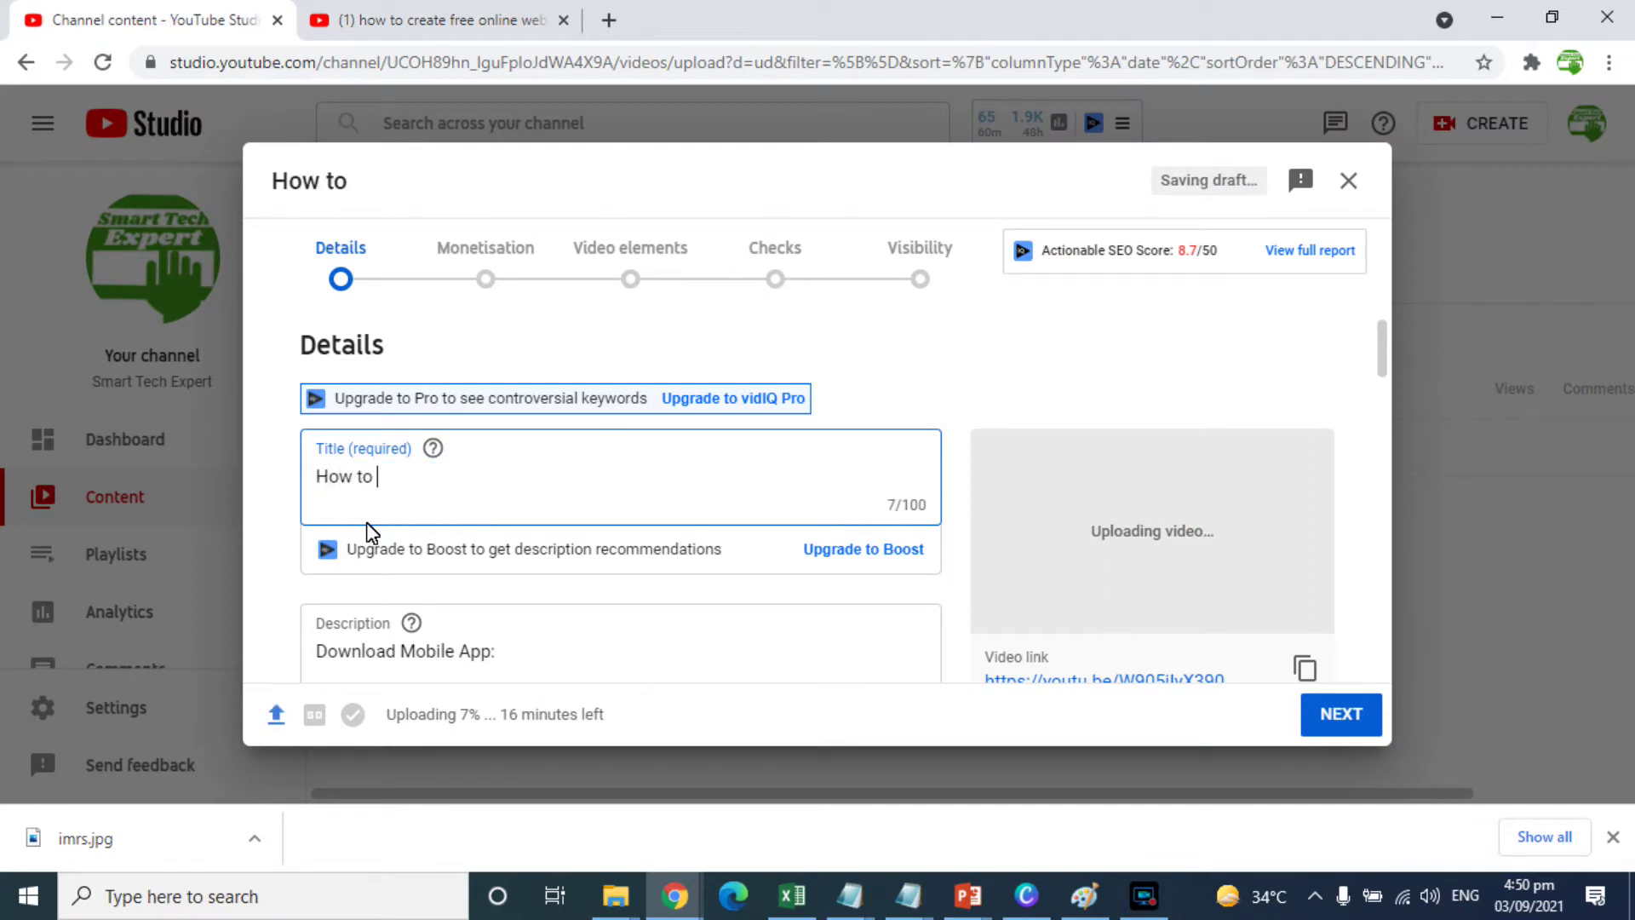
type("Create a")
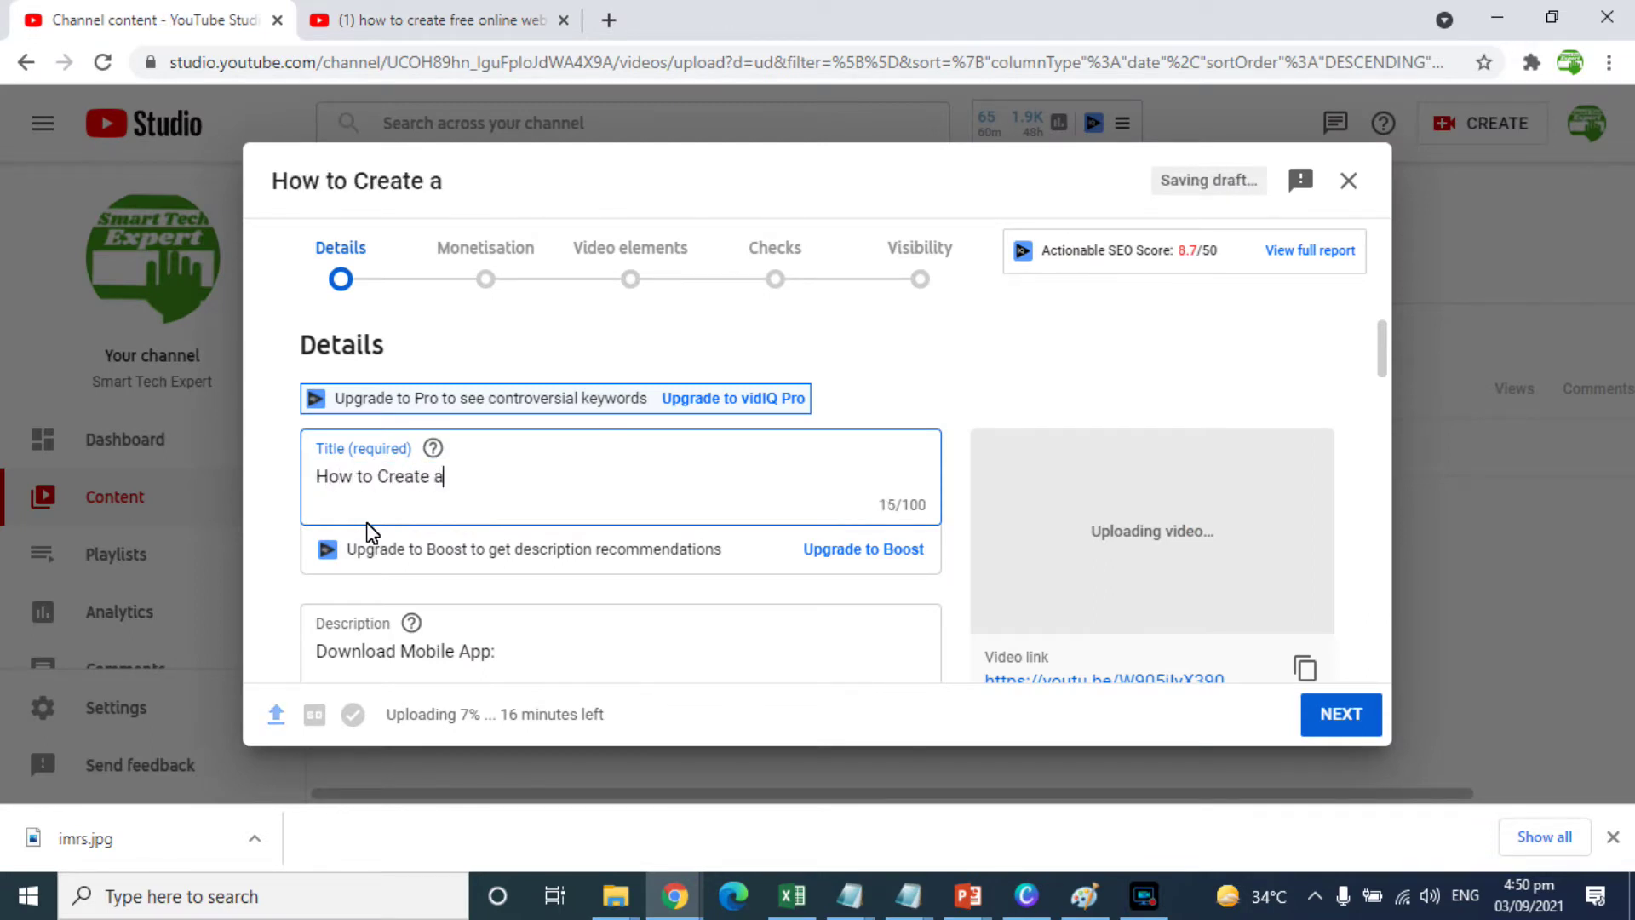
type(" Free Web")
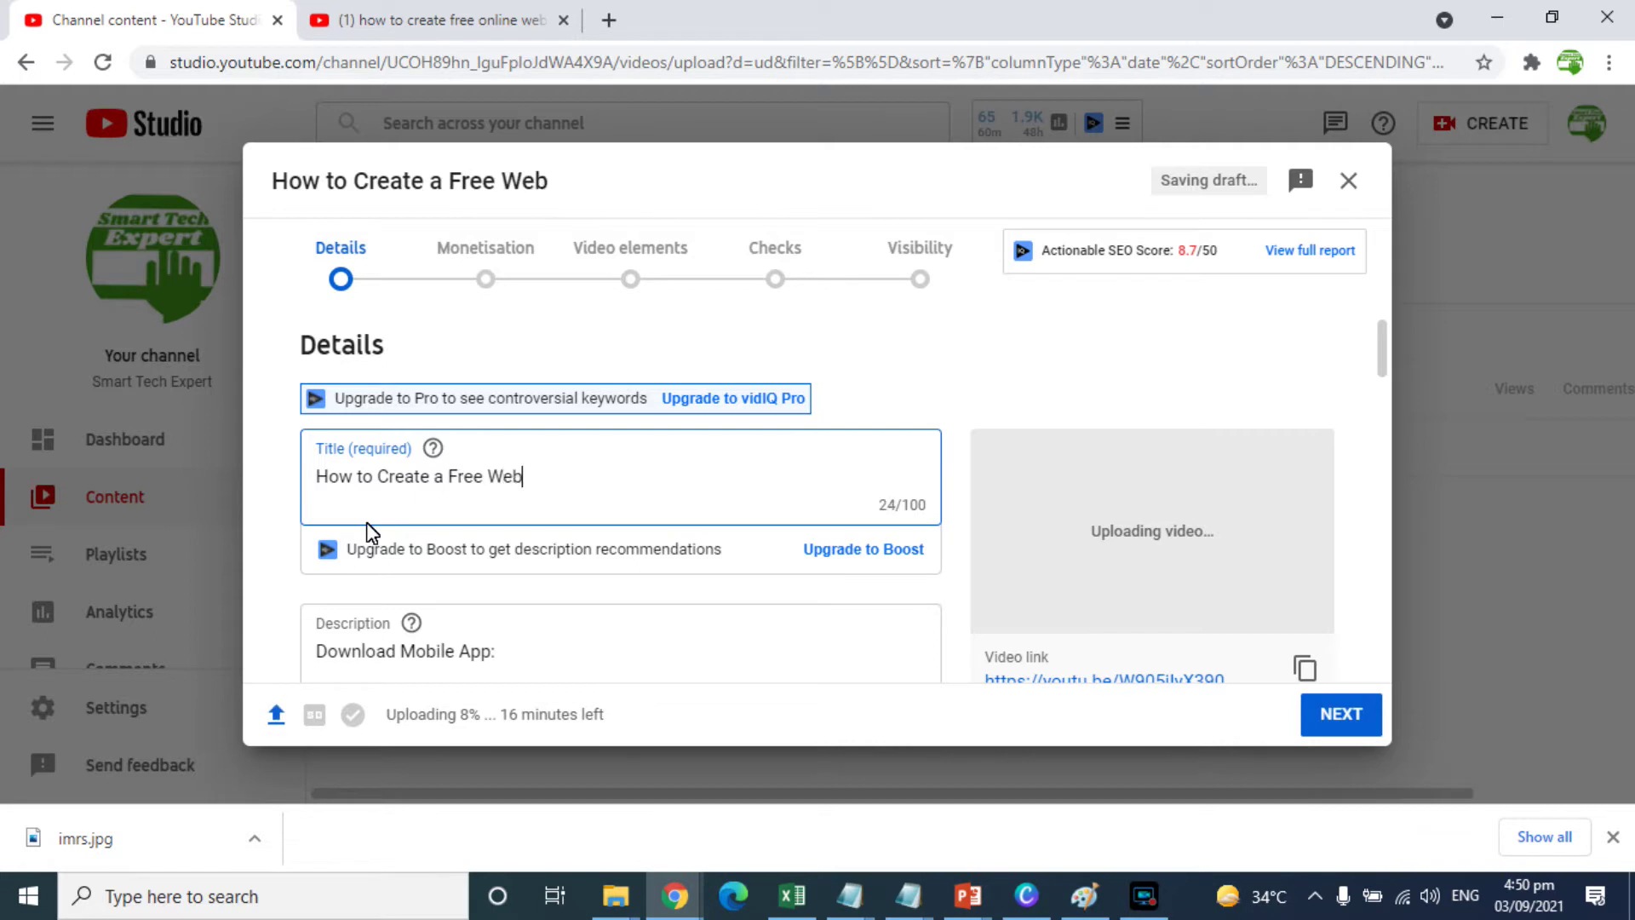
type("site with")
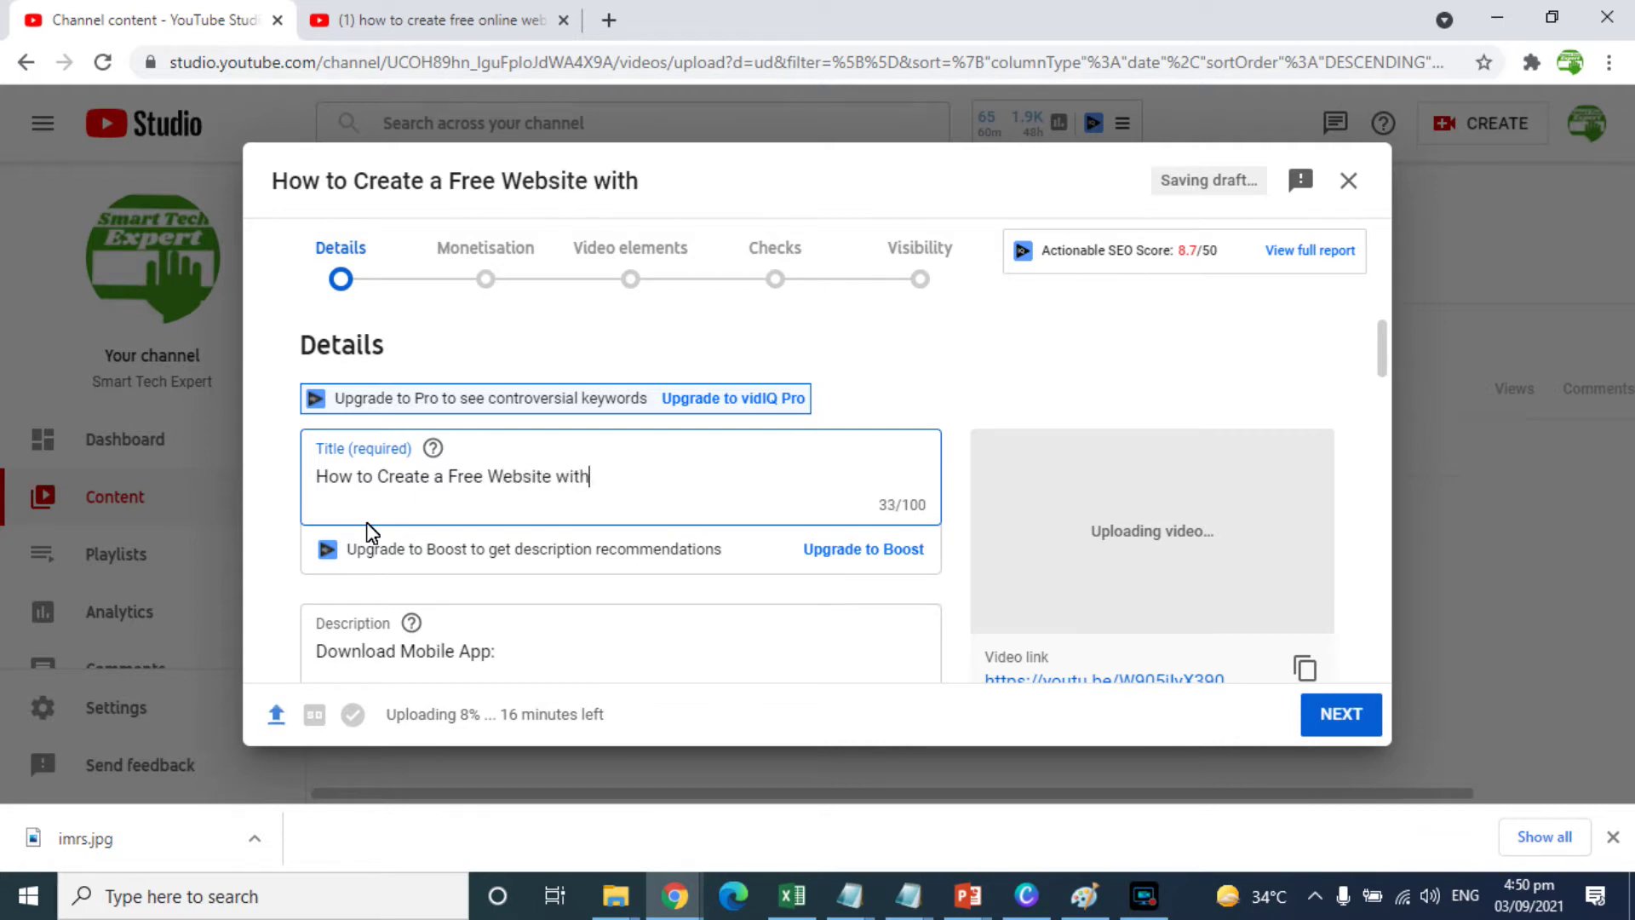
type(" Hosting and Profess")
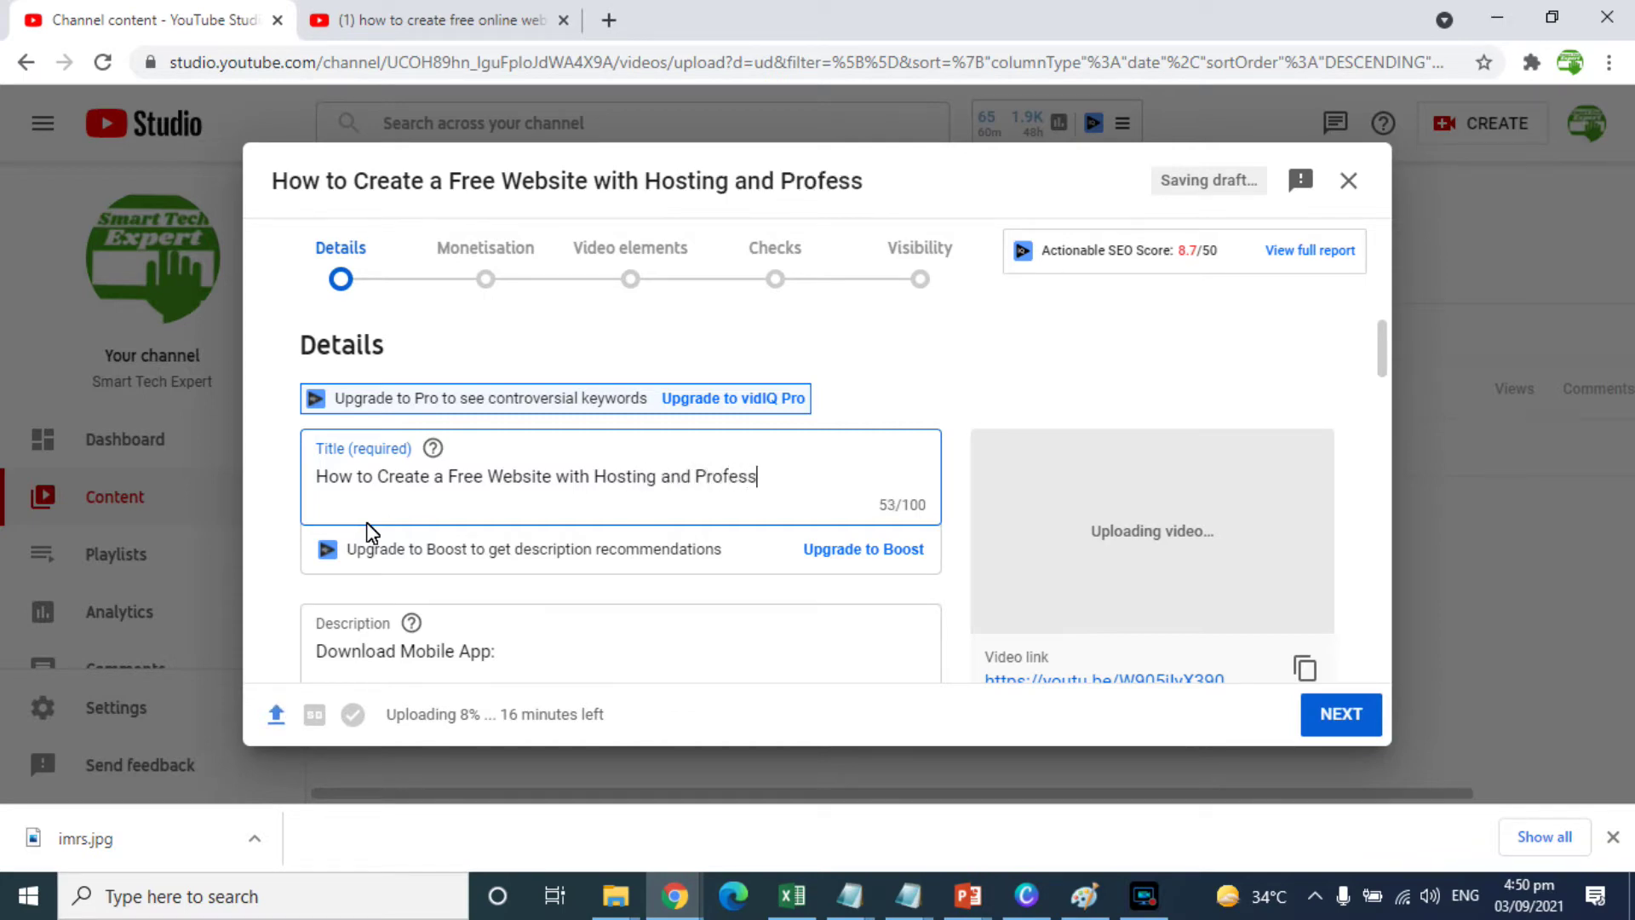
type("ional De")
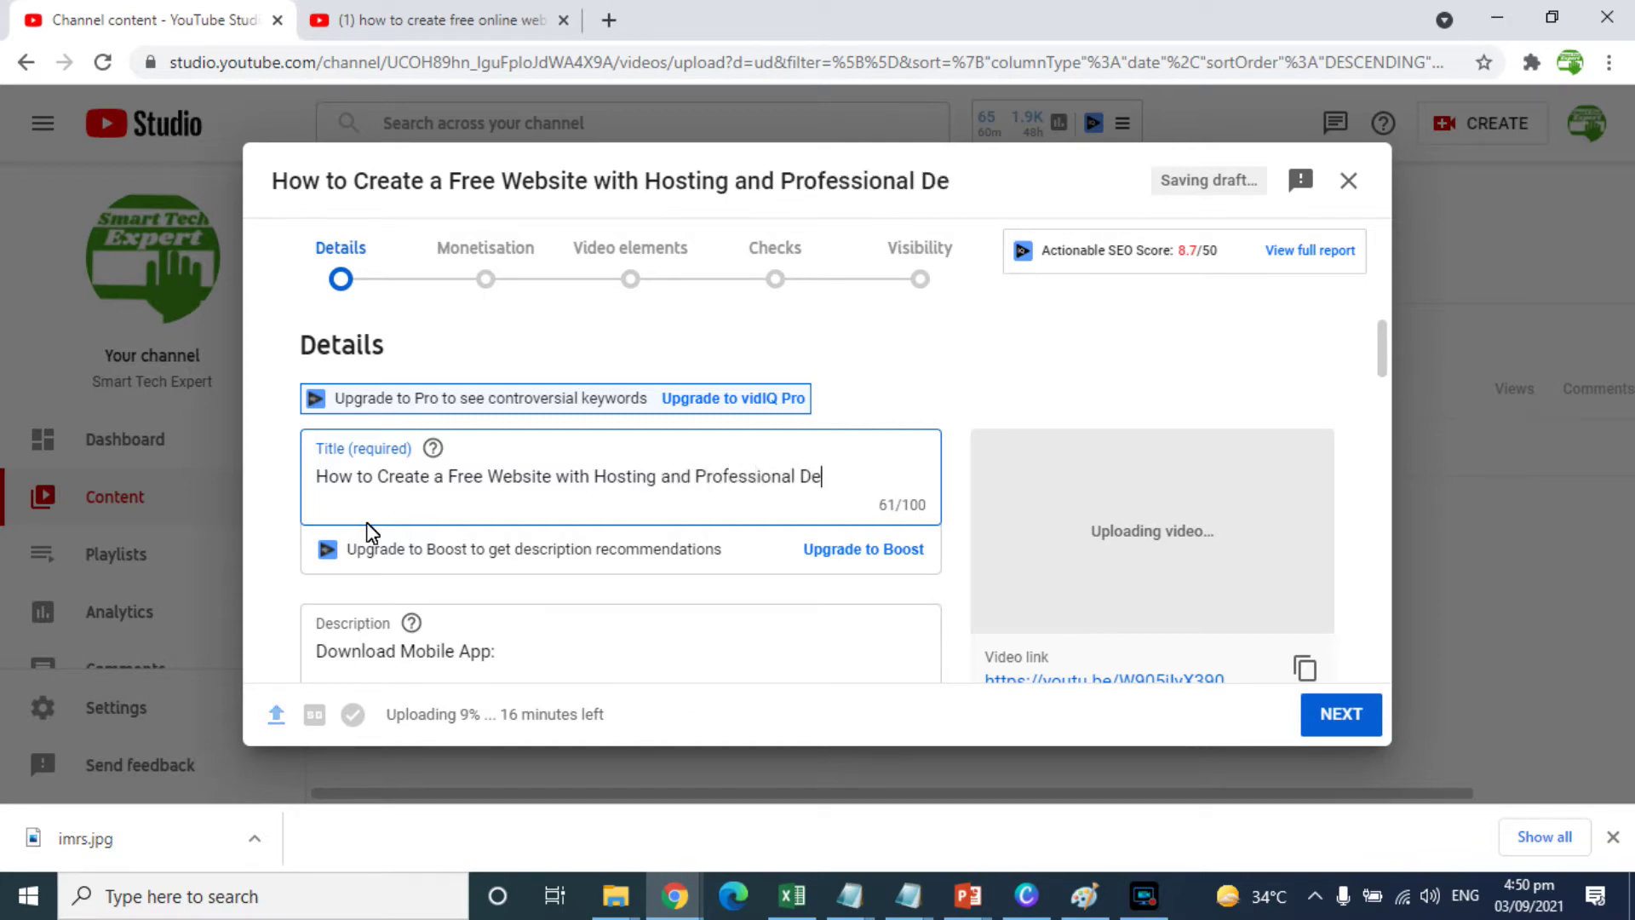
key("BackSpace")
key("BackSpace")
type("Theme")
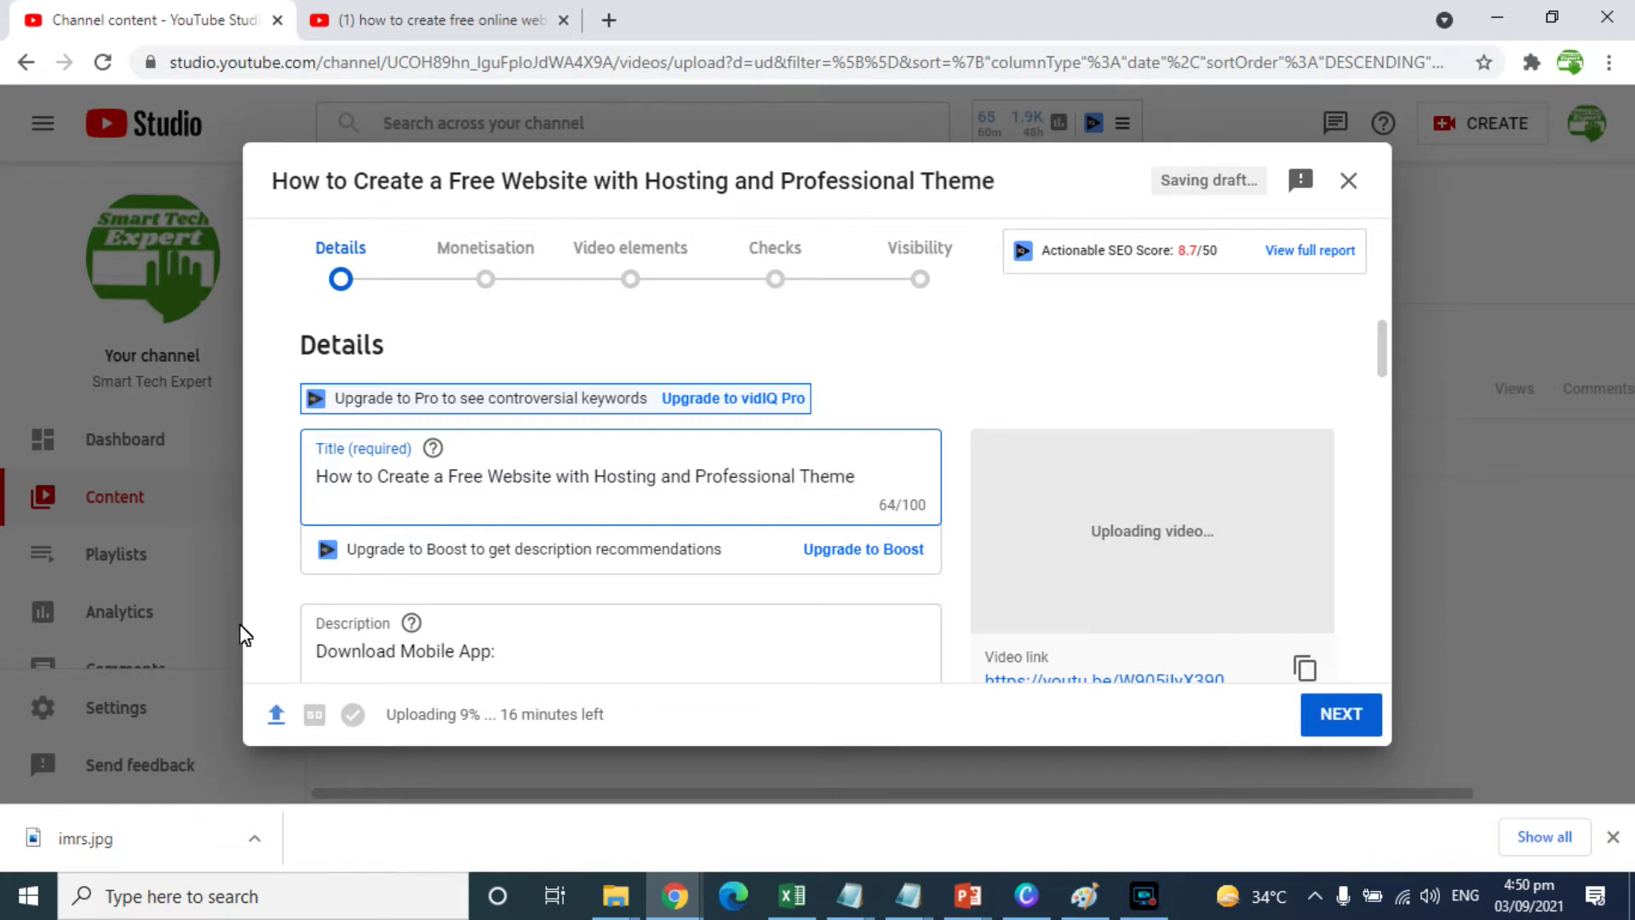
In the title, change "and" to "with" before "Professional Theme" and append "? Blogging Tutorial" at the end.
double_click(667, 481)
type("with")
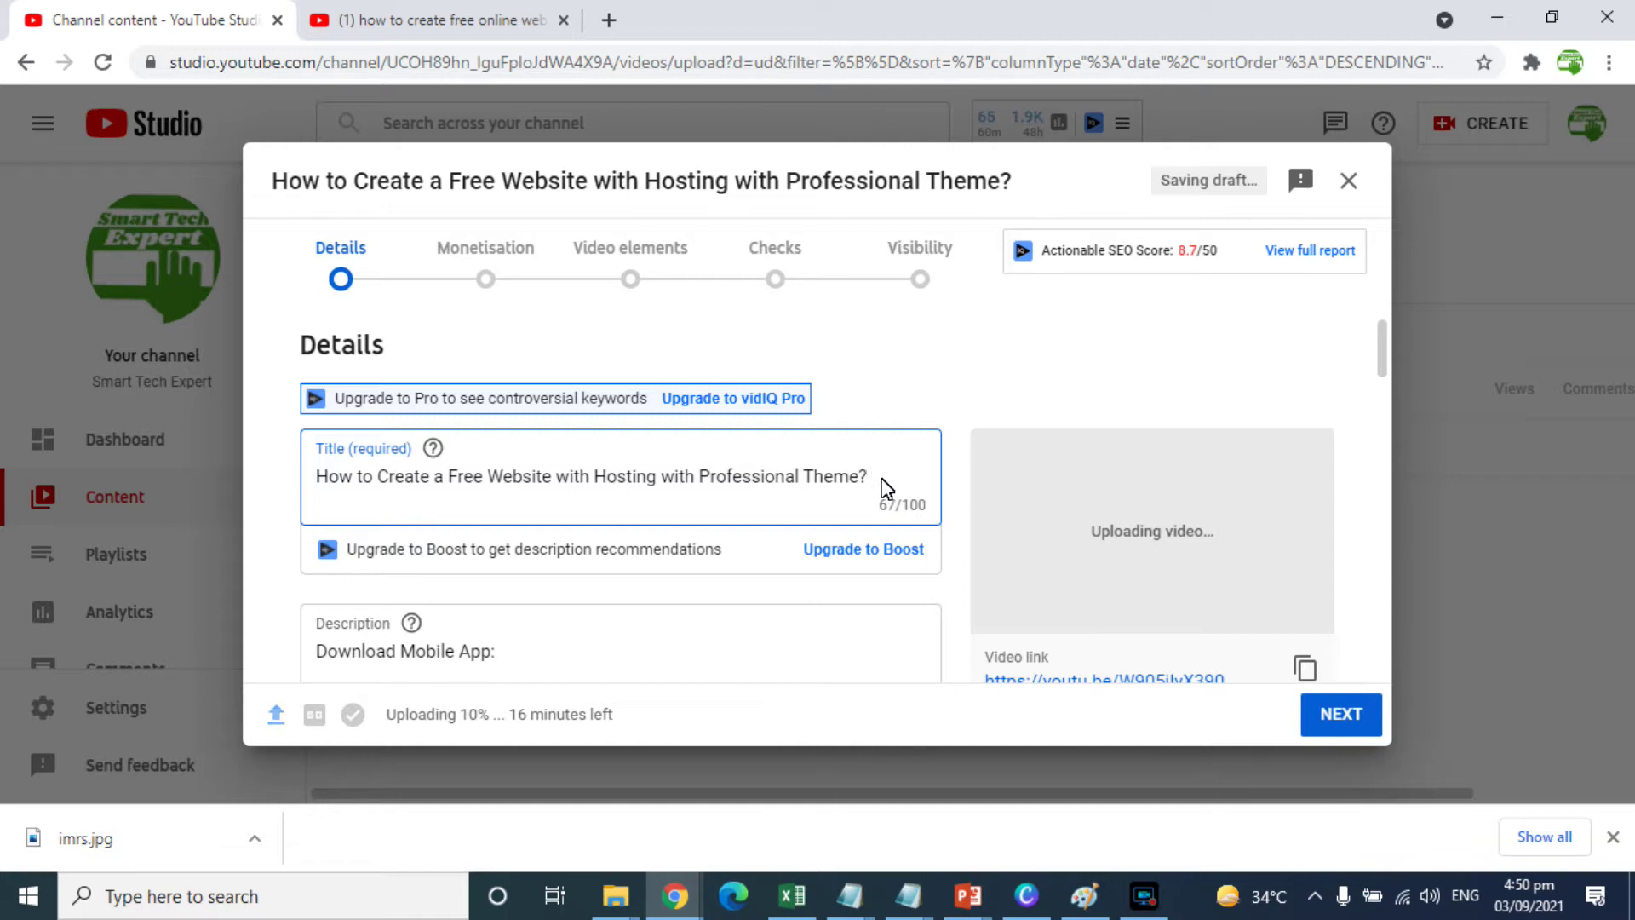
type("Blogging Tutorial")
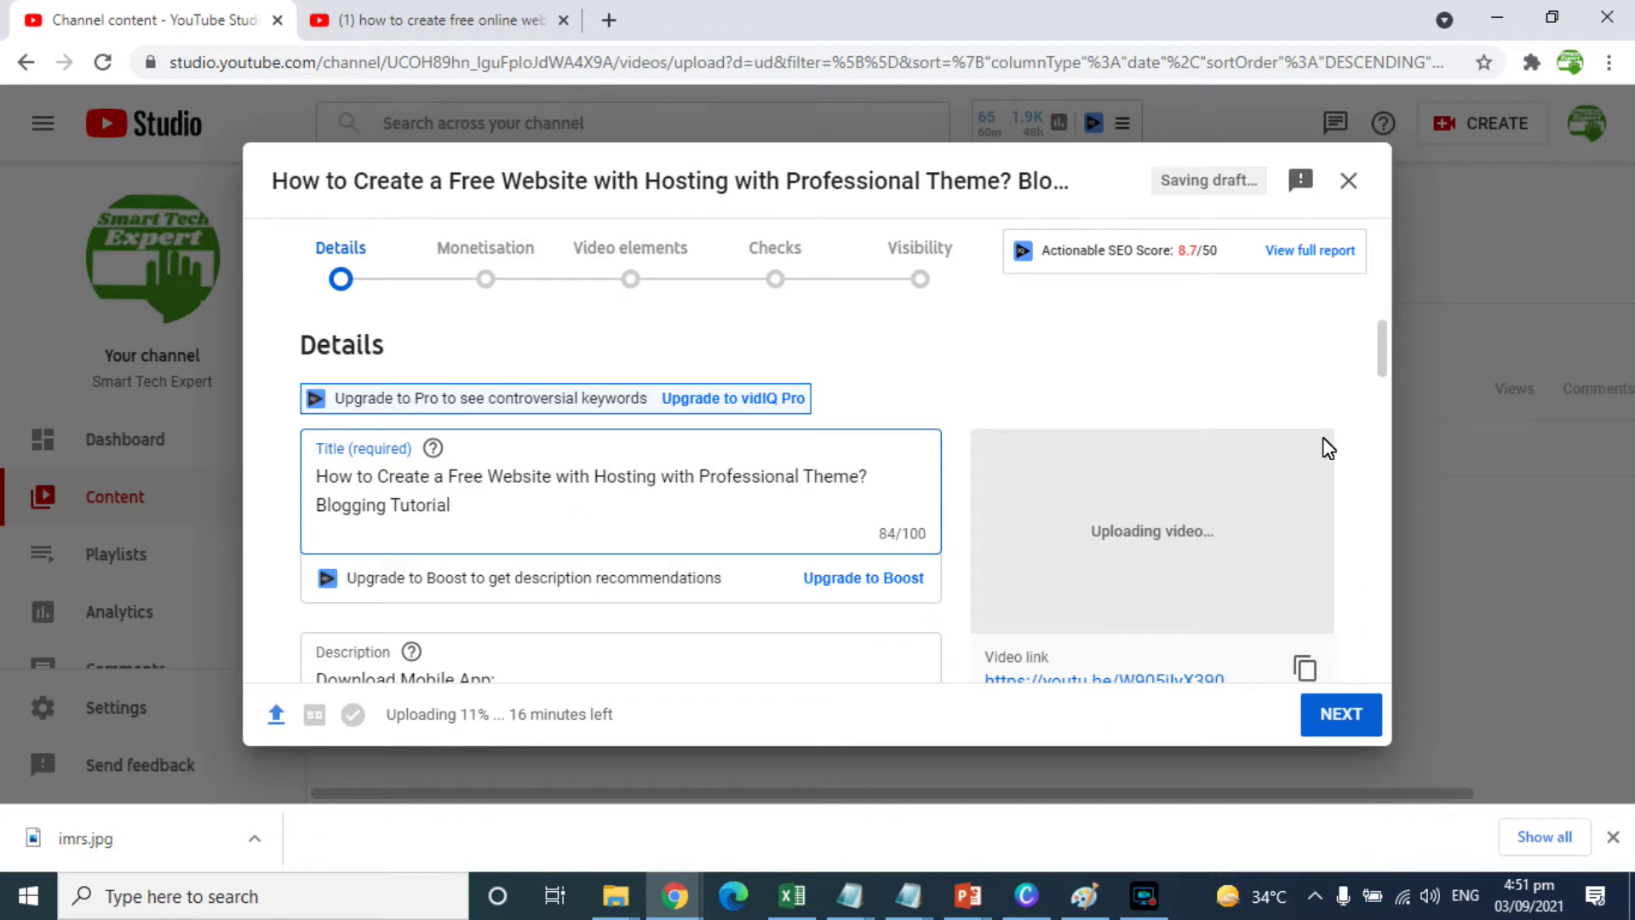
In the description, insert an empty line below "Download Mobile App:" and another below the #SmartTechExpert hashtag.
left_click_drag(1383, 358, 1383, 369)
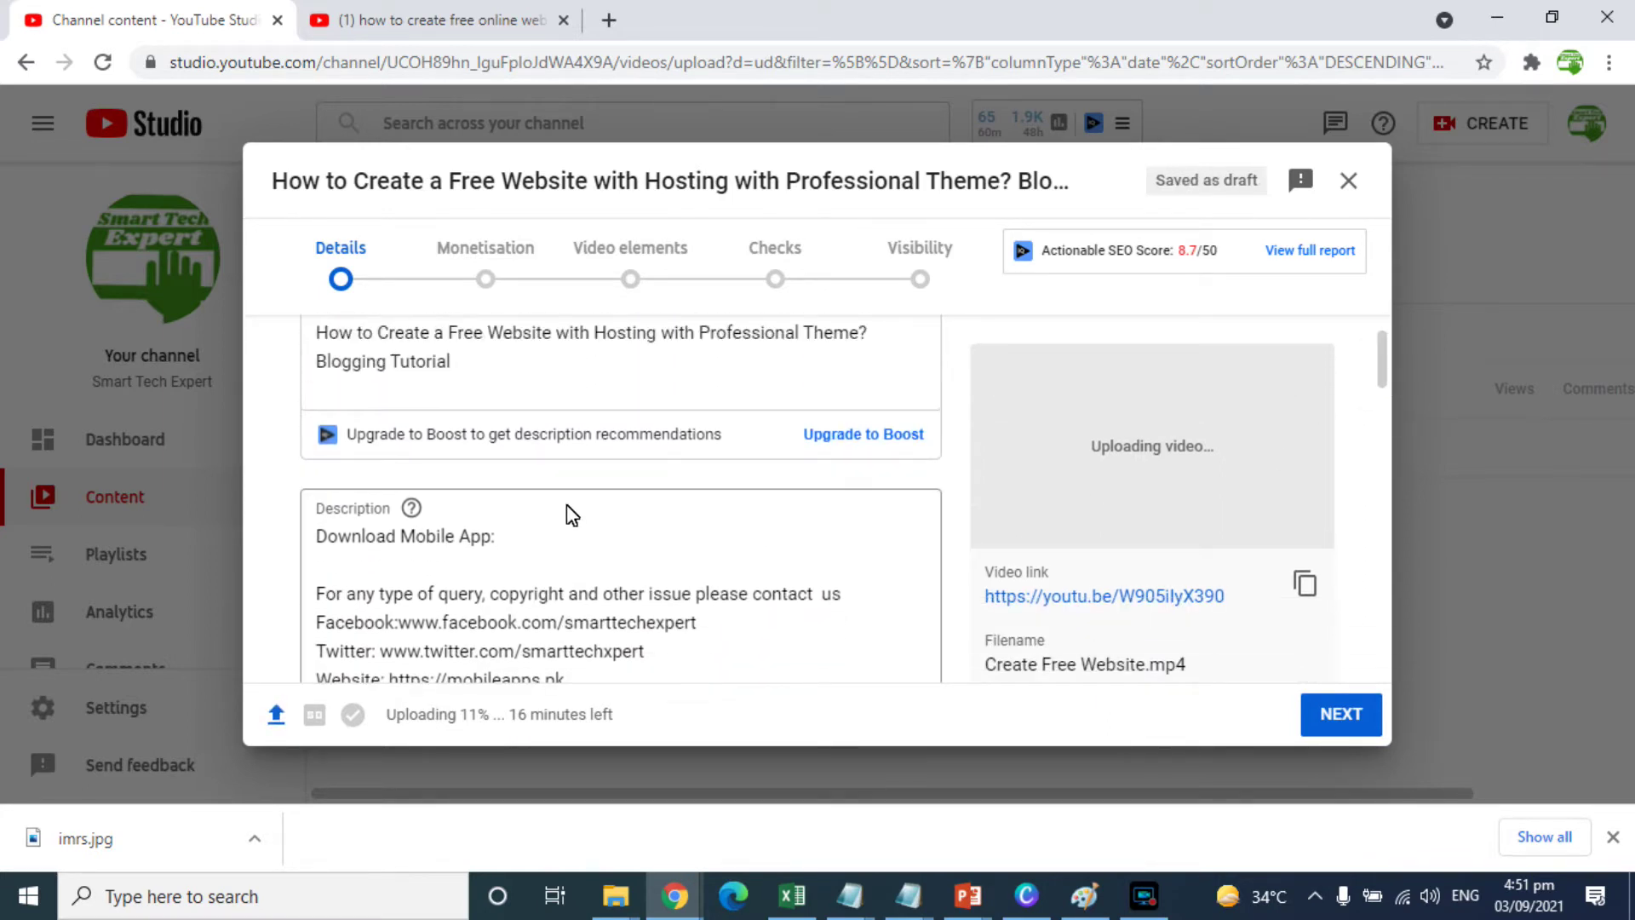
left_click(503, 539)
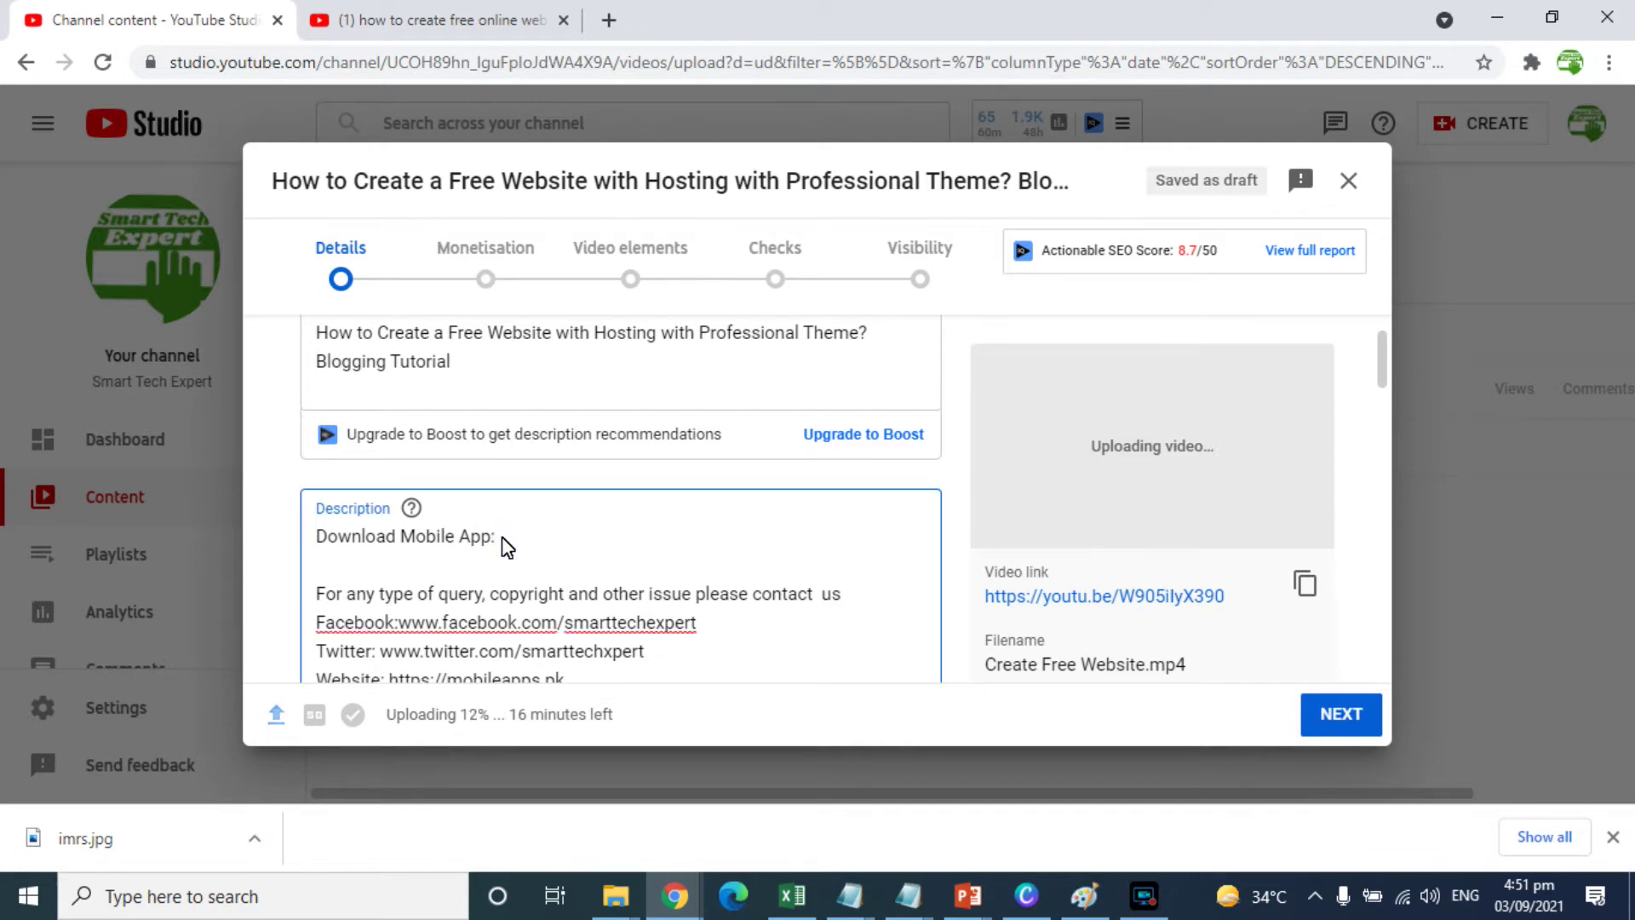
key("Return")
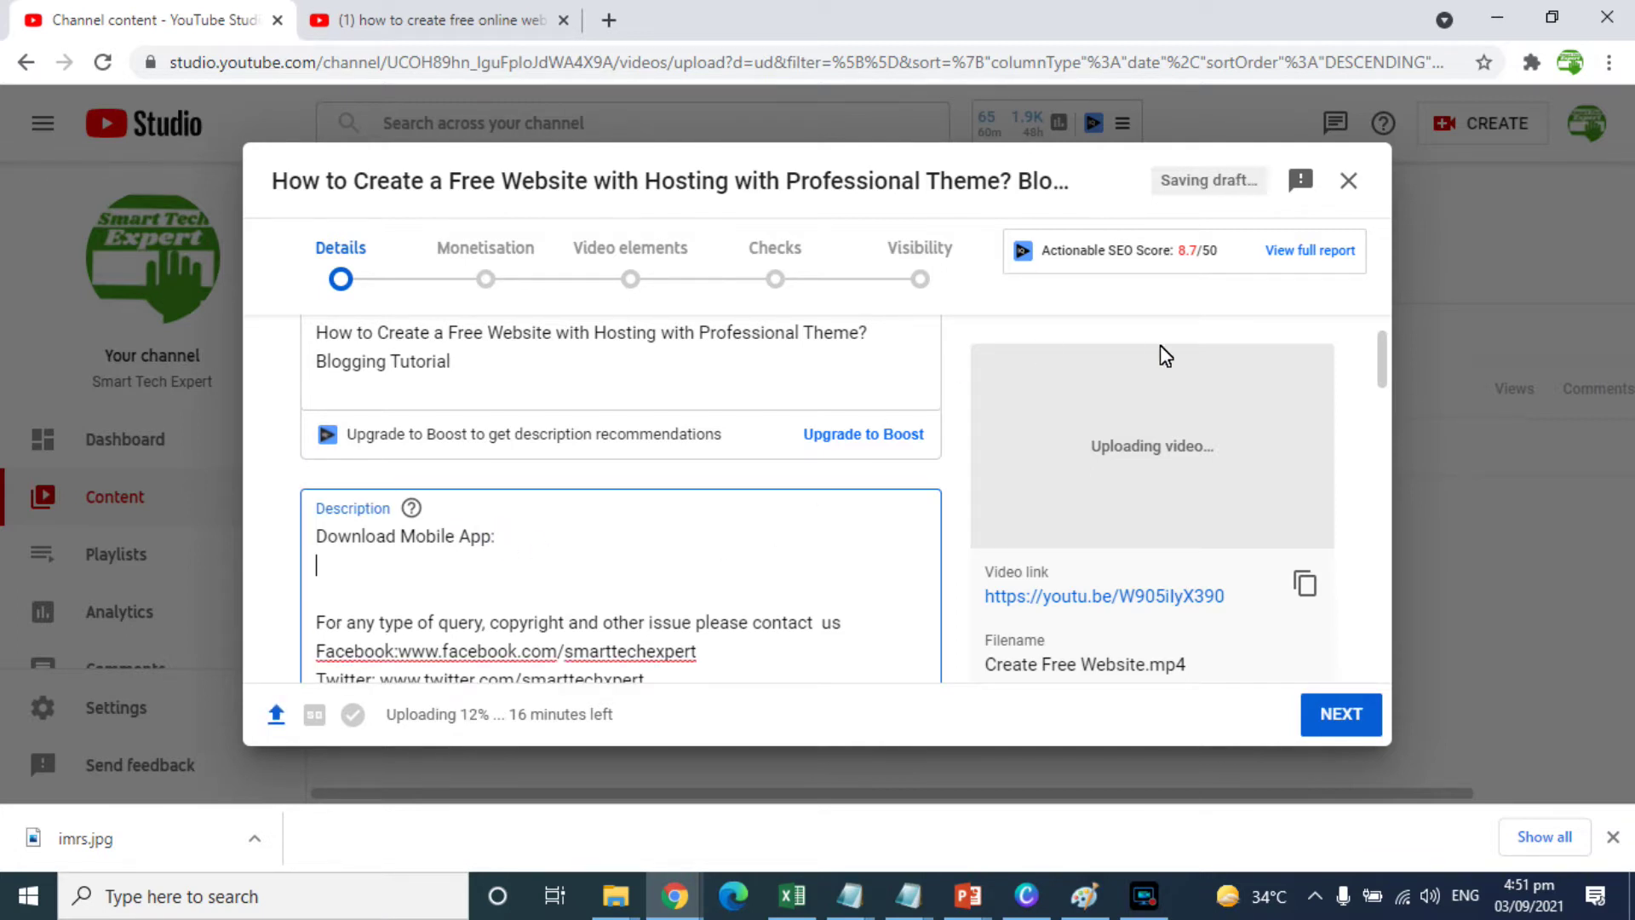
scroll(1382, 345, "down", 2)
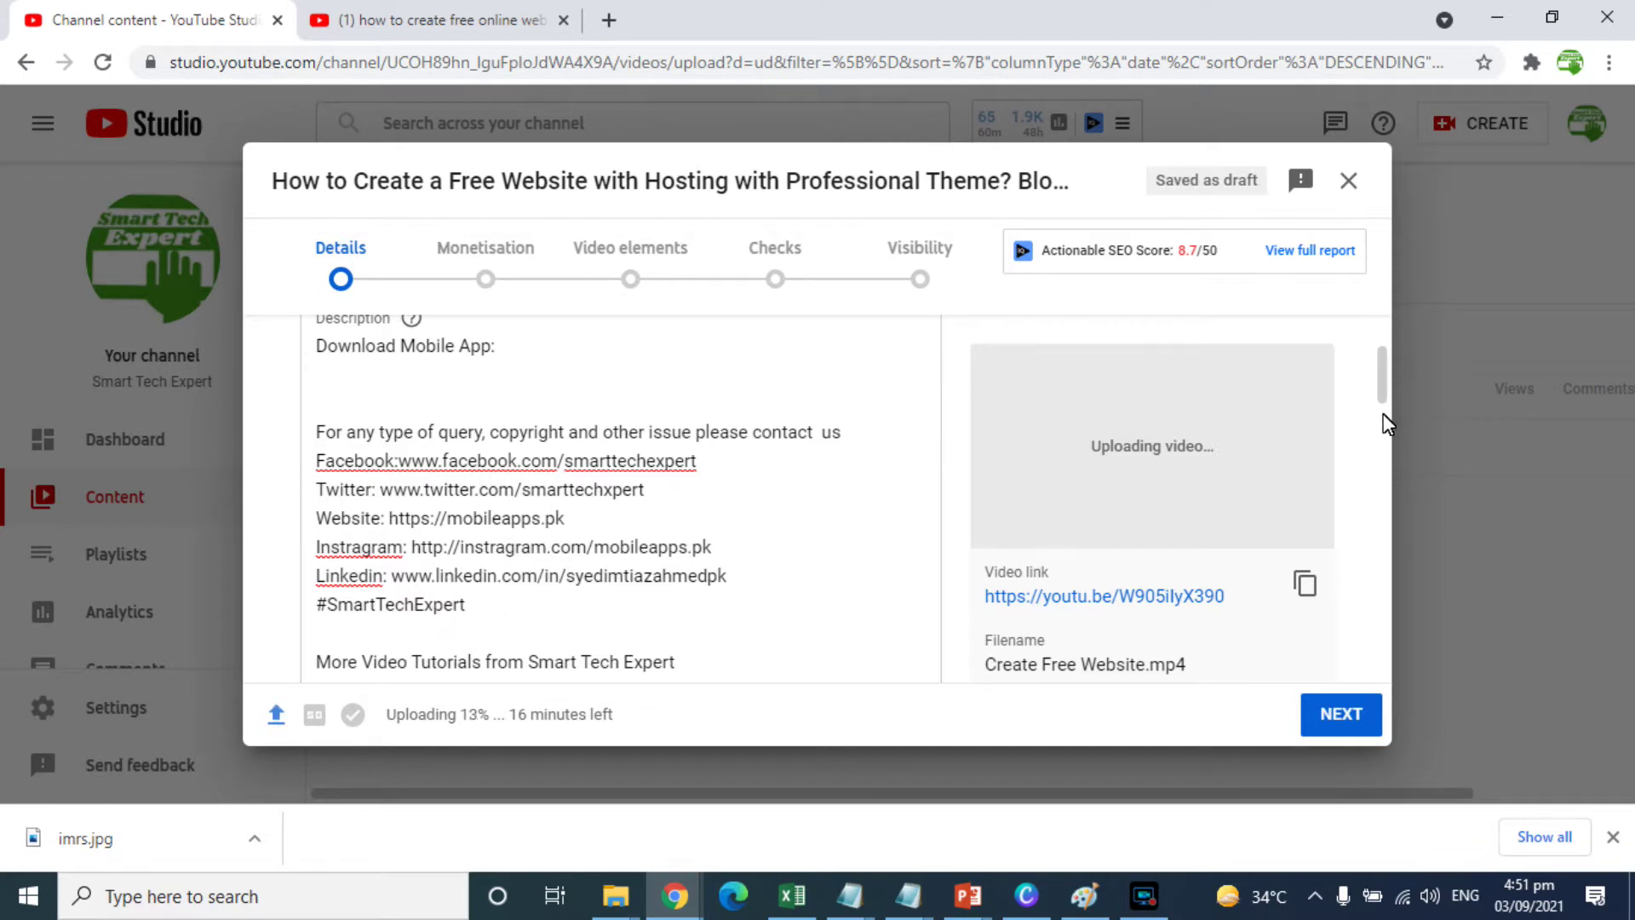
scroll(1382, 392, "down", 1)
left_click(562, 513)
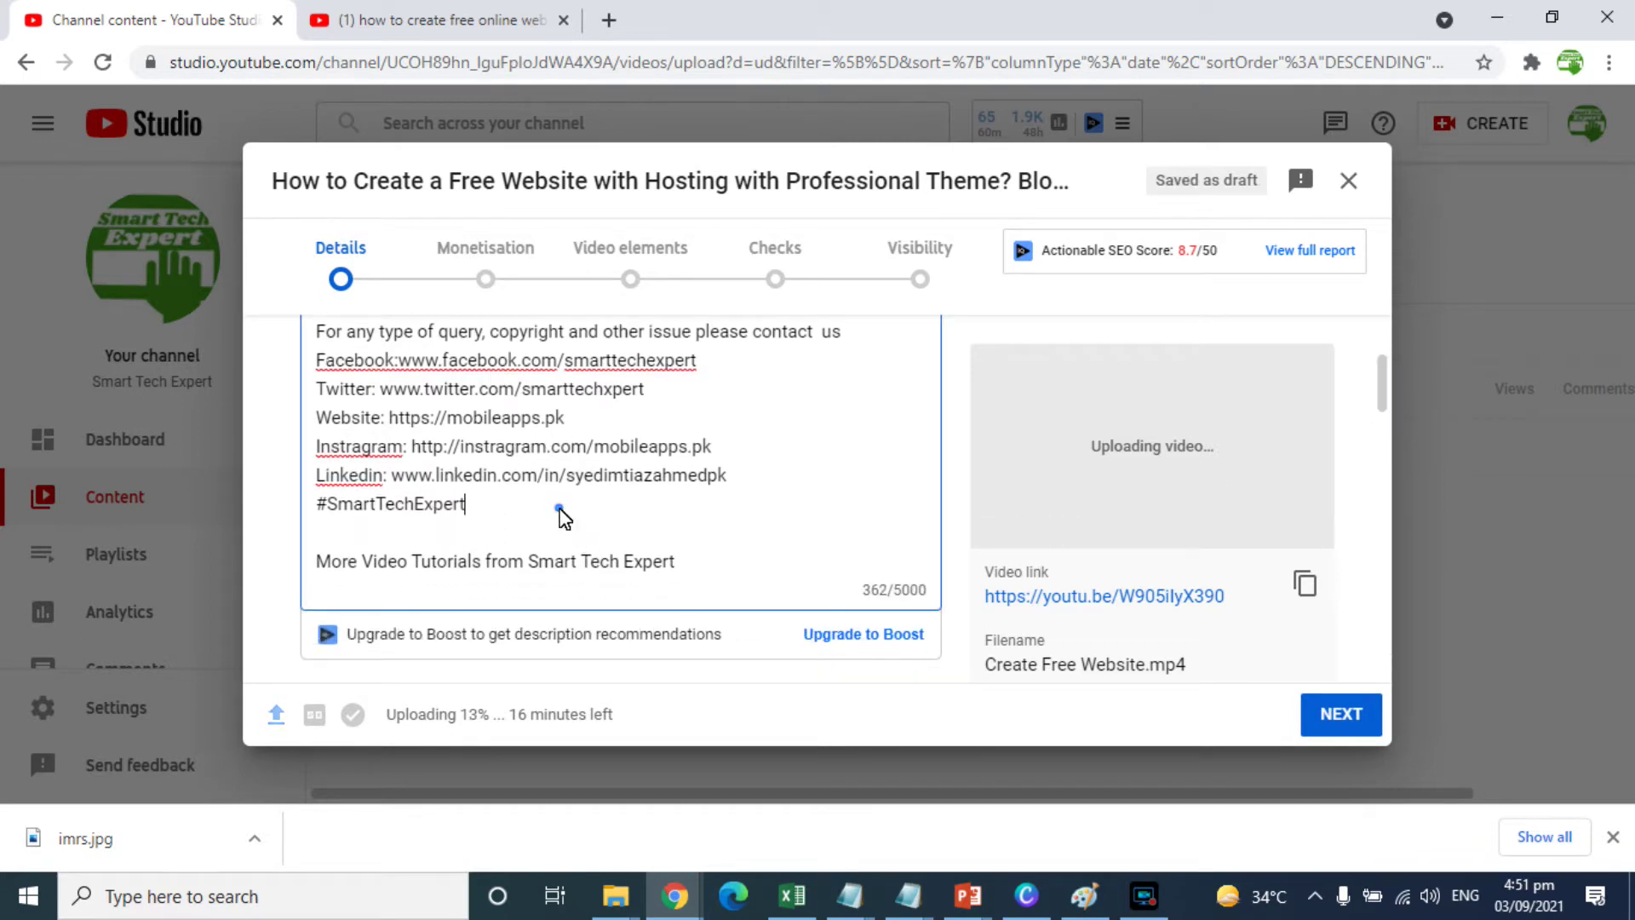
key("Return")
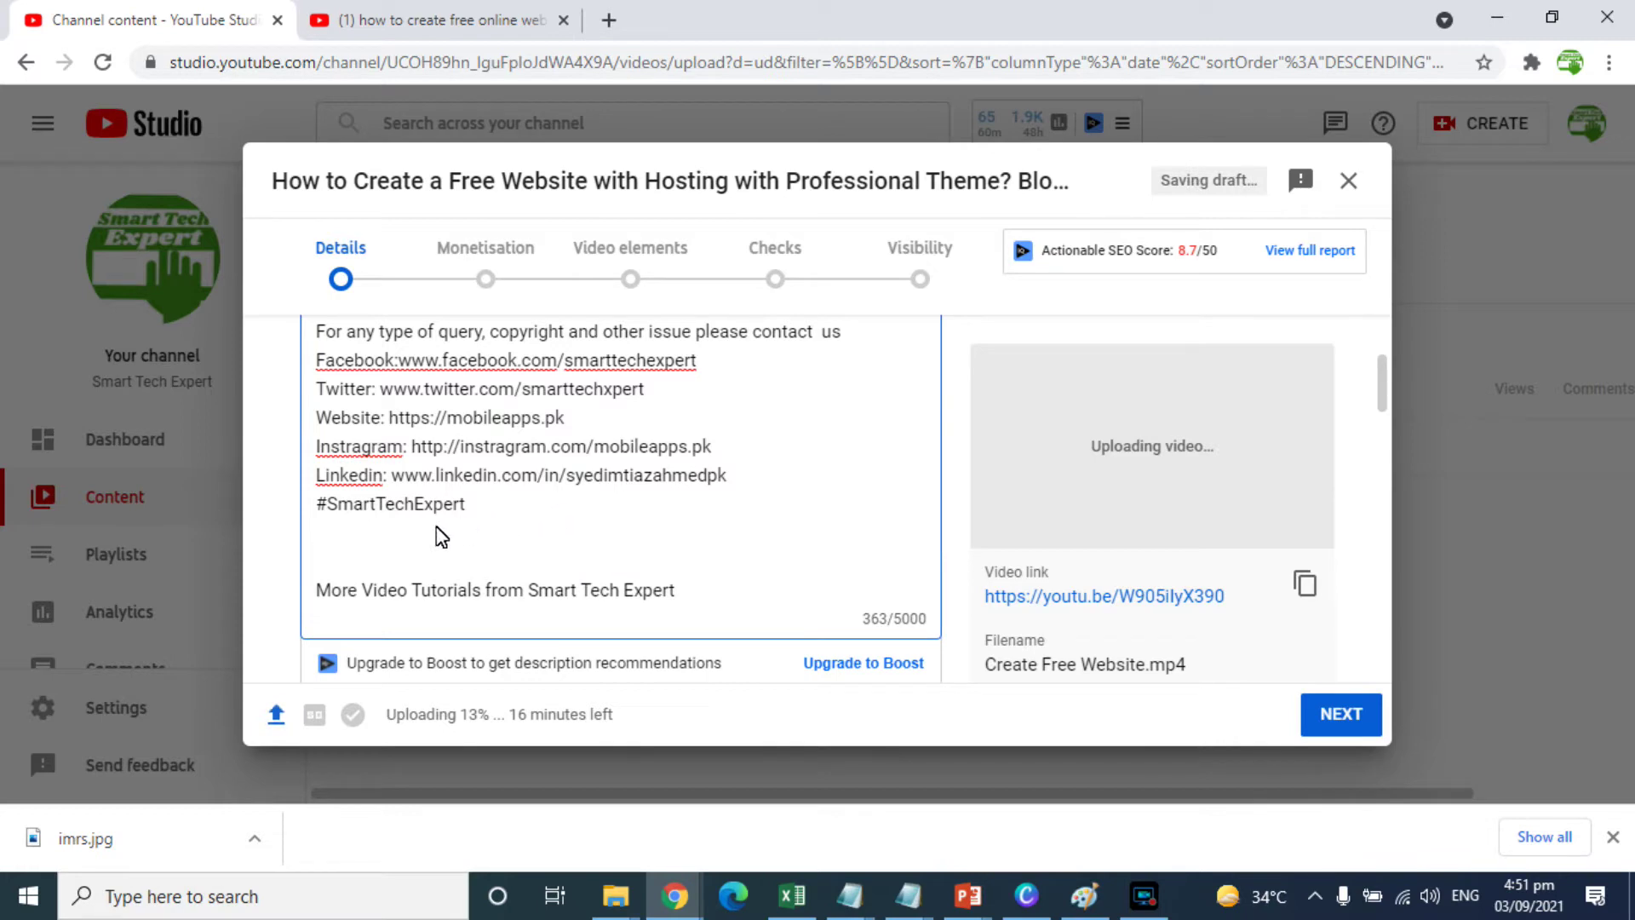
Return to the YouTube search results for "how to create free online website" and filter them by upload date to this month.
left_click(473, 18)
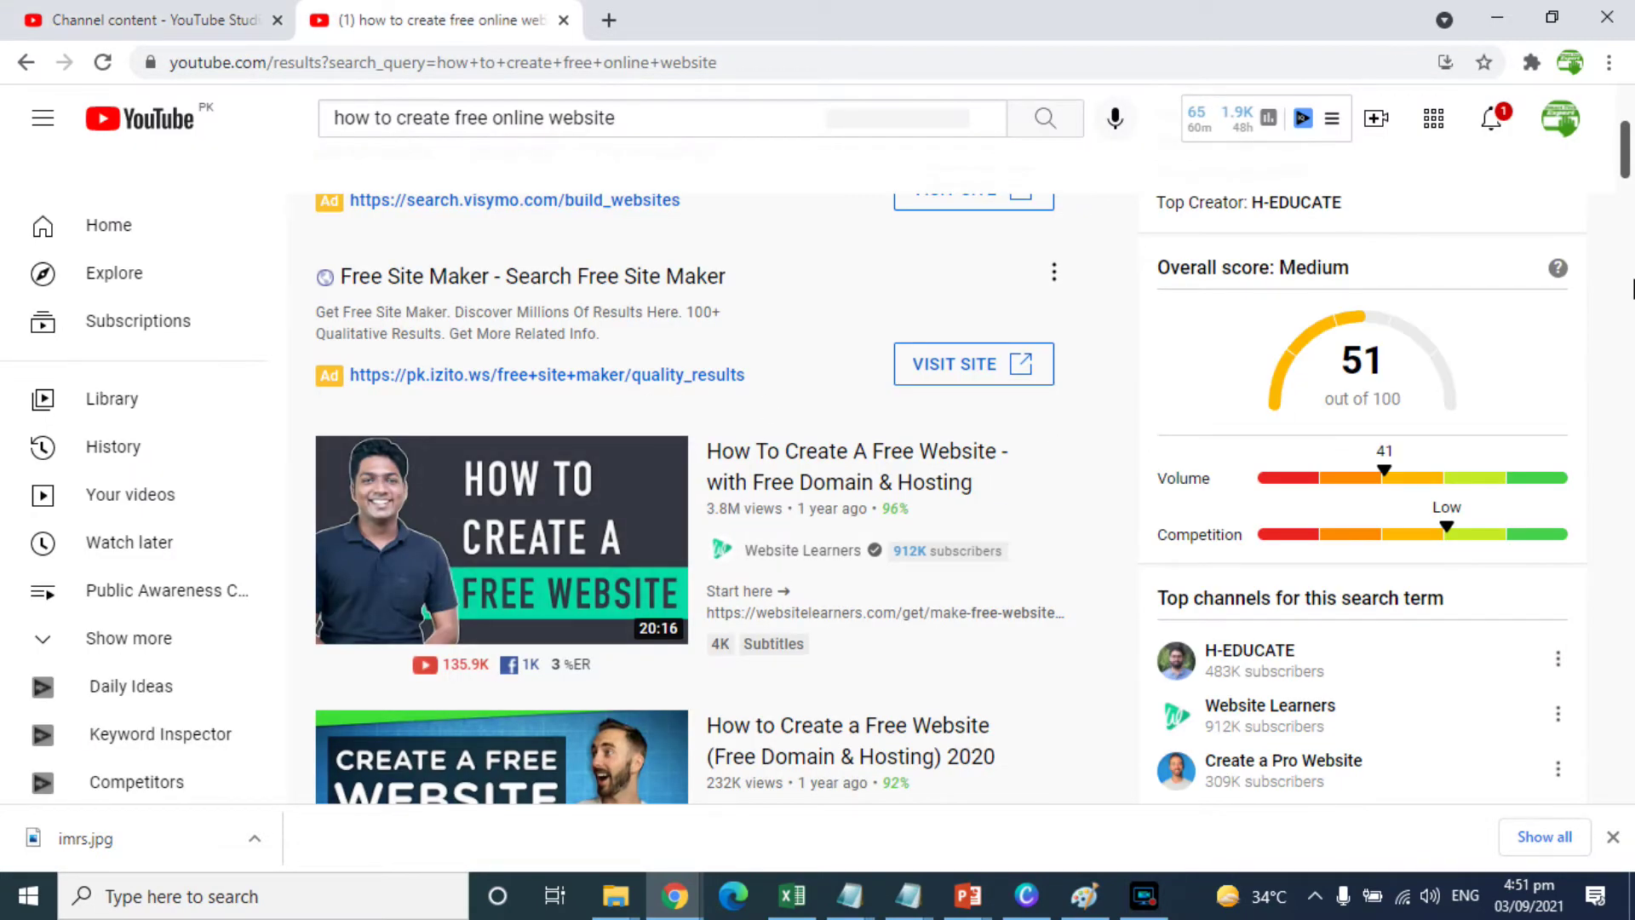
scroll(1621, 164, "down", 1)
scroll(1621, 149, "up", 2)
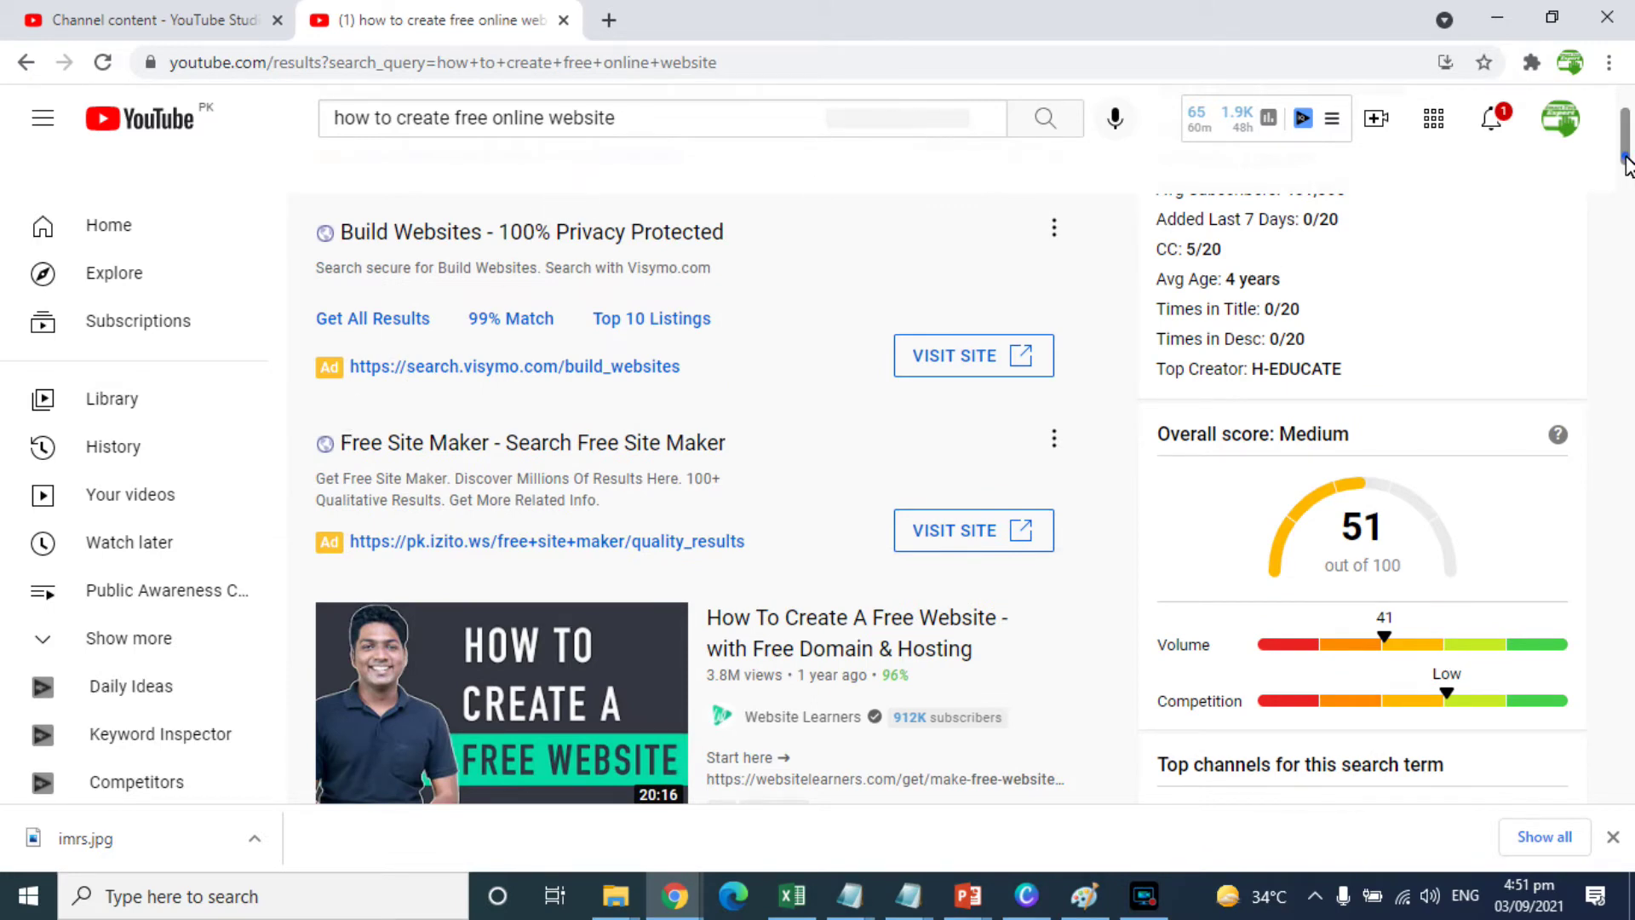
left_click_drag(1626, 162, 1628, 109)
left_click(340, 226)
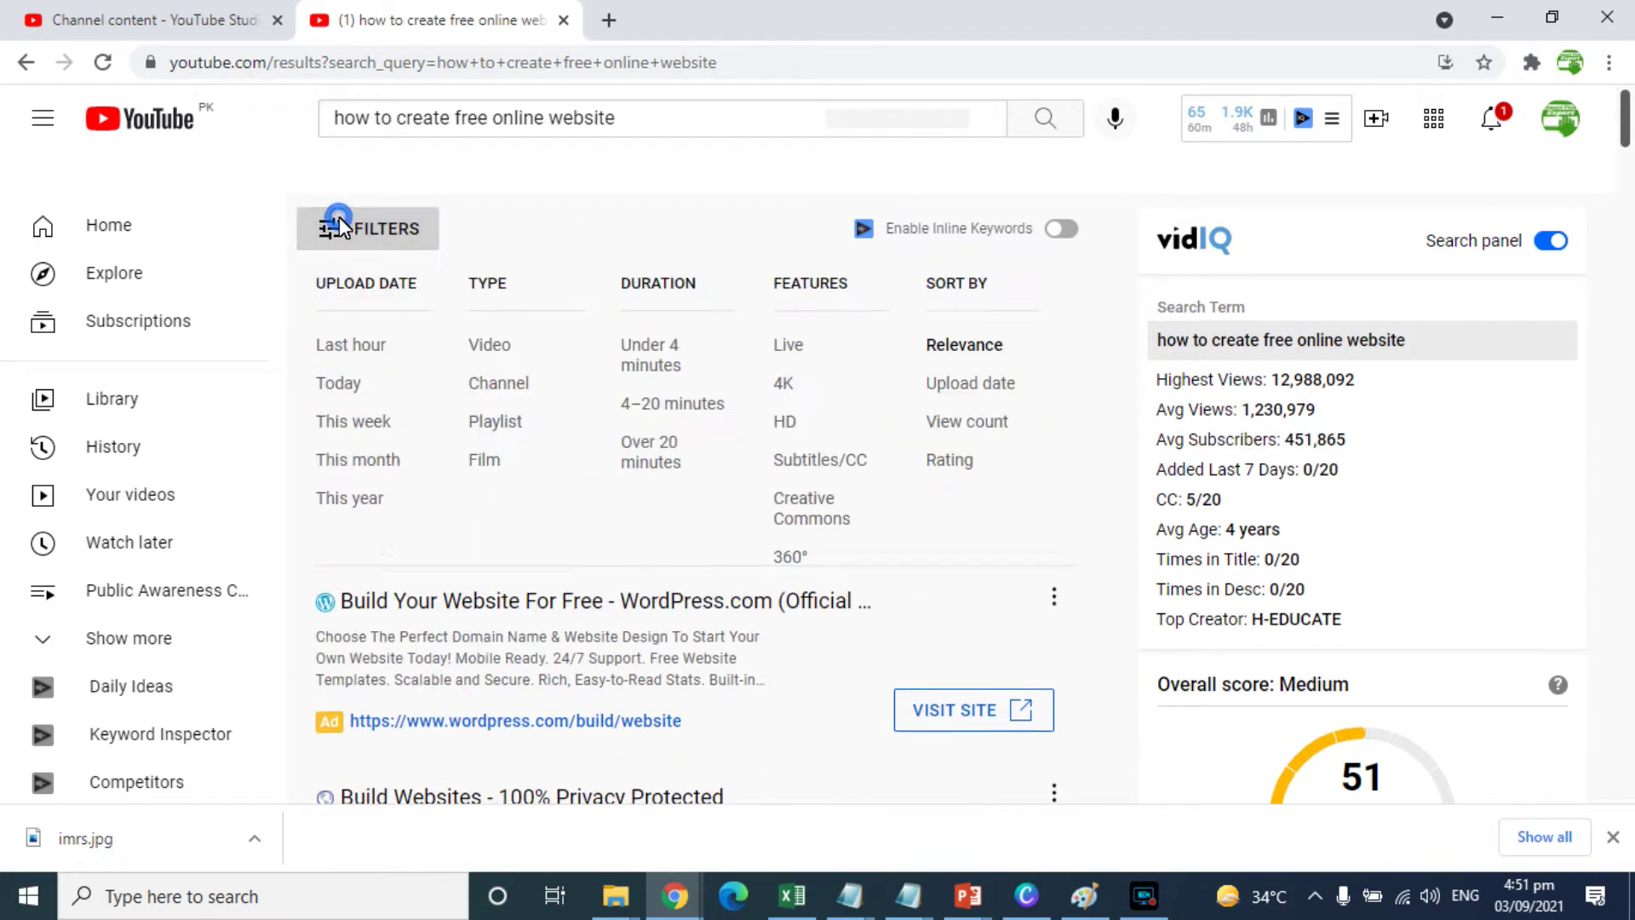
left_click(345, 463)
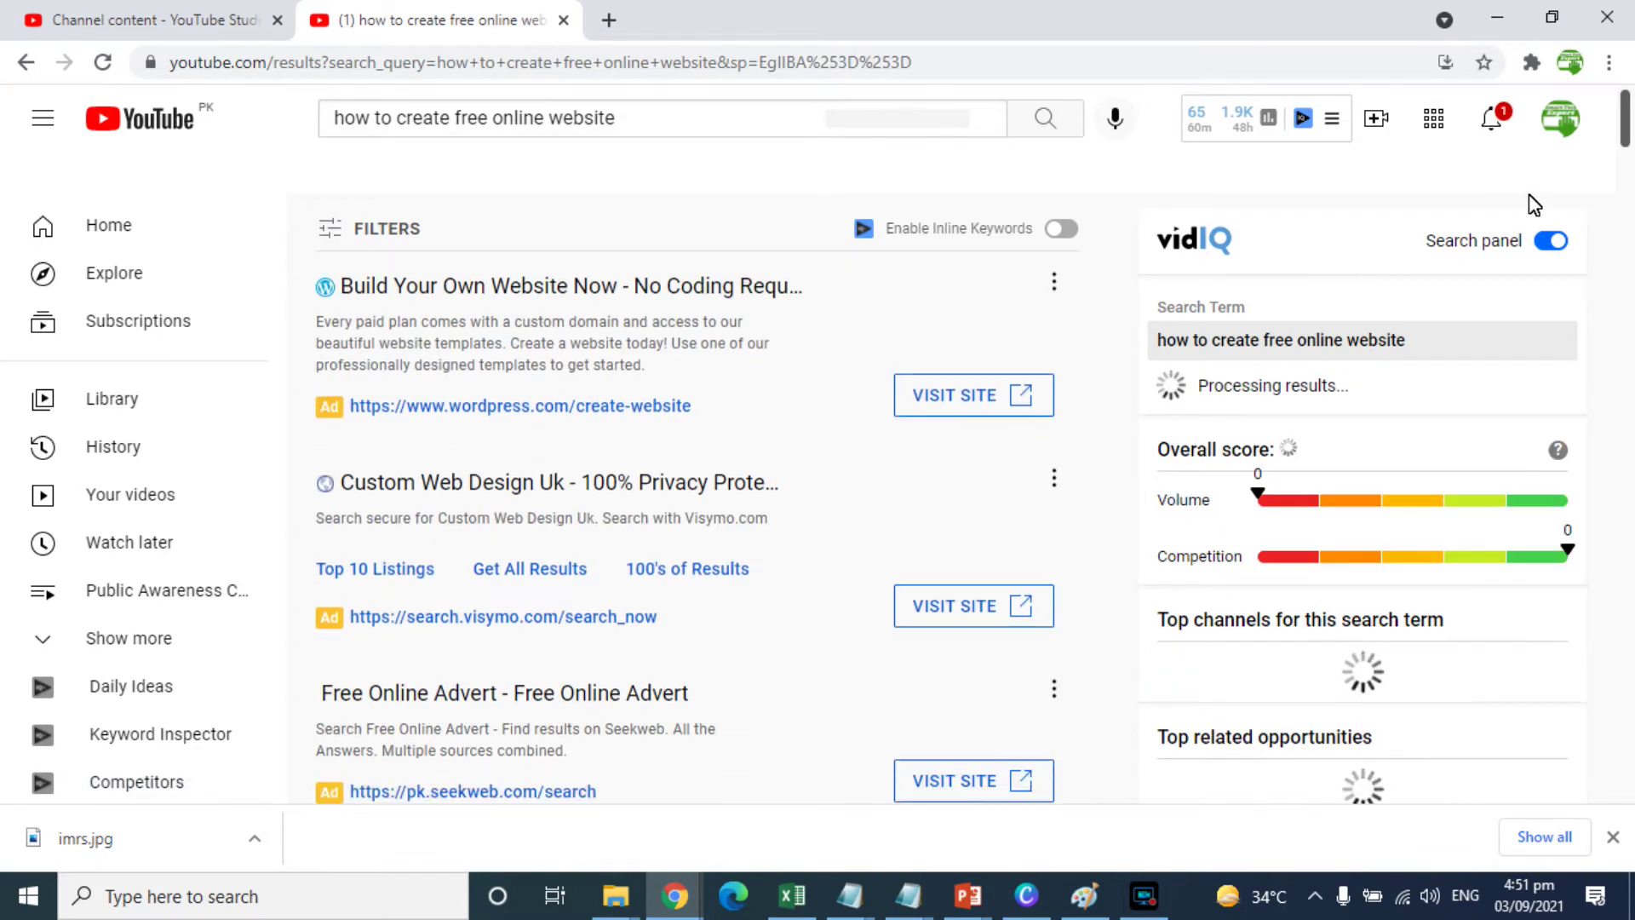
Open the "How To Create Free Website With Google in 15 Minutes" video in a new browser tab, pause it and examine its hashtags.
scroll(905, 357, "down", 6)
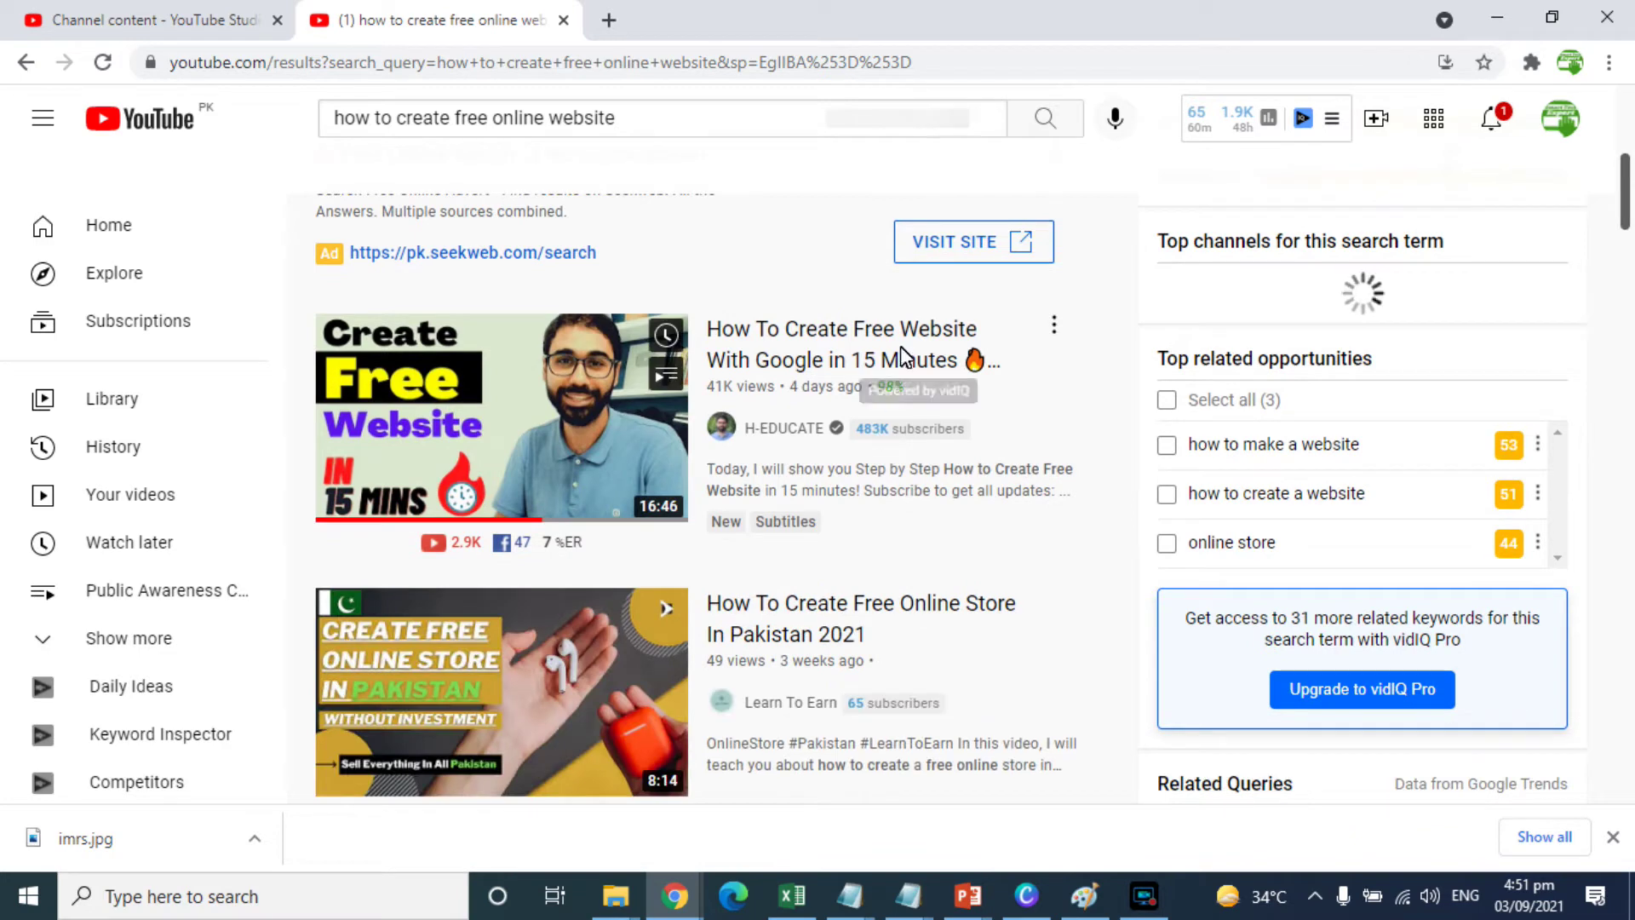
right_click(806, 362)
left_click(886, 373)
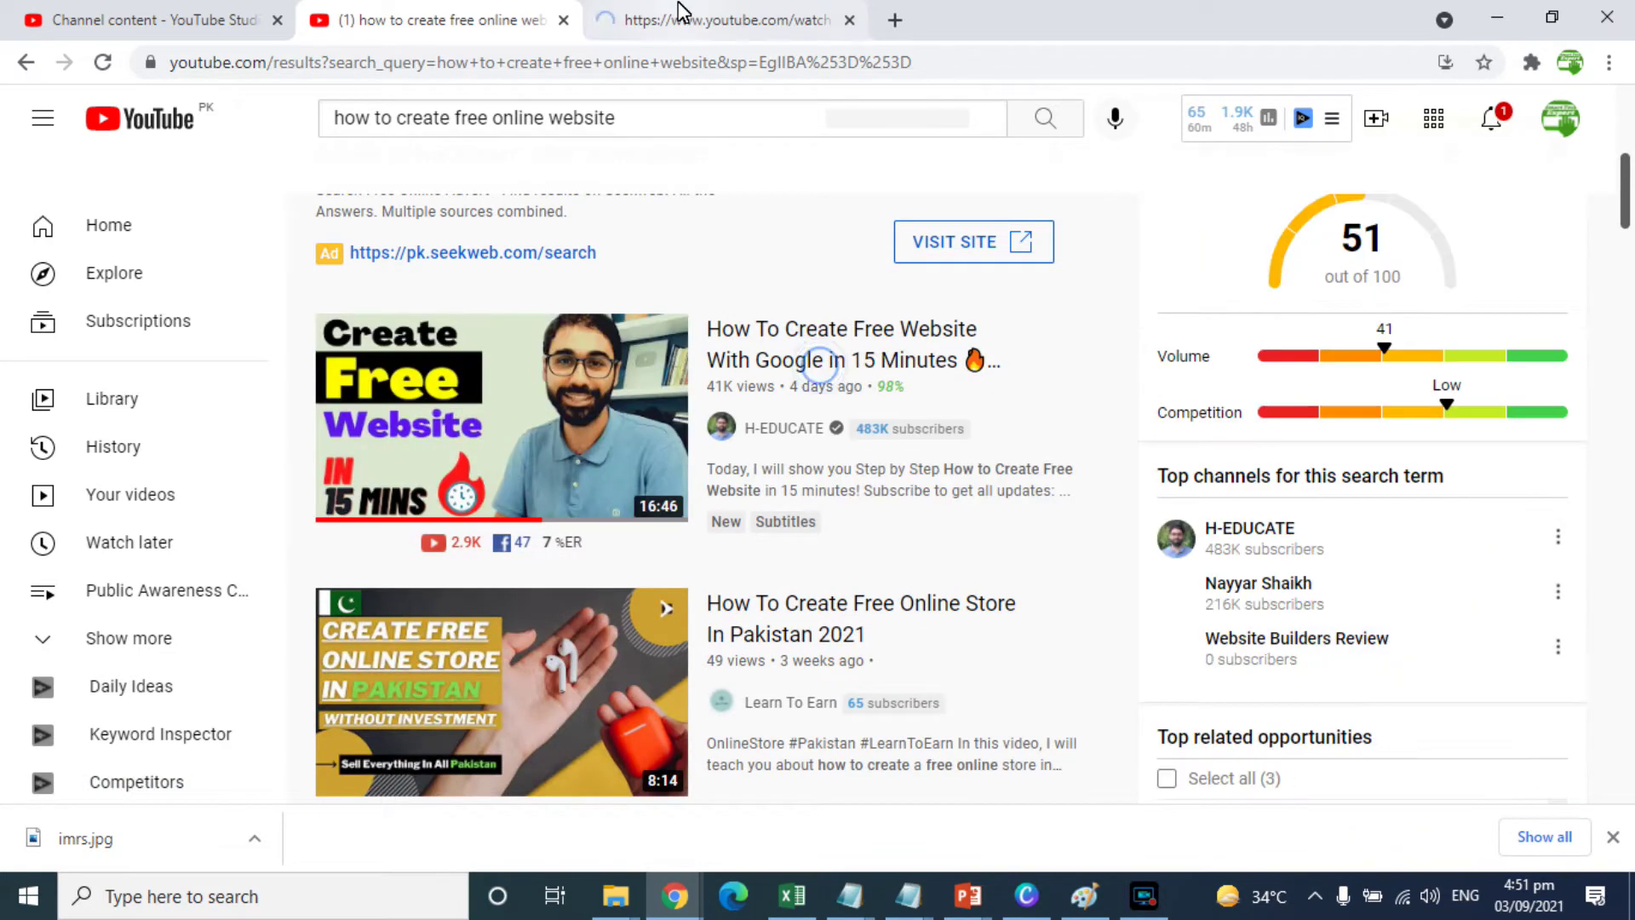
left_click(678, 17)
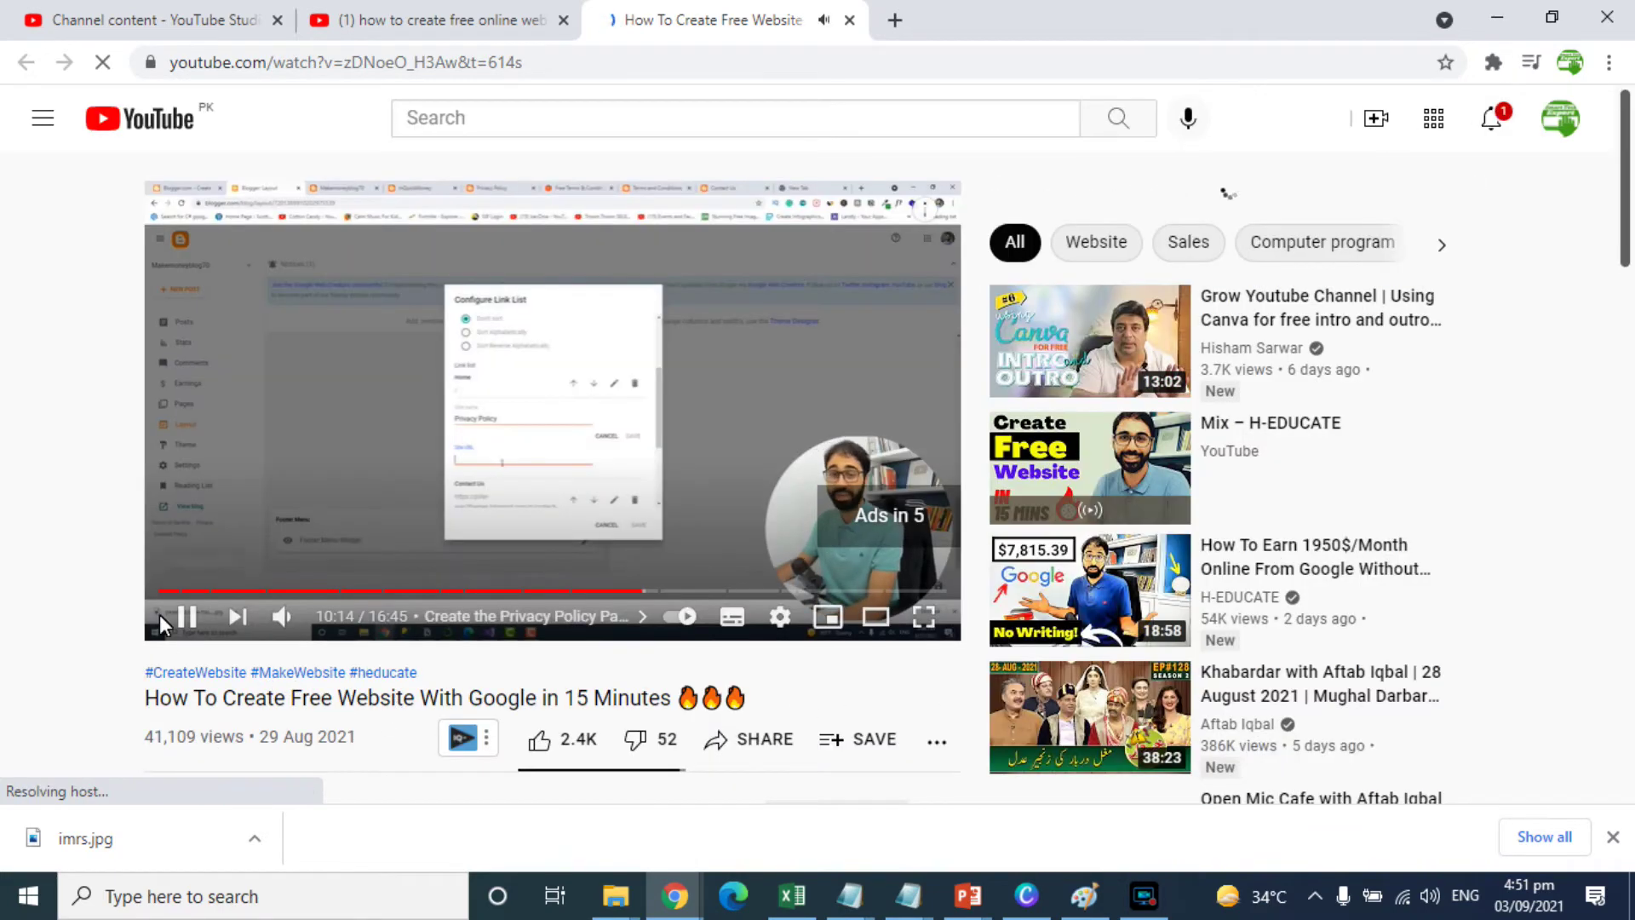
left_click(180, 615)
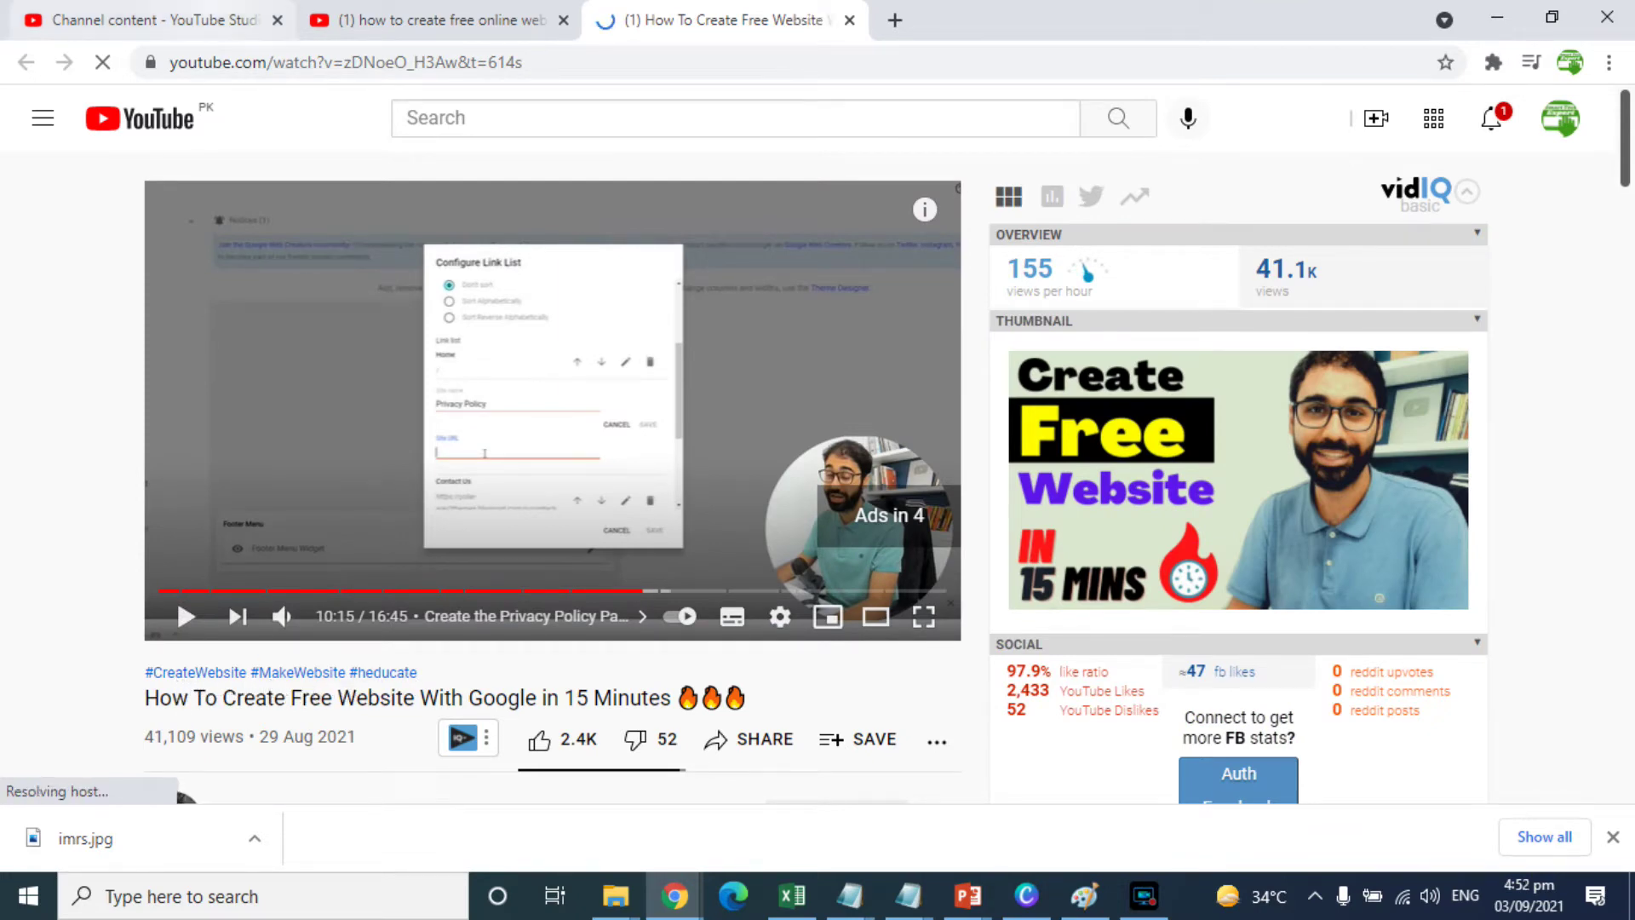
Return to the upload's description and add the hashtags #MakeWebsite and #FreeWebsite on separate lines below #SmartTechExpert.
key("ctrl+1")
type("#make")
key("BackSpace")
key("BackSpace")
key("BackSpace")
key("BackSpace")
type("MakeWebsite")
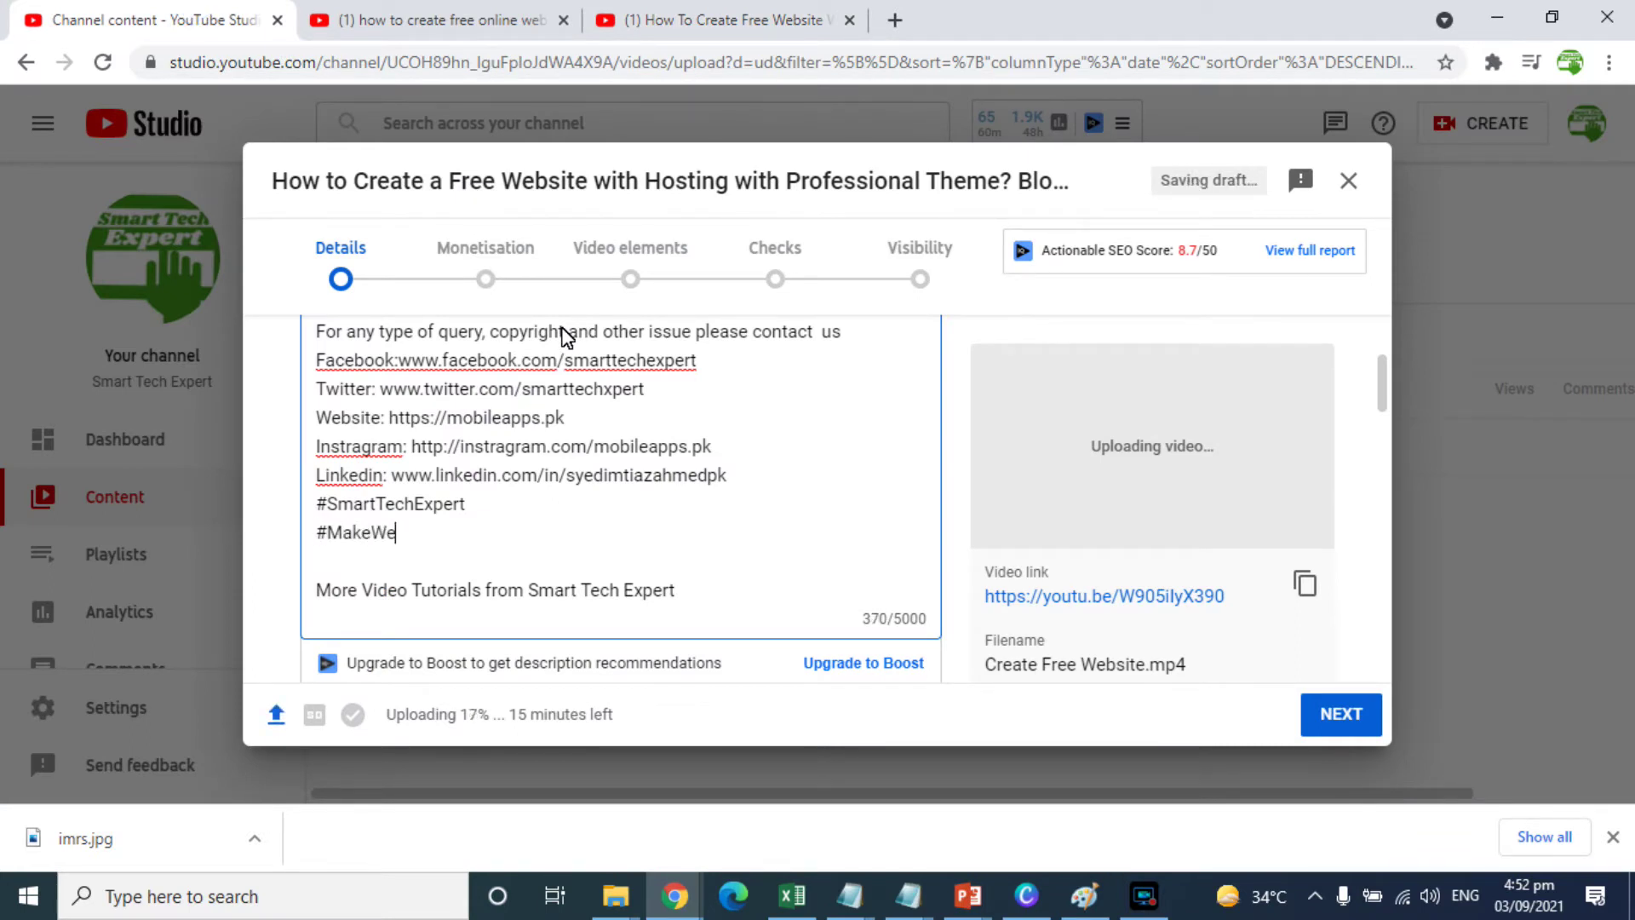
key("Return")
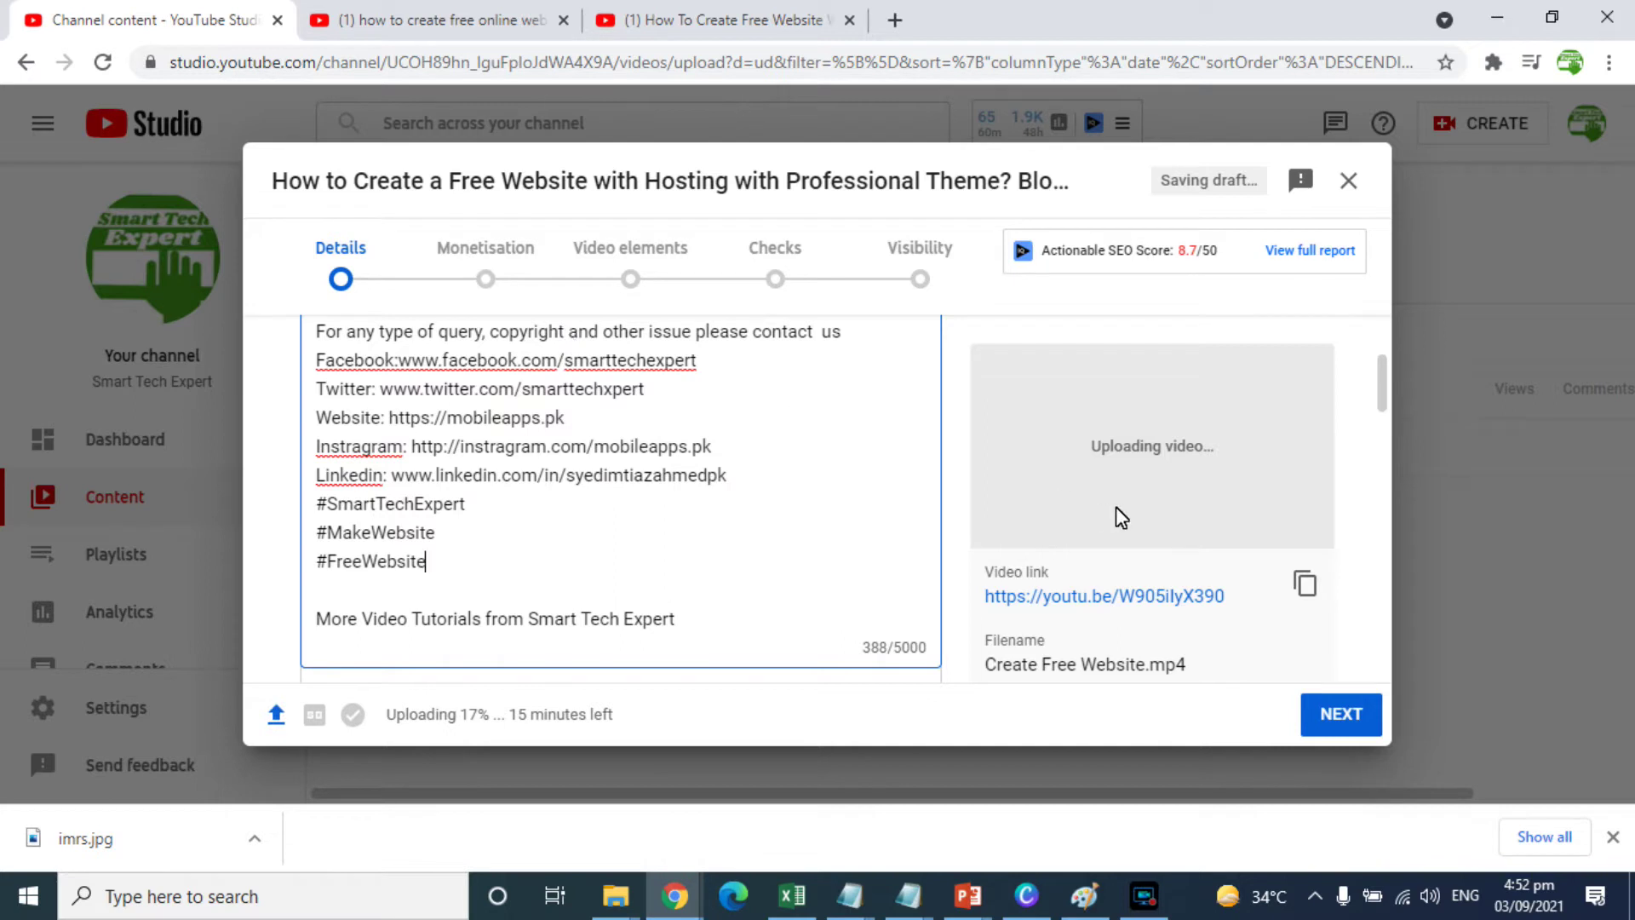
Add empty lines in the description below "More Video Tutorials from Smart Tech Expert".
left_click_drag(1381, 393, 1384, 423)
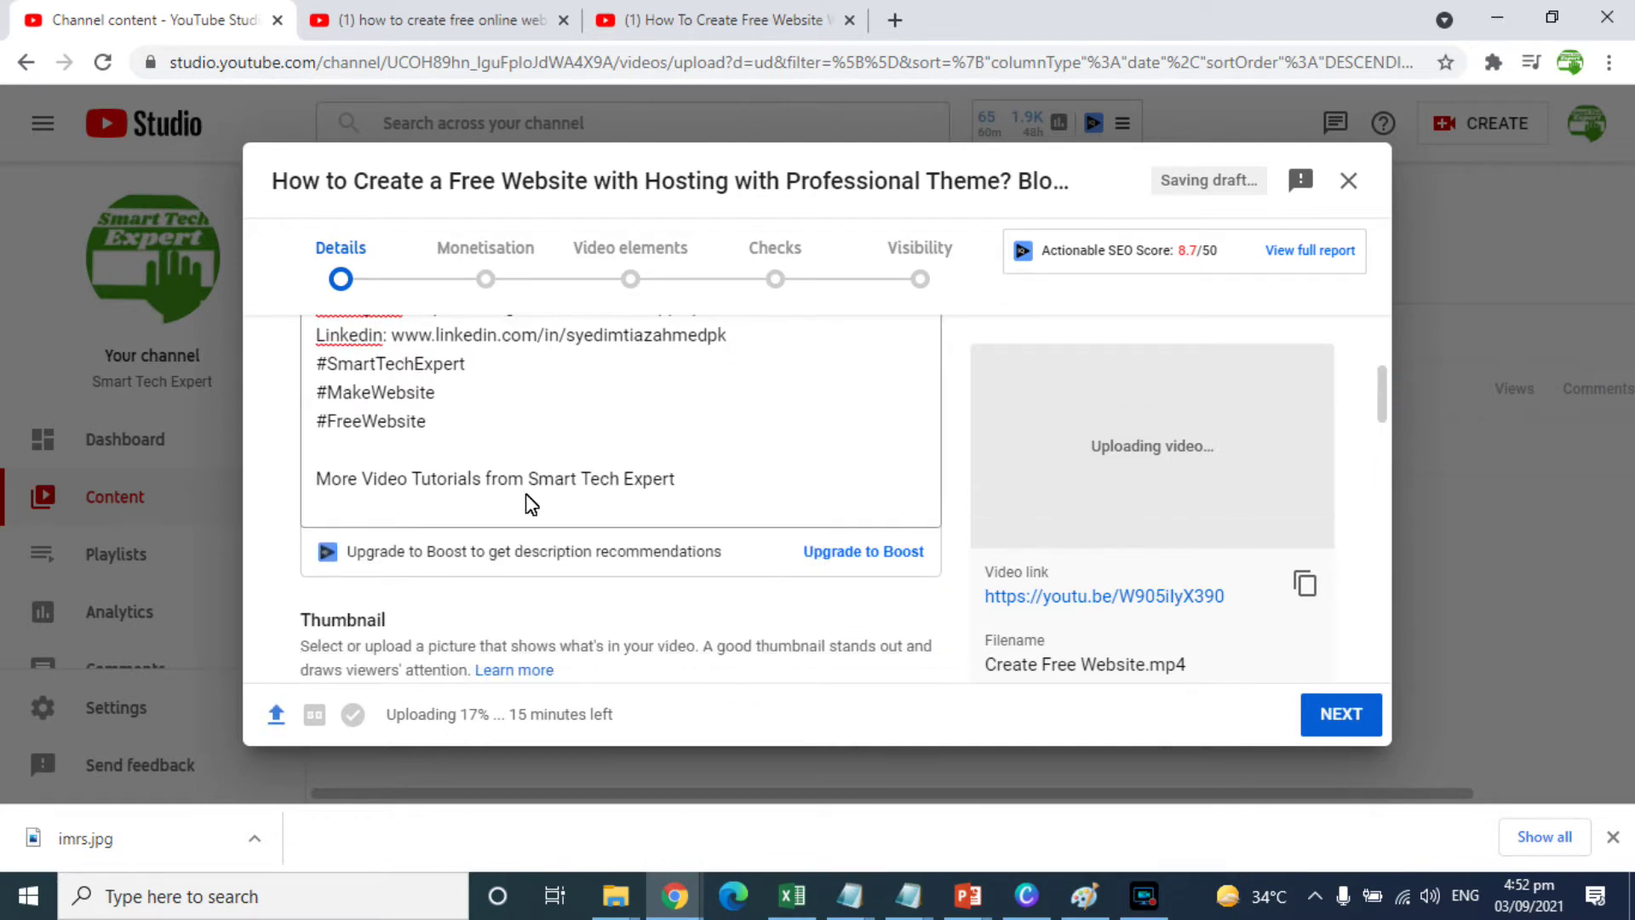
left_click(684, 494)
key("Return")
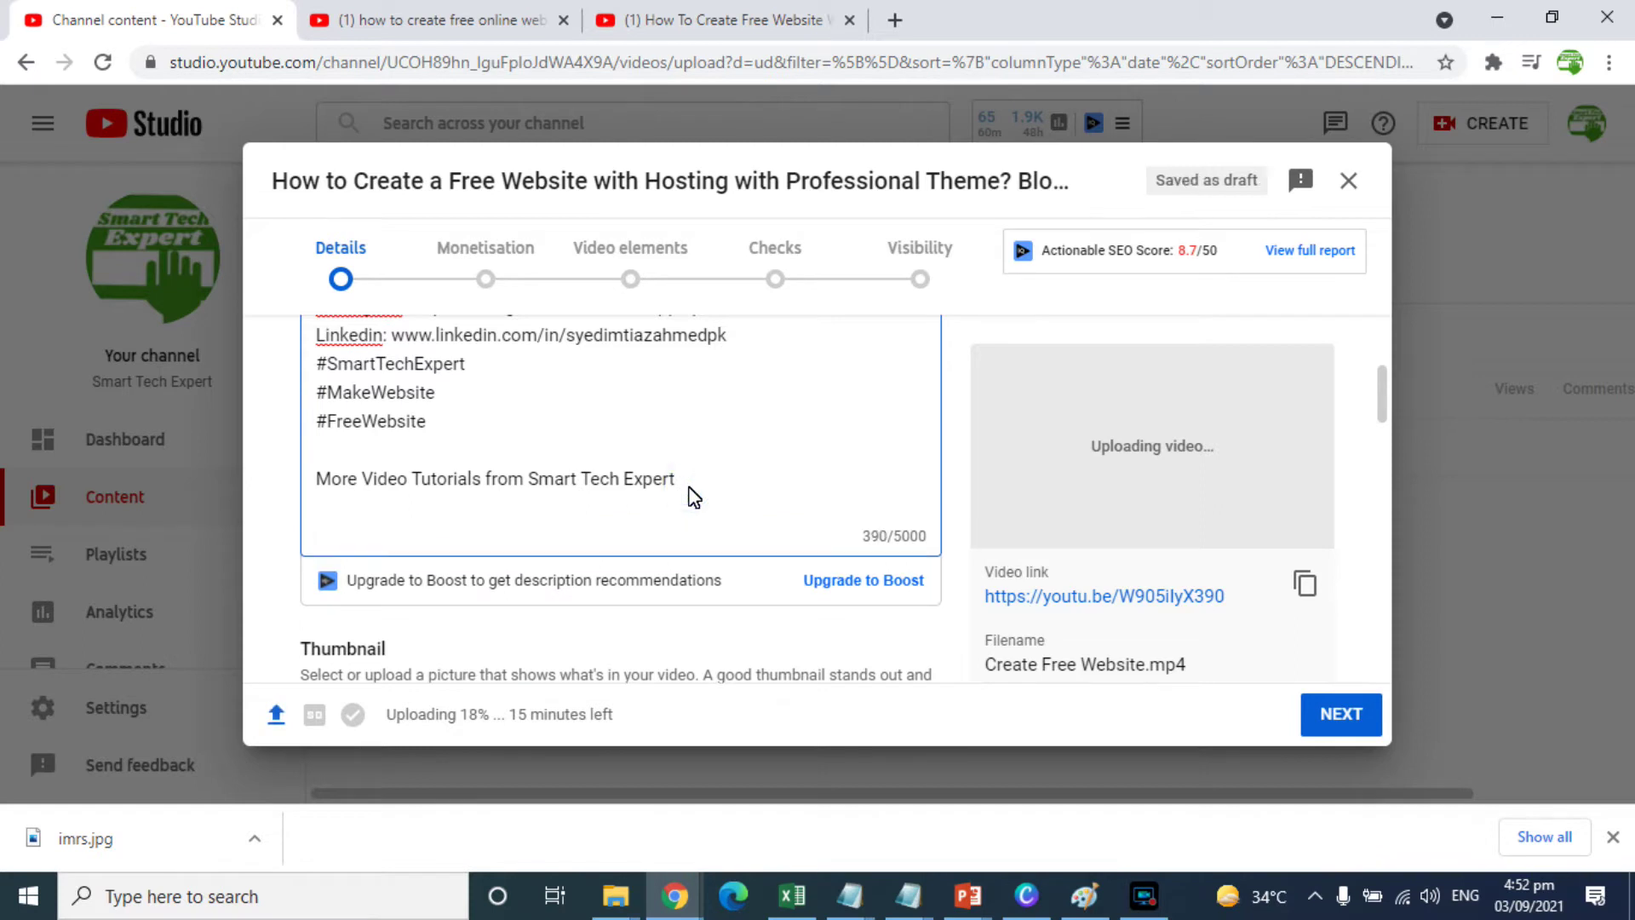
key("Return")
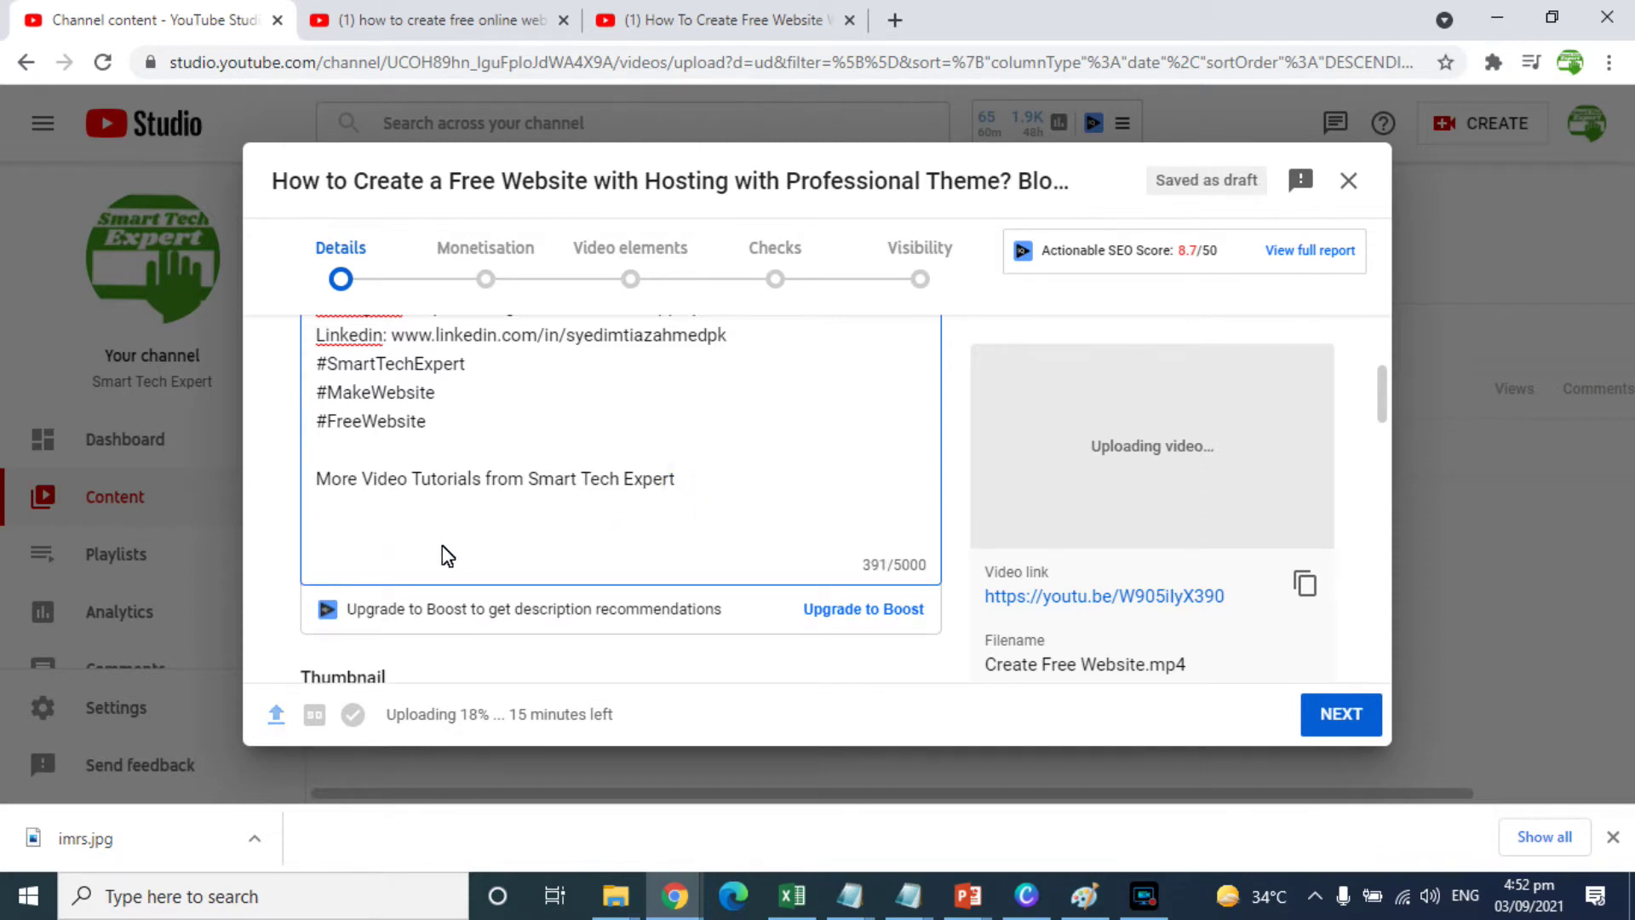
Copy the entire list of video titles and links from the Web file in Notepad and paste it at the end of the video description.
key("alt+Tab")
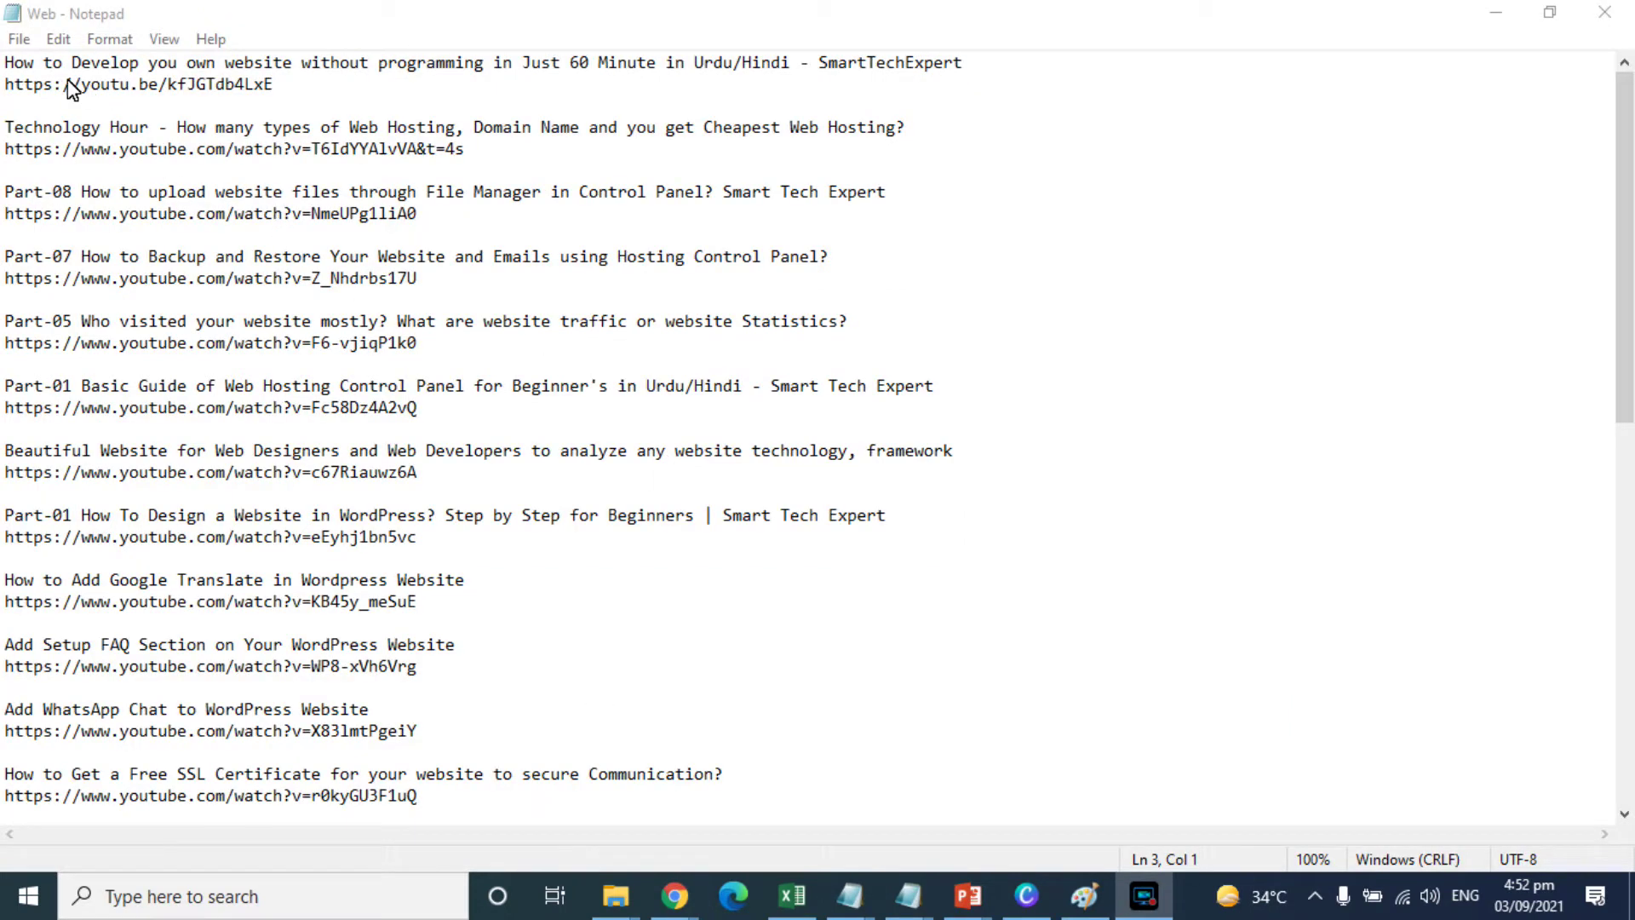
left_click(268, 519)
key("ctrl+a")
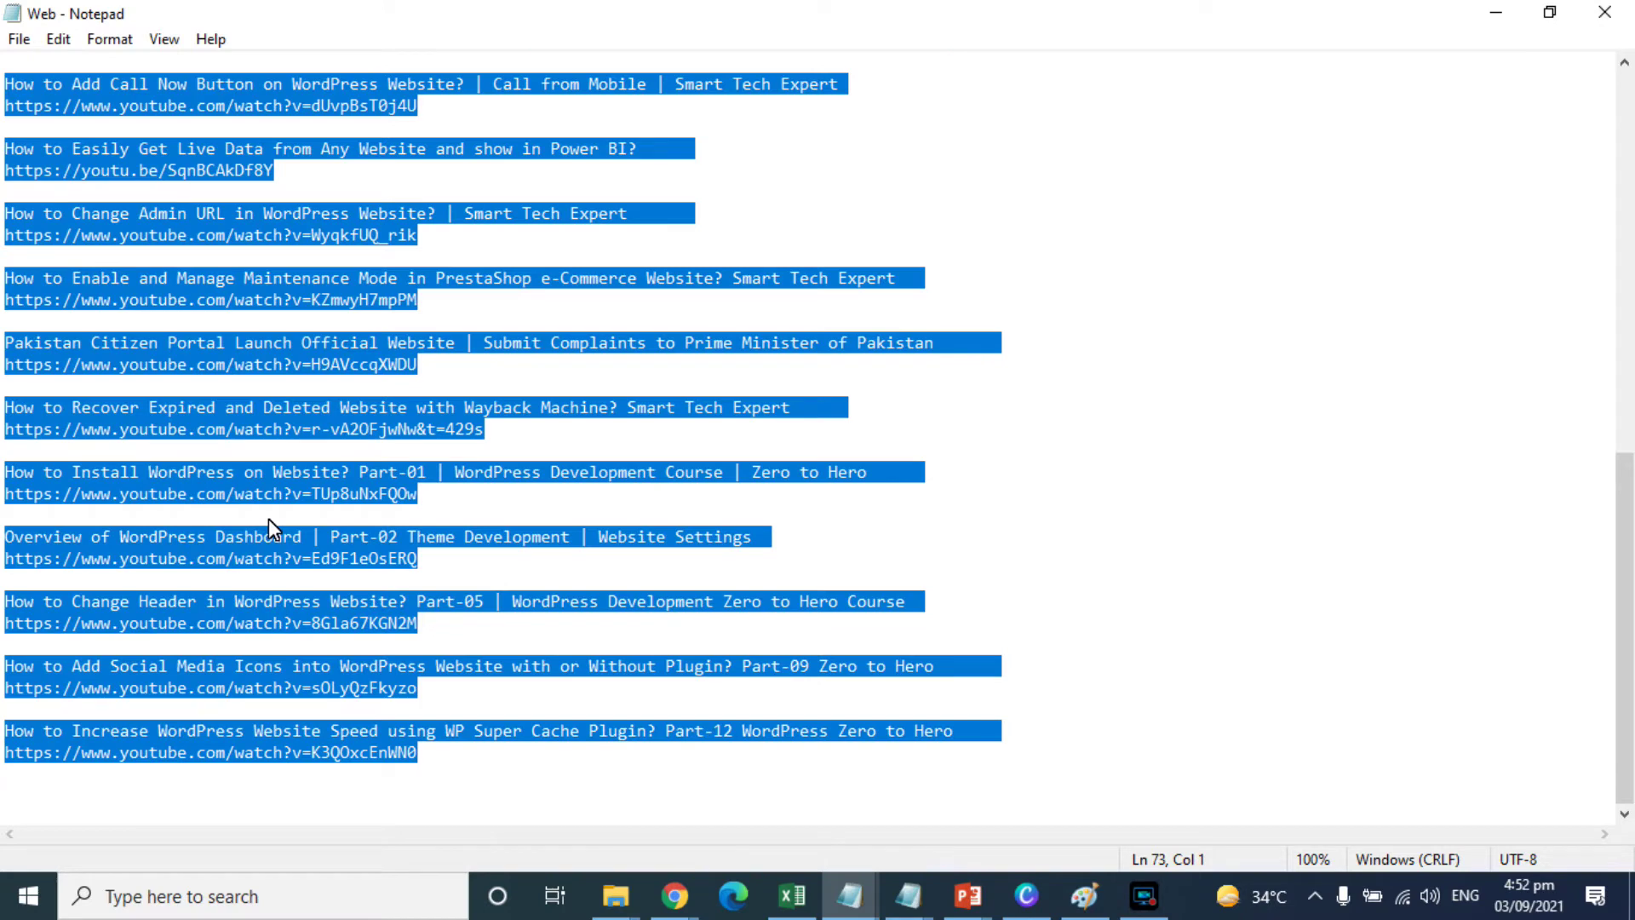
mouse_move(674, 896)
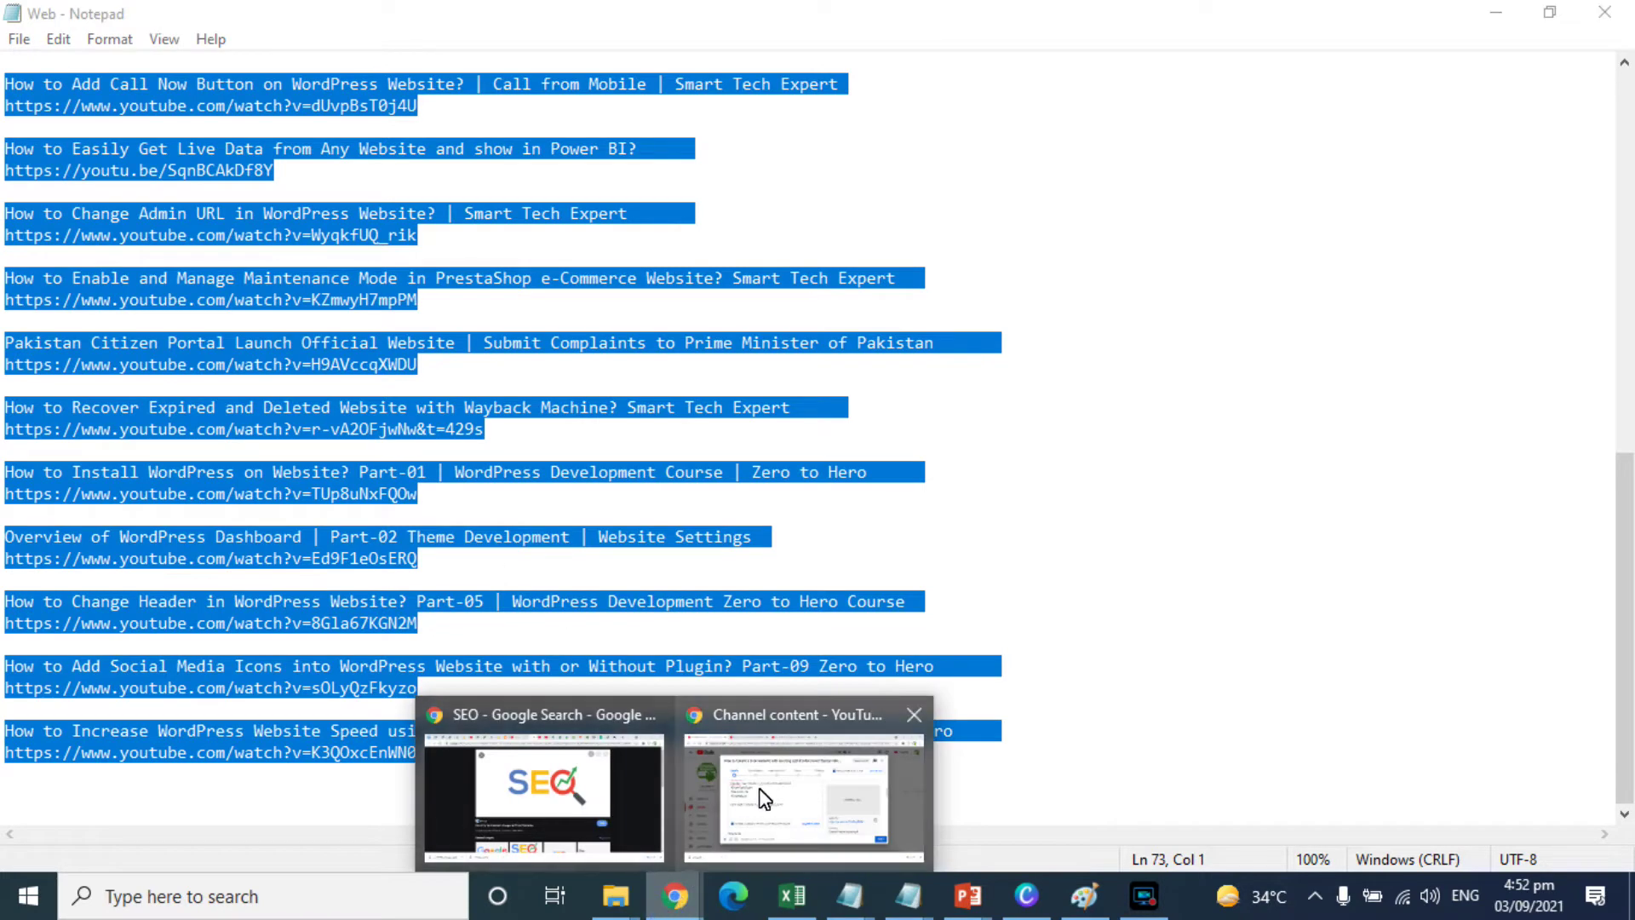
left_click(800, 788)
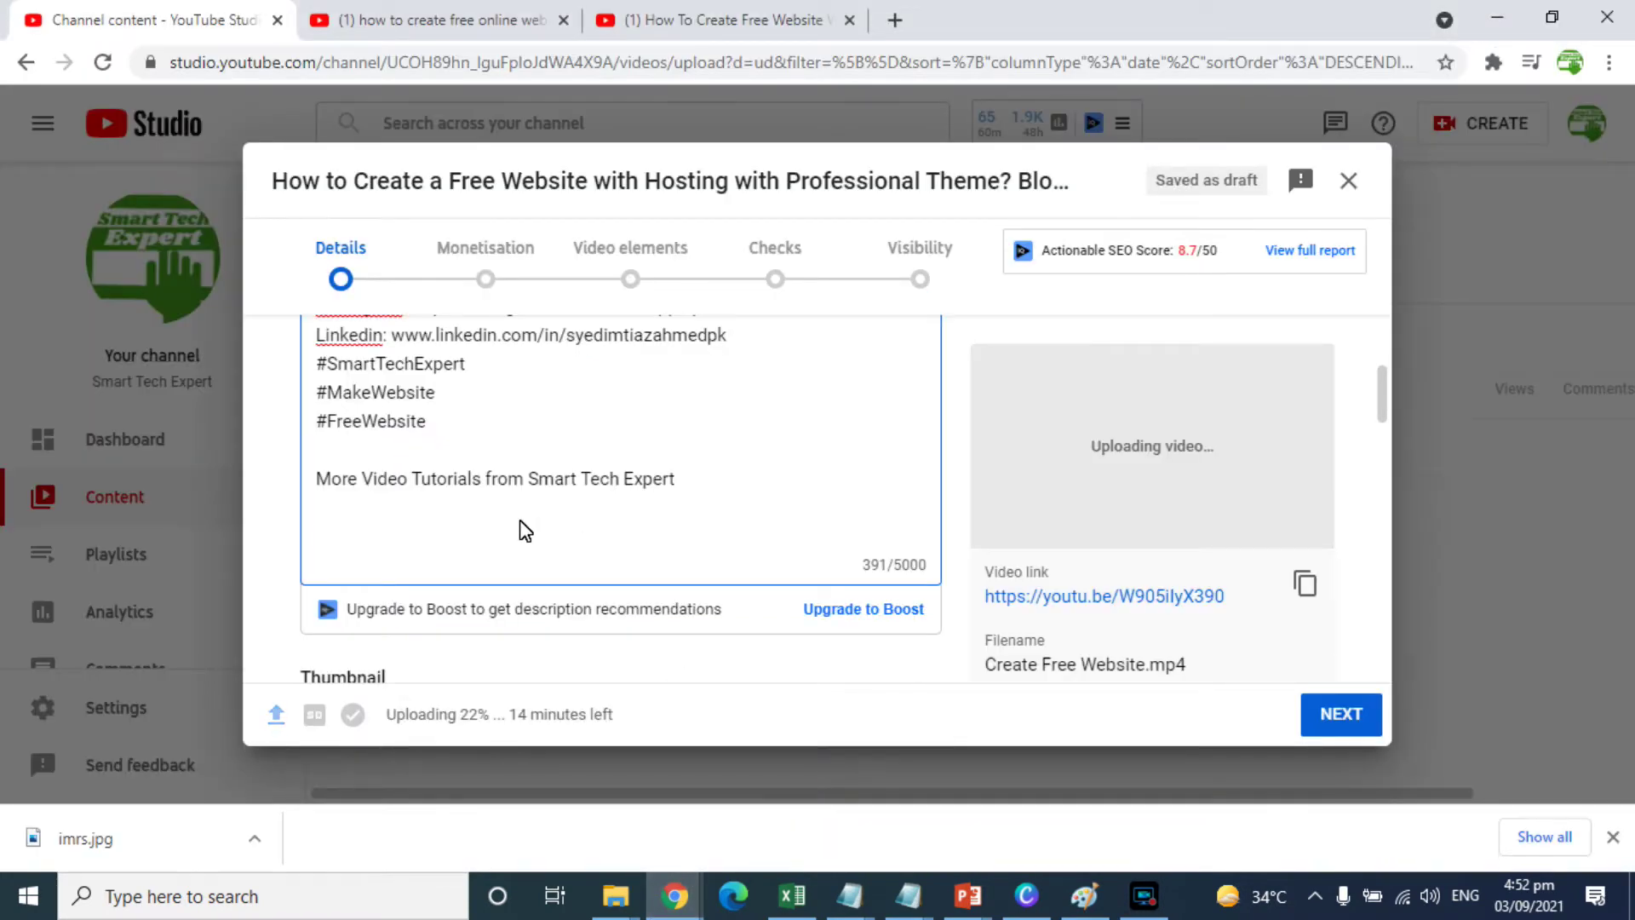
key("ctrl+v")
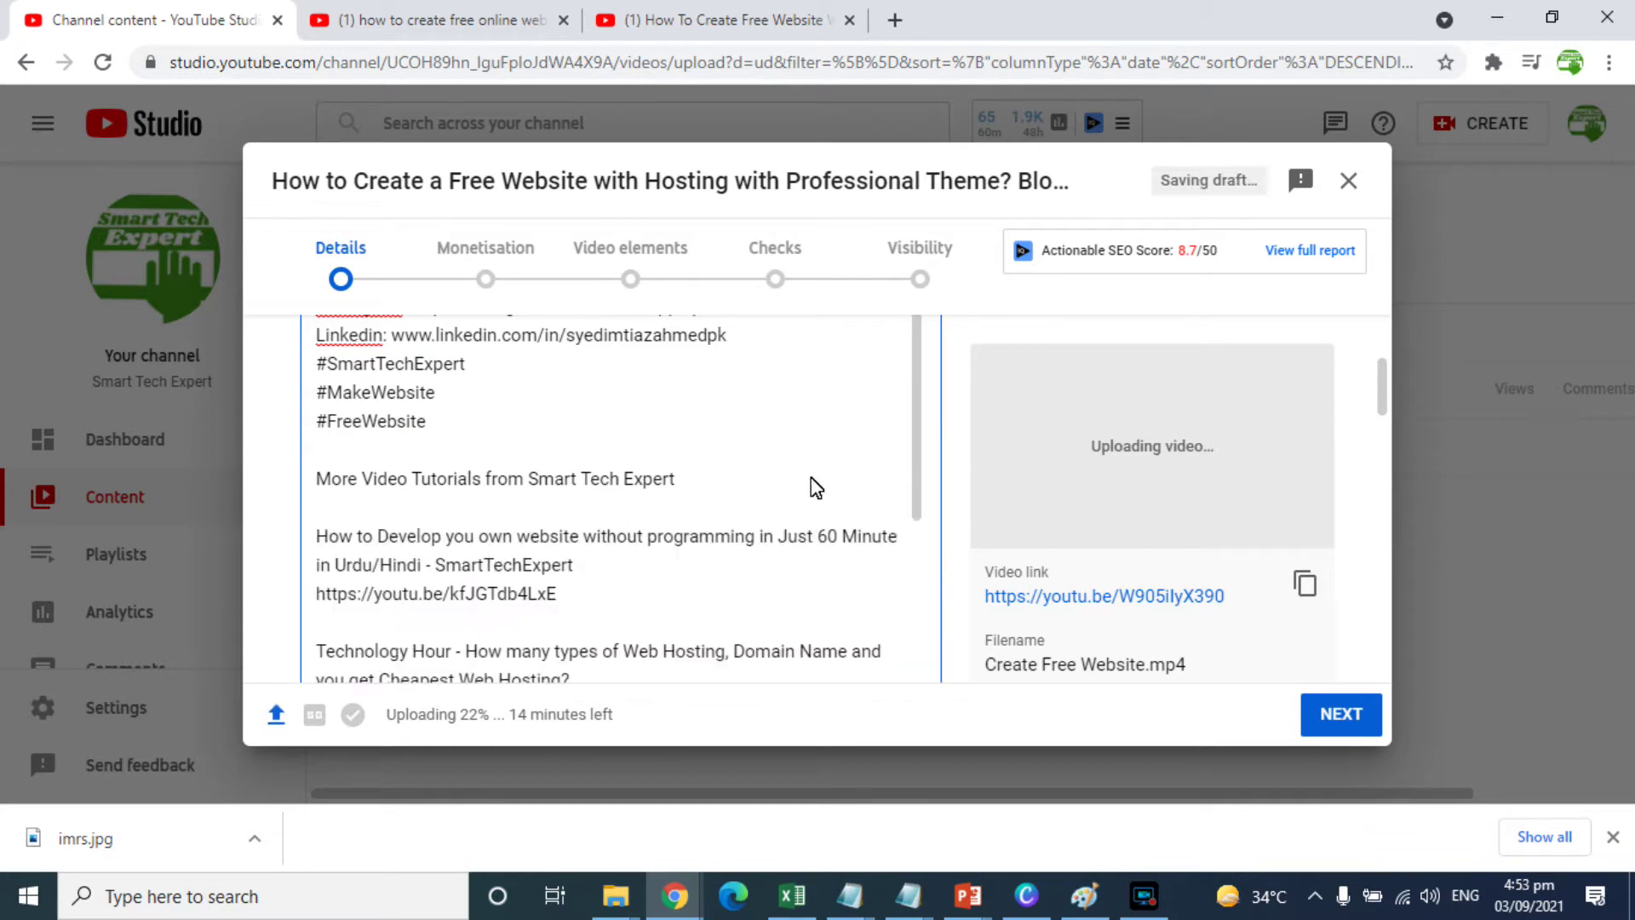
scroll(912, 422, "down", 1)
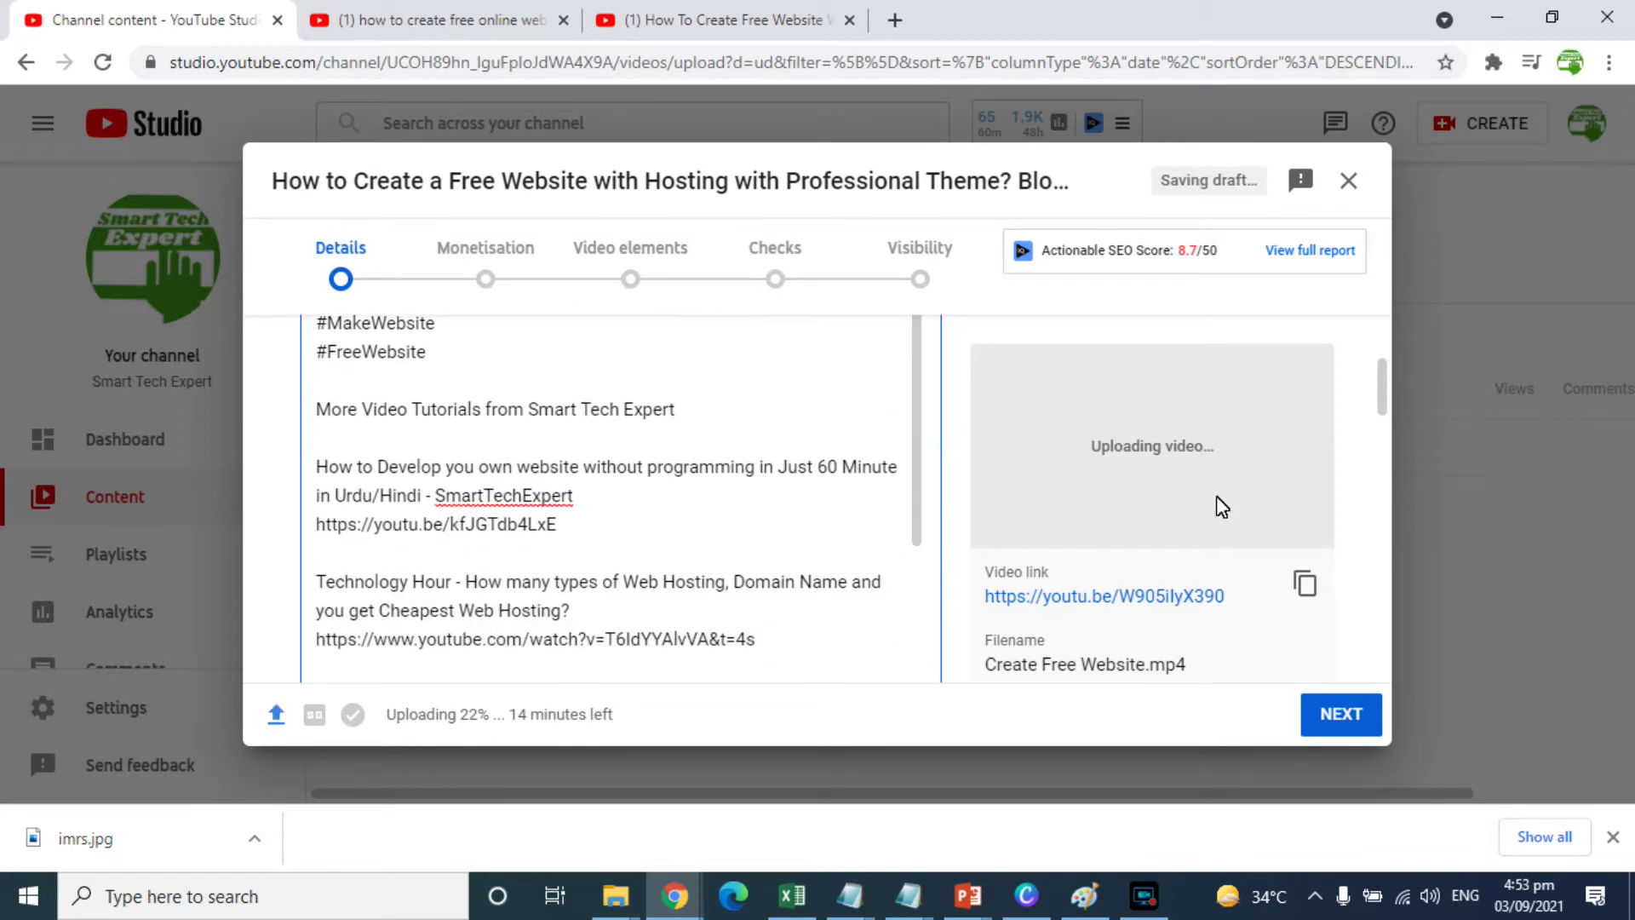
Go to the upload's thumbnail section, then open the Canva website in a new browser tab.
left_click_drag(1383, 391, 1385, 459)
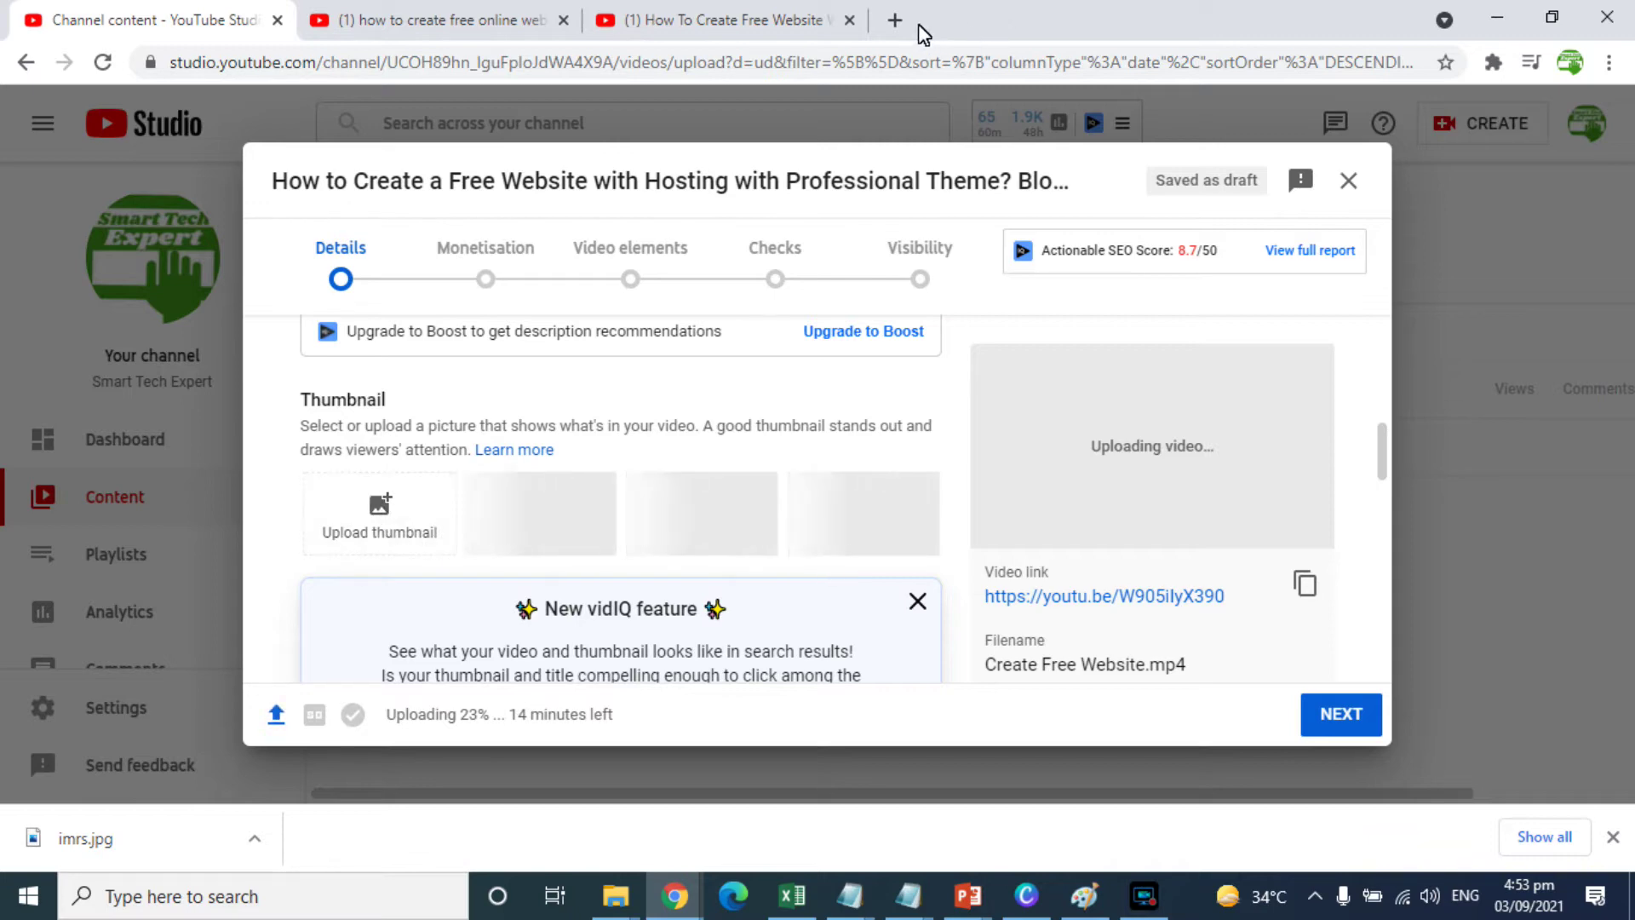
left_click(892, 21)
type("ca")
key("Return")
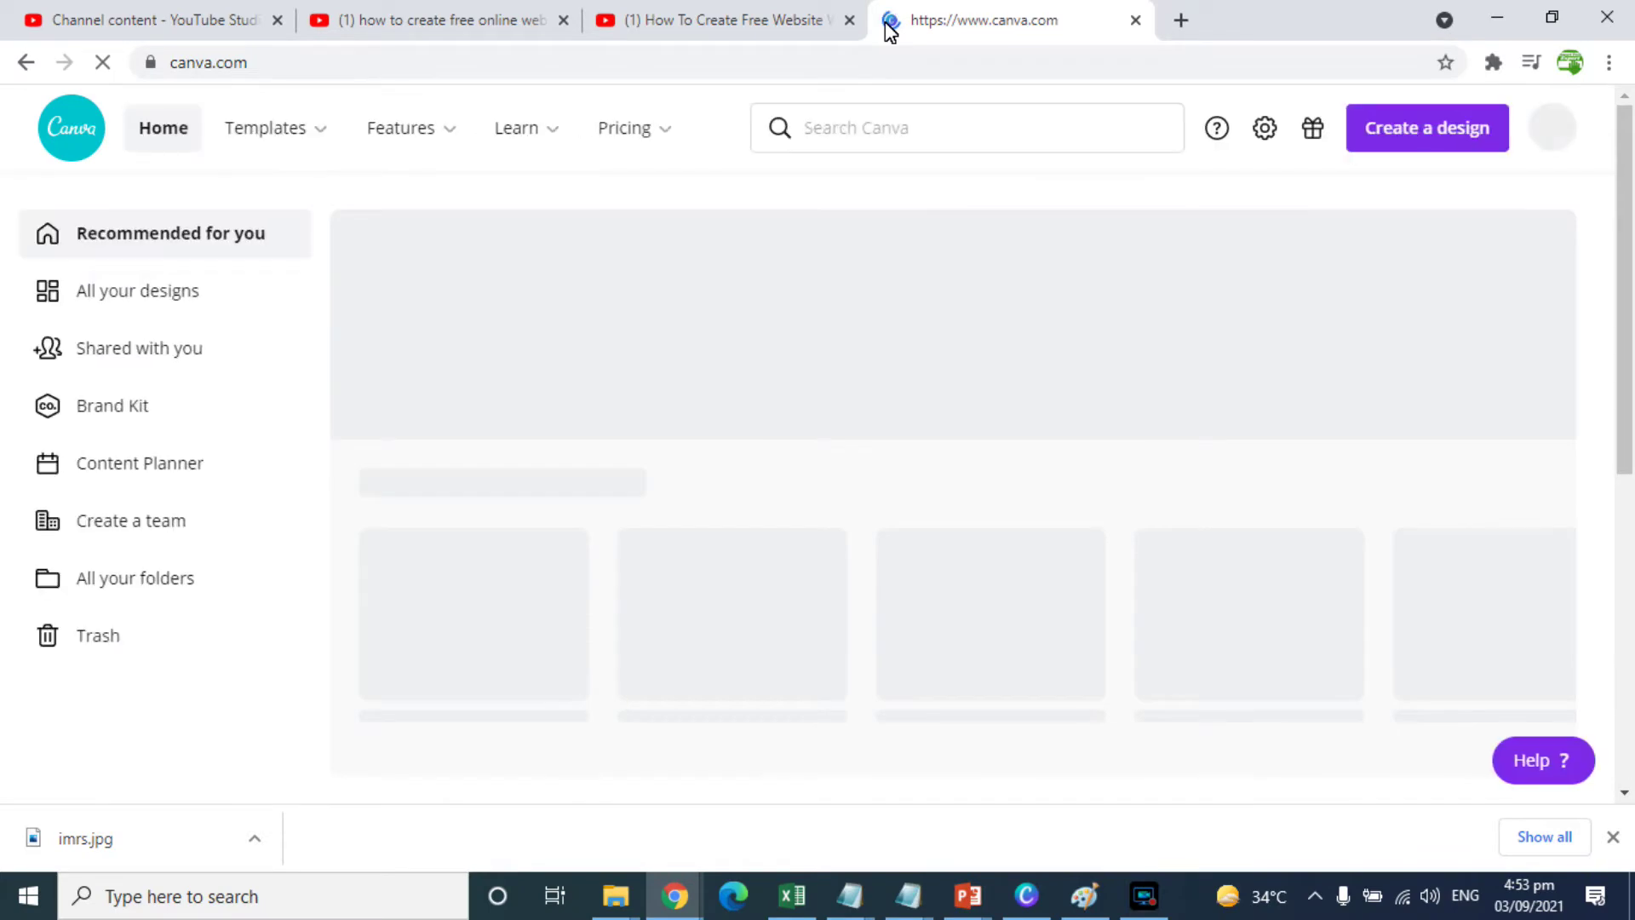
Search Canva's templates for "youtube thumbnail".
mouse_move(286, 128)
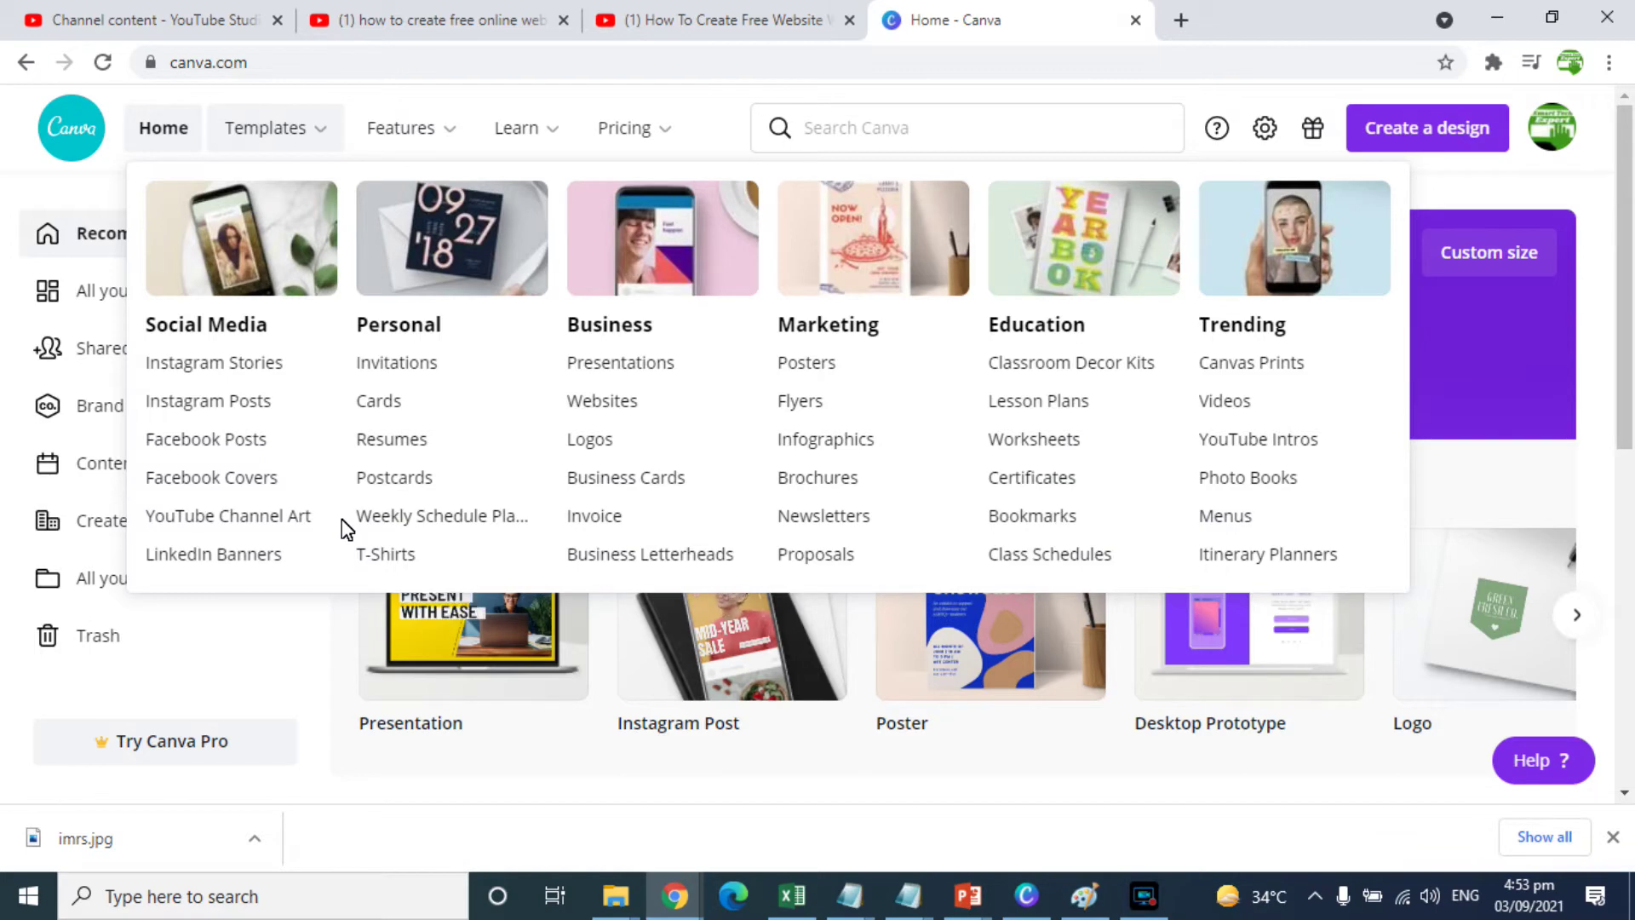
left_click(811, 138)
type("youtube thumbn")
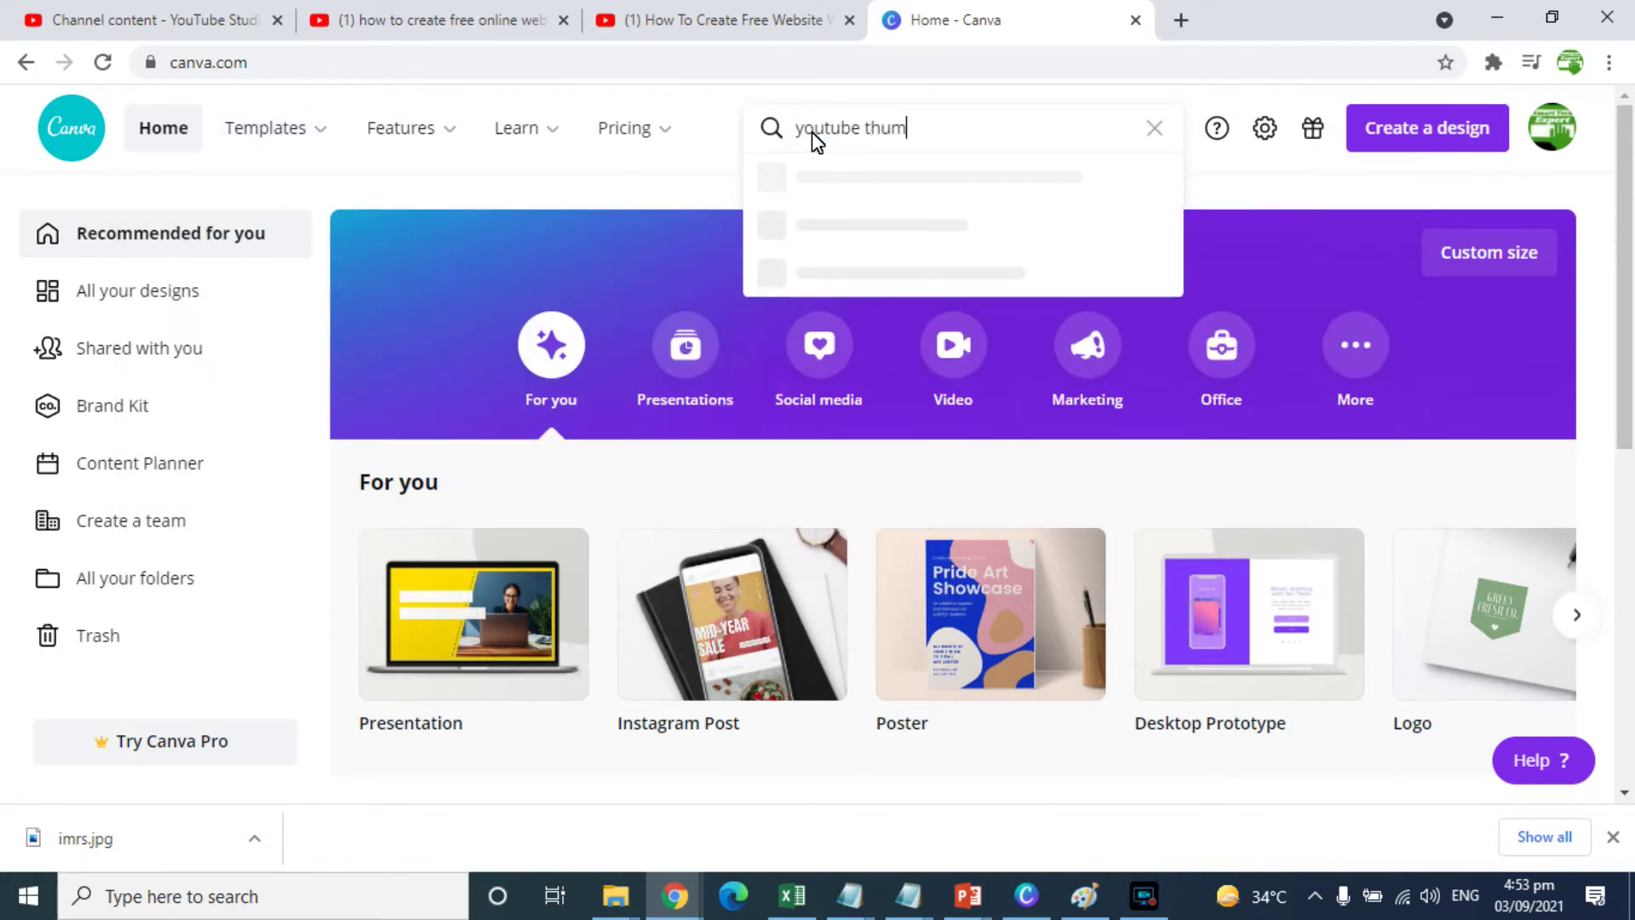
type("ail")
key("Return")
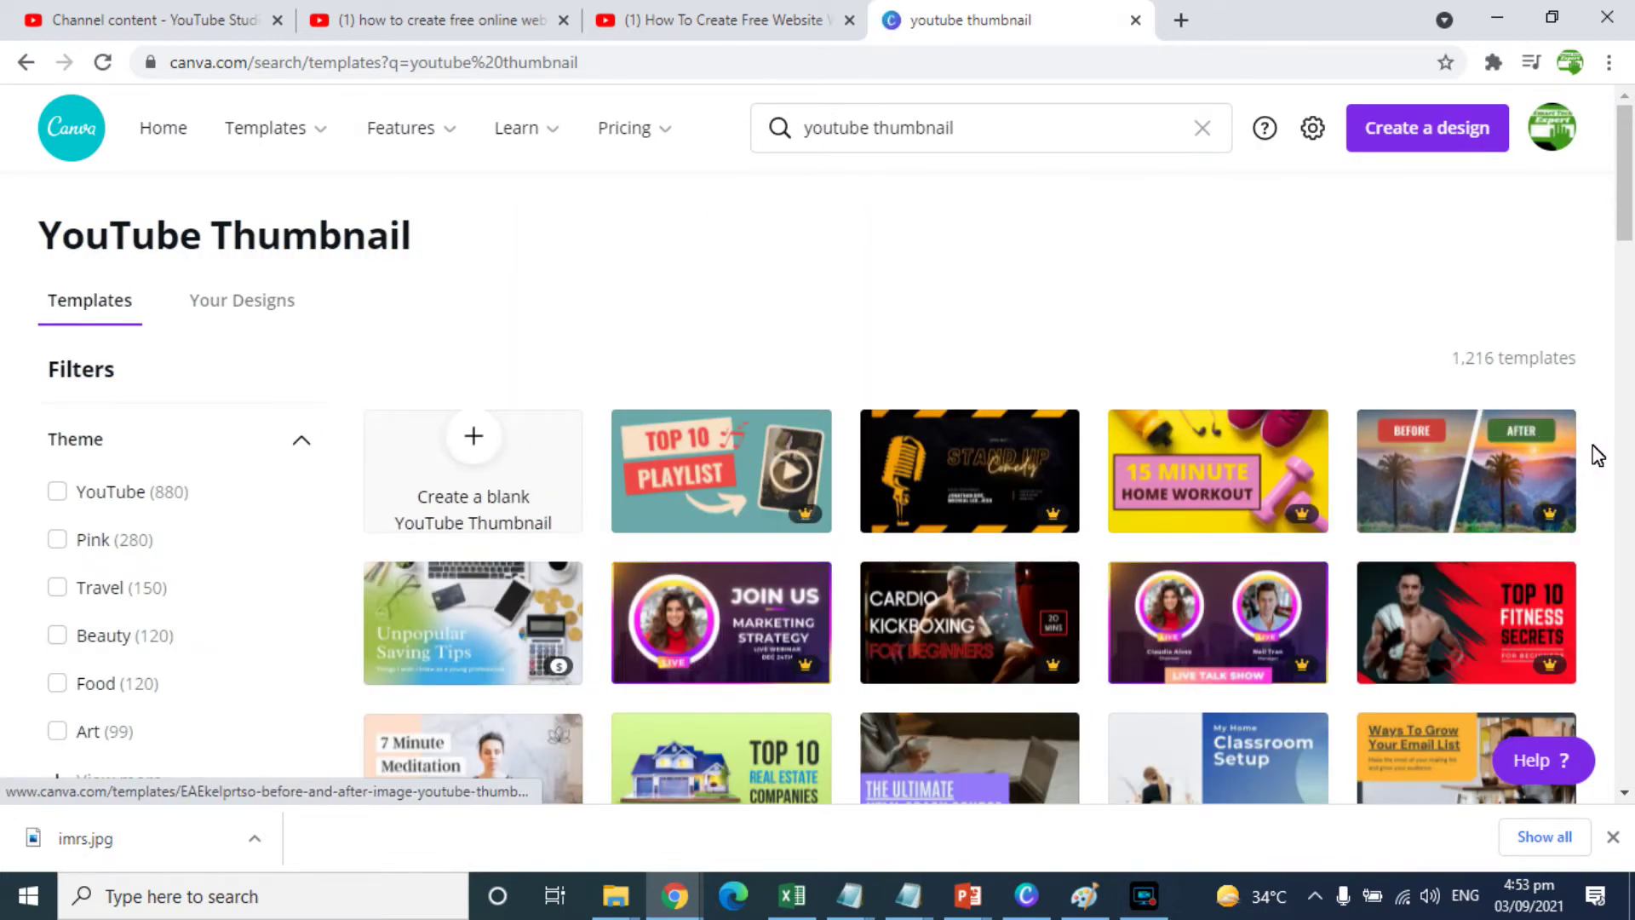
Filter the YouTube thumbnail templates by the Free price option and look through the available designs.
left_click_drag(1625, 205, 1631, 326)
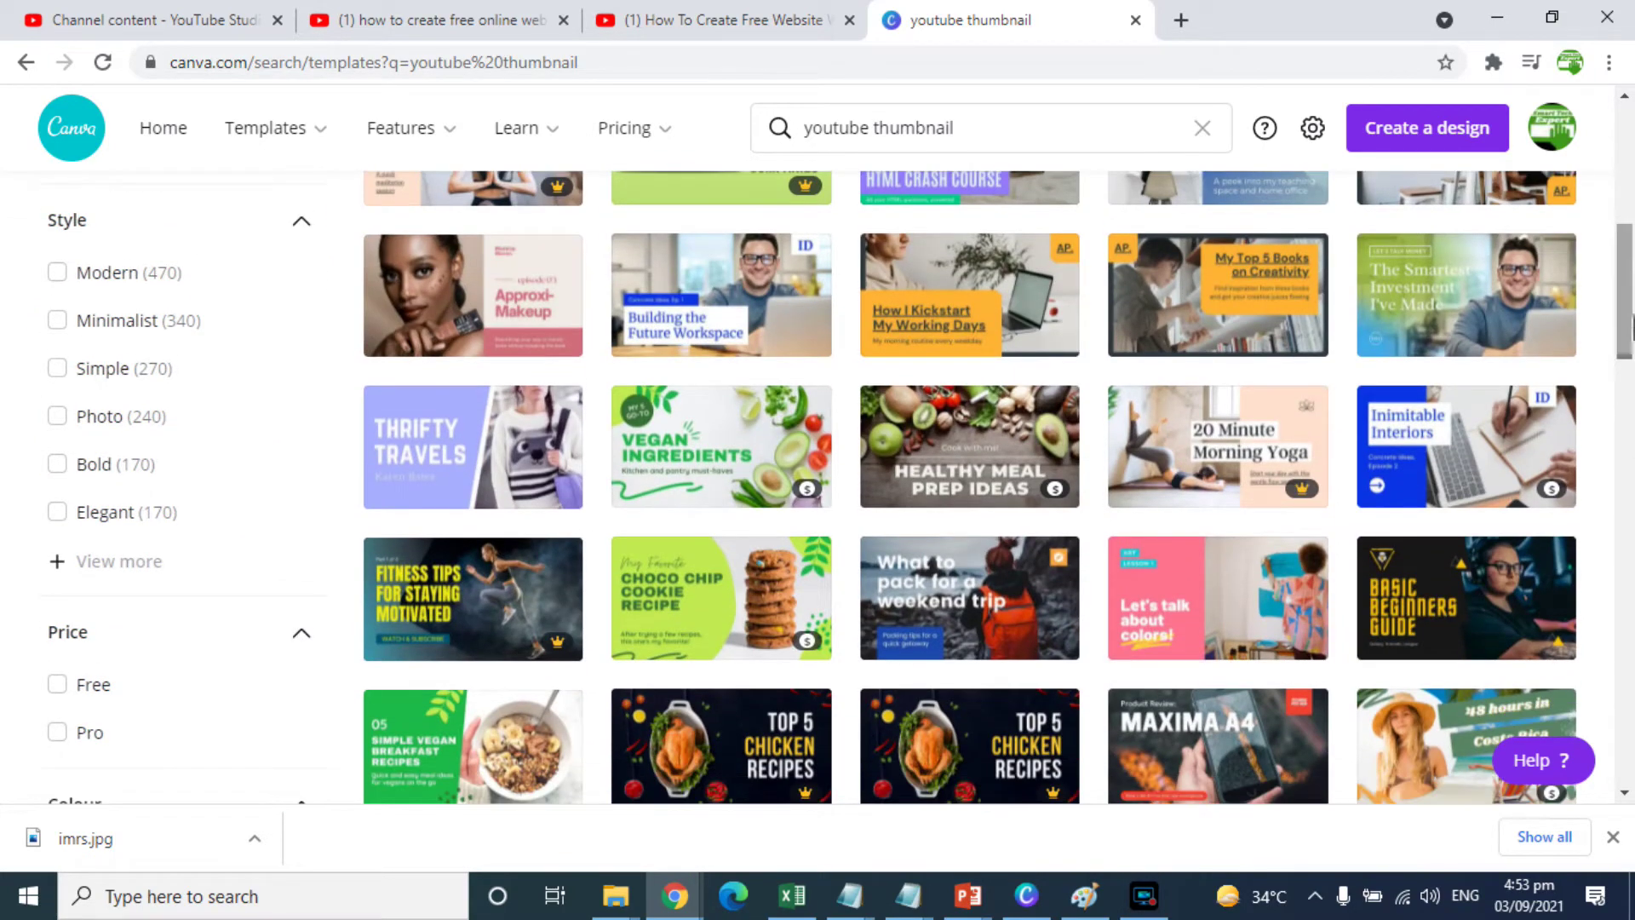
left_click(55, 686)
left_click_drag(1627, 191, 1629, 498)
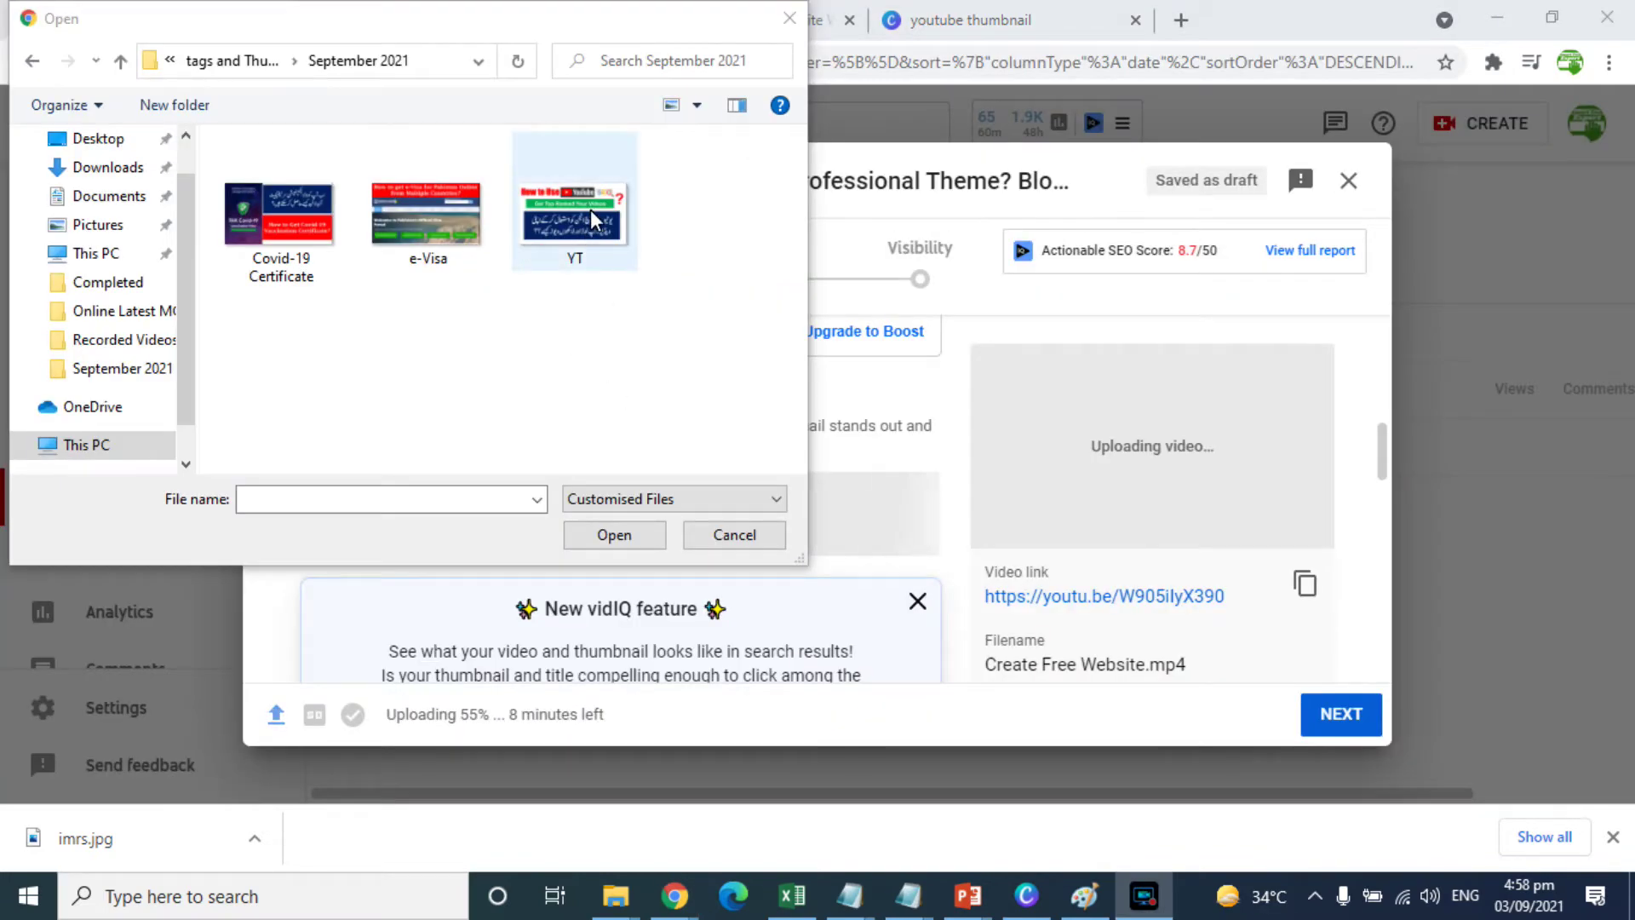
Upload the YT image from the September 2021 folder as the video's thumbnail.
double_click(593, 220)
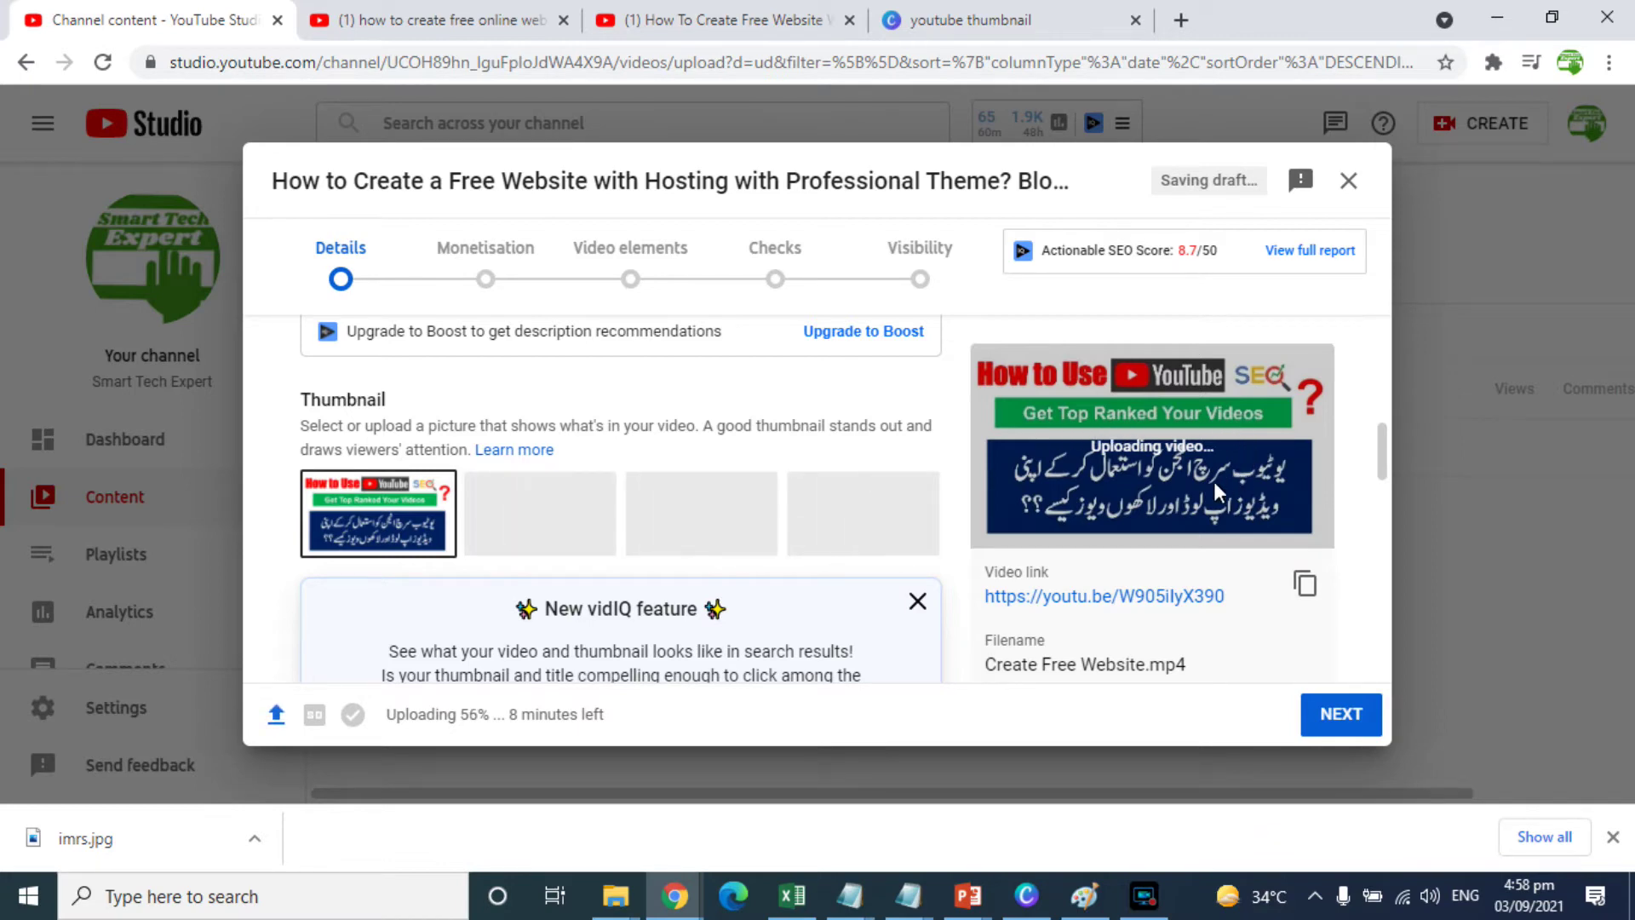
Add the video to the YouTube Tutorials playlist.
left_click_drag(1384, 460, 1386, 491)
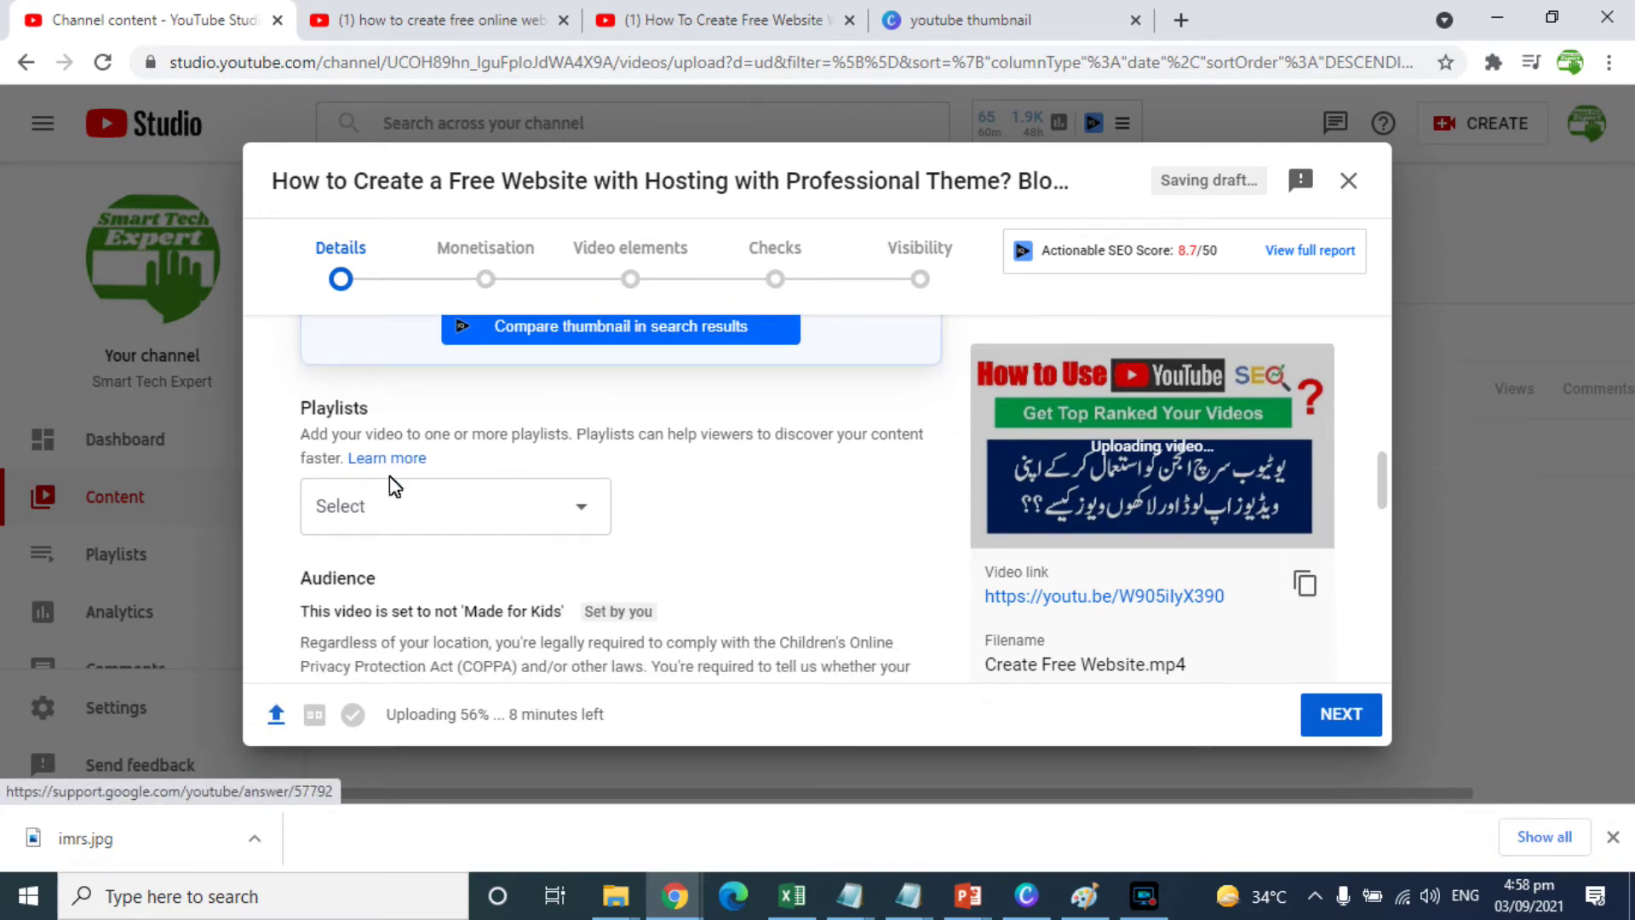
left_click(576, 511)
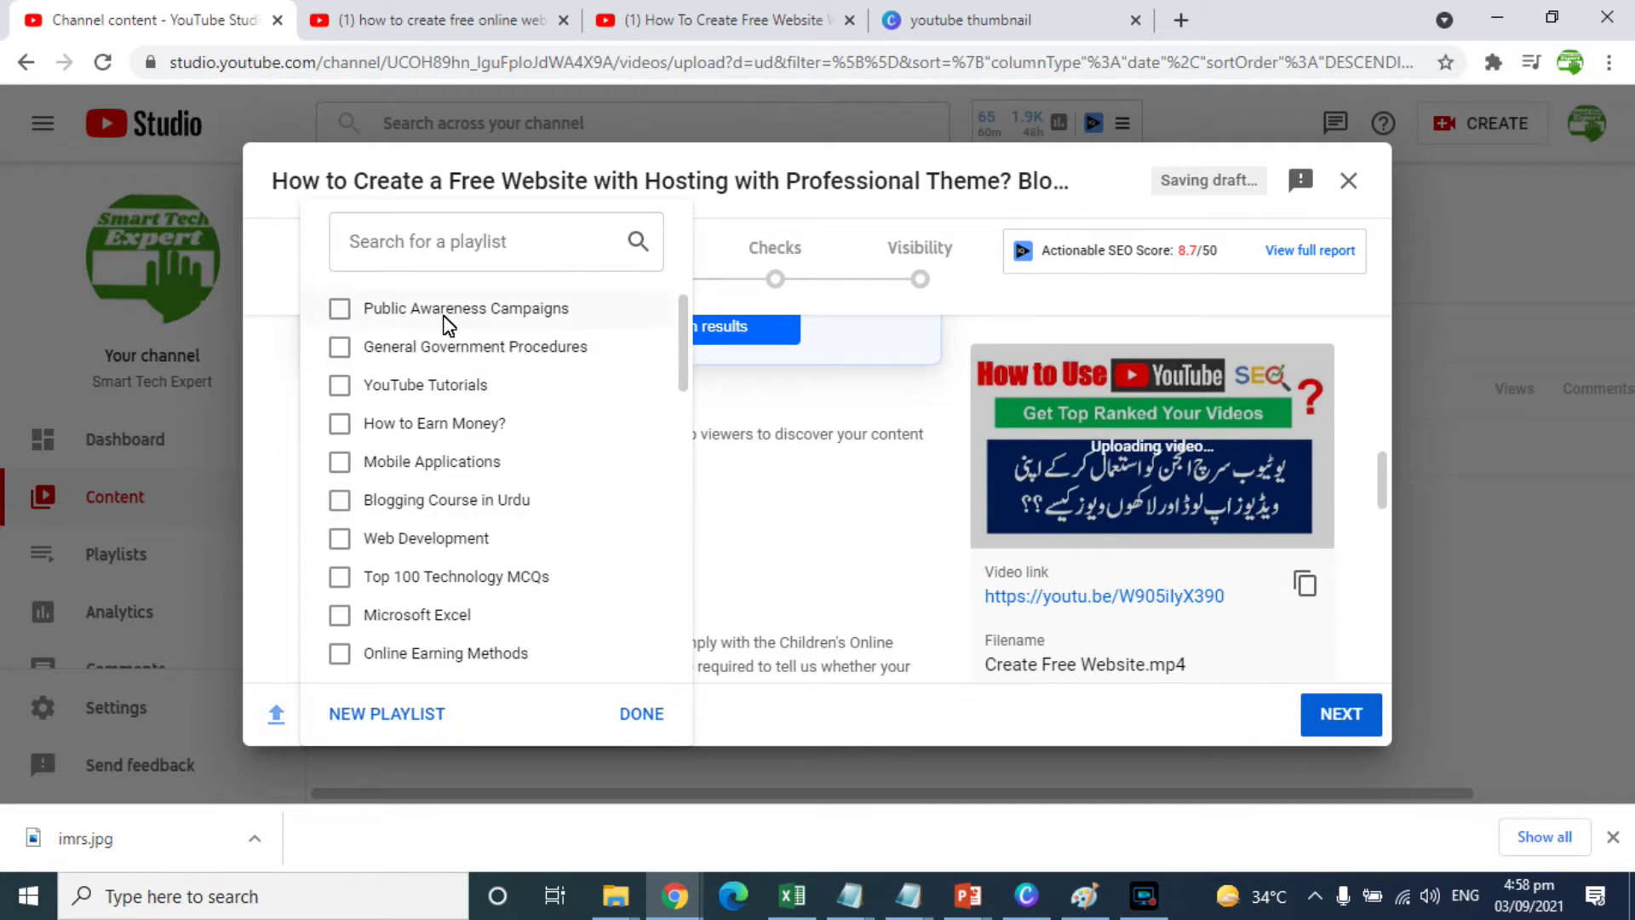
left_click(380, 390)
left_click(642, 715)
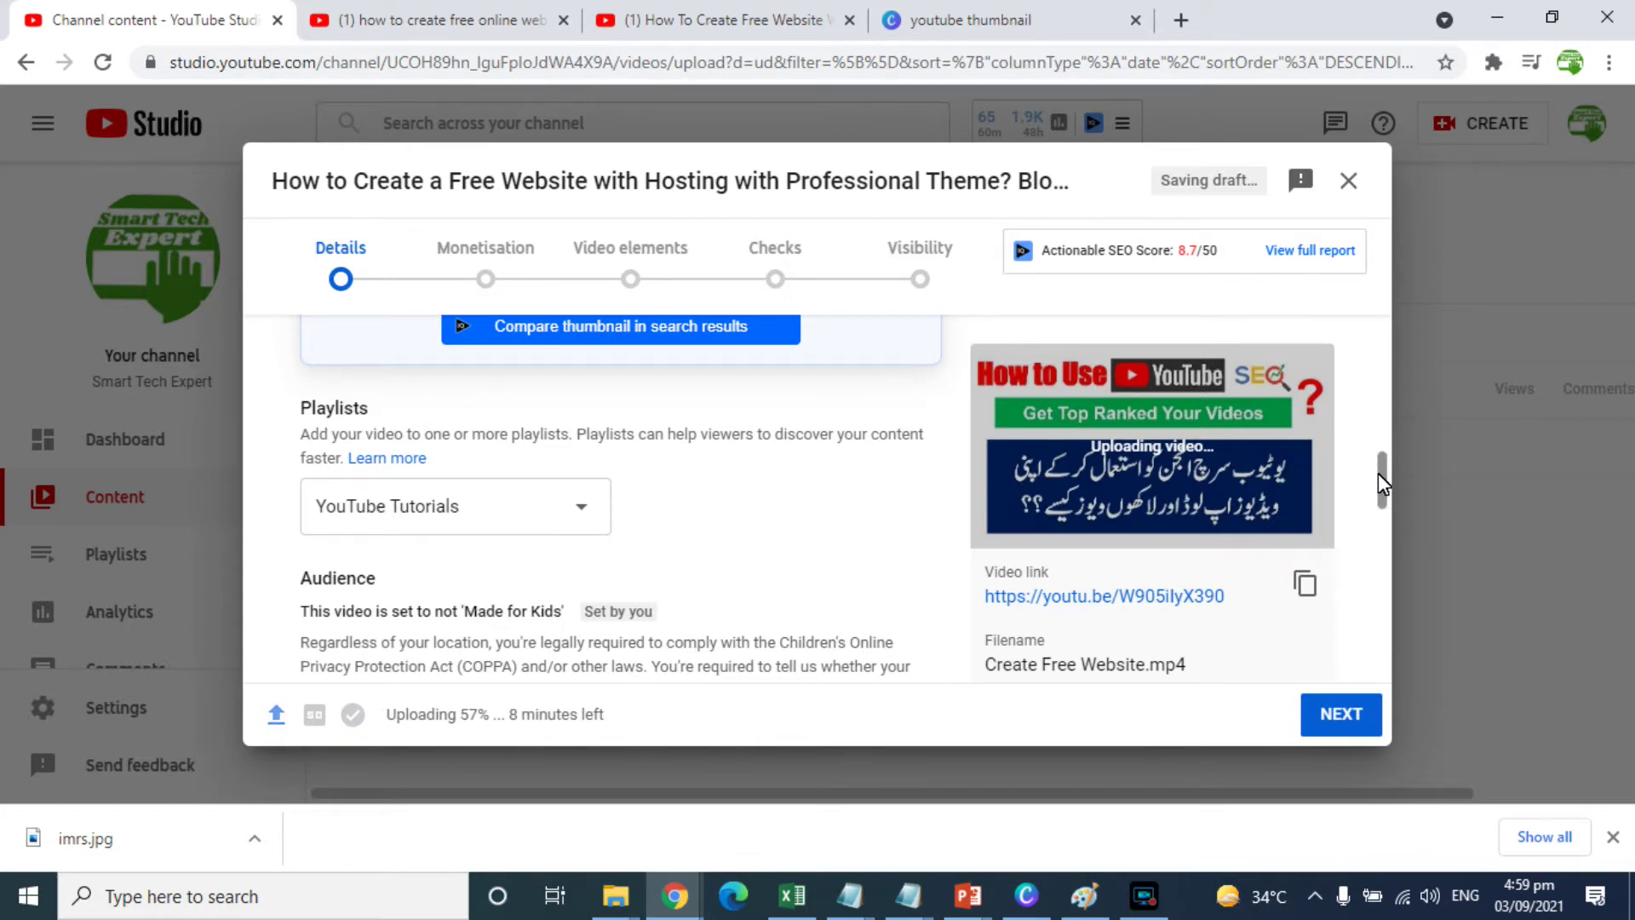
Go to the upload's Tags section, then examine the vidIQ video tags on the competing "How To Create Free Website With Google in 15 Minutes" video.
left_click_drag(1378, 475, 1382, 509)
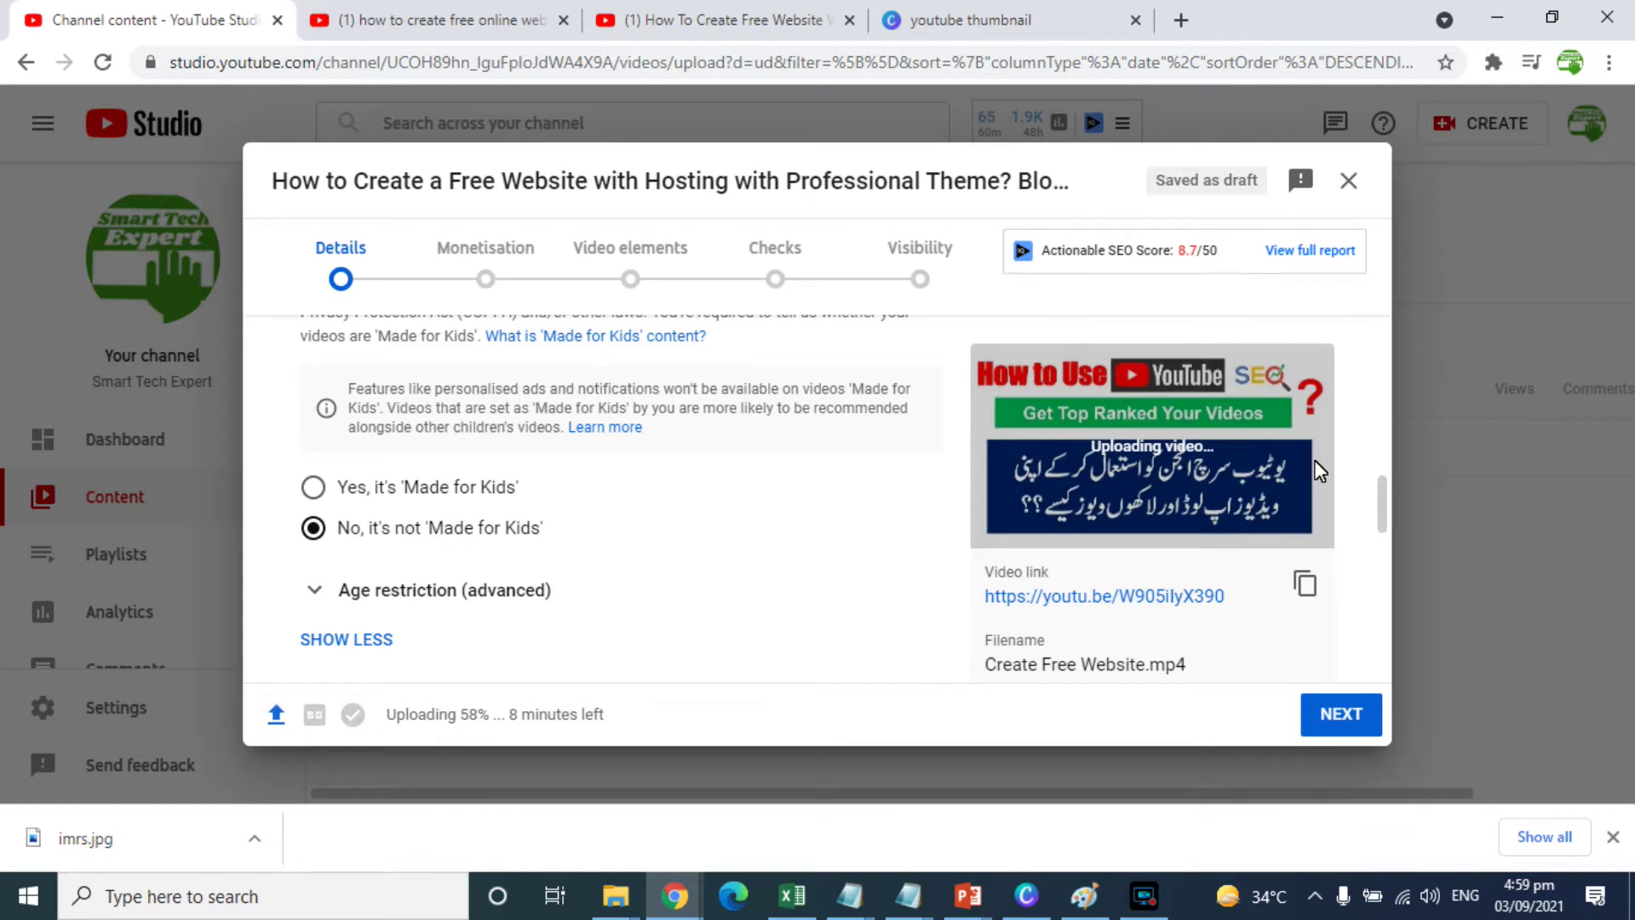
left_click_drag(1384, 501, 1384, 545)
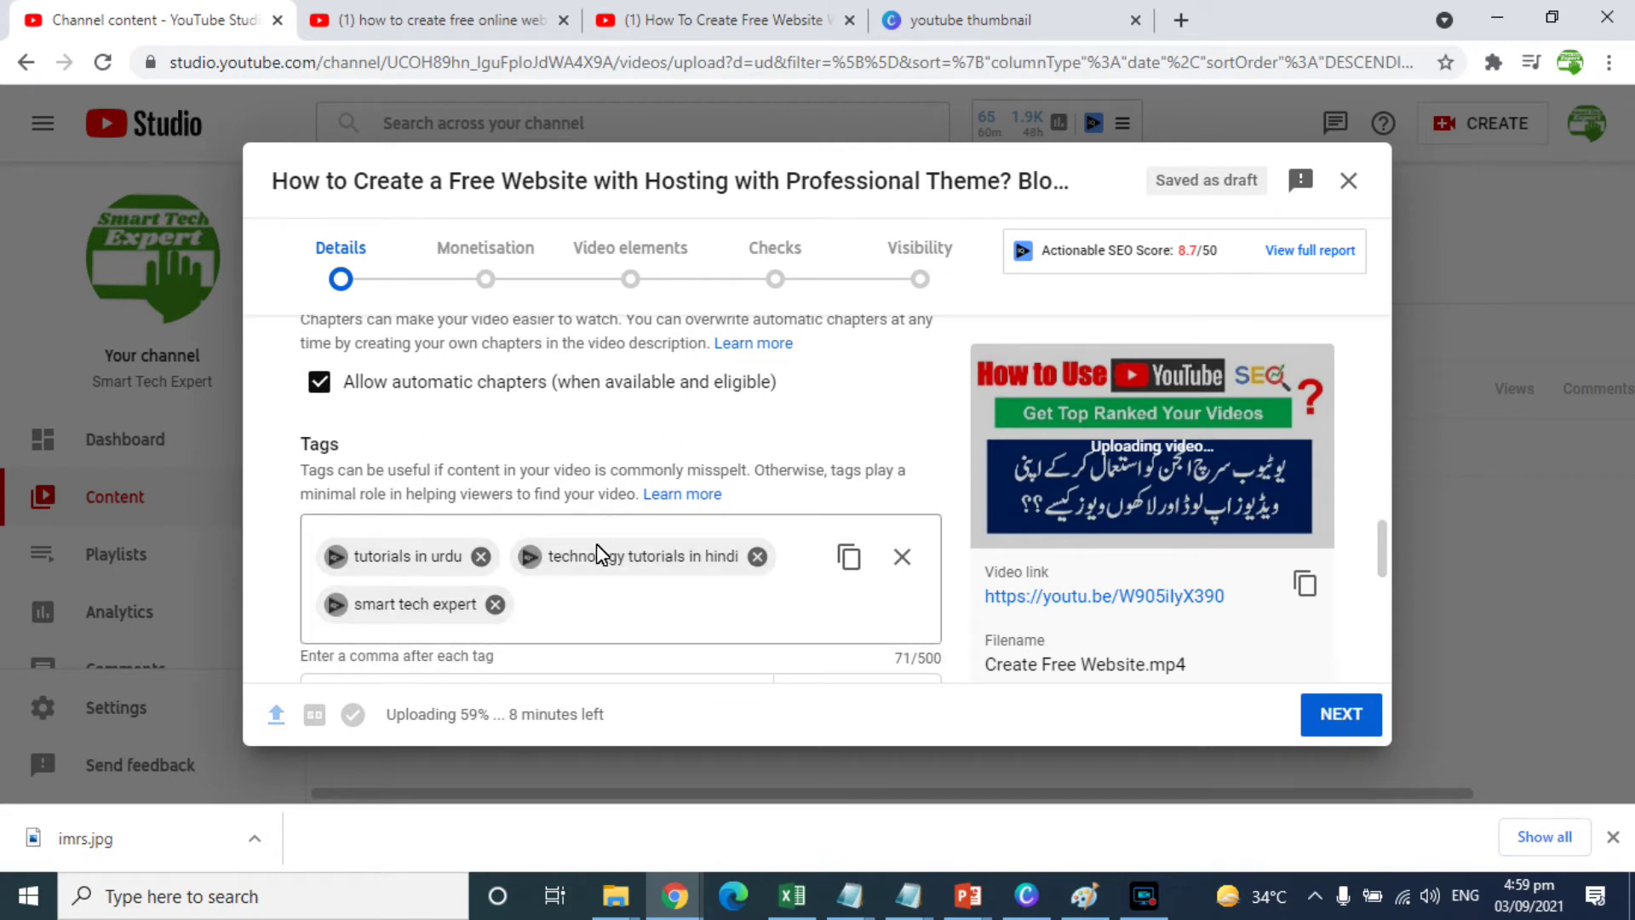
left_click(682, 18)
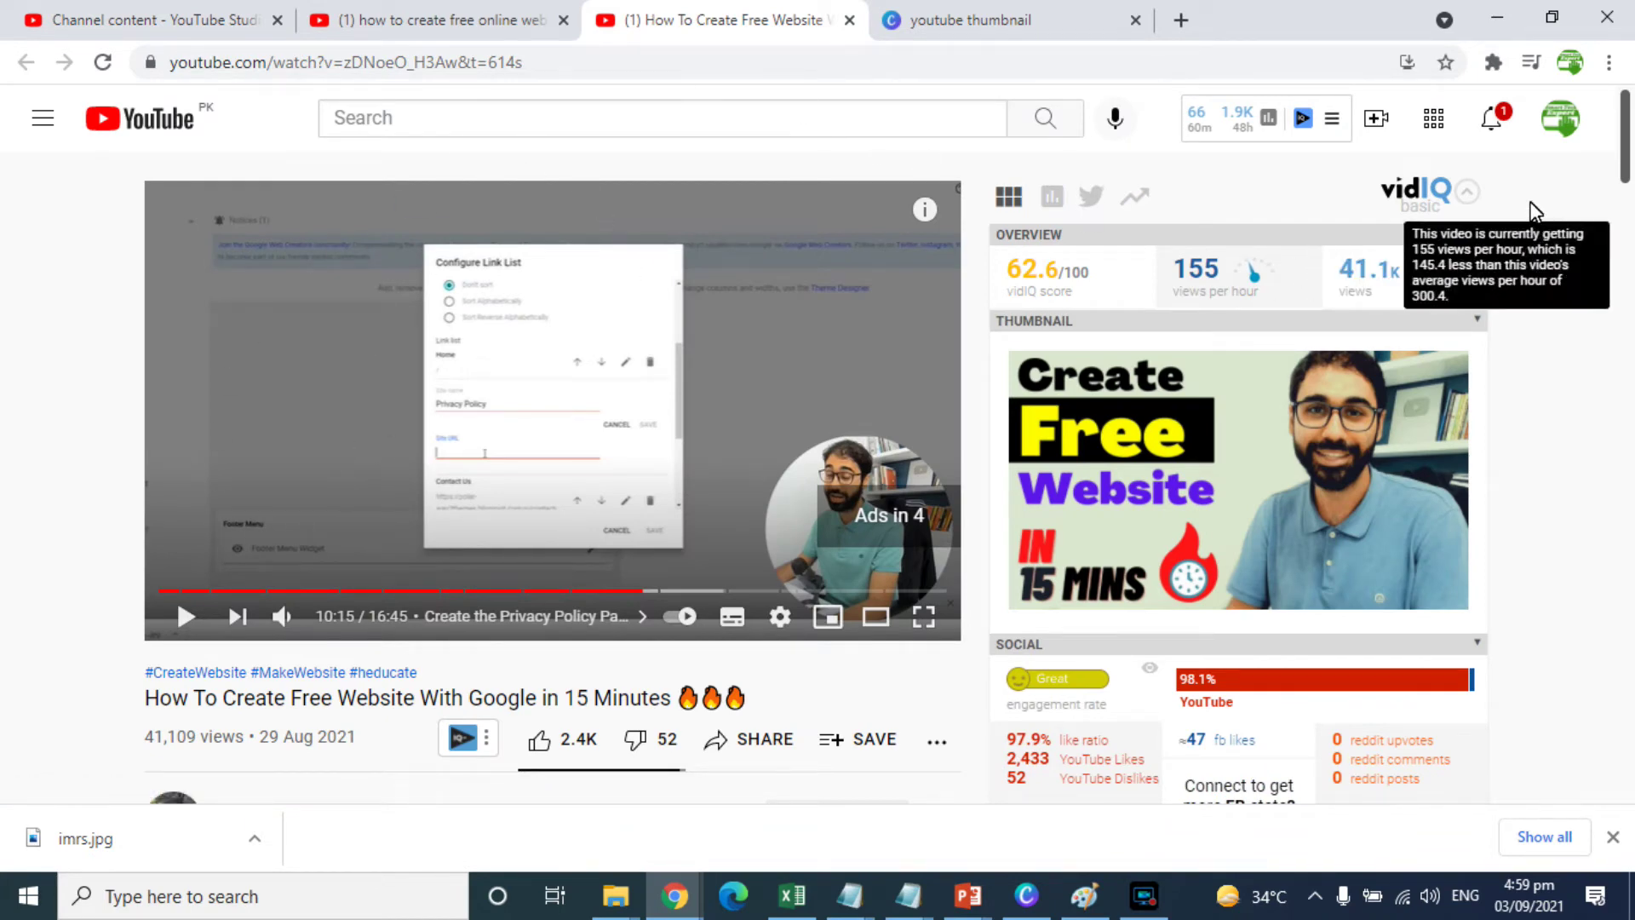
left_click_drag(1625, 158, 1629, 394)
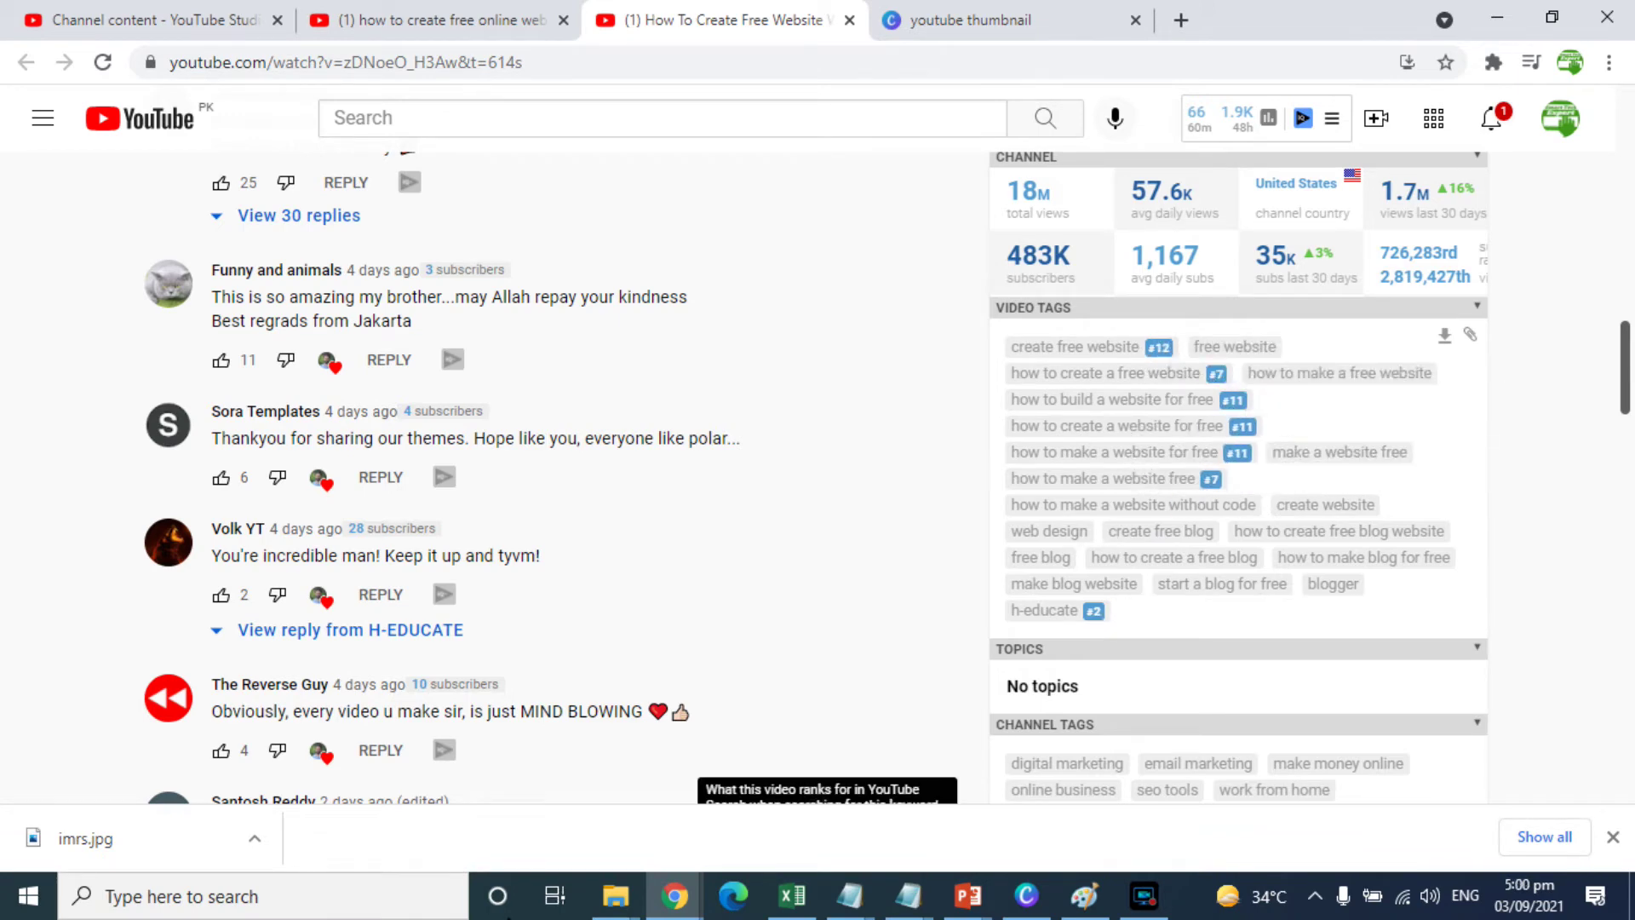
Open Notepad beside the video tags and list the keywords "create free website," and "how to create a free website," on separate lines.
left_click(422, 899)
type("note")
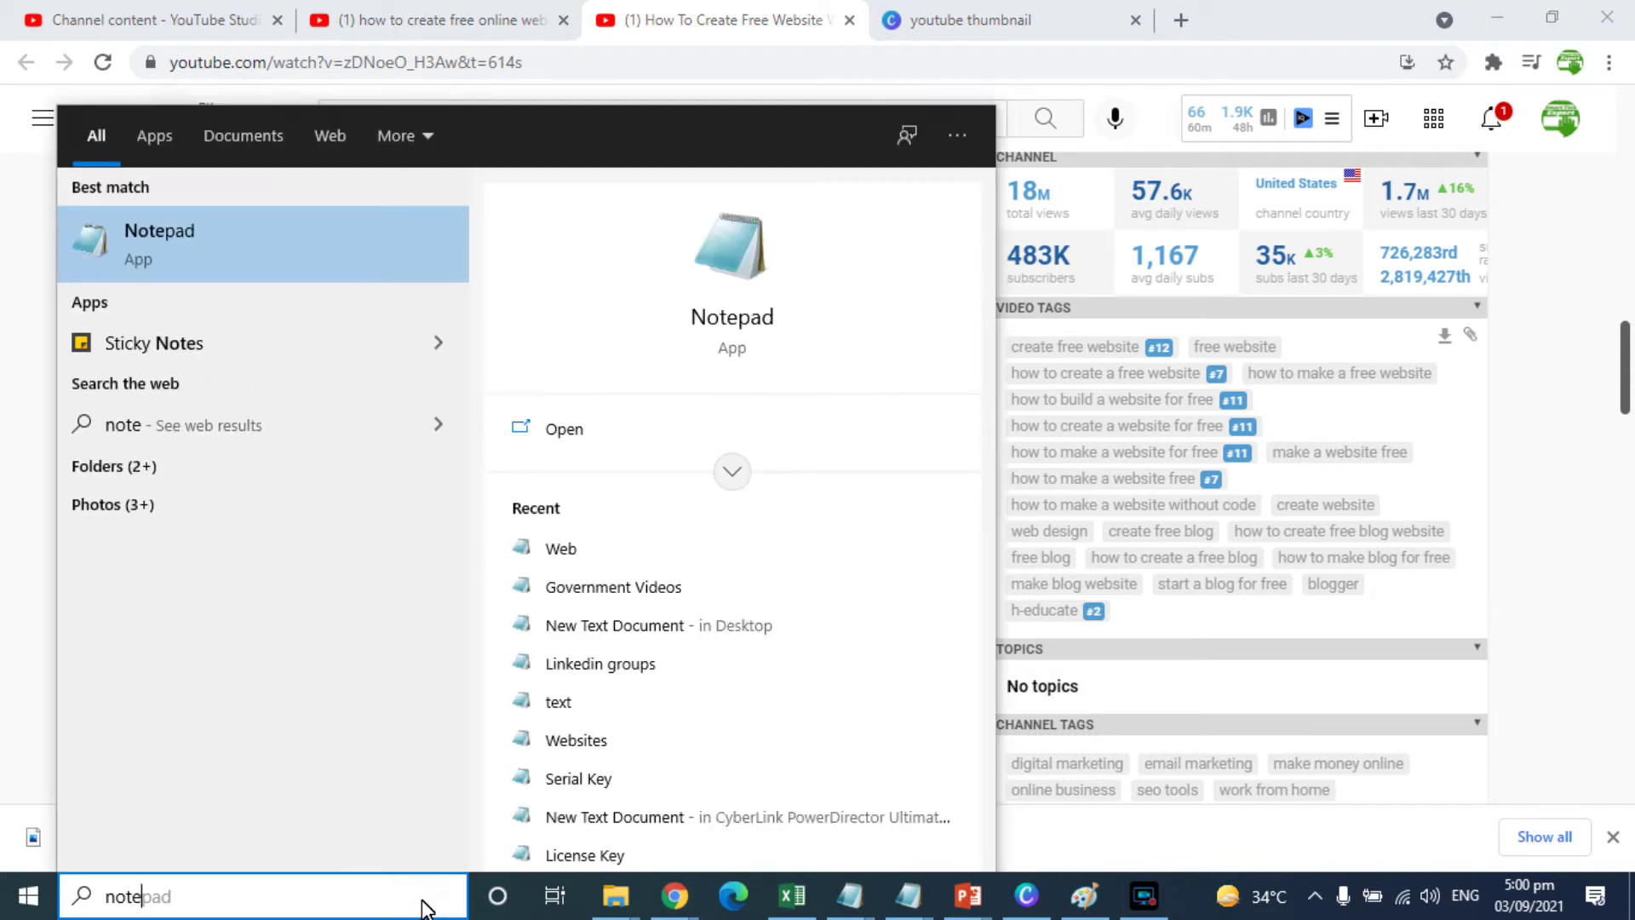
key("Return")
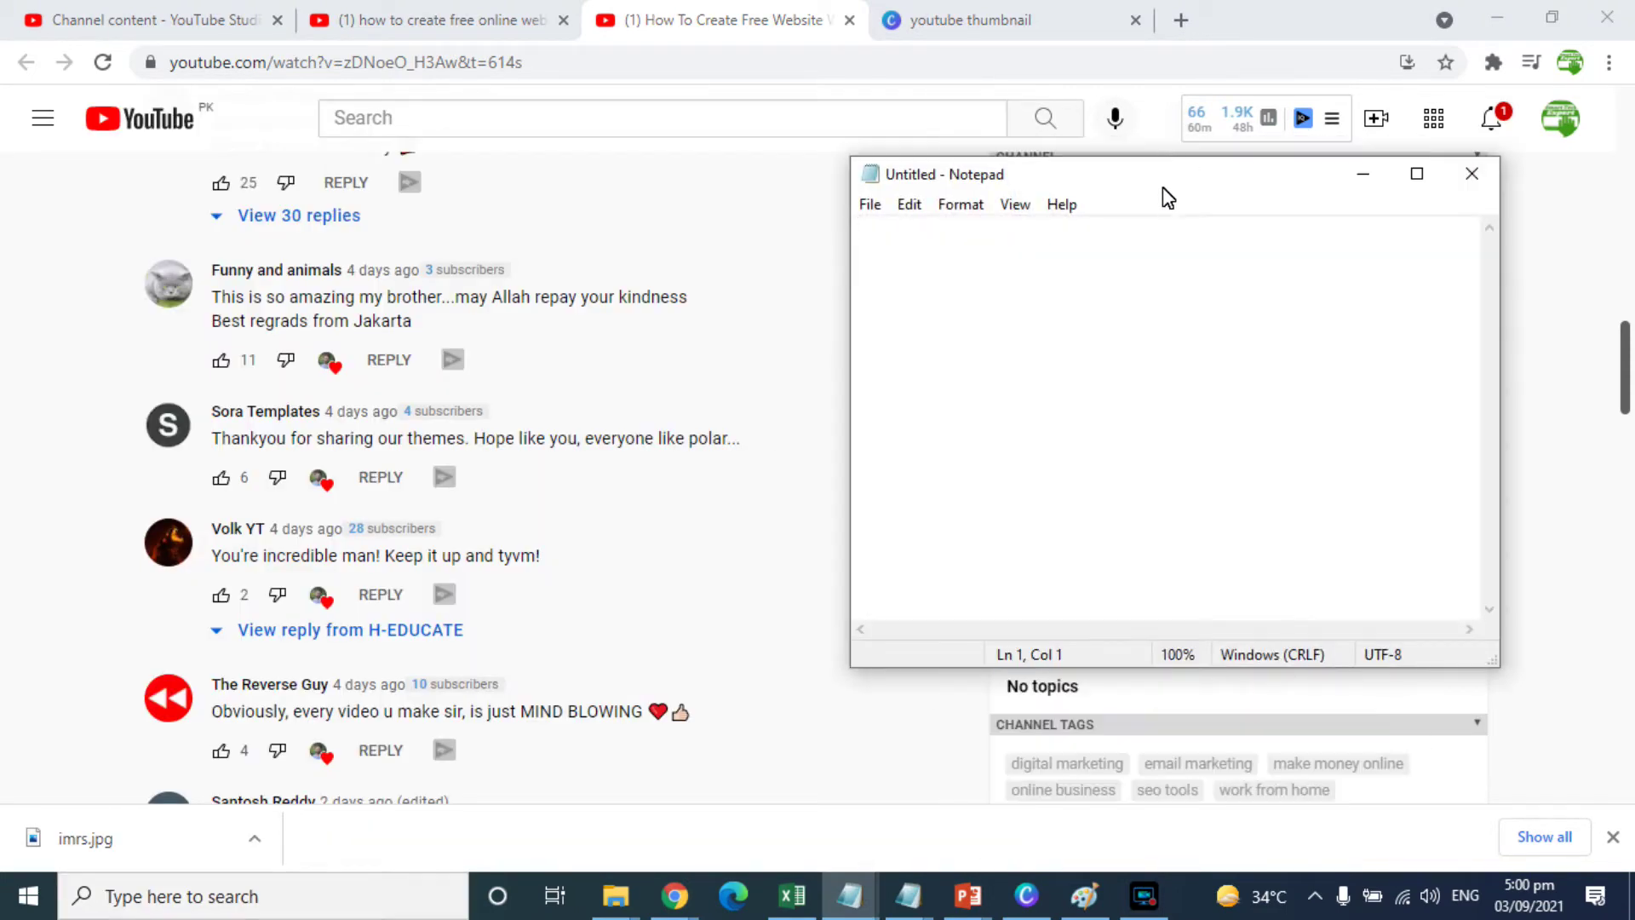
left_click_drag(1167, 185, 626, 186)
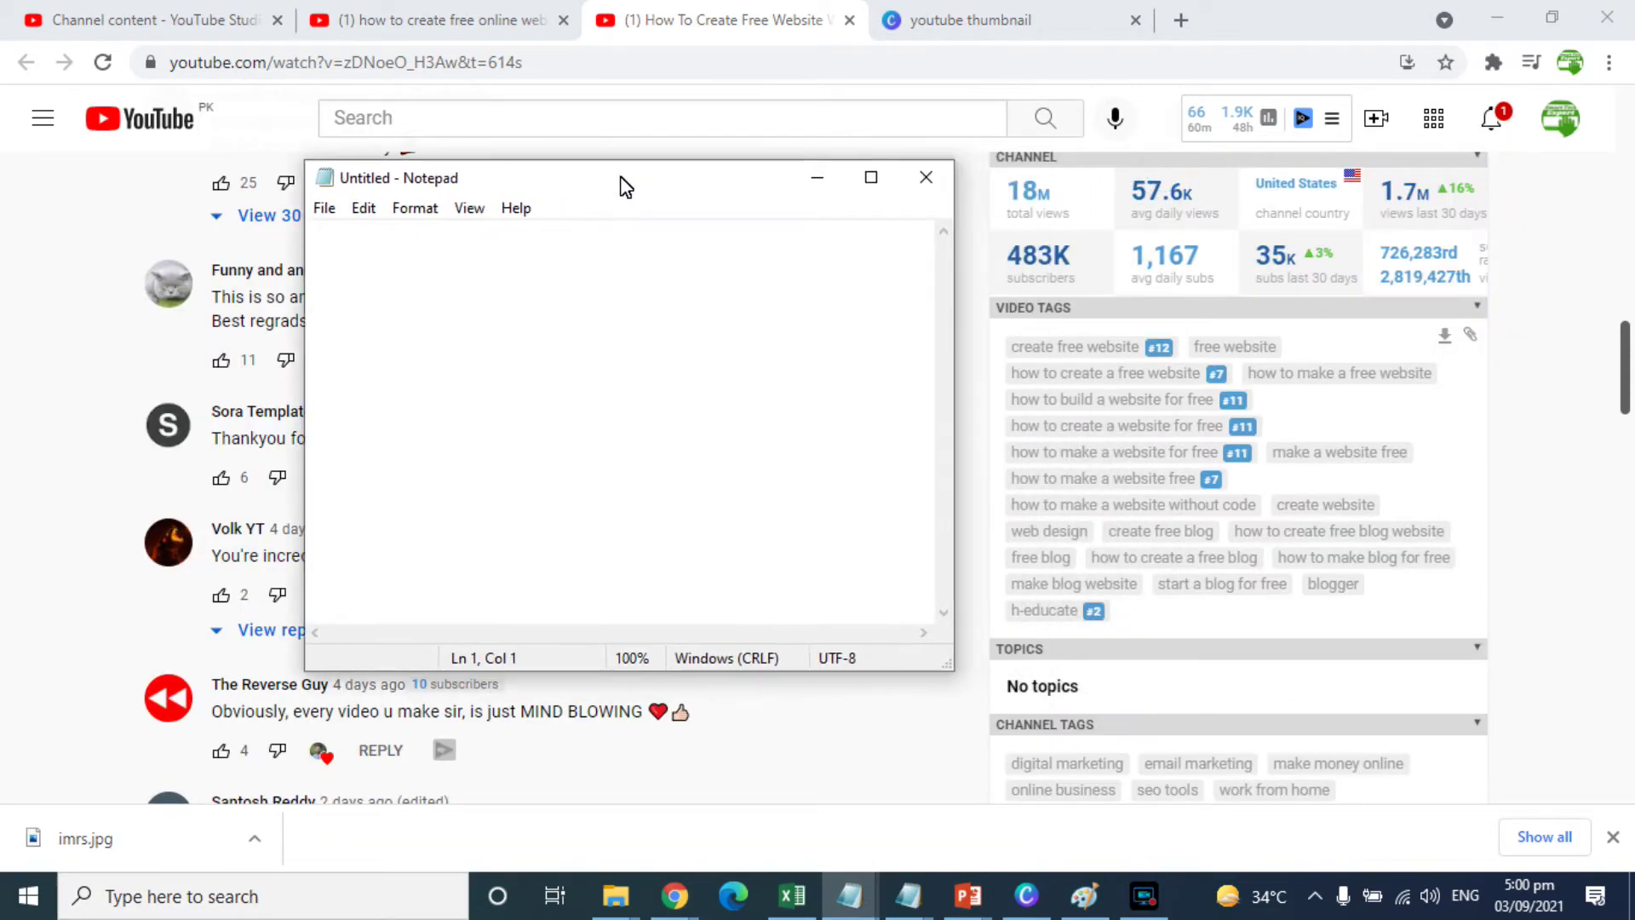
type("create f")
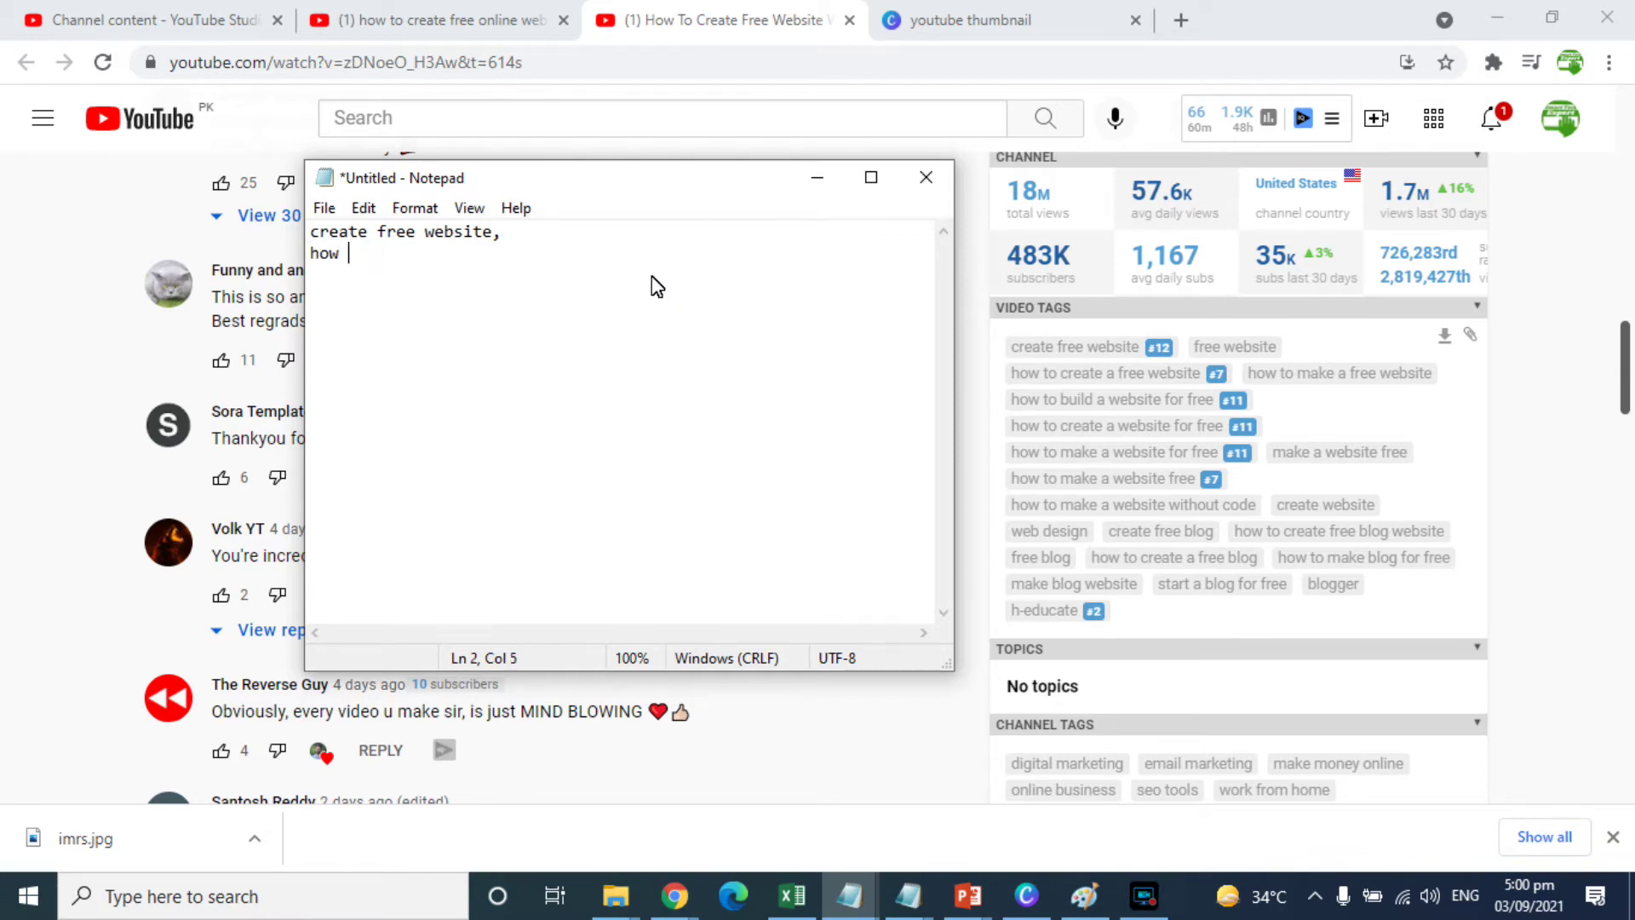
type("reate a free website,")
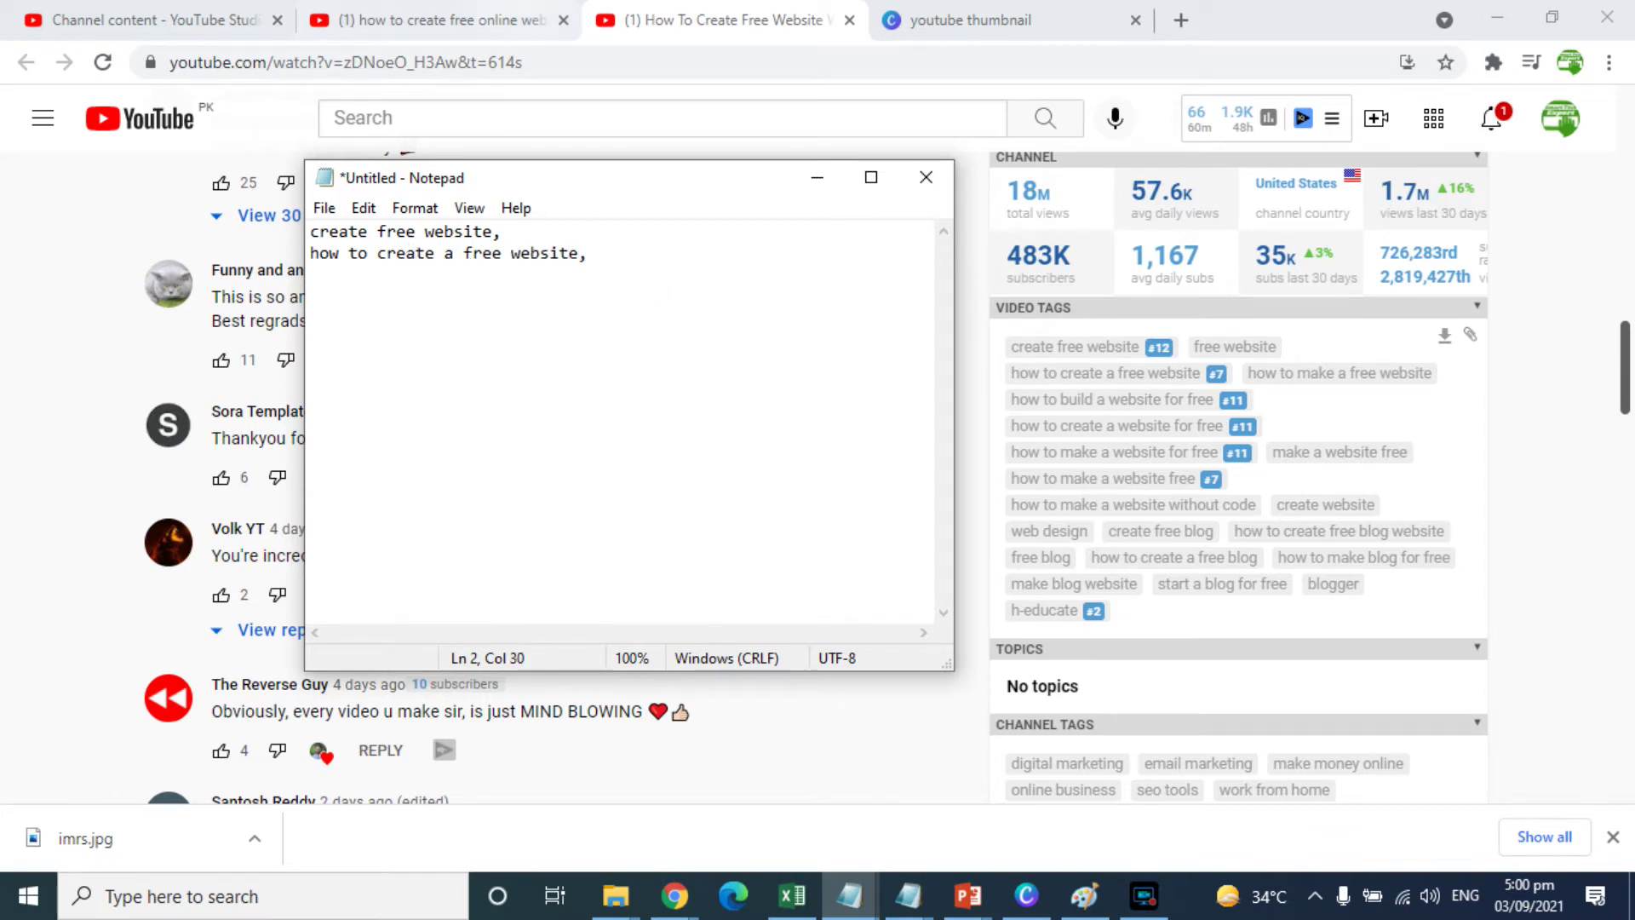
Open the "How To Create An Online Course Website" video from the search results in a new tab and examine its video tags.
left_click(501, 17)
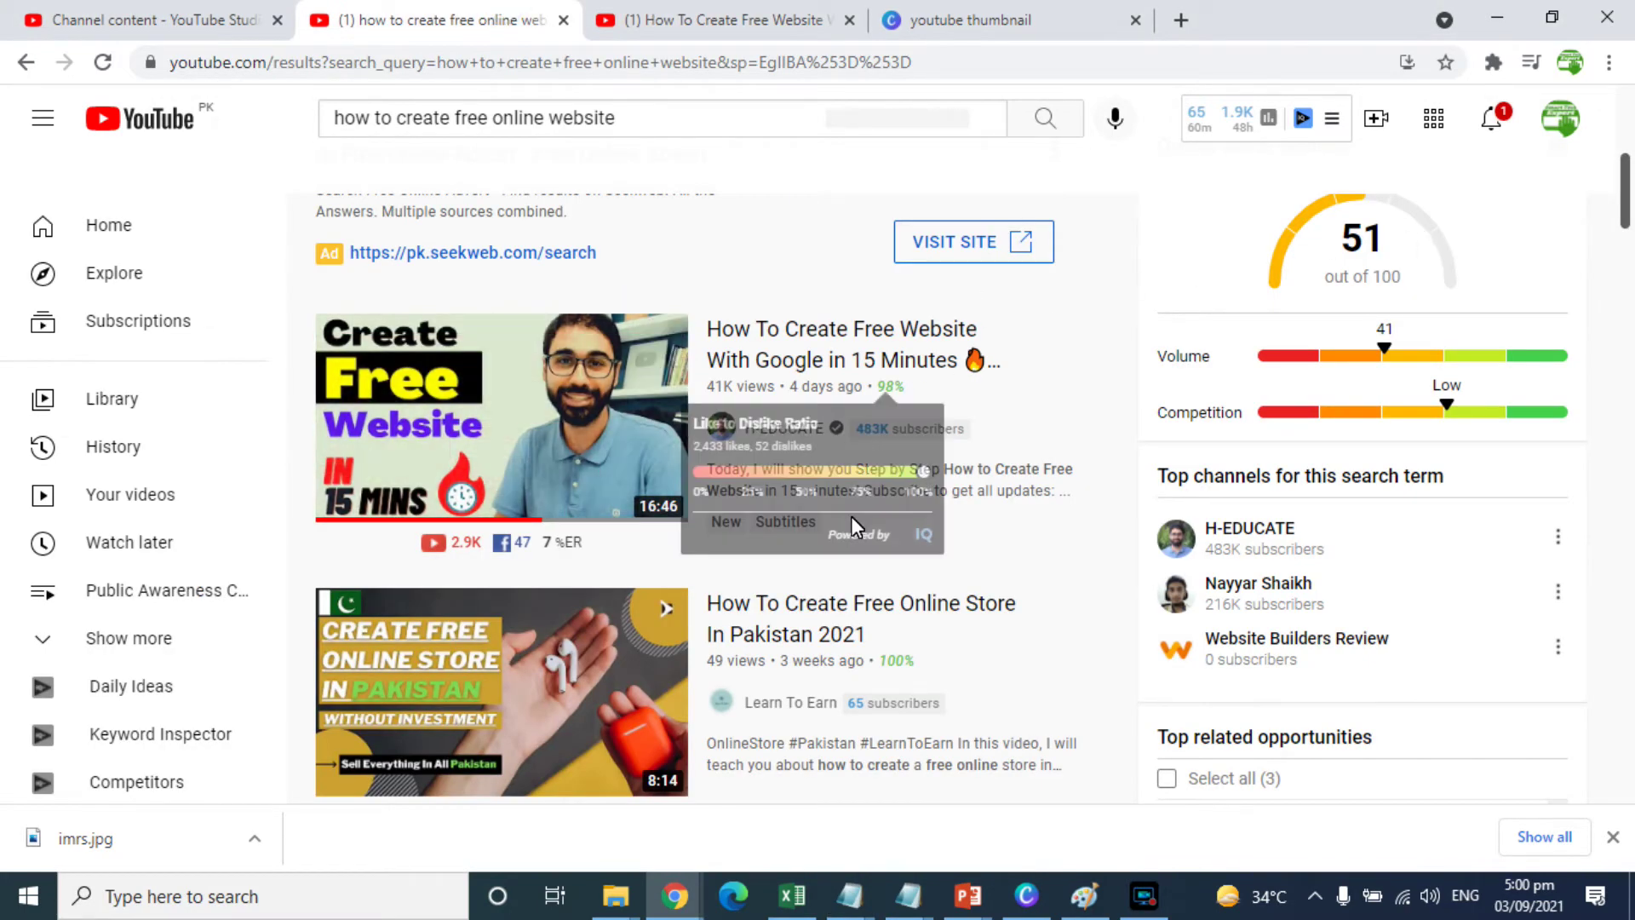
left_click_drag(1624, 209, 1626, 255)
scroll(1494, 366, "down", 4)
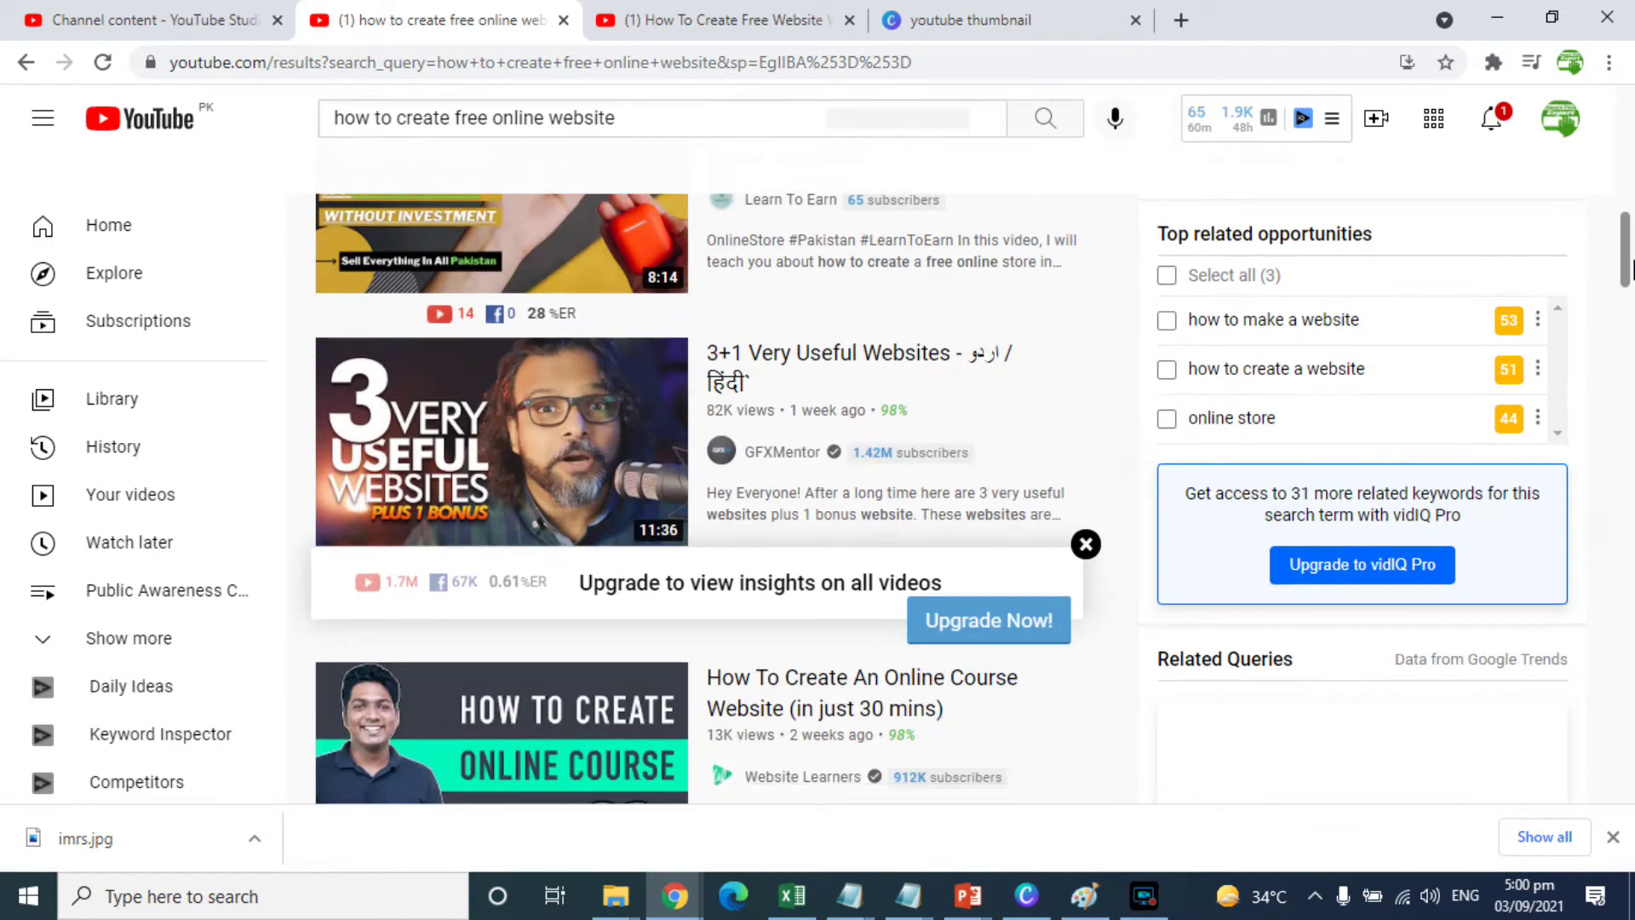
mouse_move(886, 460)
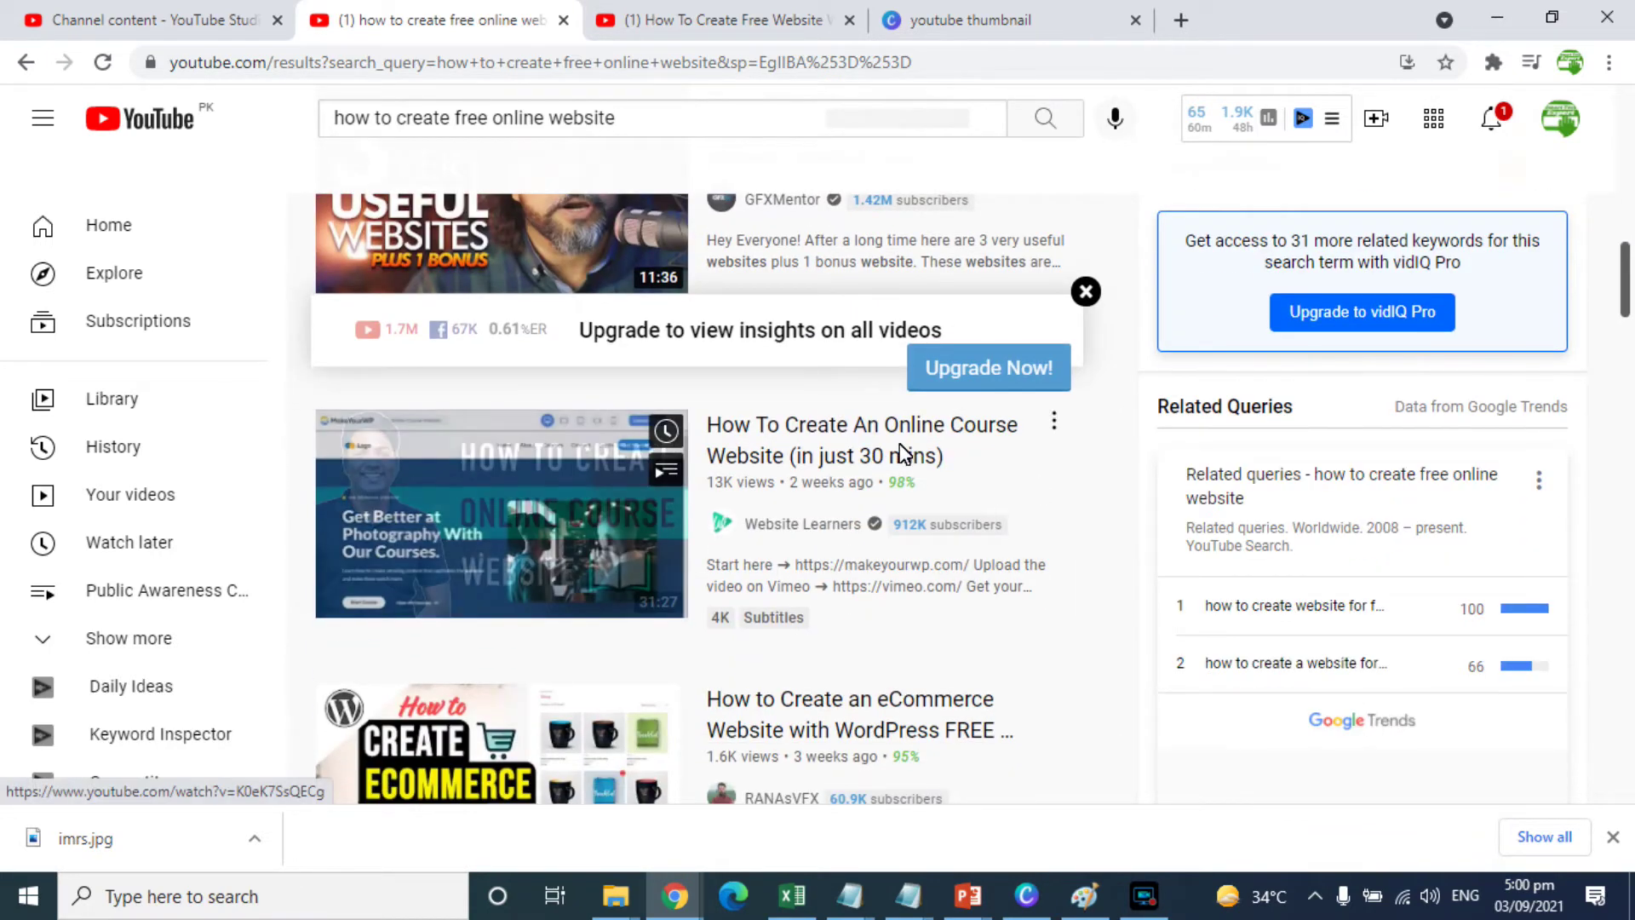
mouse_move(864, 715)
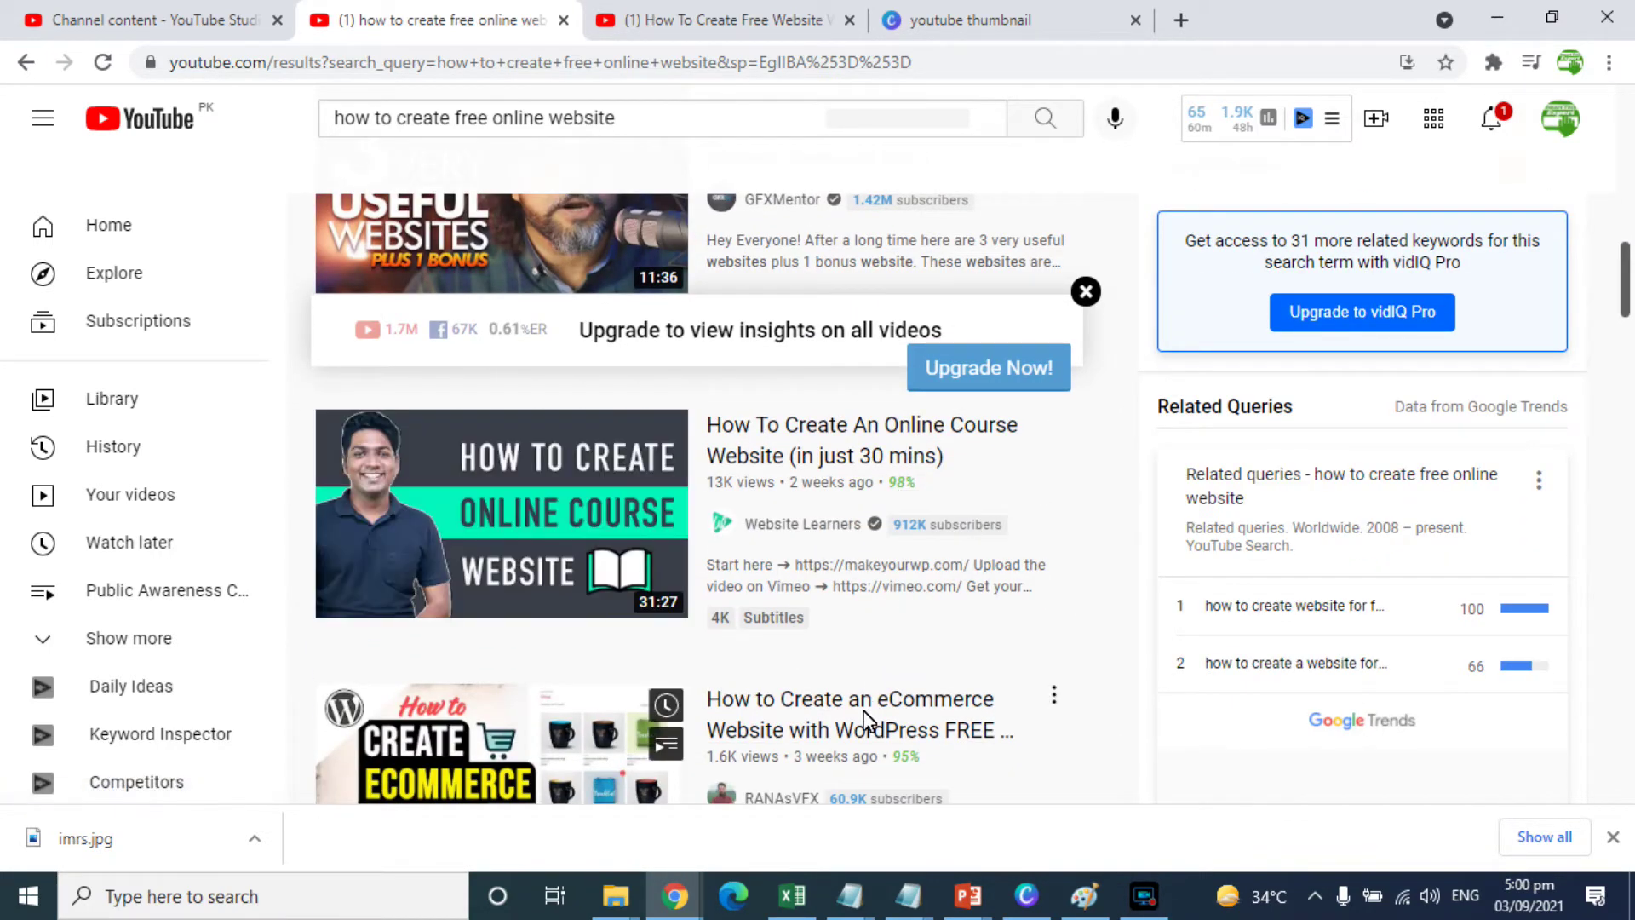
right_click(805, 445)
left_click(851, 458)
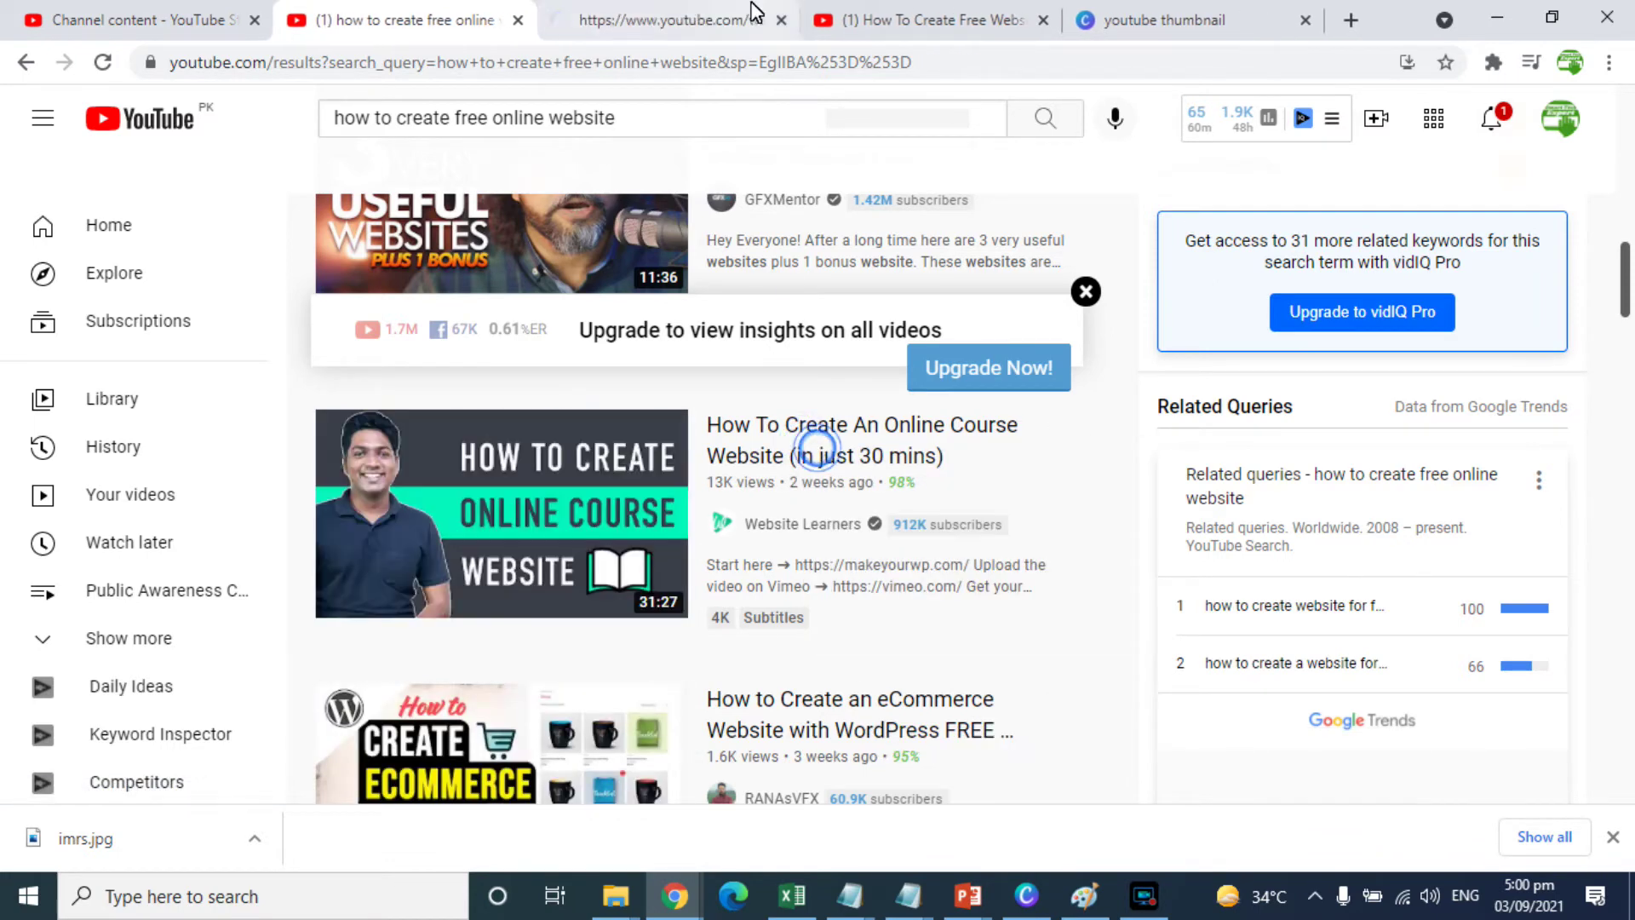
left_click(740, 13)
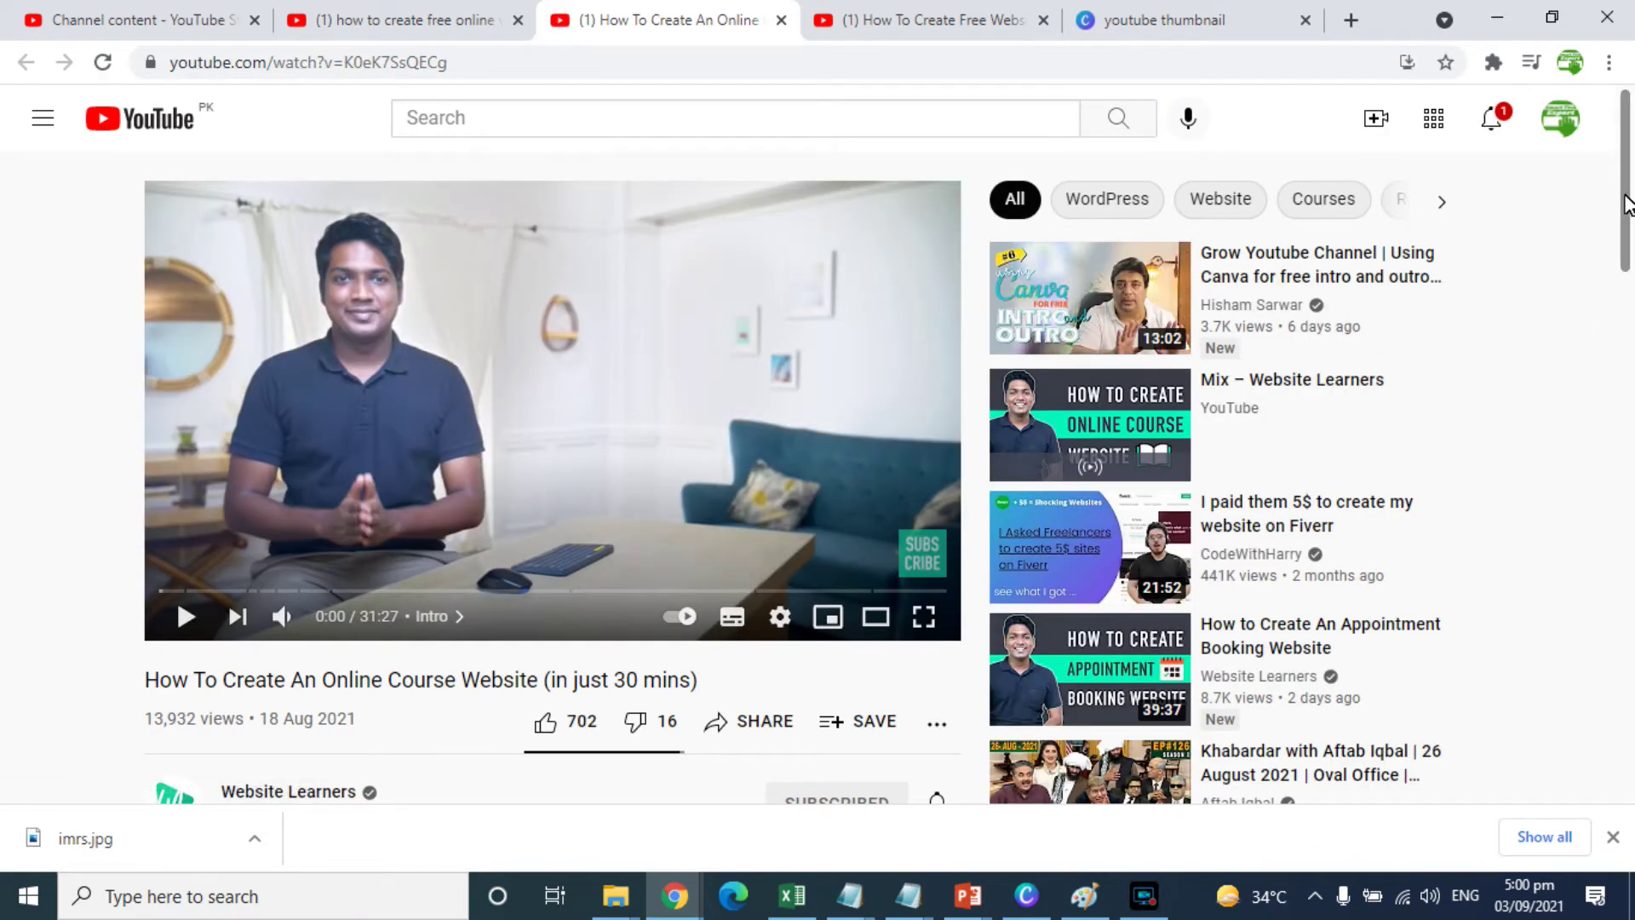
left_click_drag(1622, 196, 1631, 430)
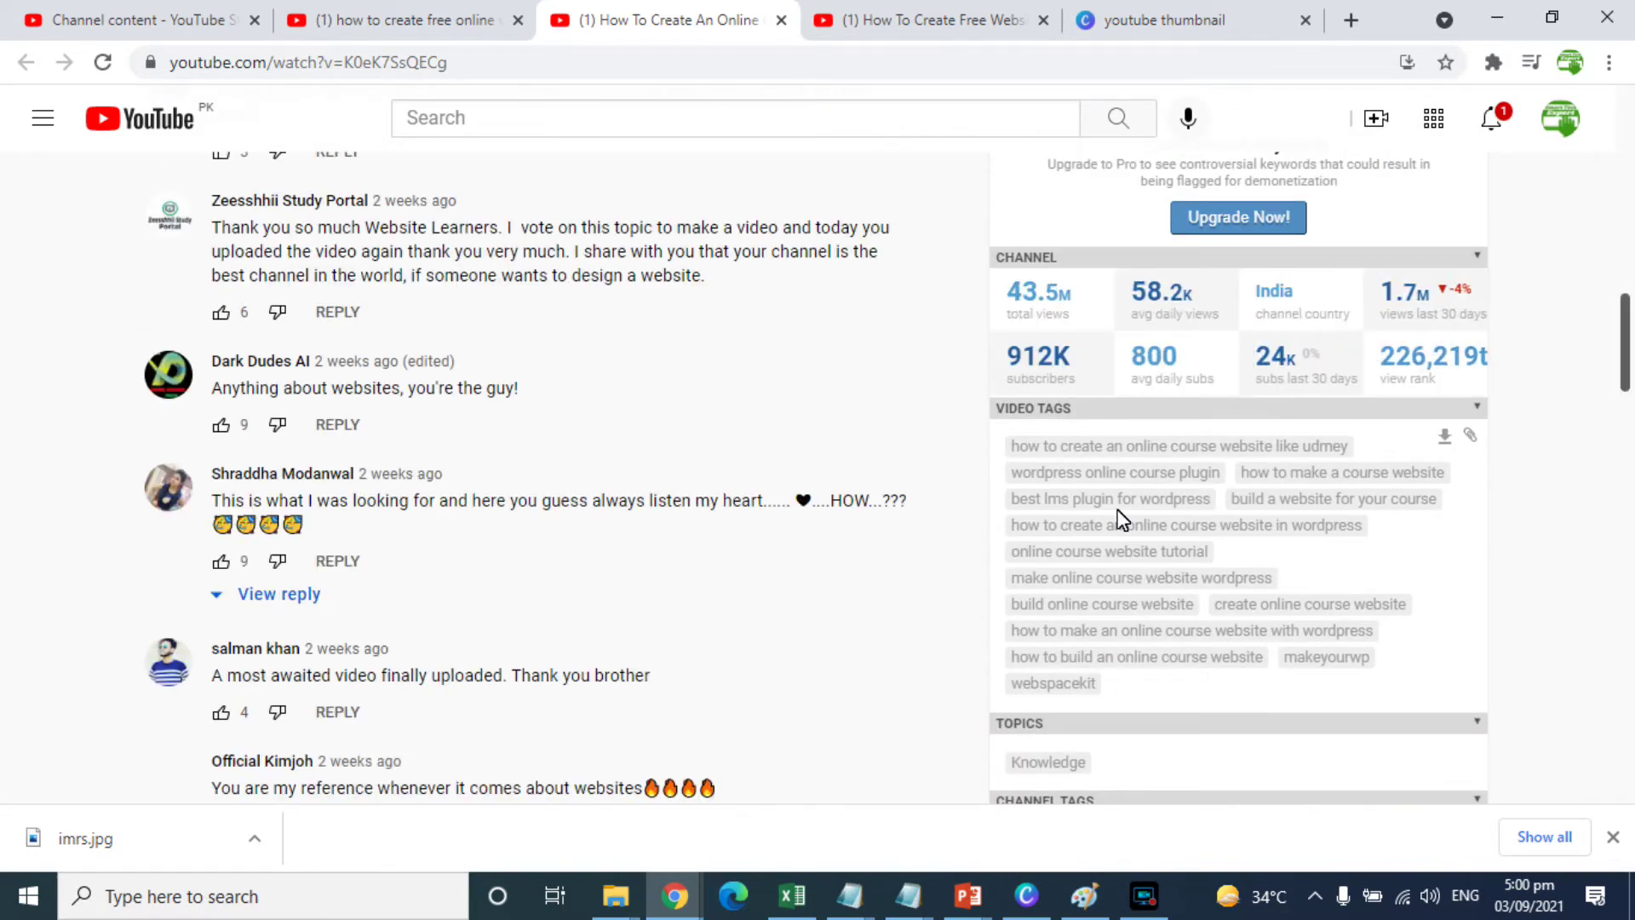
Return to the YouTube search results and look up keyword suggestions for "how to design free website".
left_click(379, 19)
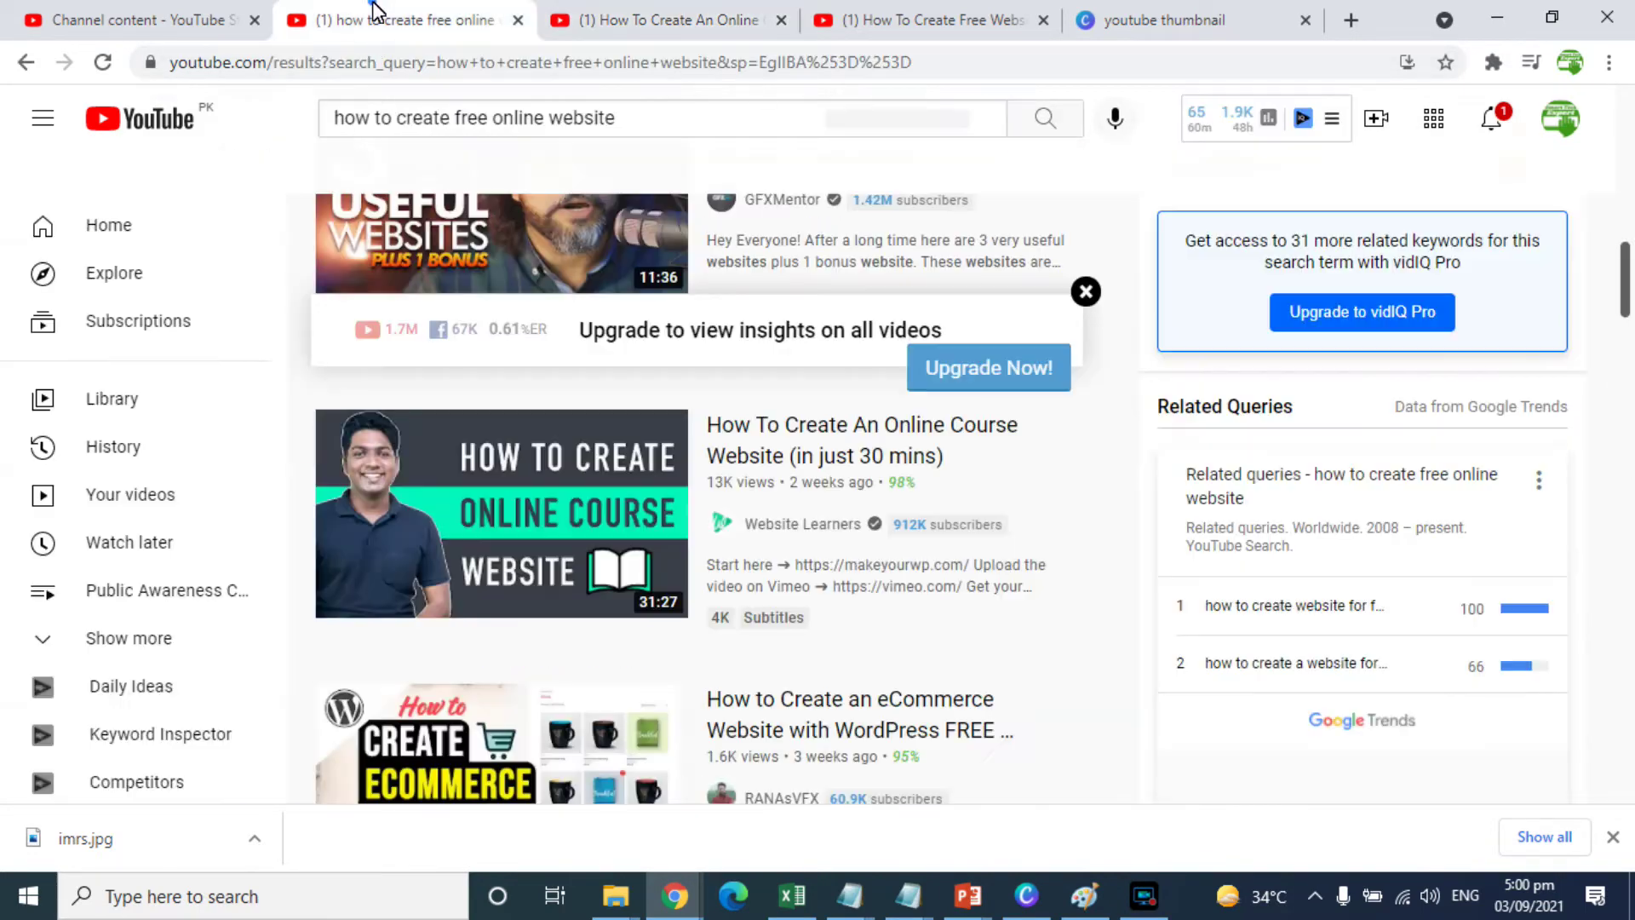
triple_click(588, 120)
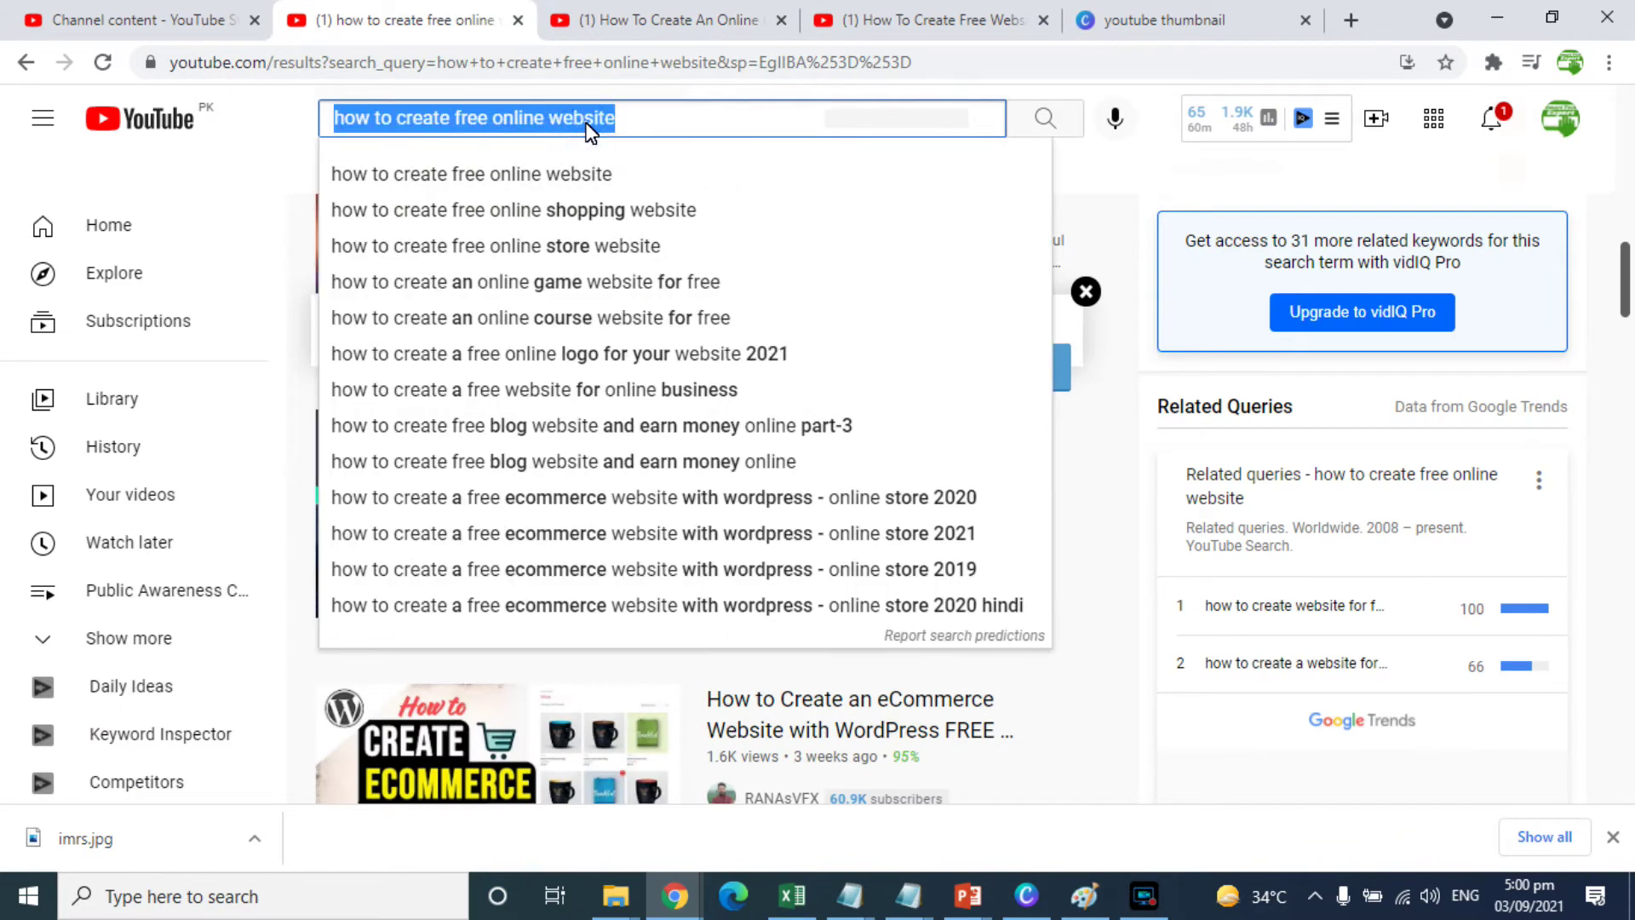
type("how t")
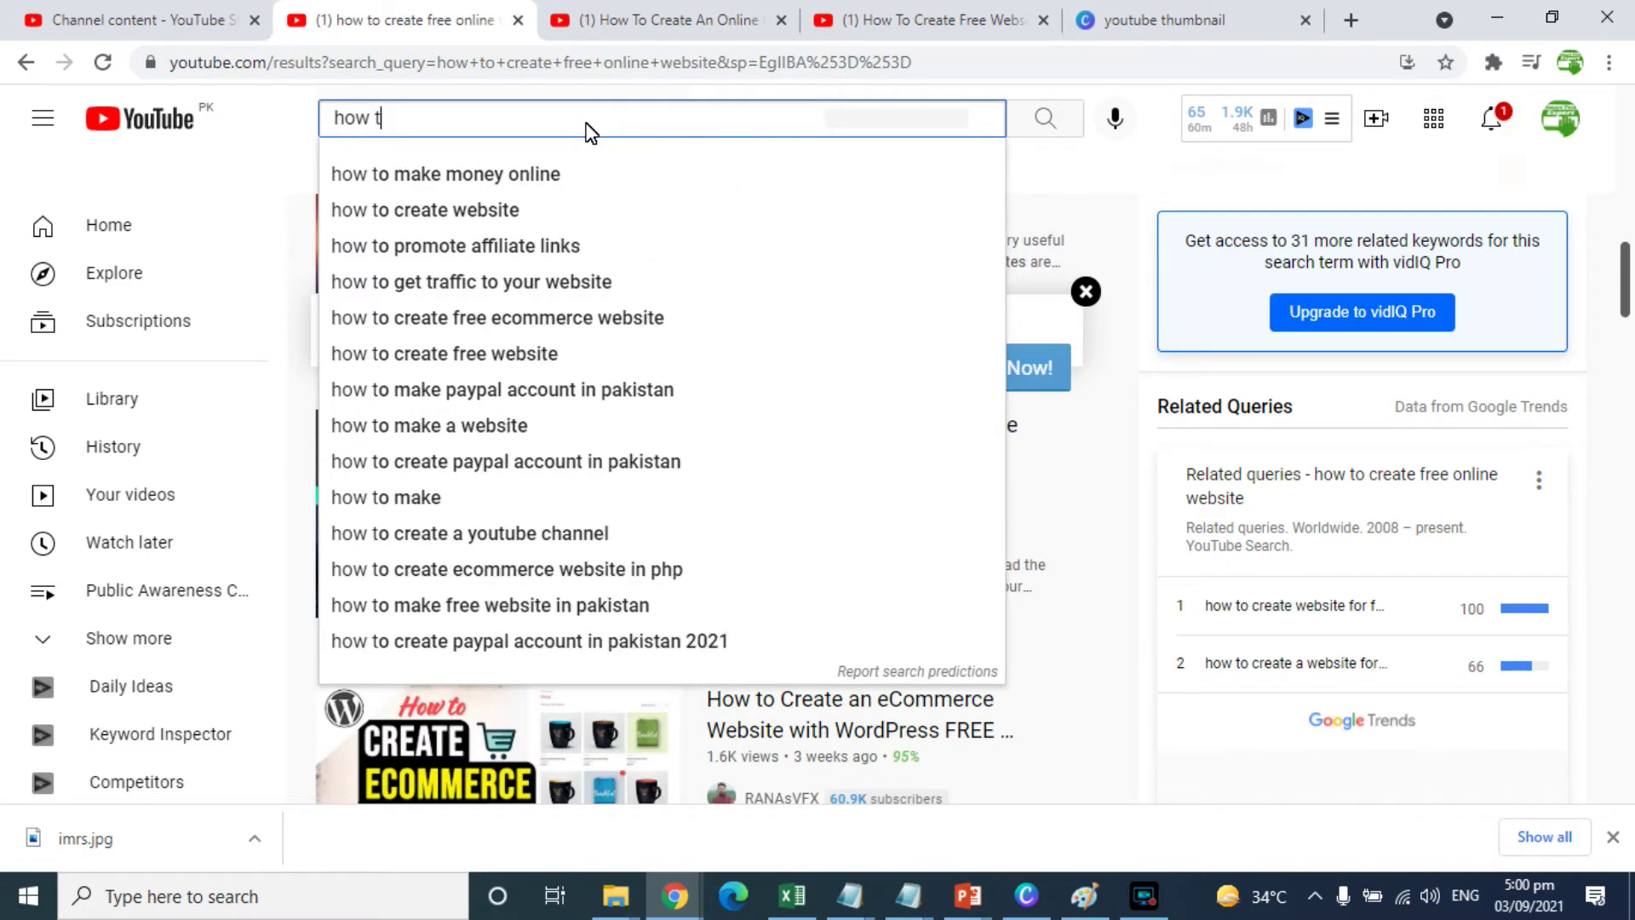
type("o des")
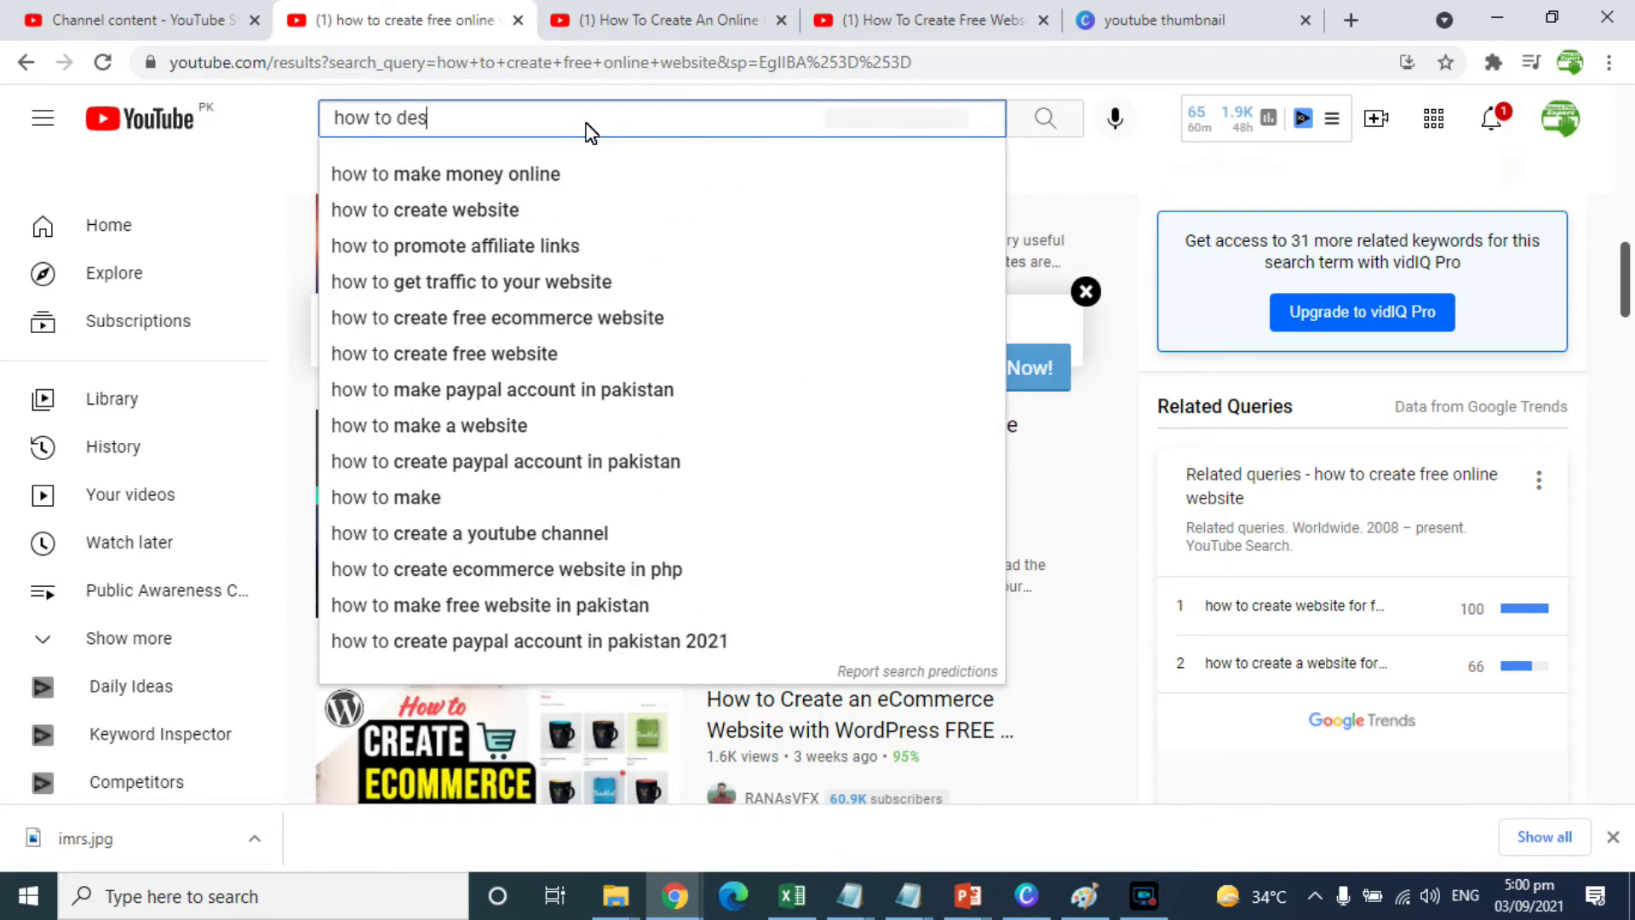
type("ign free w")
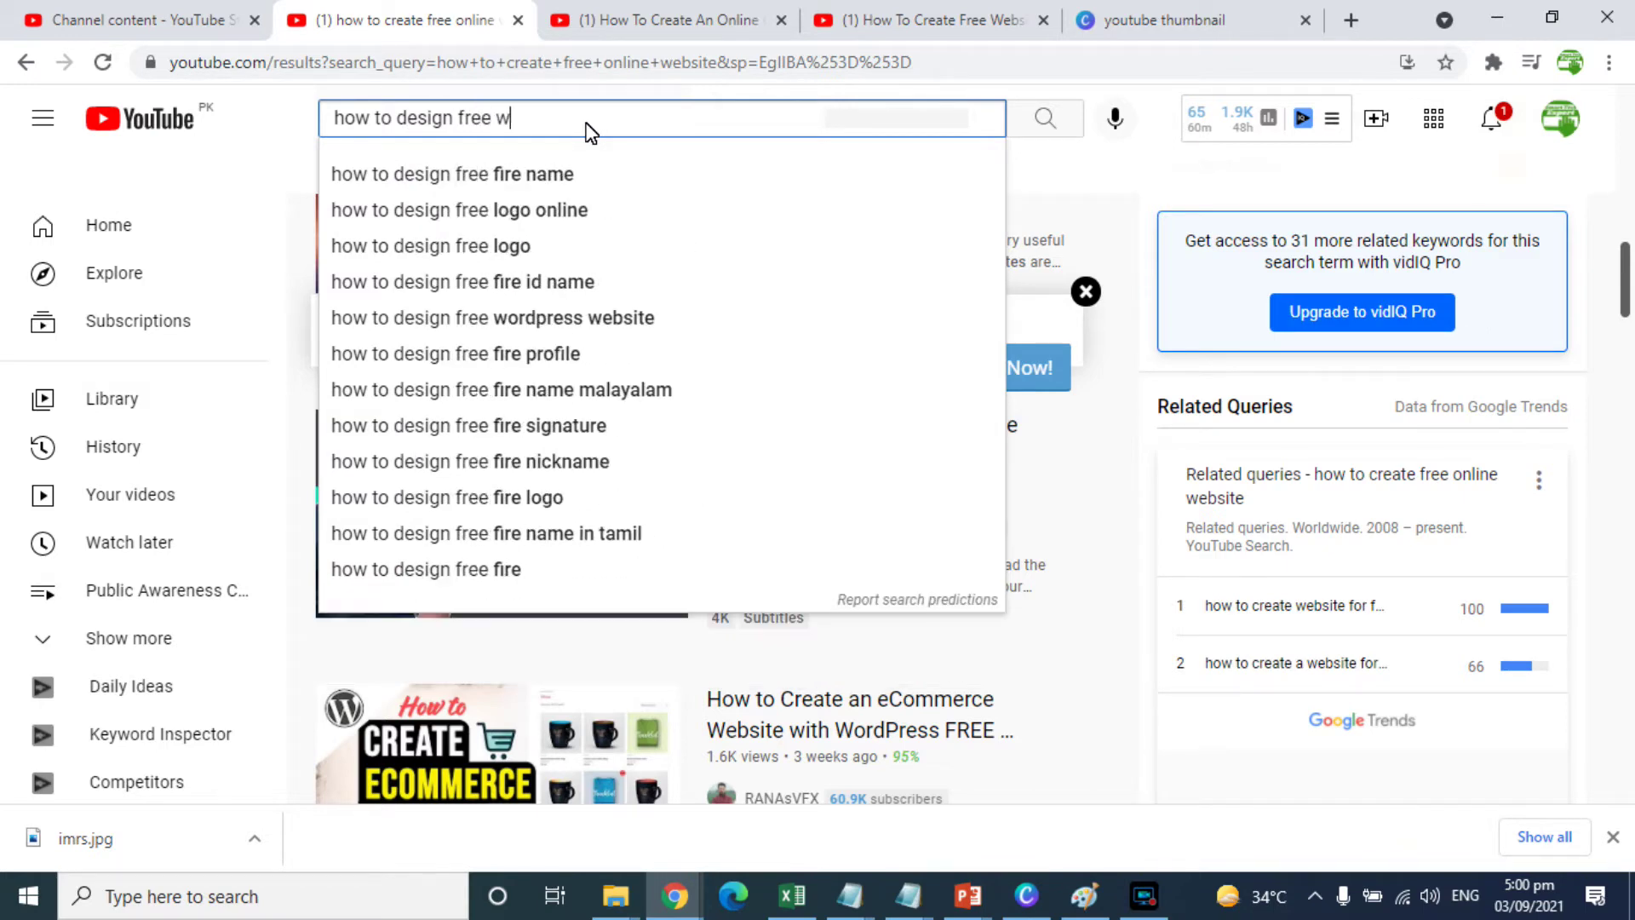
type("ebsite")
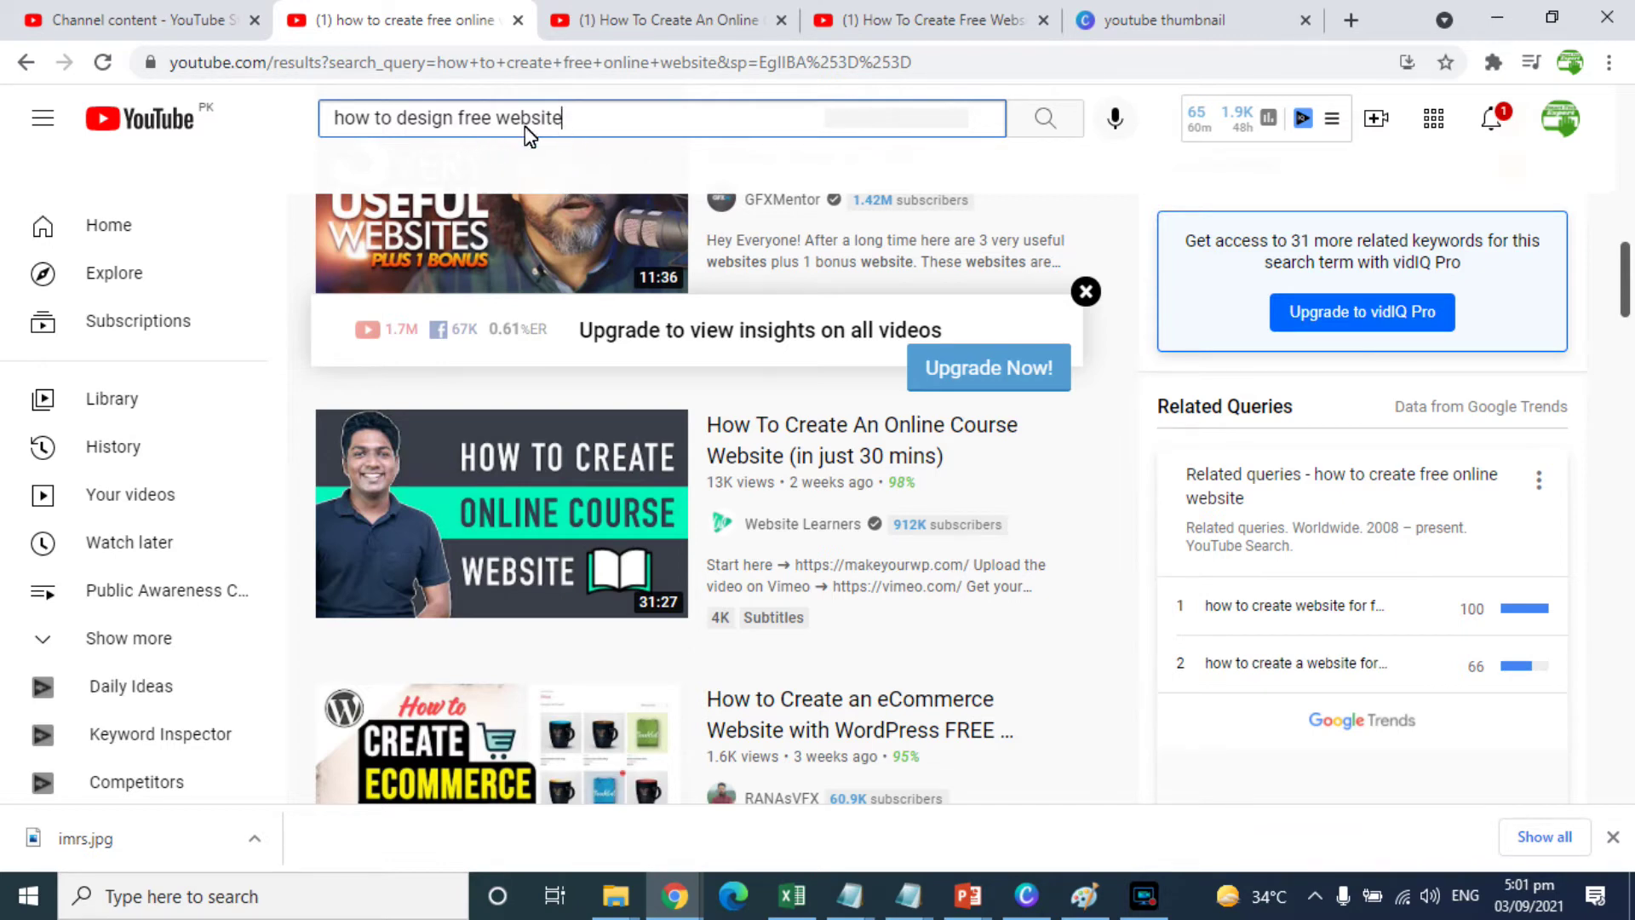
Compare the YouTube search suggestions for "how to develop free website" and "how to create free website".
double_click(432, 119)
type("develop")
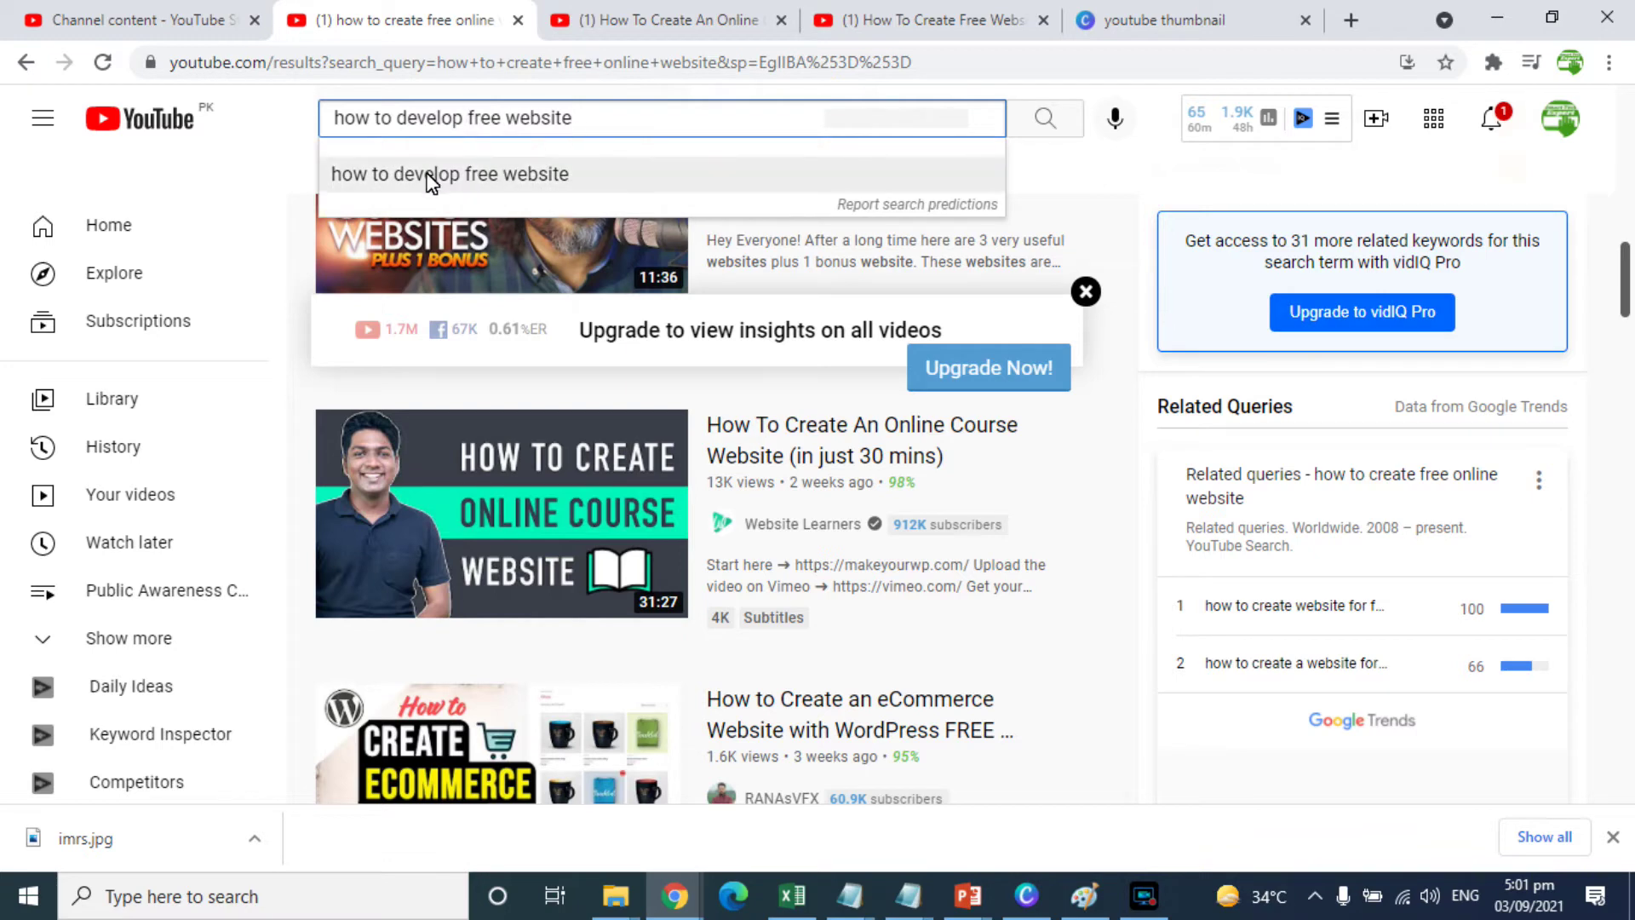
double_click(443, 124)
type("create")
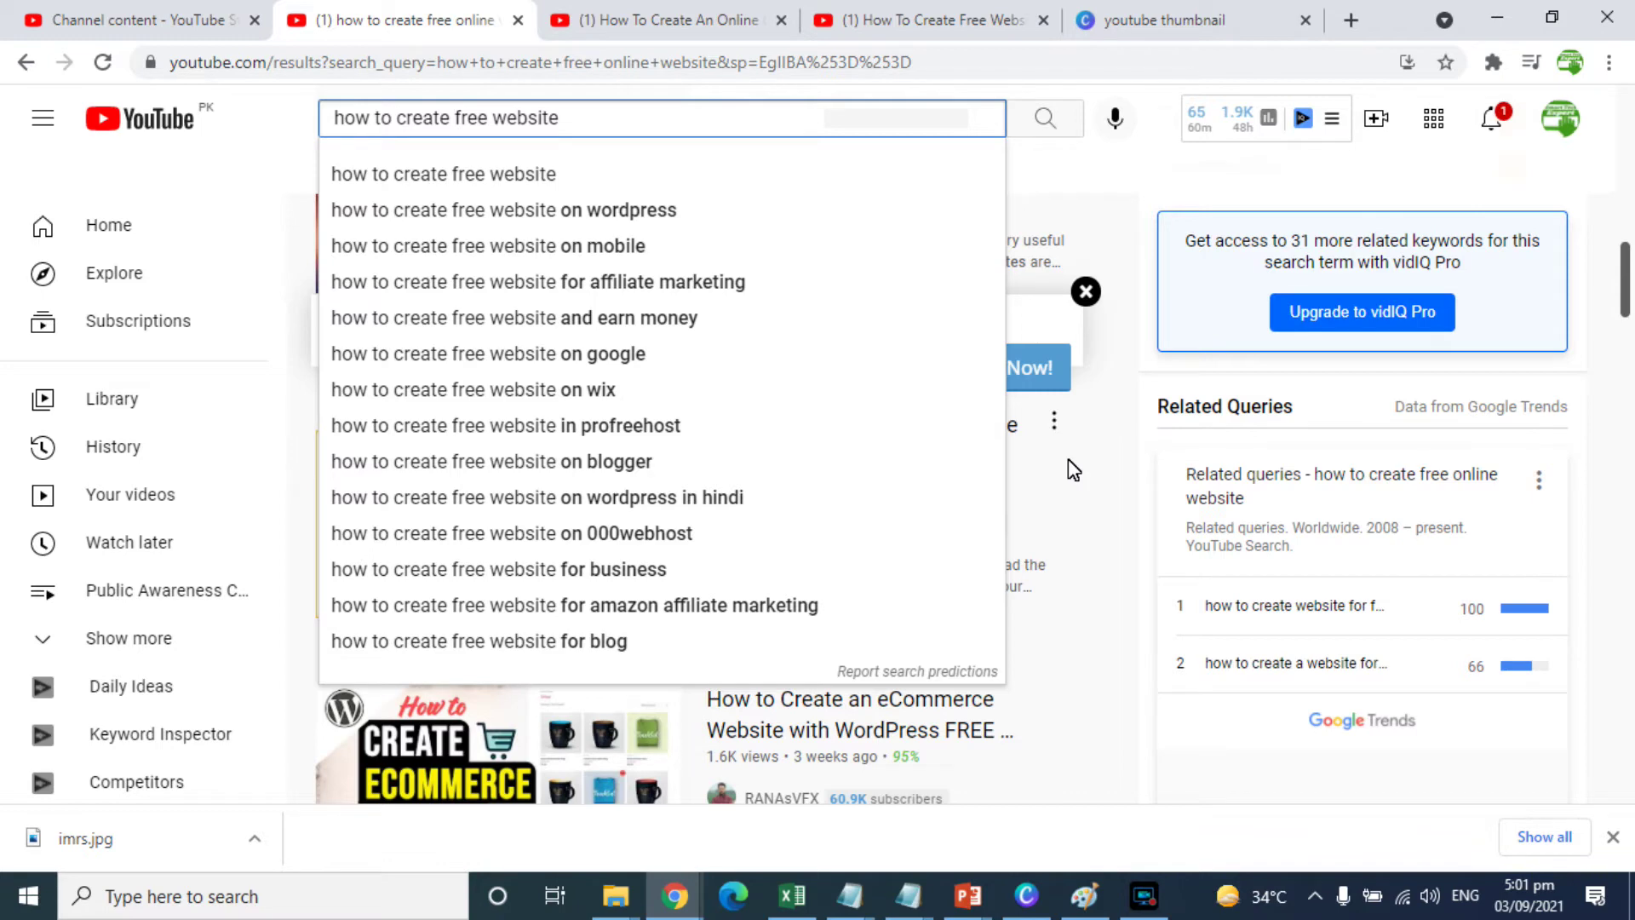
Paste a screenshot of the YouTube search suggestions into Paint and bring the suggestion list into view.
left_click(259, 891)
type("msp")
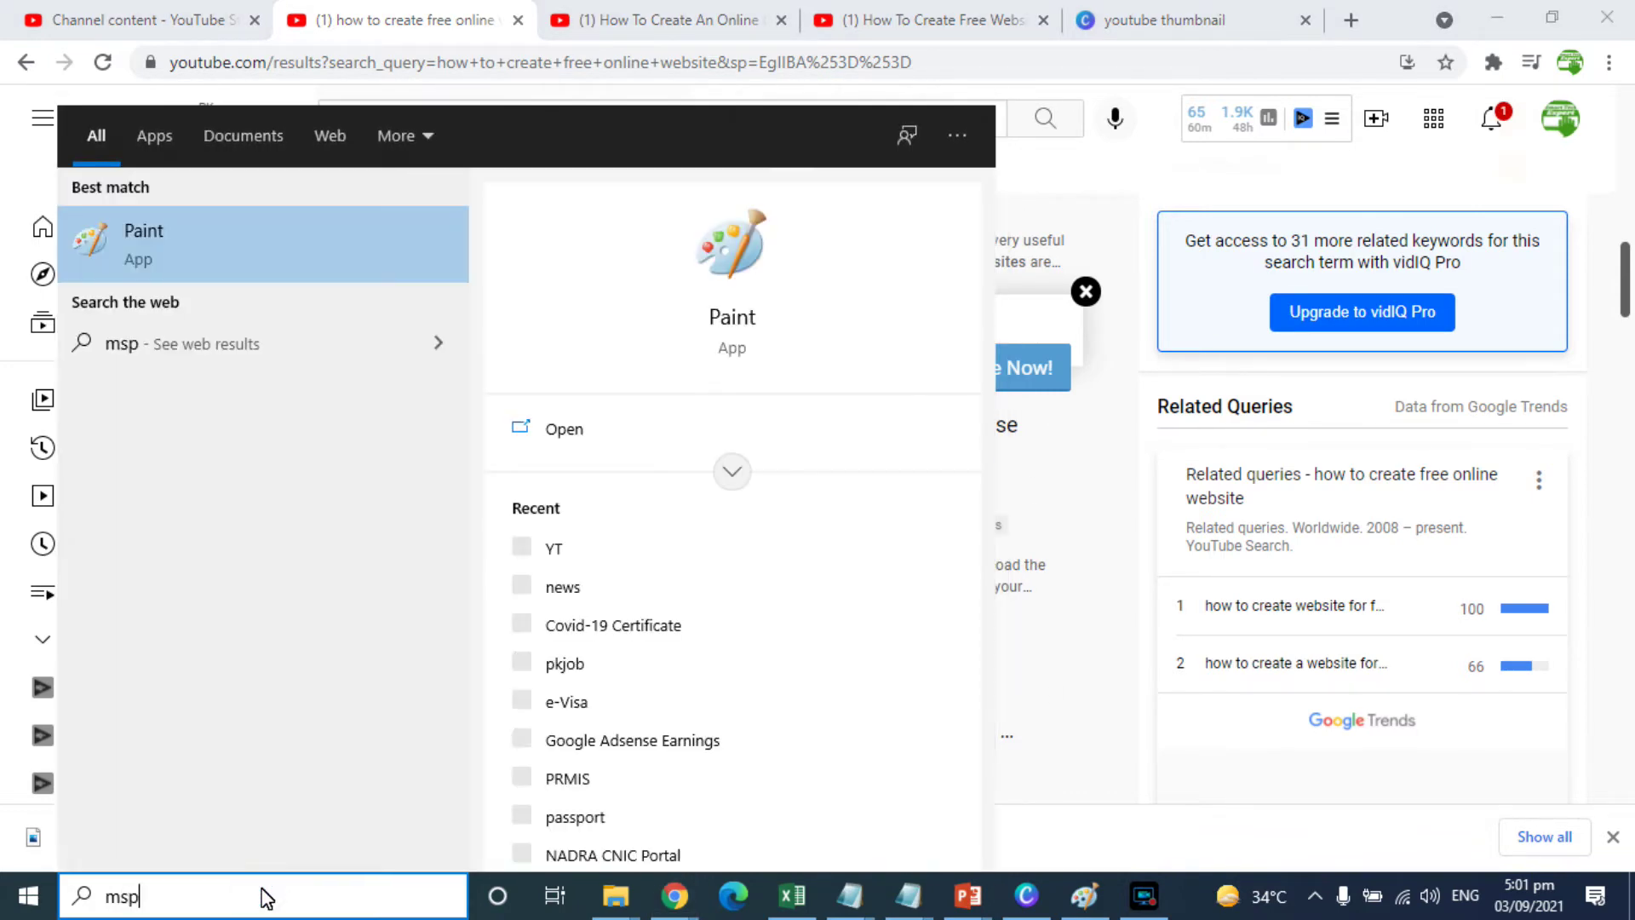
key("Return")
key("ctrl+v")
left_click_drag(607, 457, 507, 360)
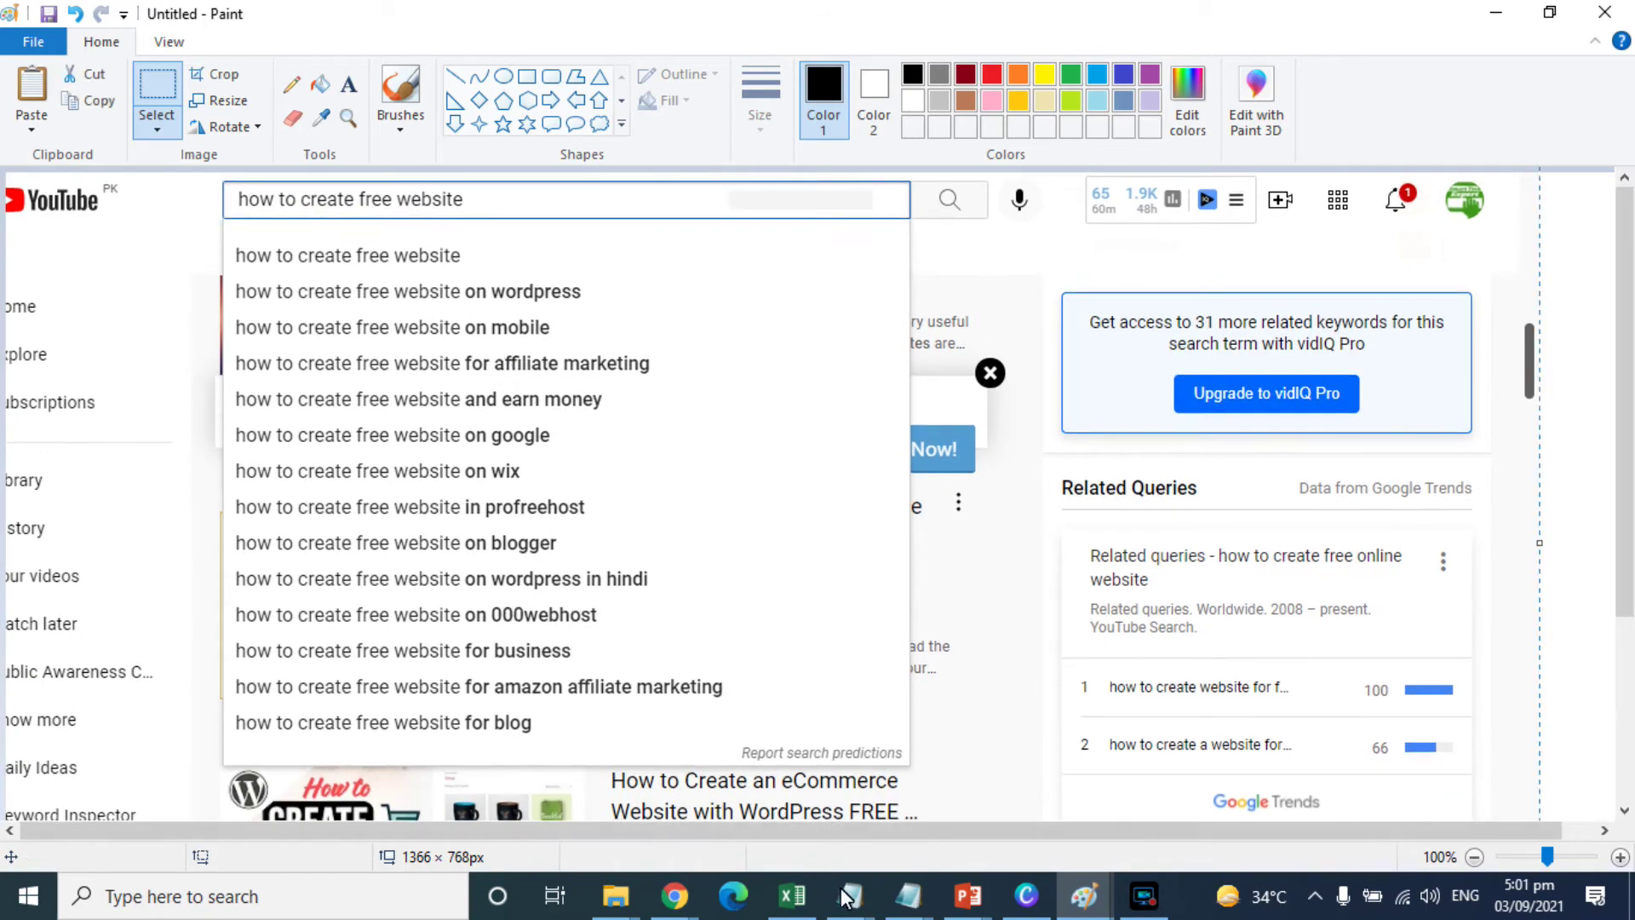
Place the Notepad keyword list beside the suggestions screenshot and add the line "how to create free website on mobile,".
left_click(908, 903)
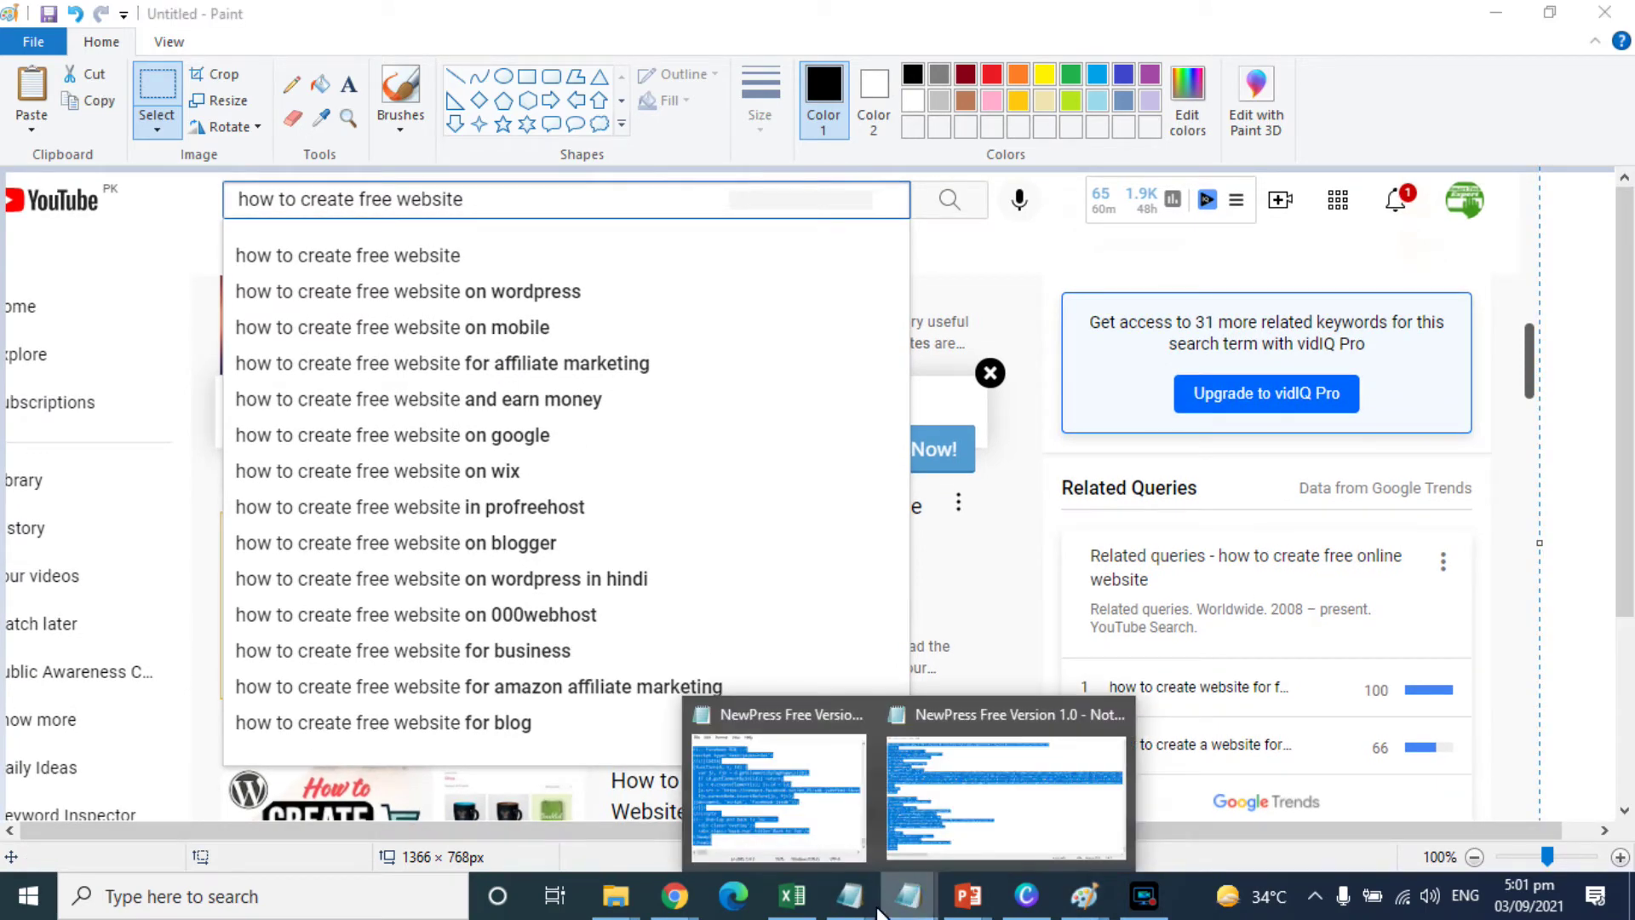
mouse_move(850, 901)
left_click(1176, 796)
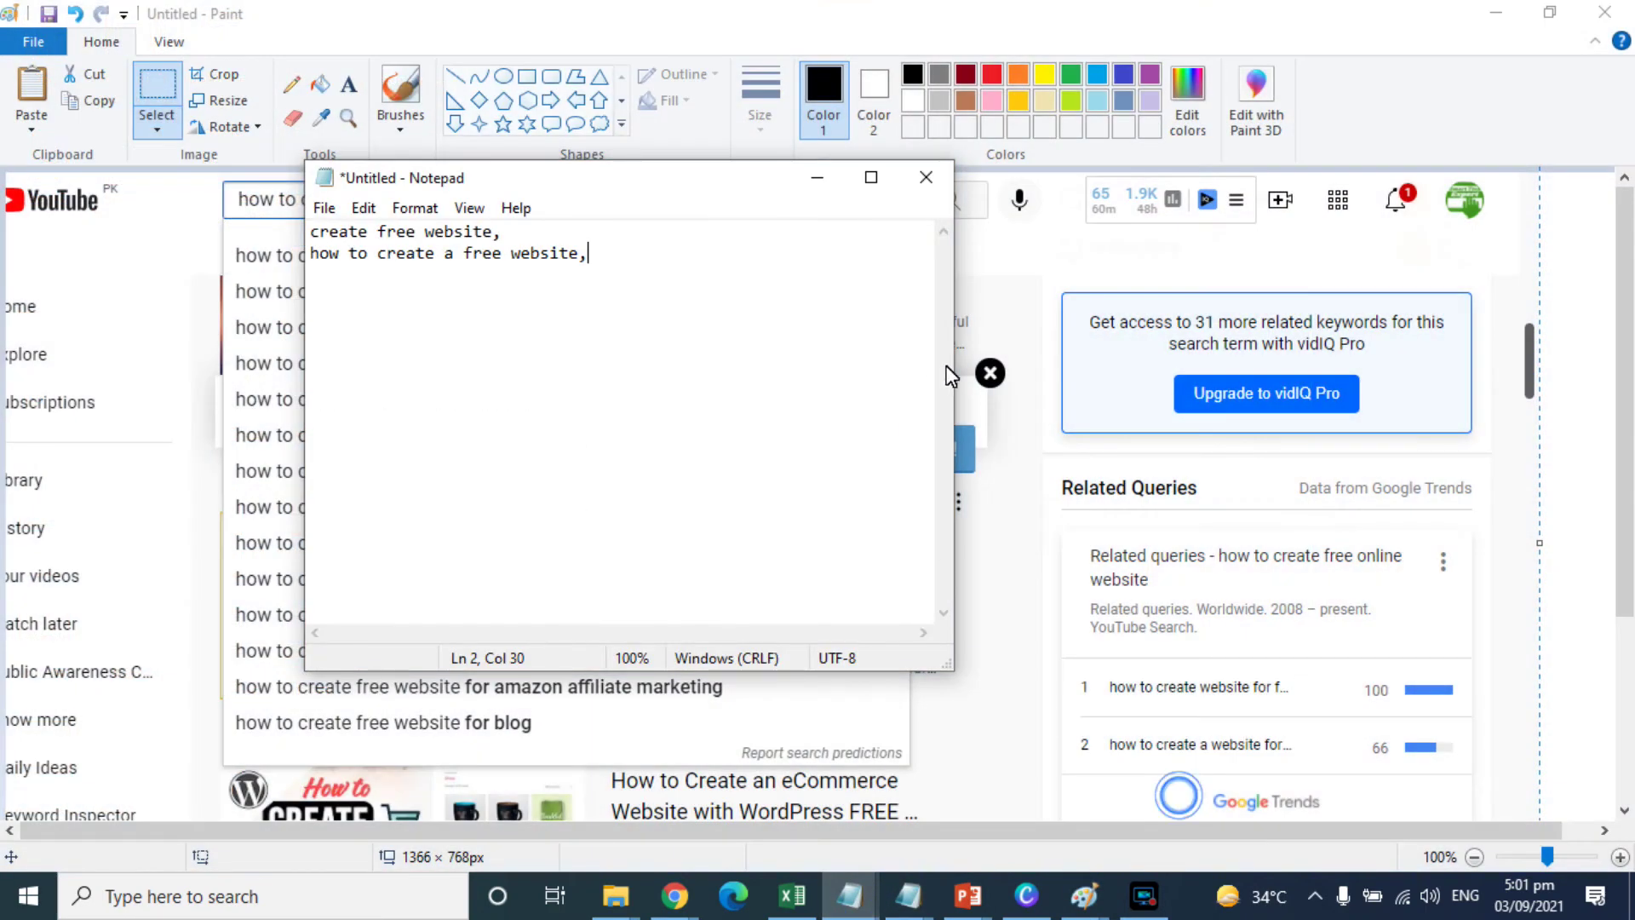
left_click_drag(750, 177, 1332, 179)
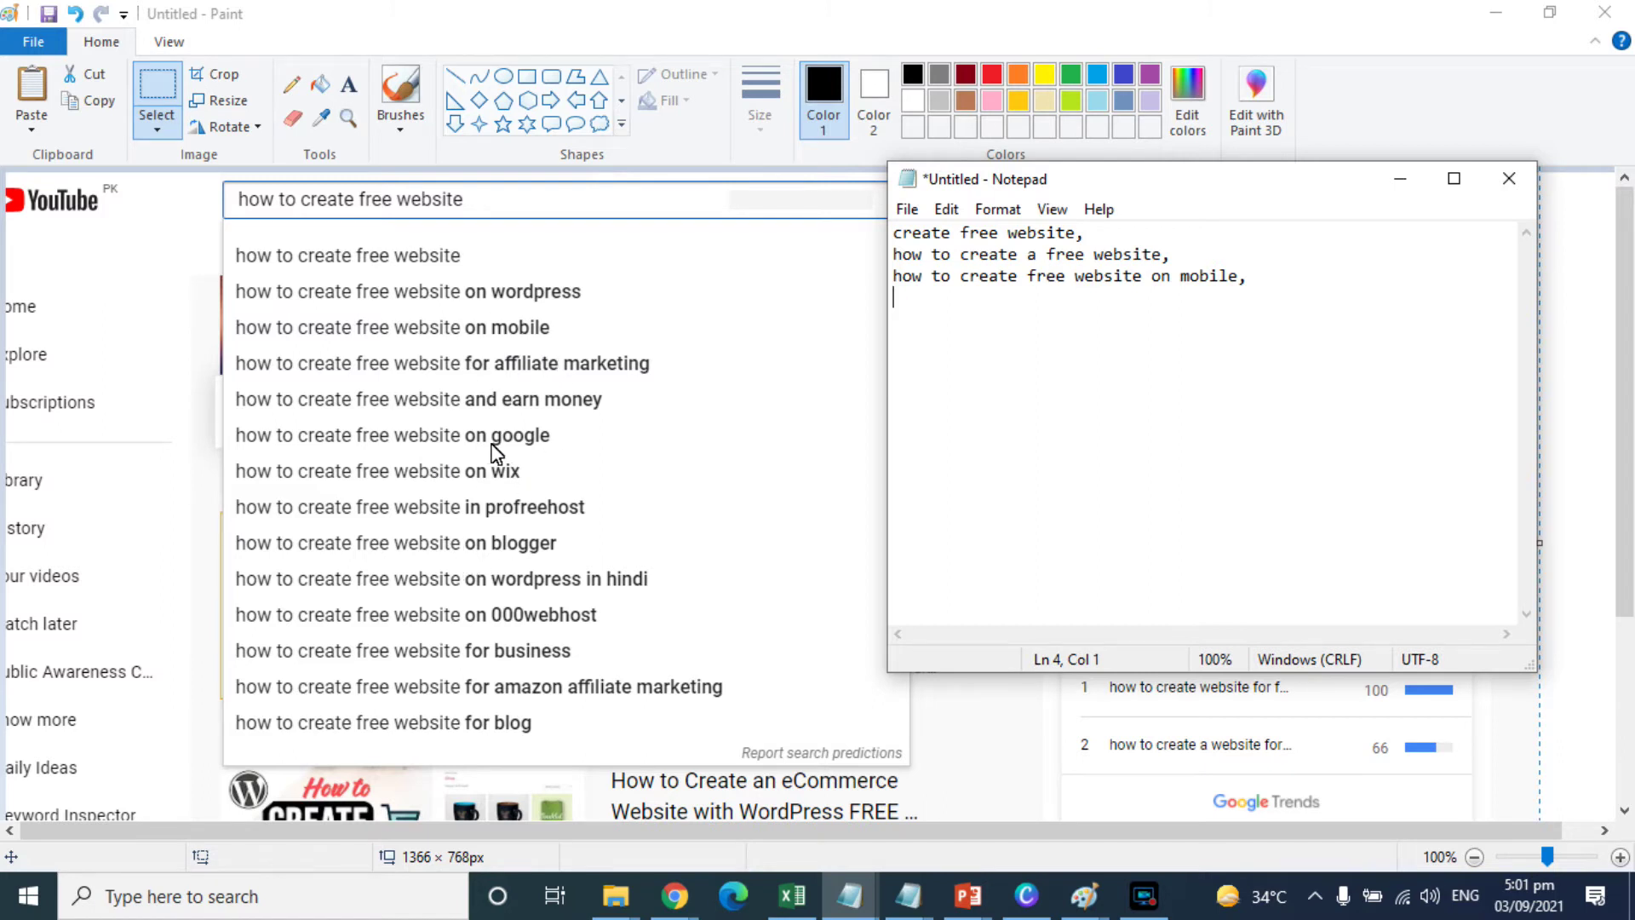
Copy the Notepad keywords into the video's tags: "create free website", "how to create a free website" and "how to create free website on mobile".
left_click_drag(1248, 276, 878, 230)
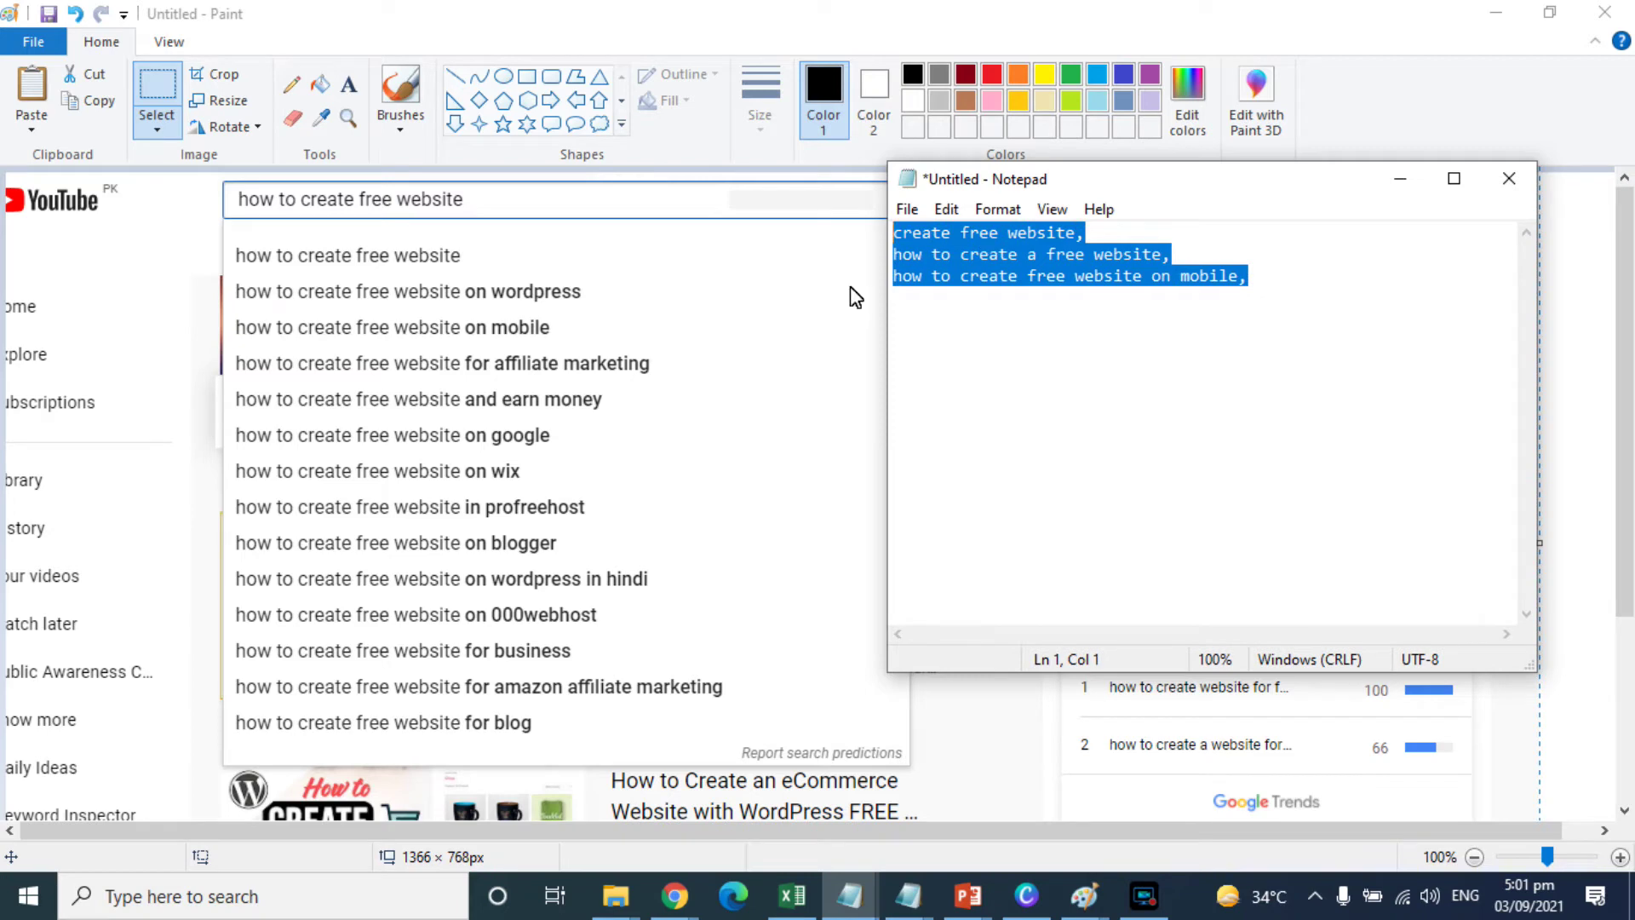
left_click(674, 895)
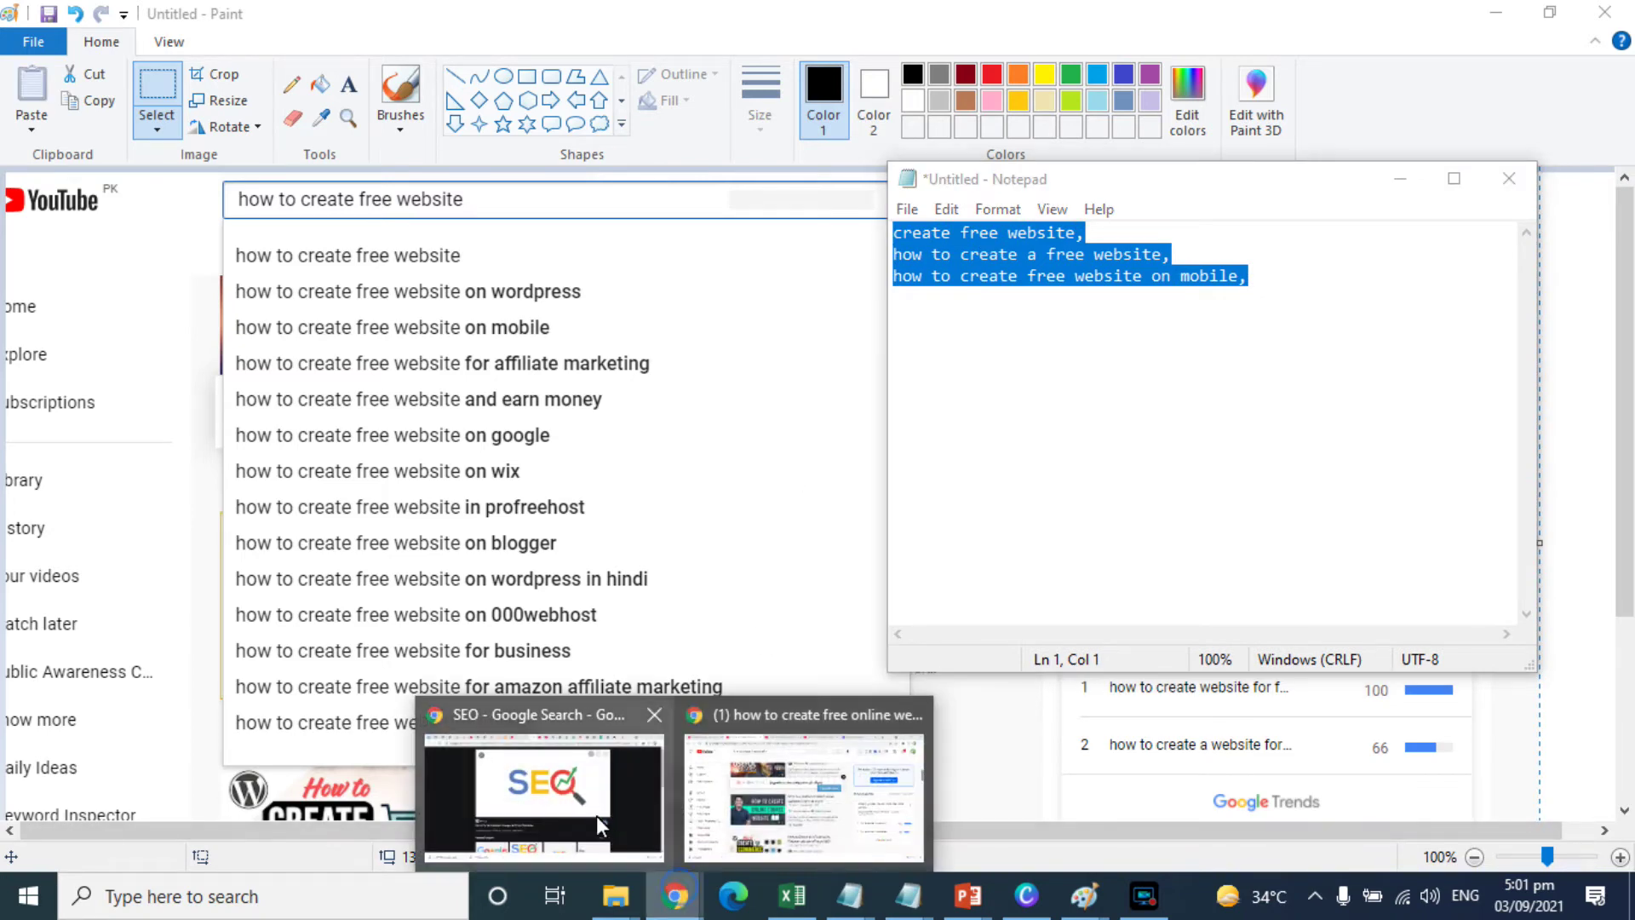
left_click(838, 791)
left_click(187, 11)
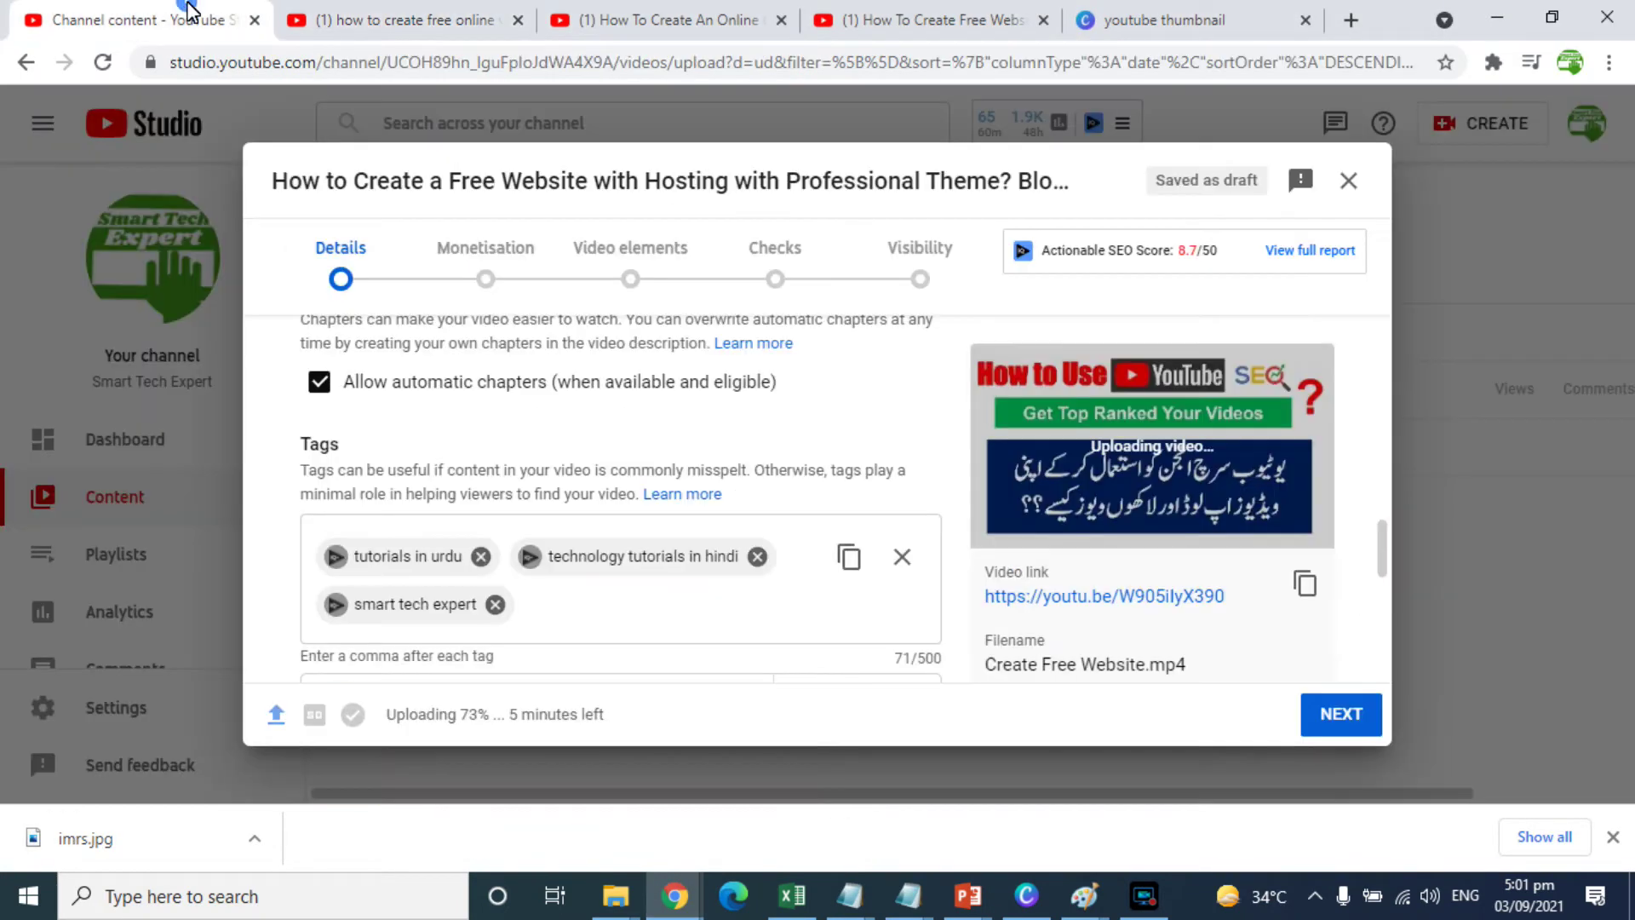
left_click(547, 610)
type("create free website, how to create a free website")
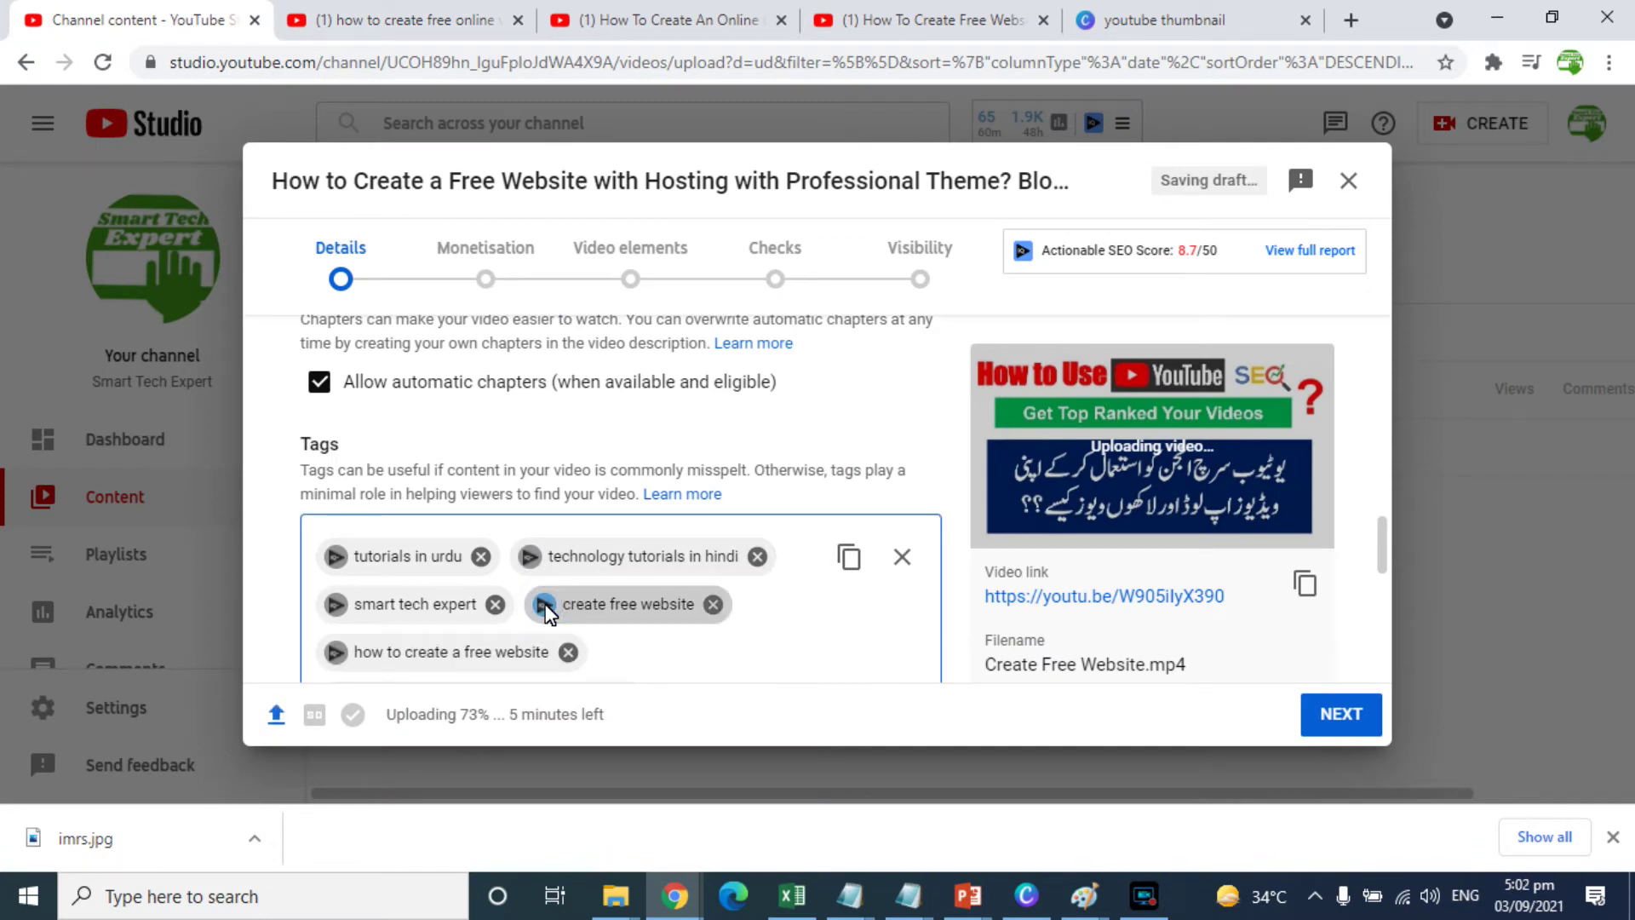
type("how to create free website on mobile")
scroll(1383, 540, "down", 3)
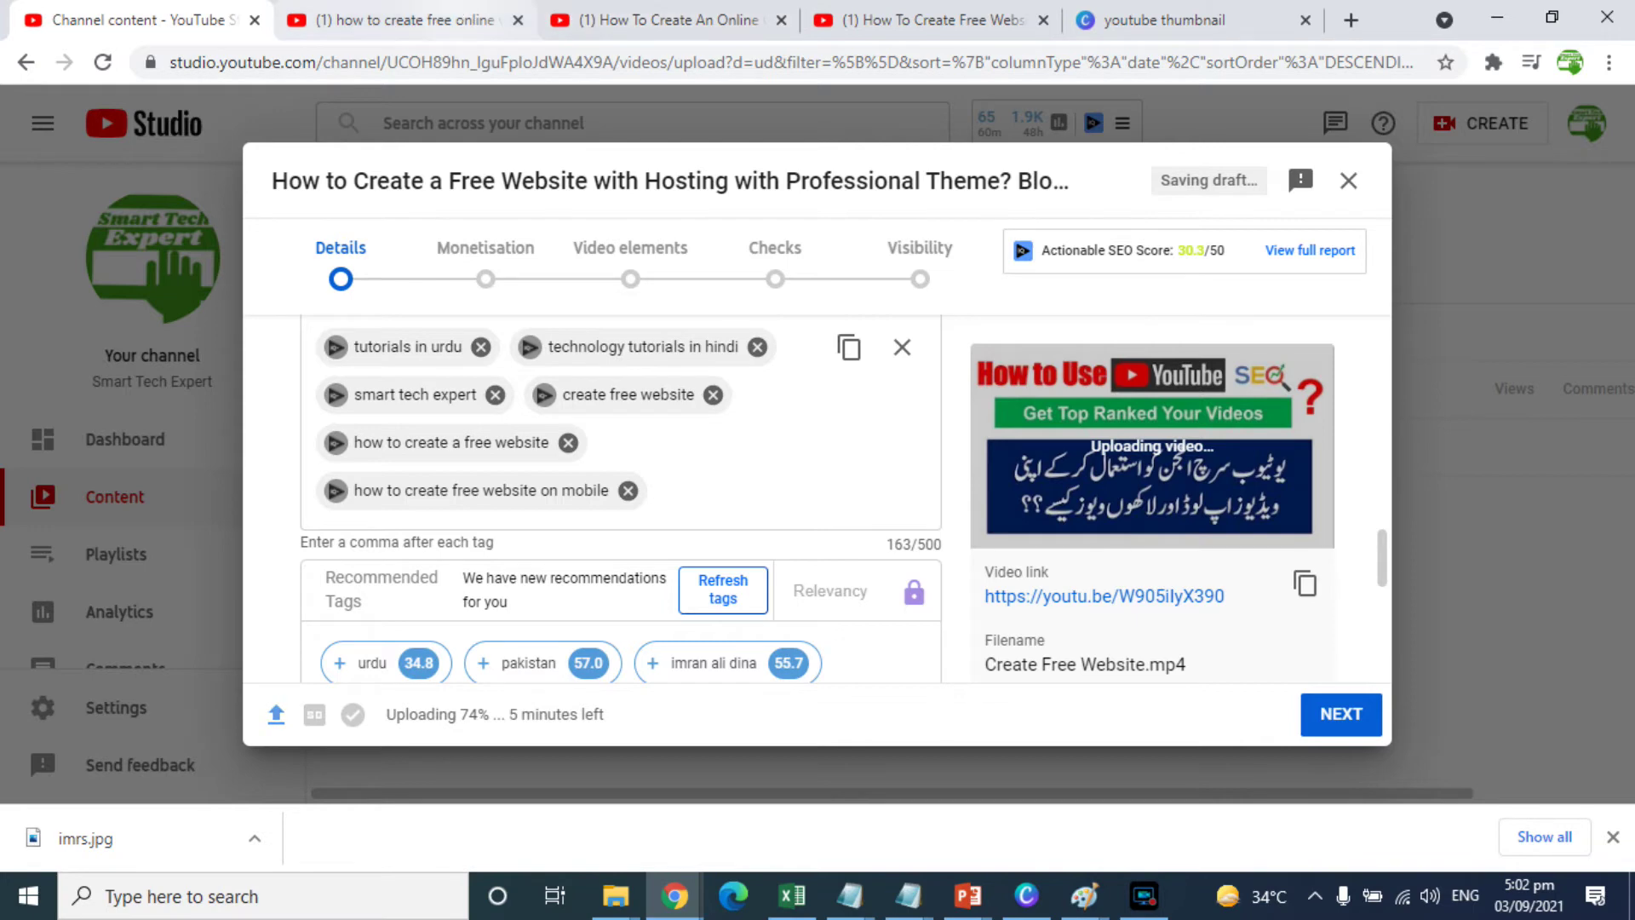
Open Google in a new browser tab and look up its search suggestions for "create free website".
left_click(1349, 20)
type("goo")
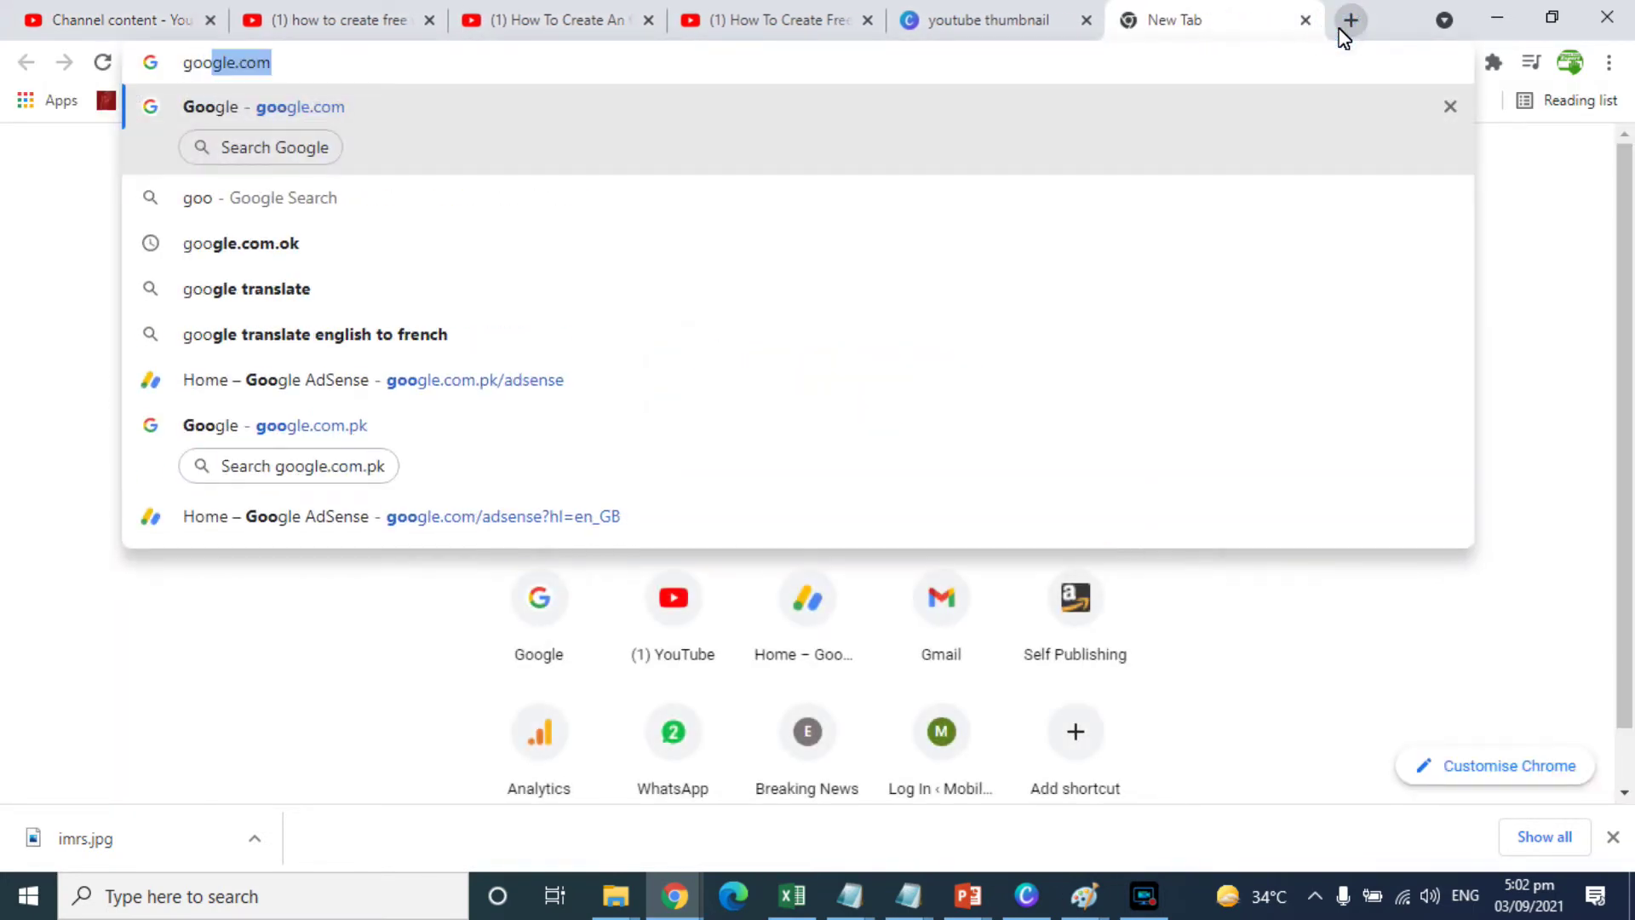
key("Return")
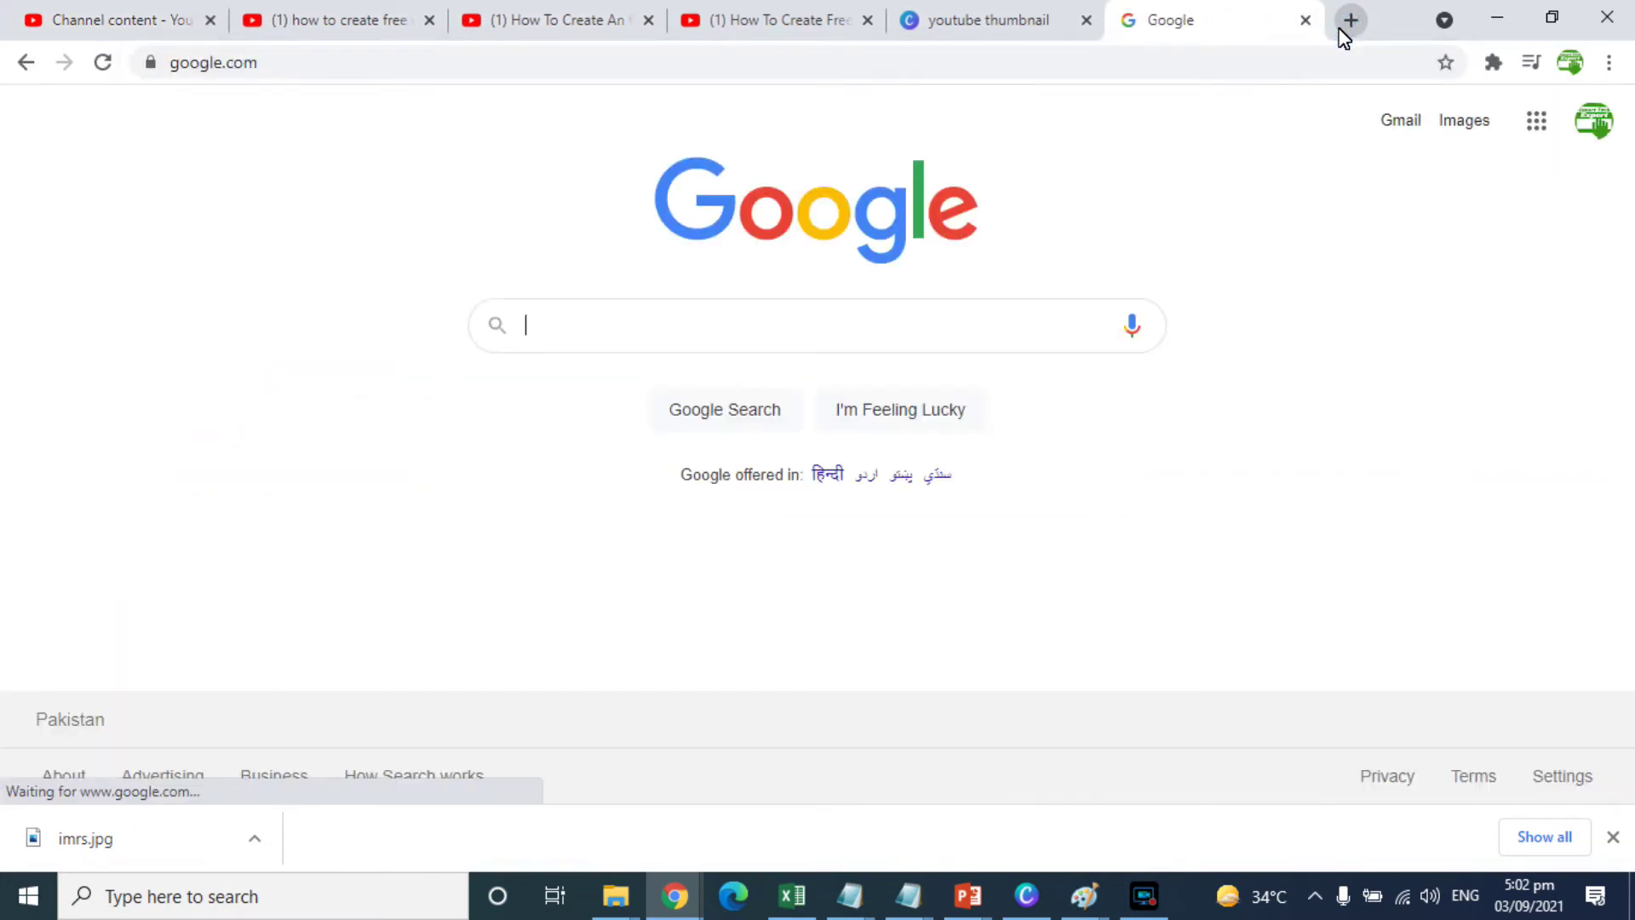
type("create free ")
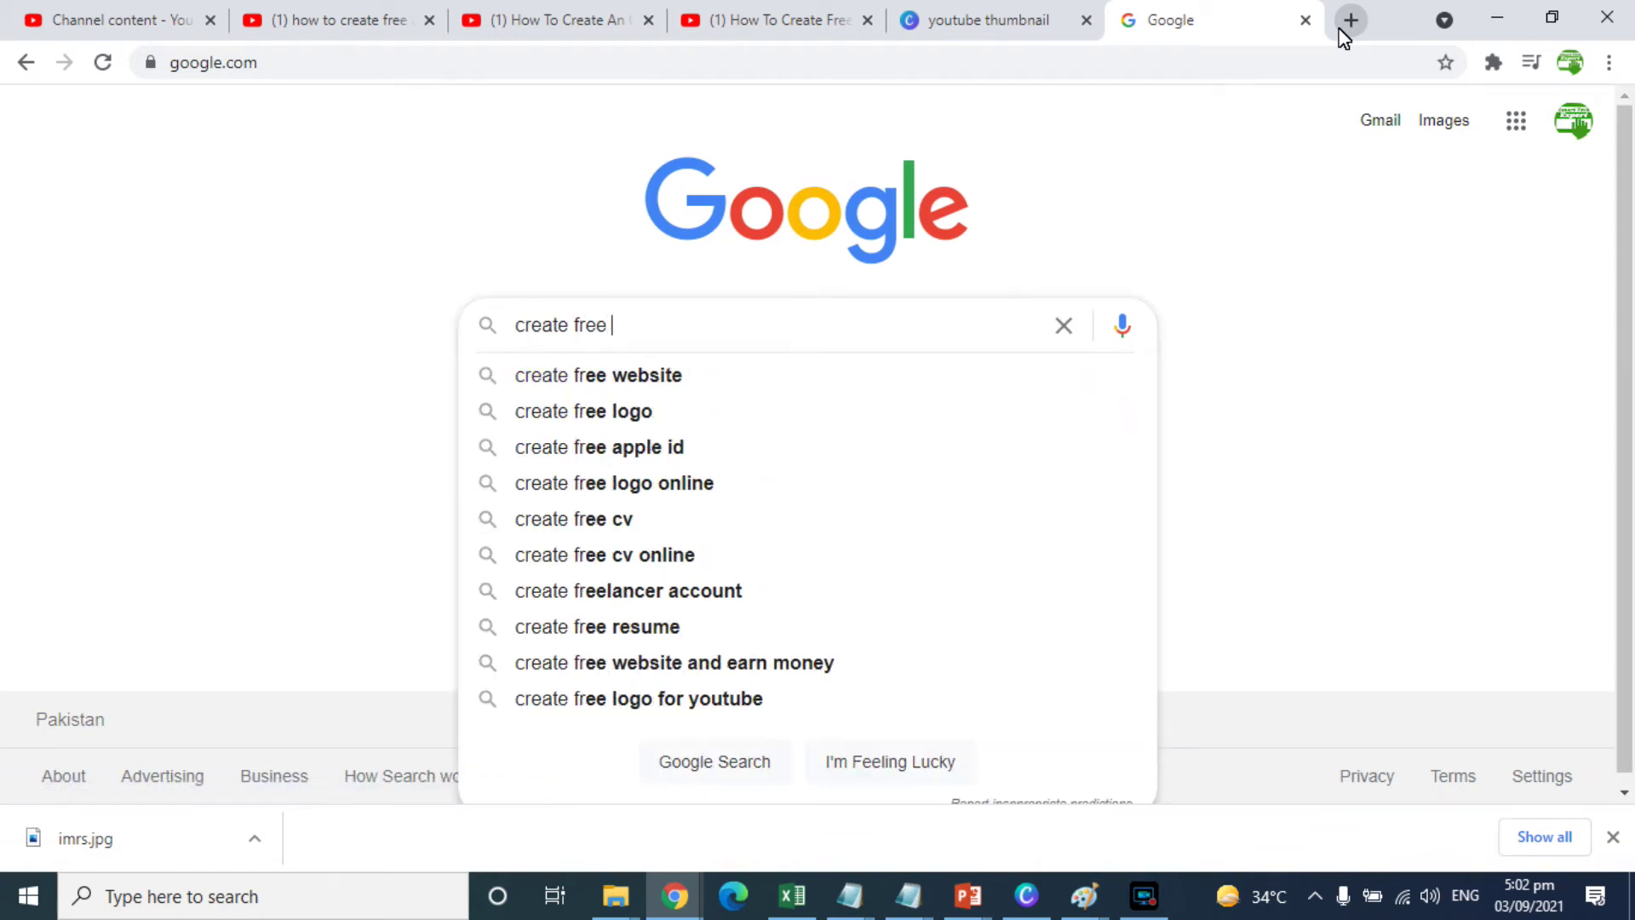
type("website")
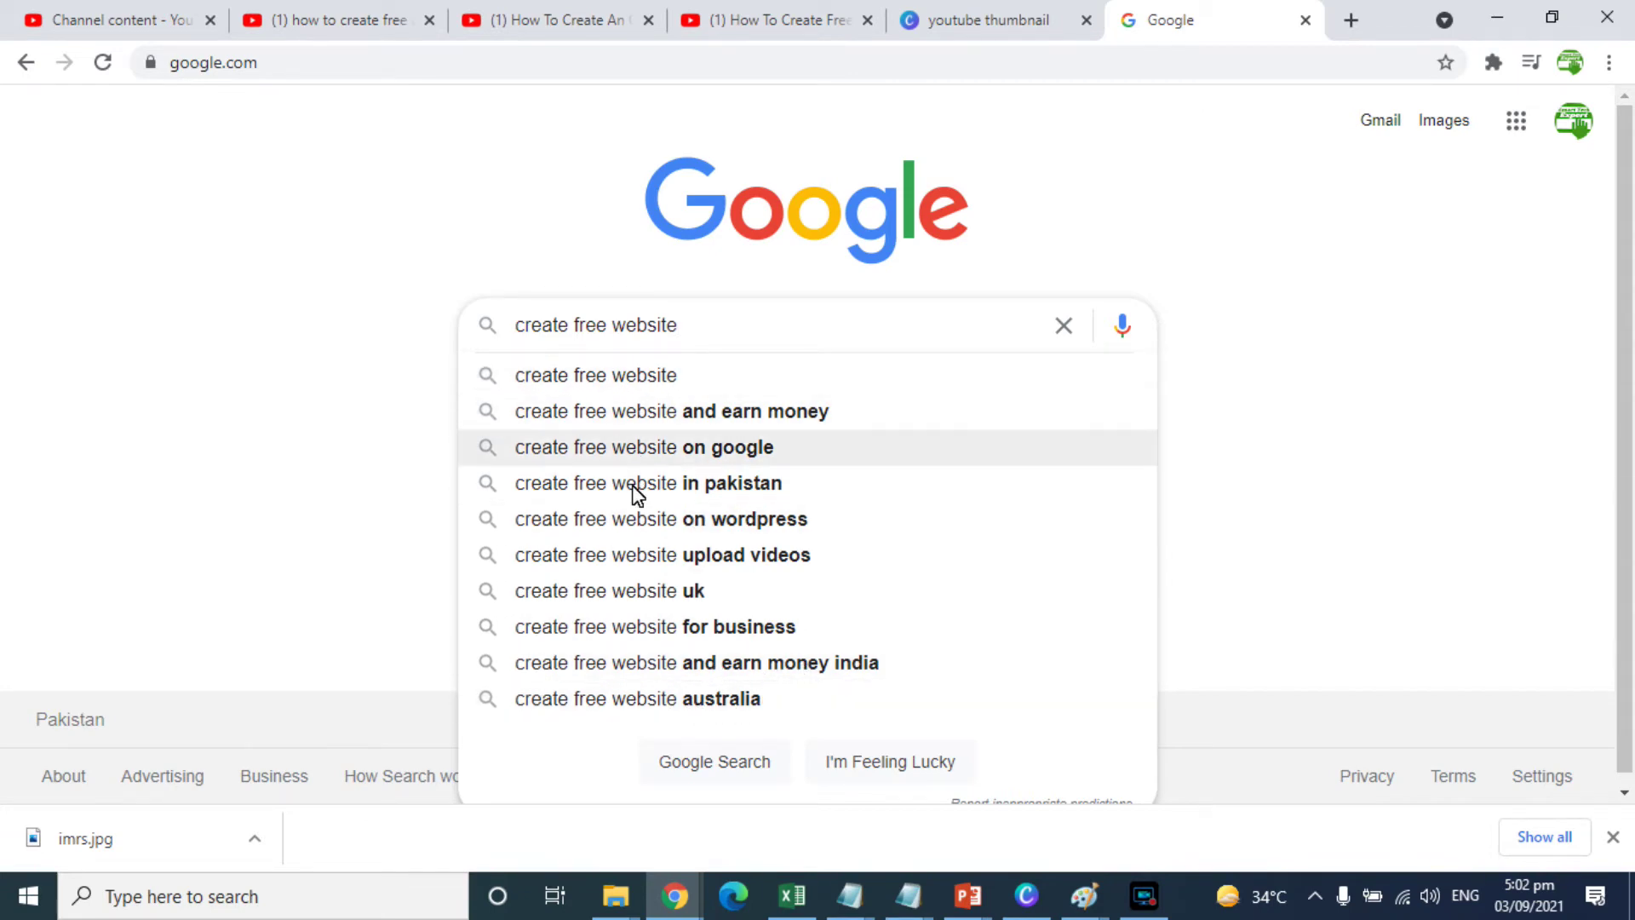
Return to the video upload form, review the remaining details down to the comment settings, and proceed to Monetisation.
key("ctrl+1")
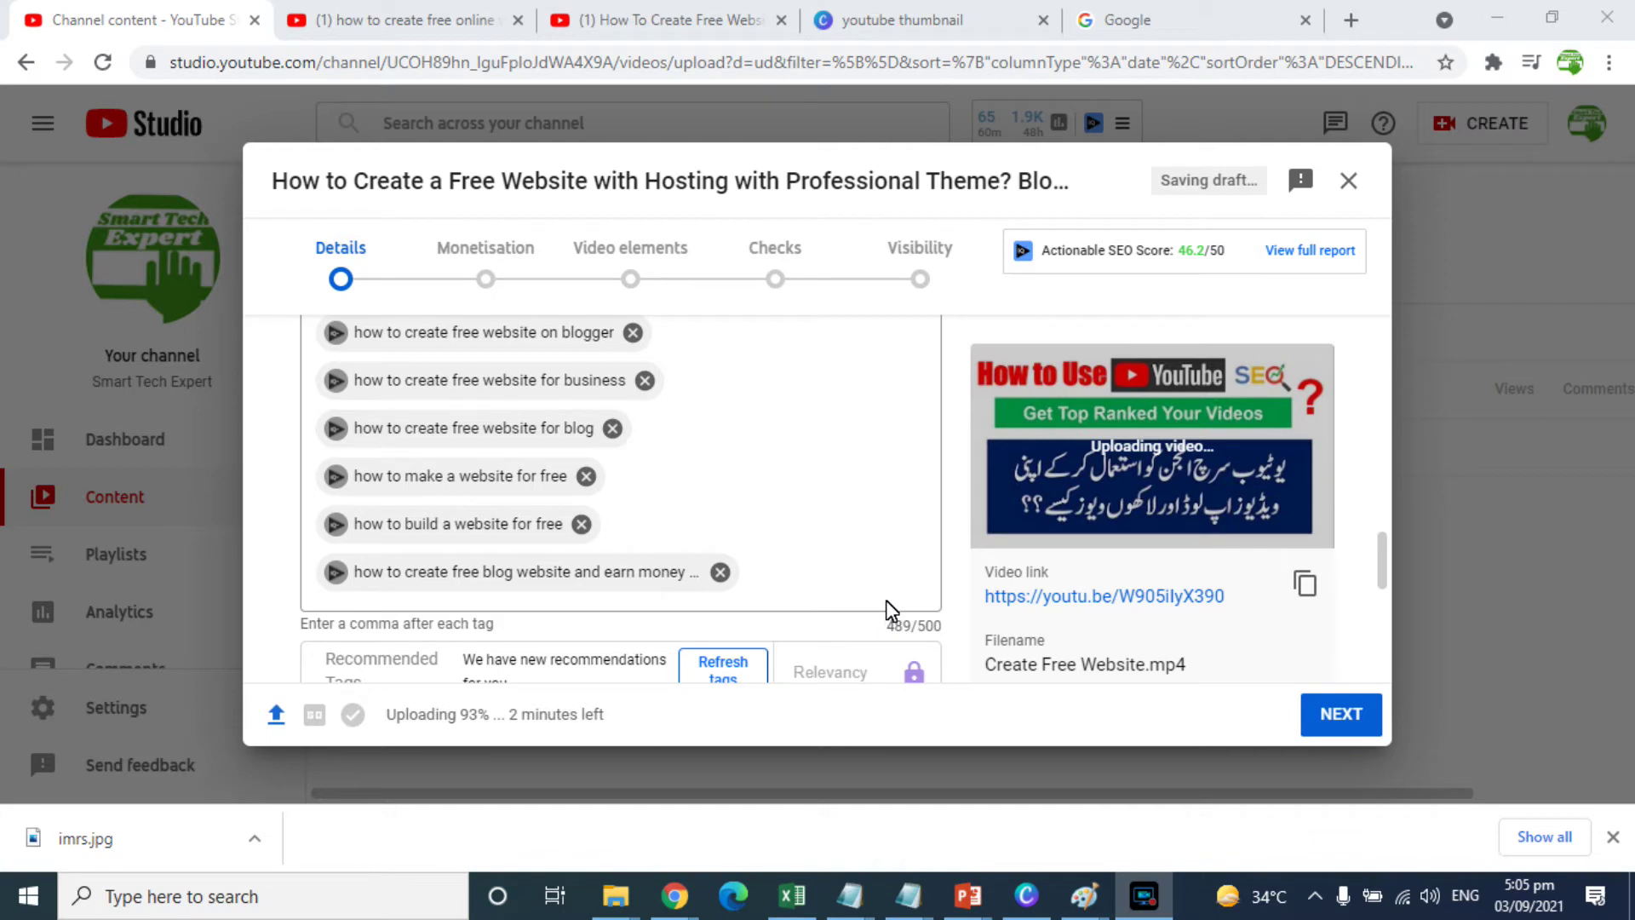
left_click_drag(1383, 554, 1388, 604)
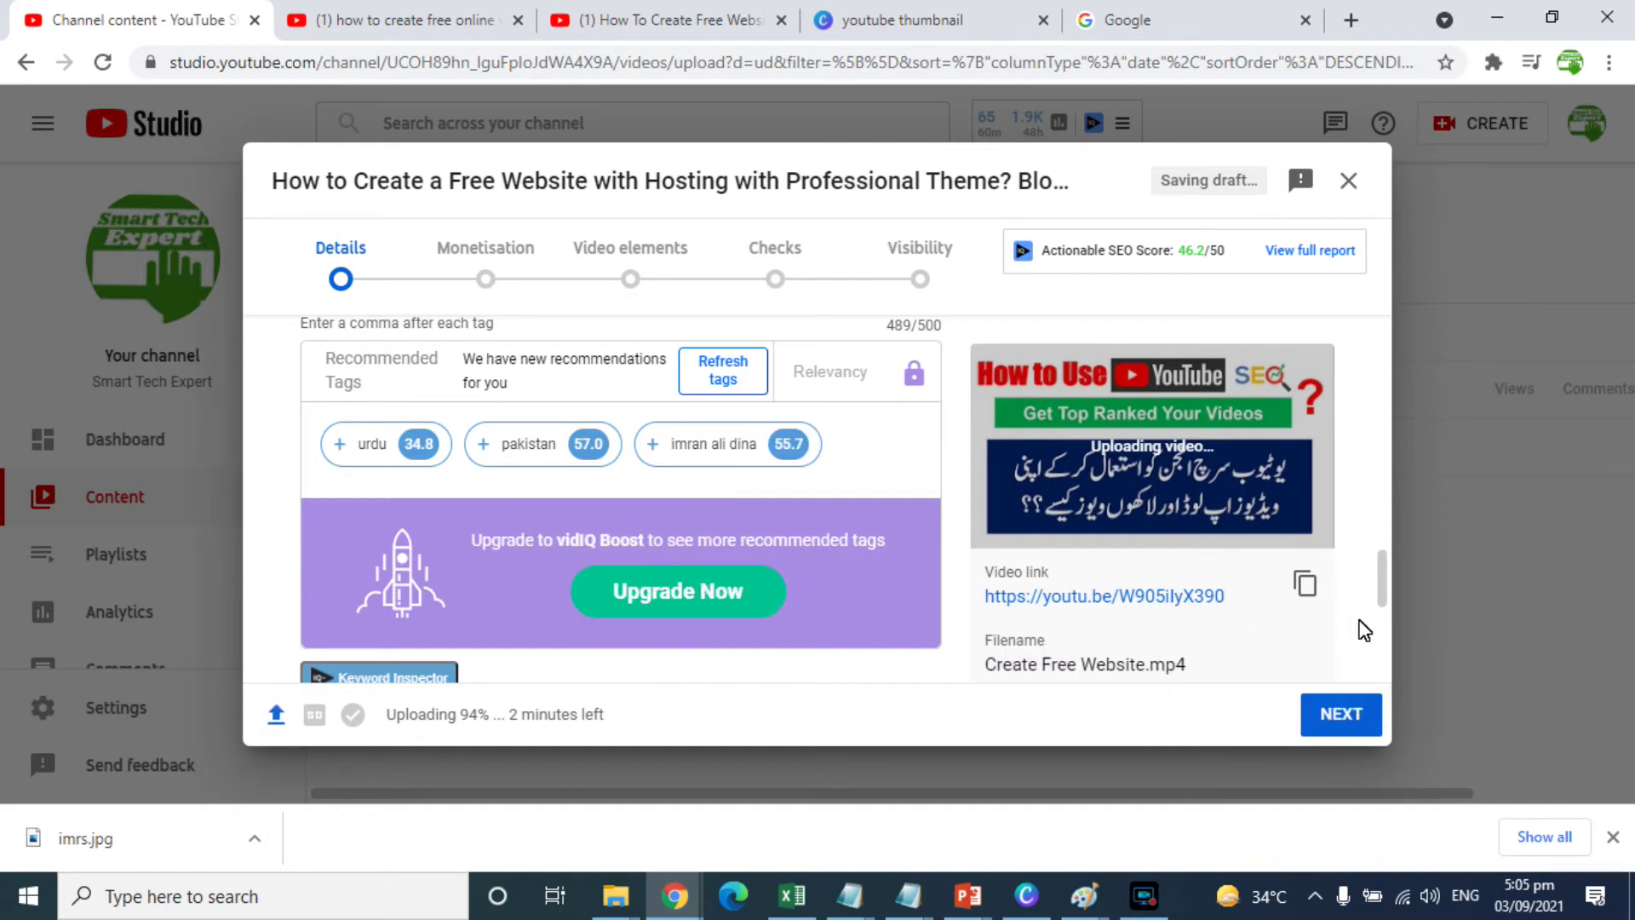
left_click_drag(1387, 587, 1387, 611)
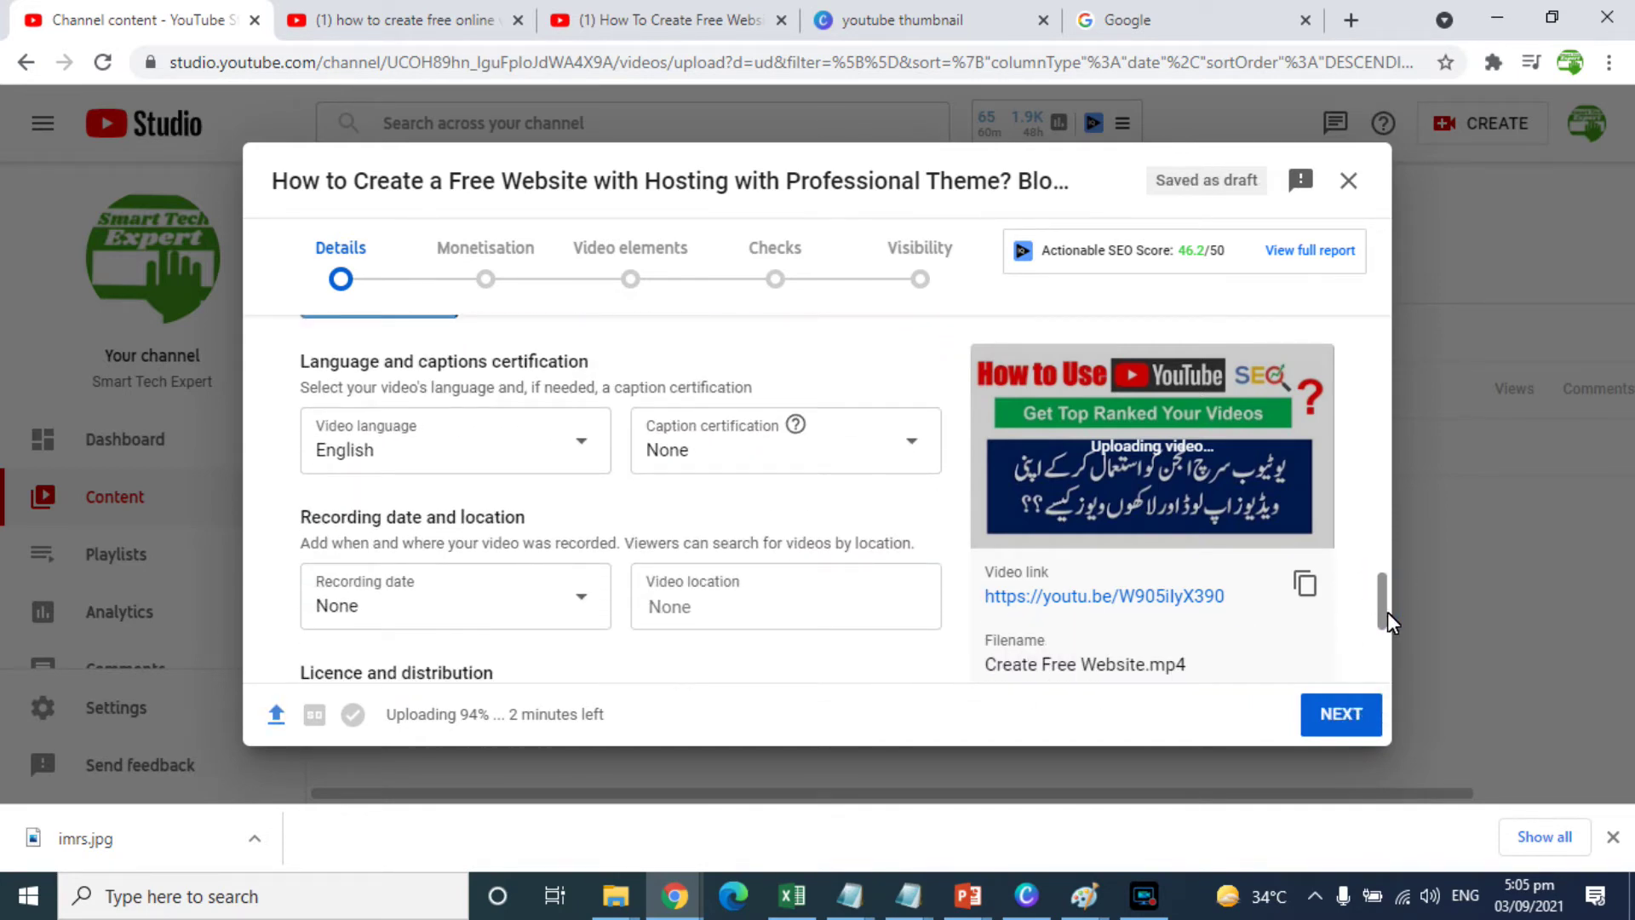
left_click_drag(1388, 611, 1384, 651)
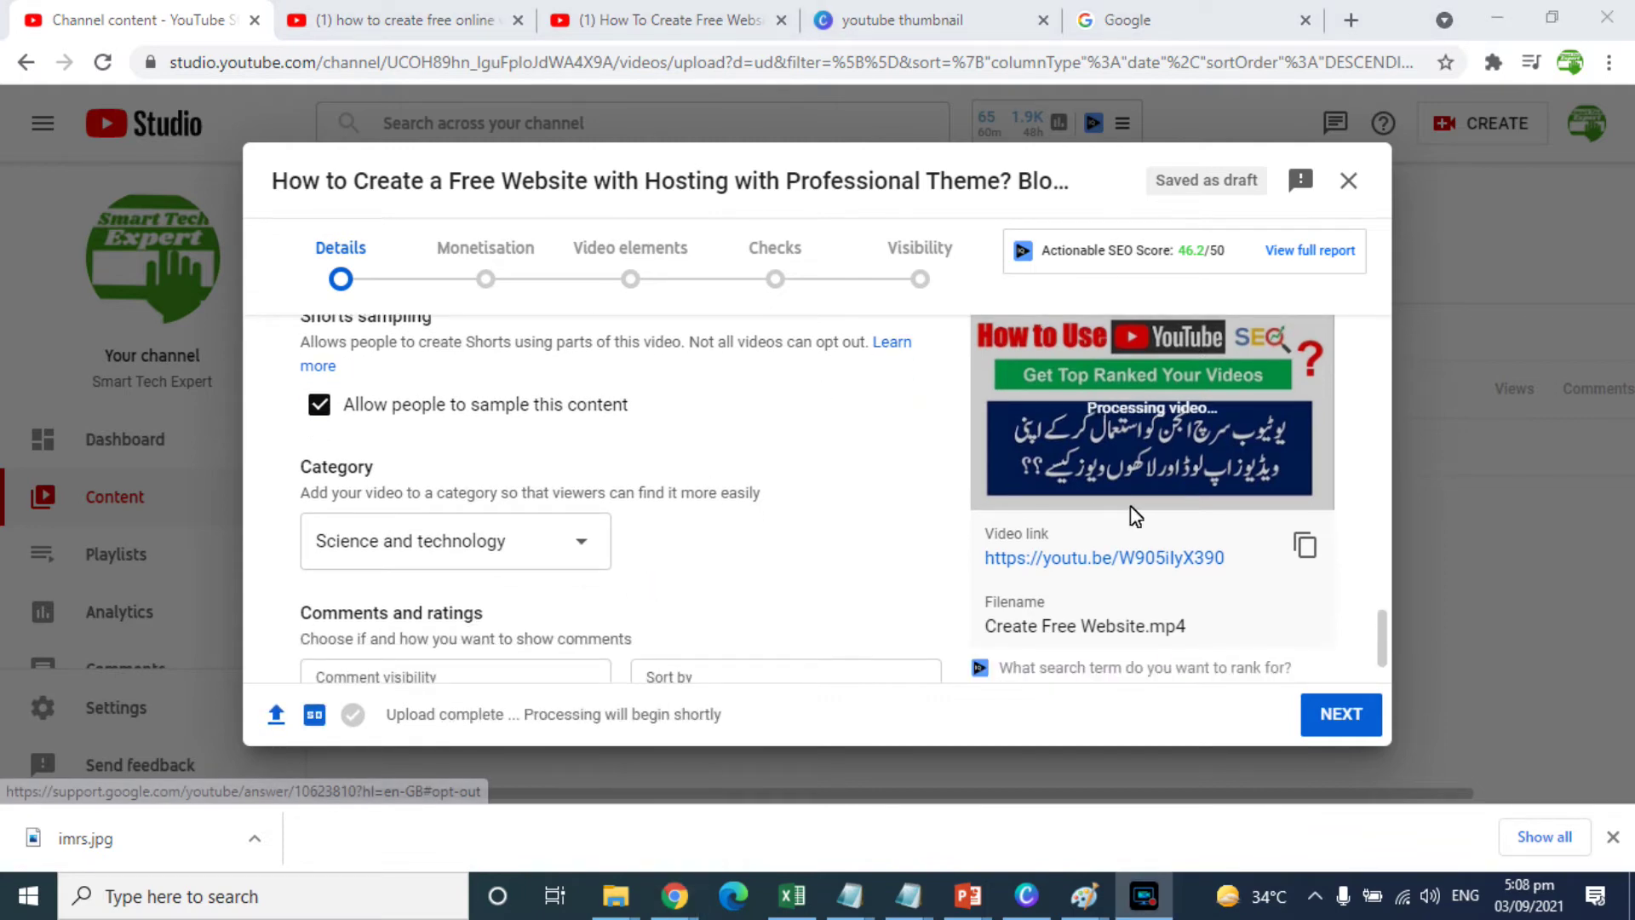
left_click_drag(1381, 630, 1381, 640)
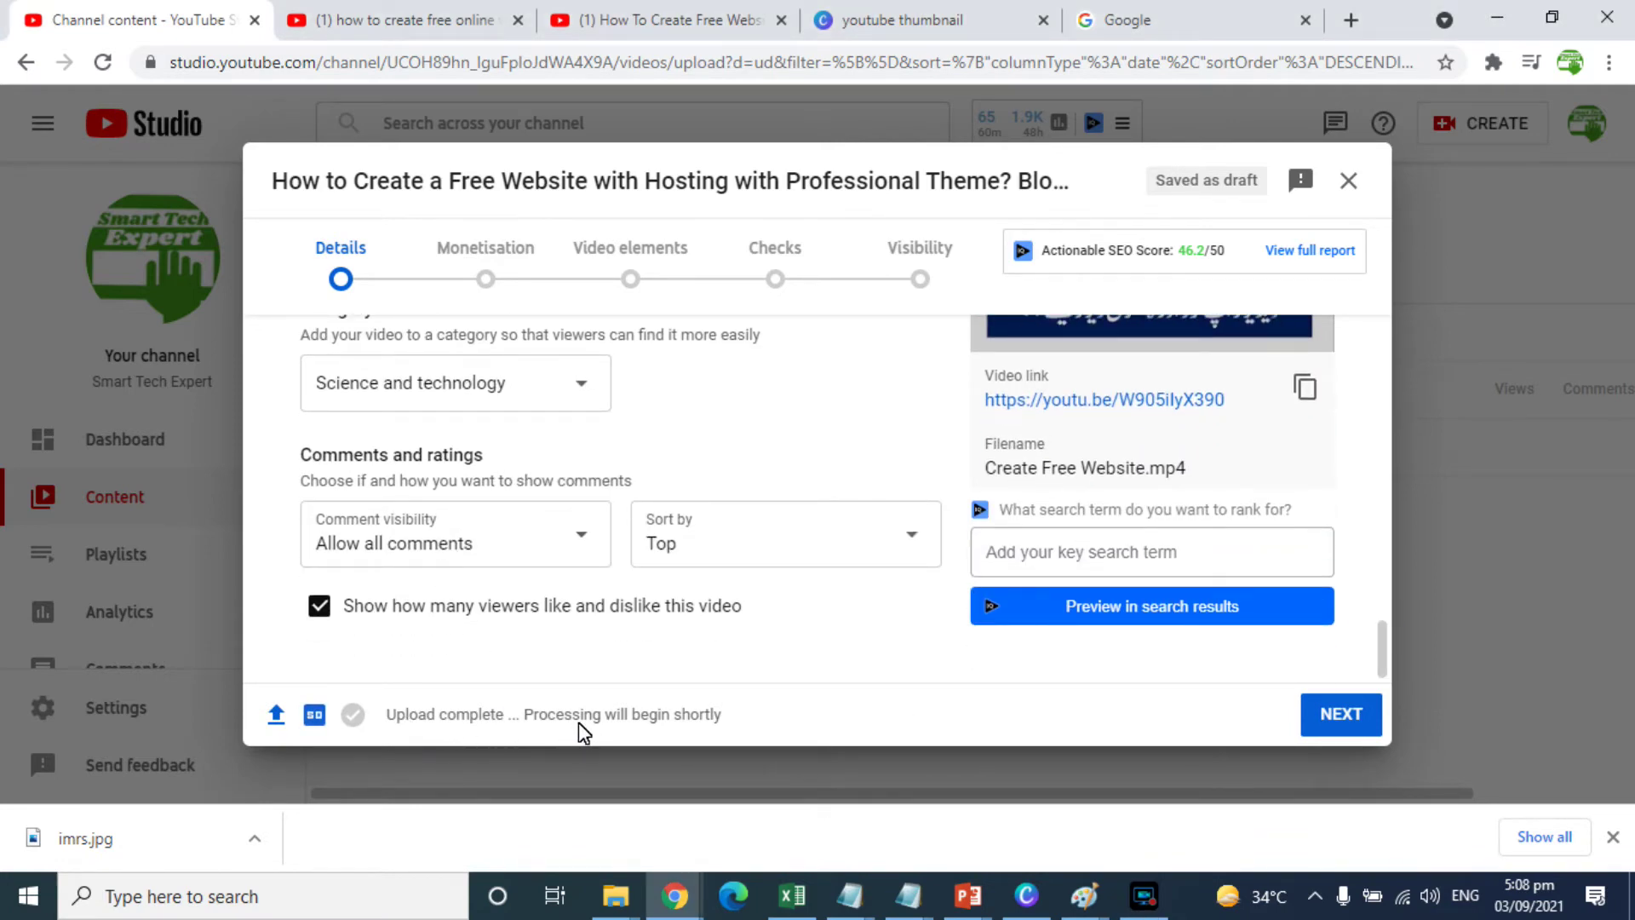
left_click(1361, 720)
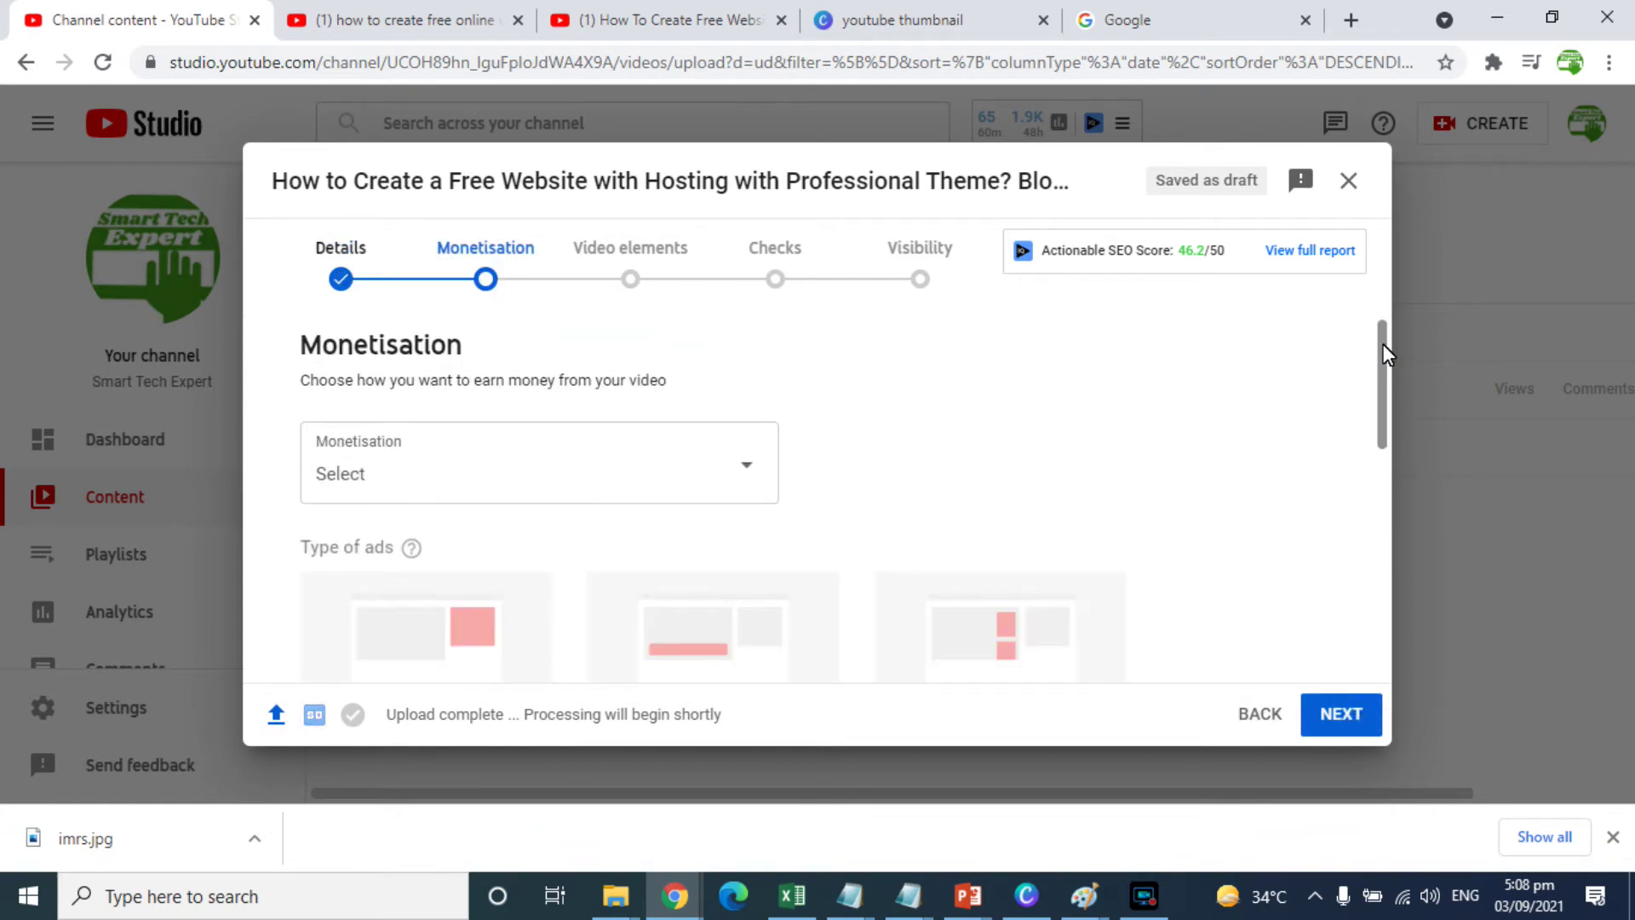
Set the video's monetisation to On.
left_click_drag(1385, 351, 1388, 368)
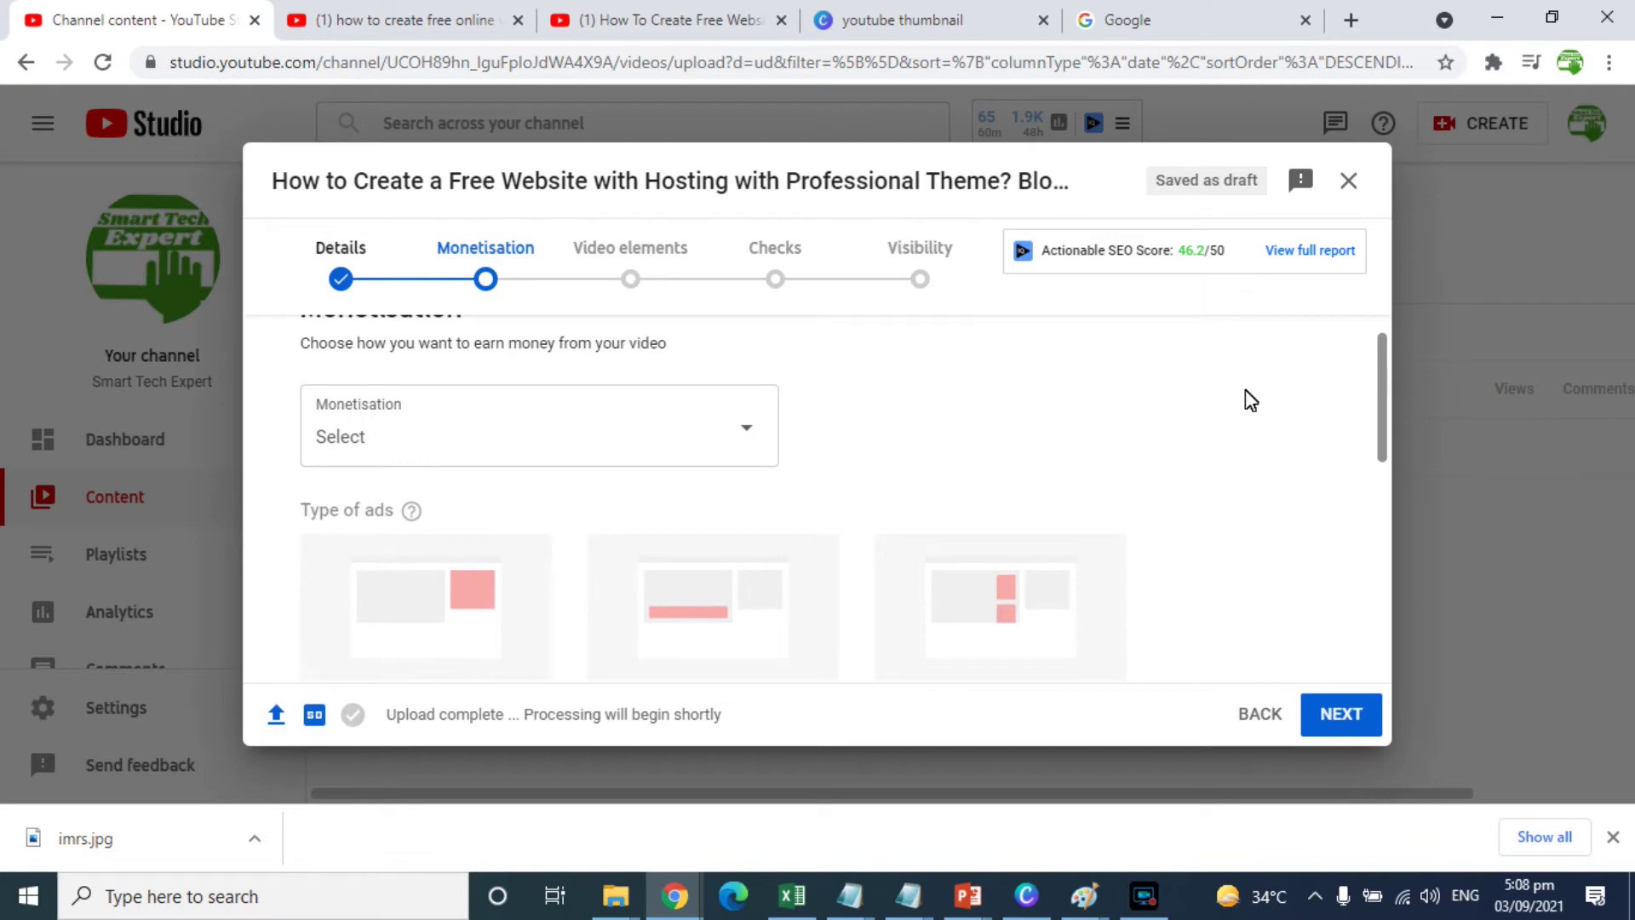
left_click(739, 436)
left_click(340, 423)
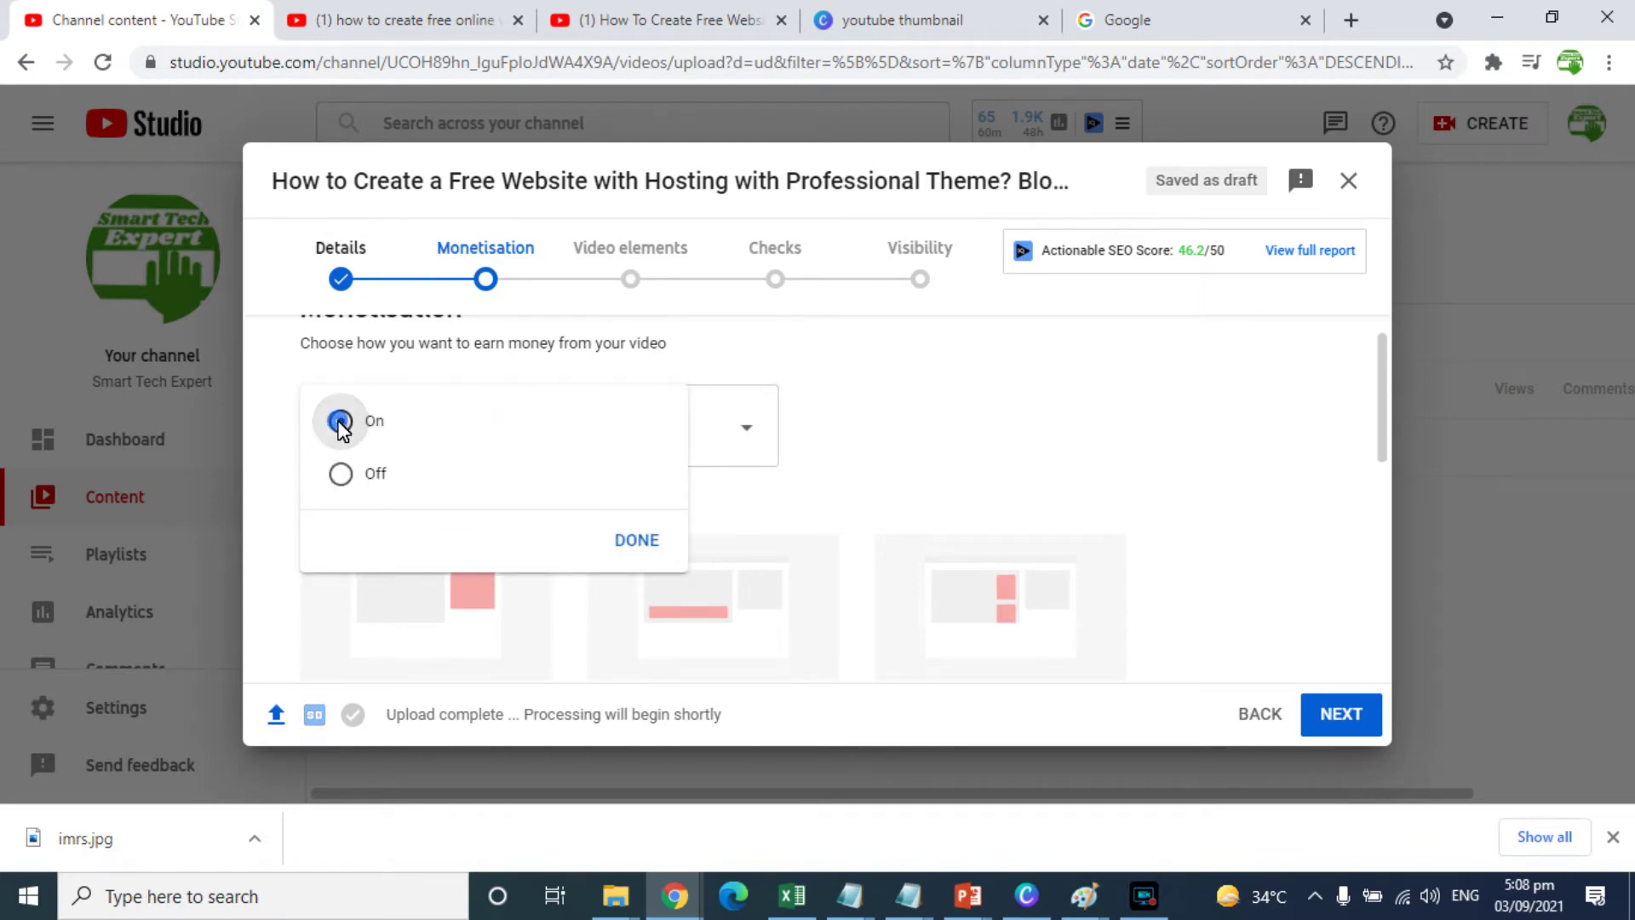
left_click(631, 540)
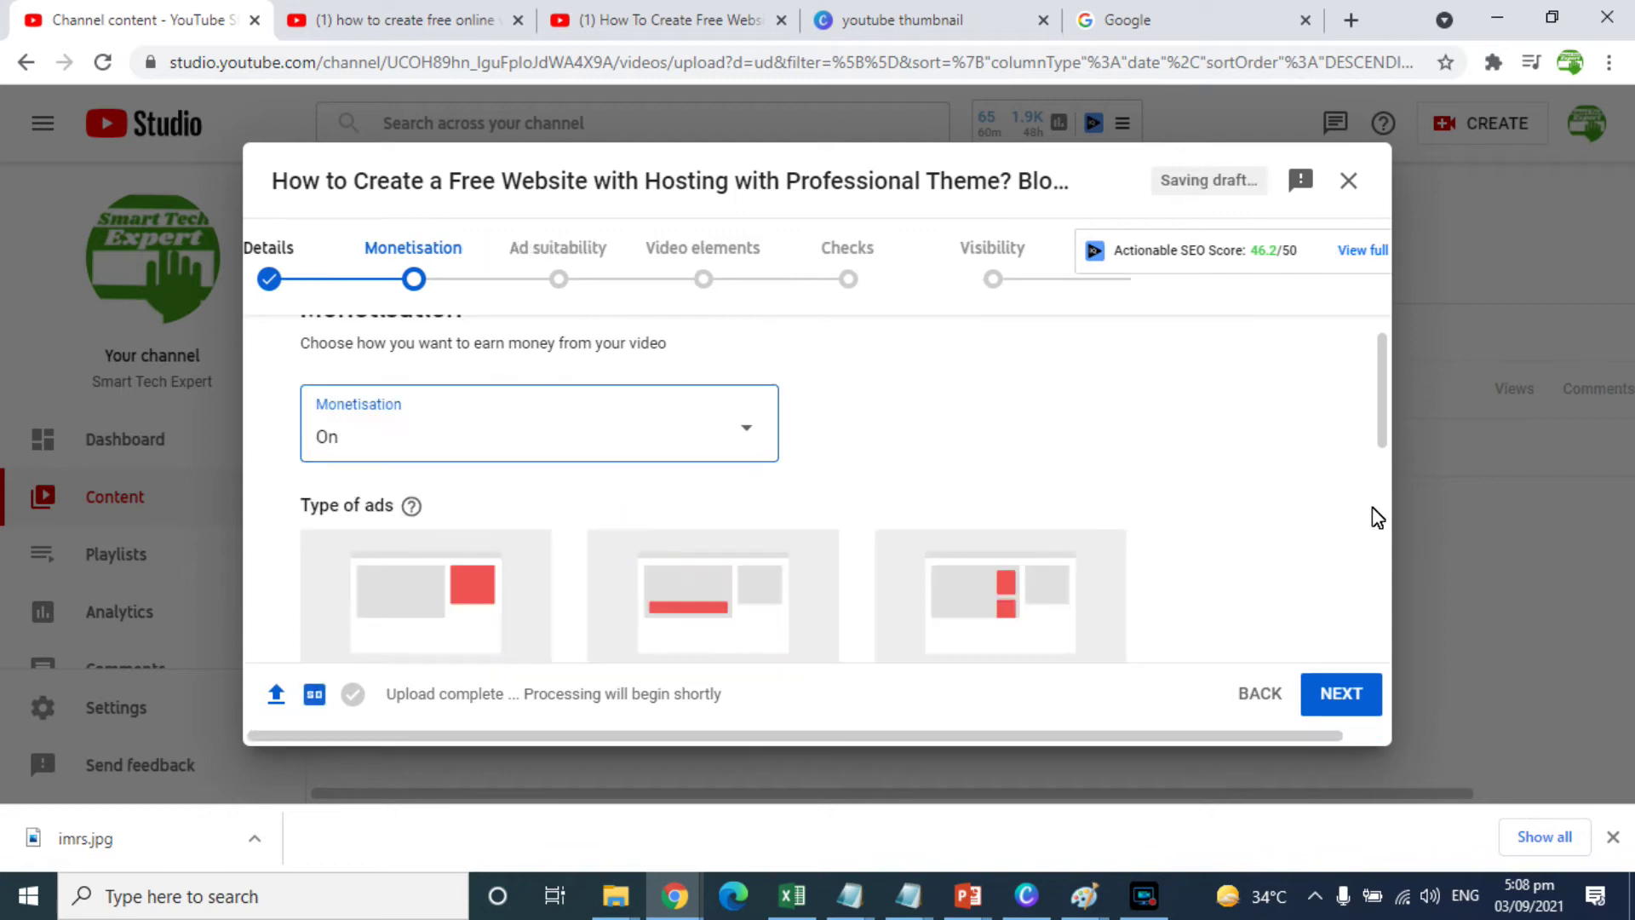
Toggle overlay ads off and back on, enable skippable video ads, and bring the video ad locations into view.
left_click_drag(1383, 431, 1385, 467)
left_click_drag(1383, 476, 1383, 511)
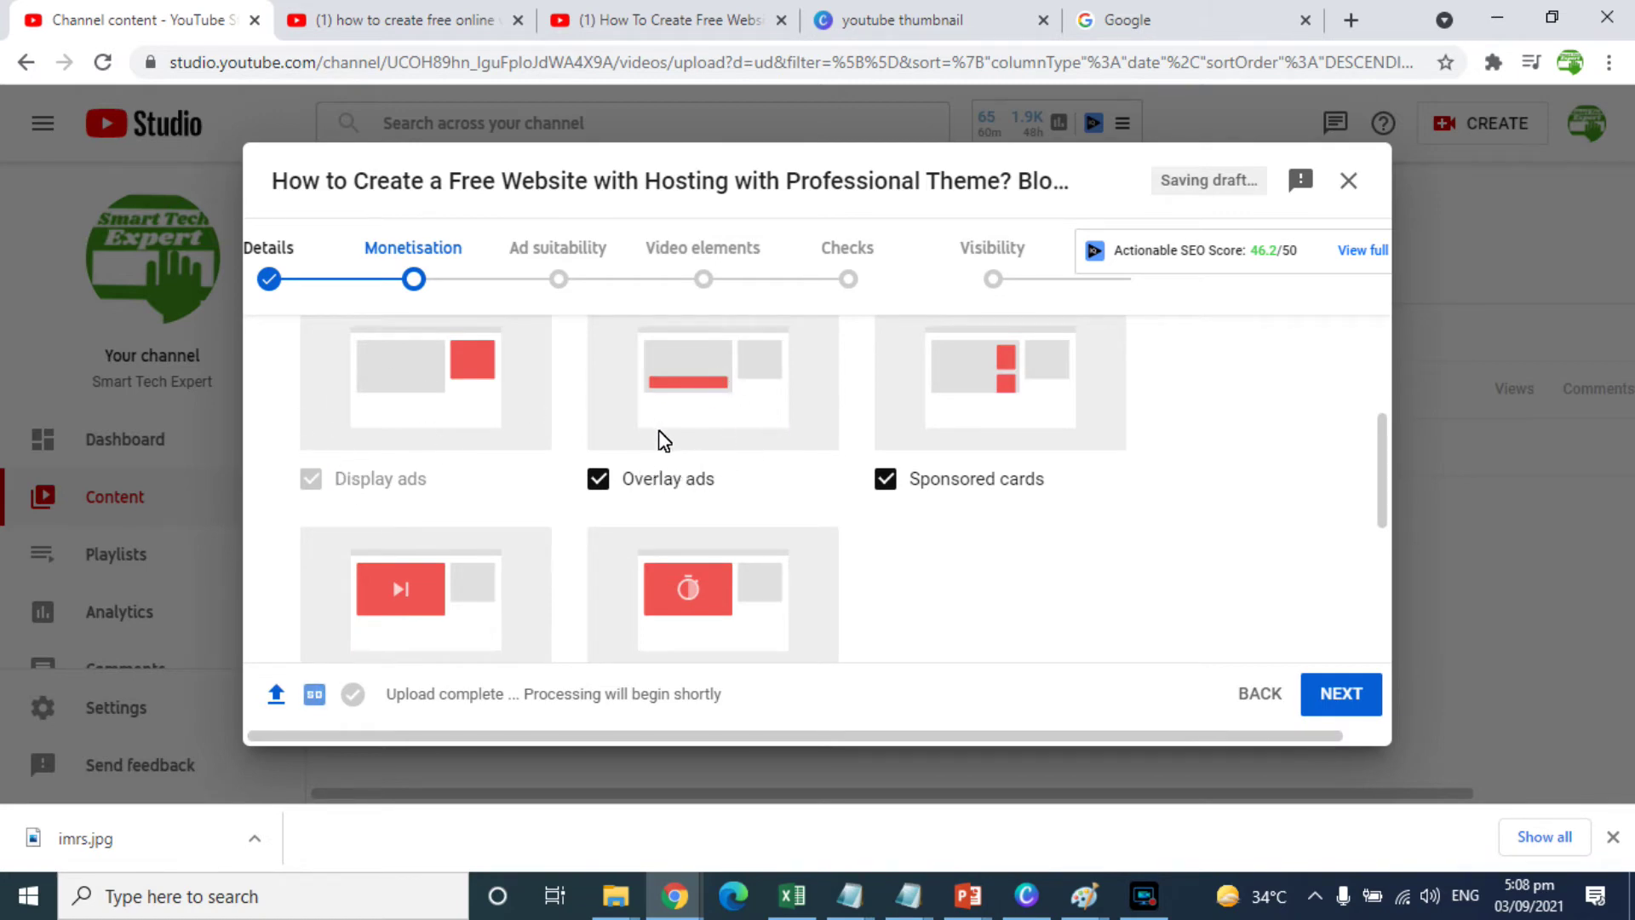
left_click(600, 479)
left_click(601, 482)
left_click_drag(1383, 488, 1383, 544)
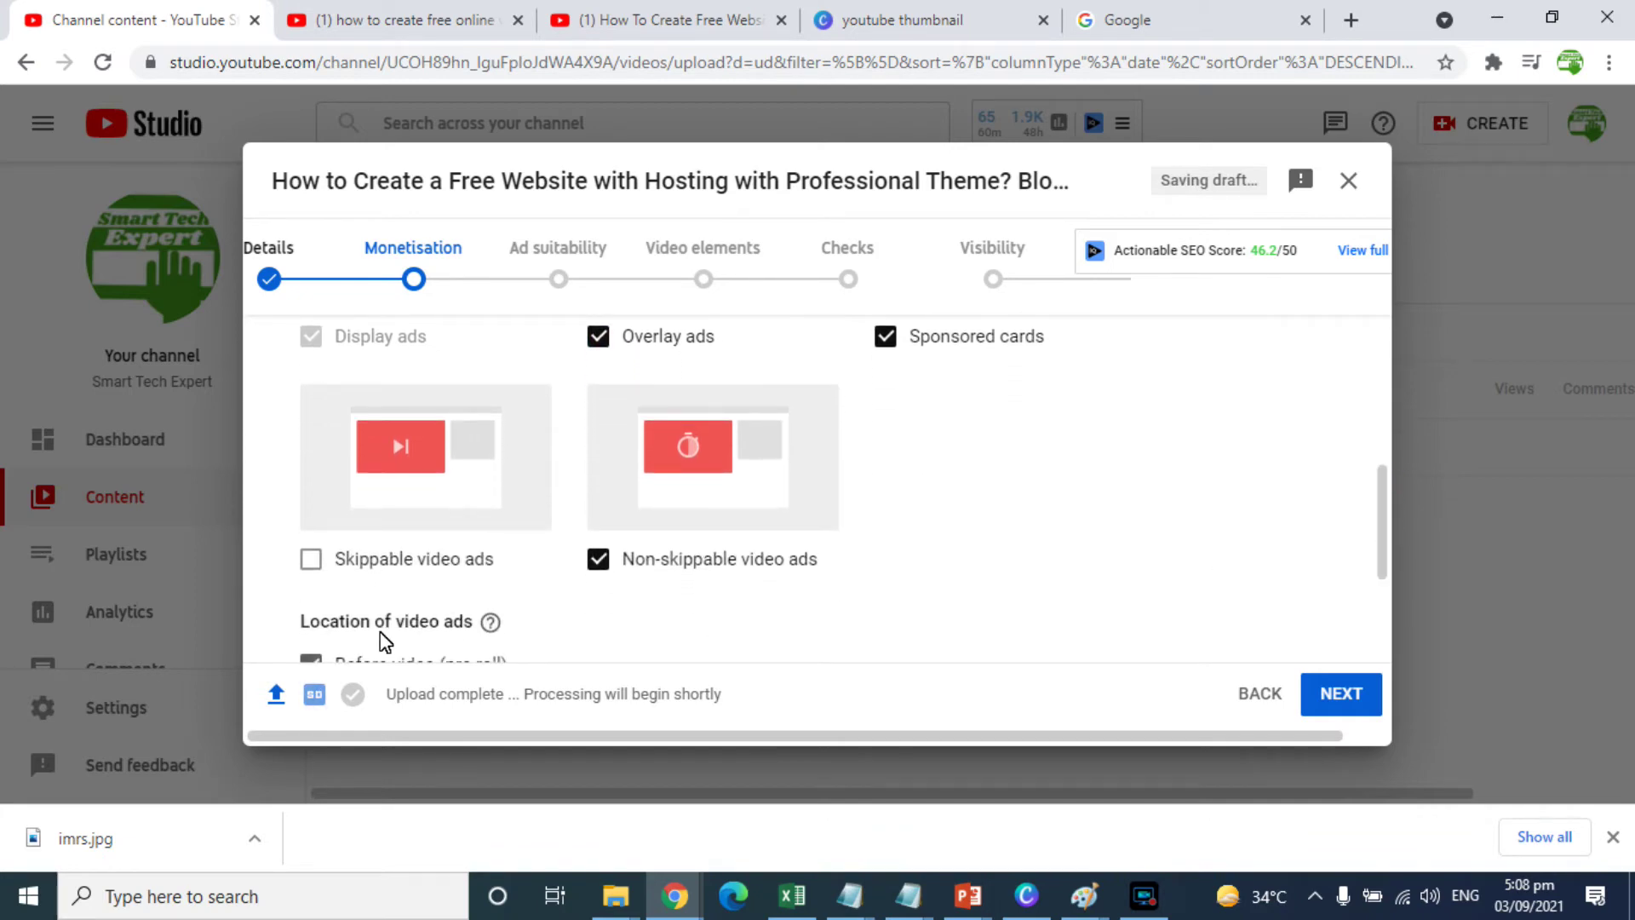
left_click(312, 559)
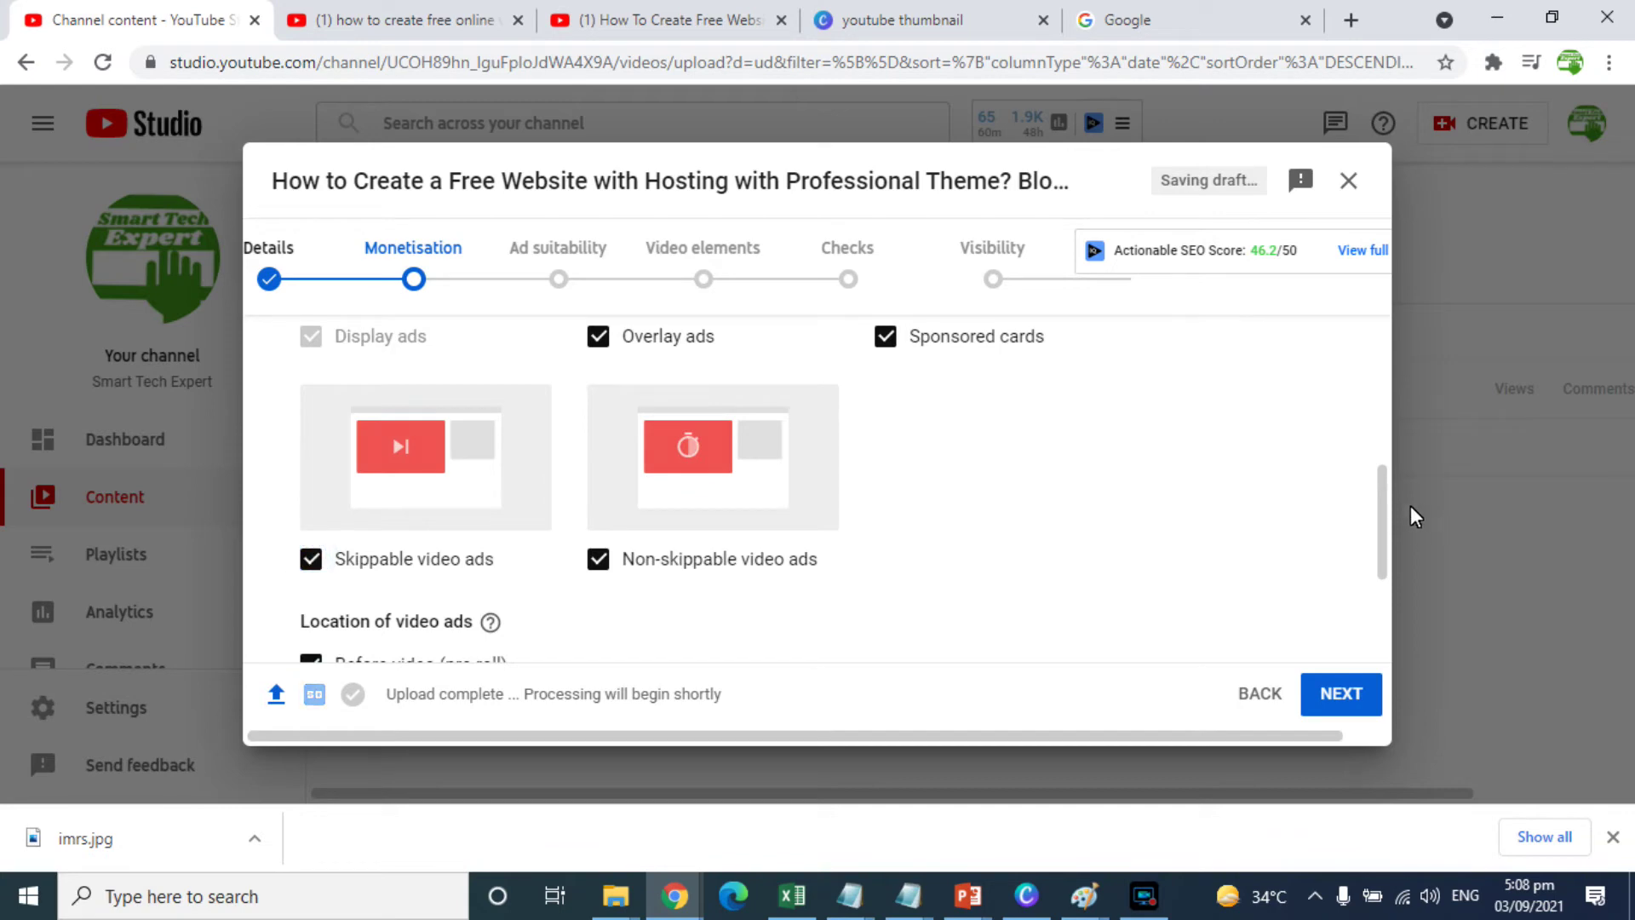
left_click_drag(1379, 507, 1381, 586)
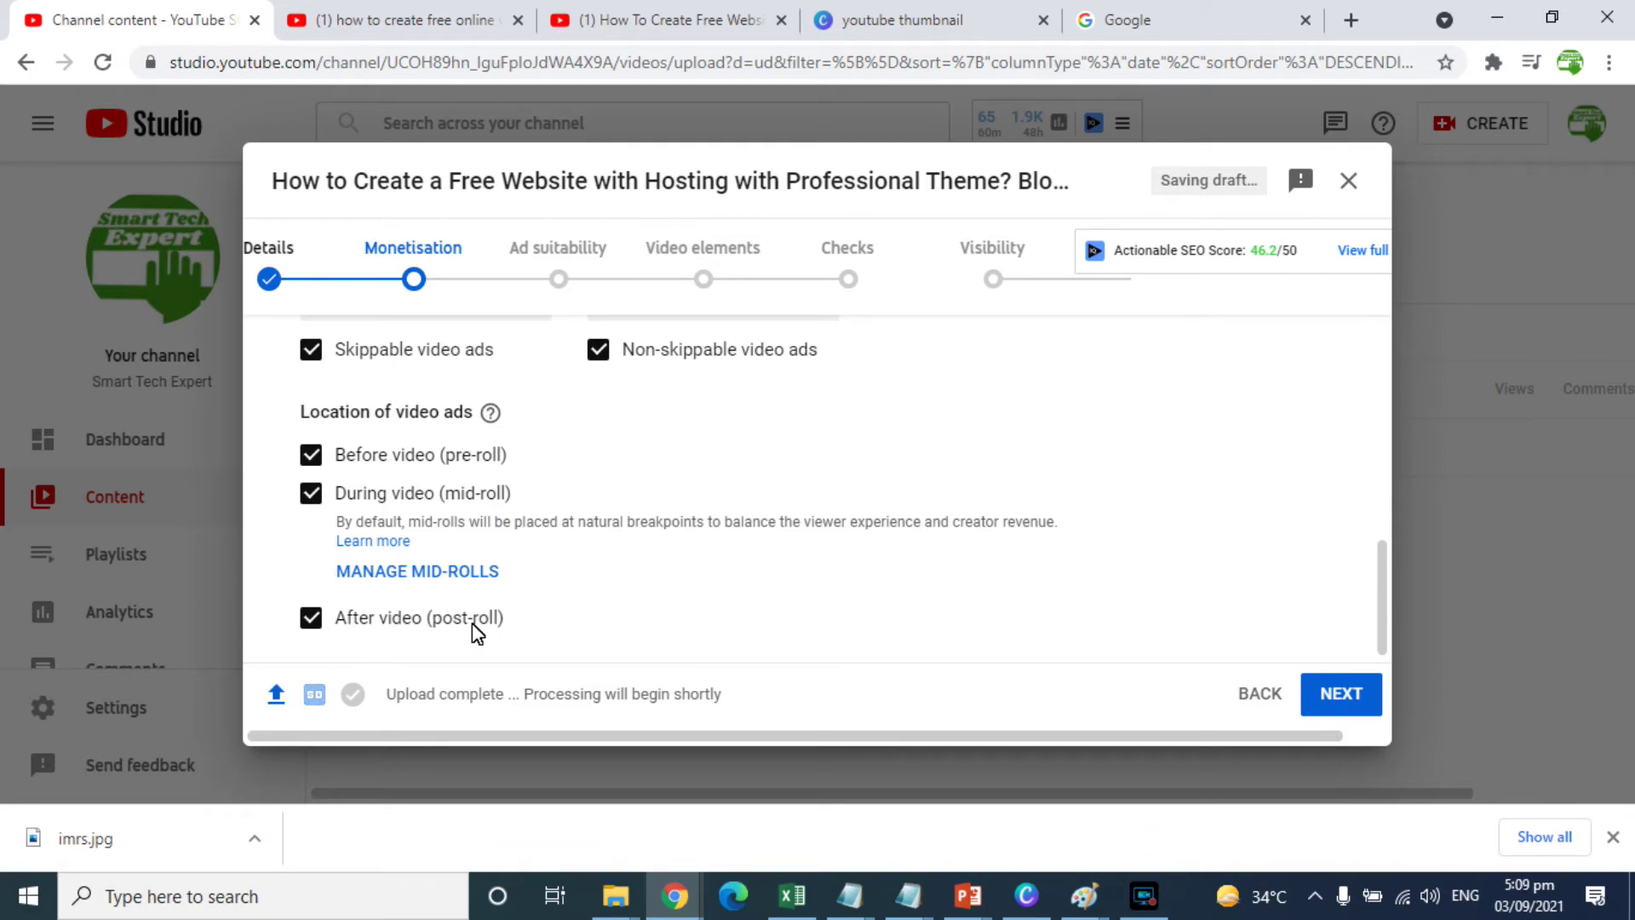
Examine the ad break editor for managing mid-rolls, and leave it by discarding changes.
left_click(437, 571)
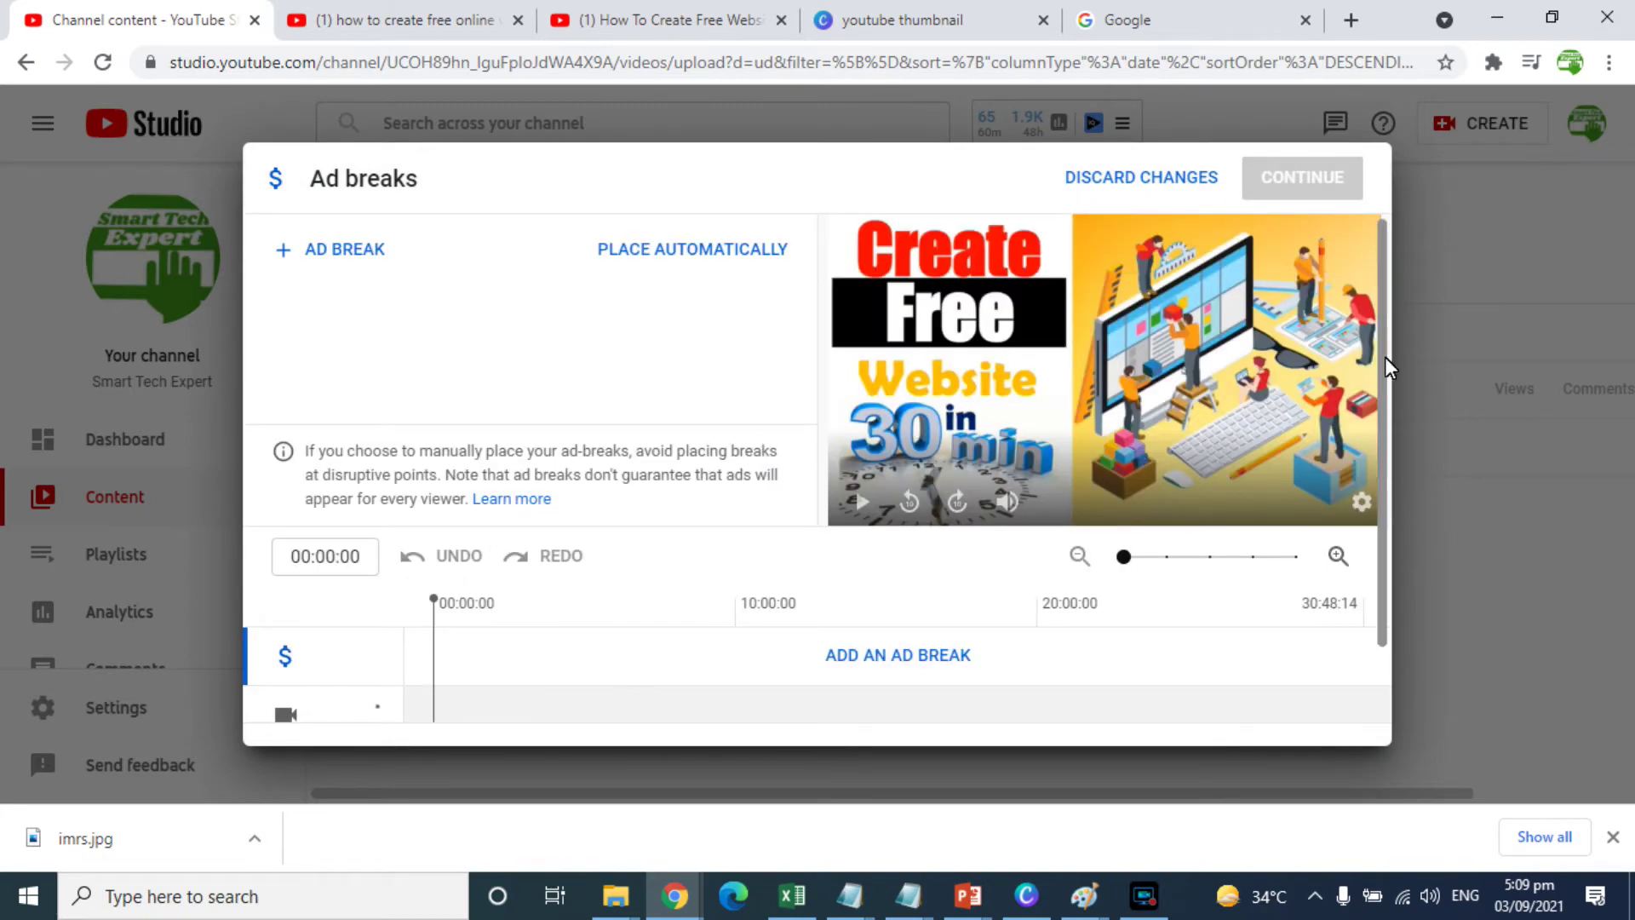
left_click_drag(1381, 356, 1383, 446)
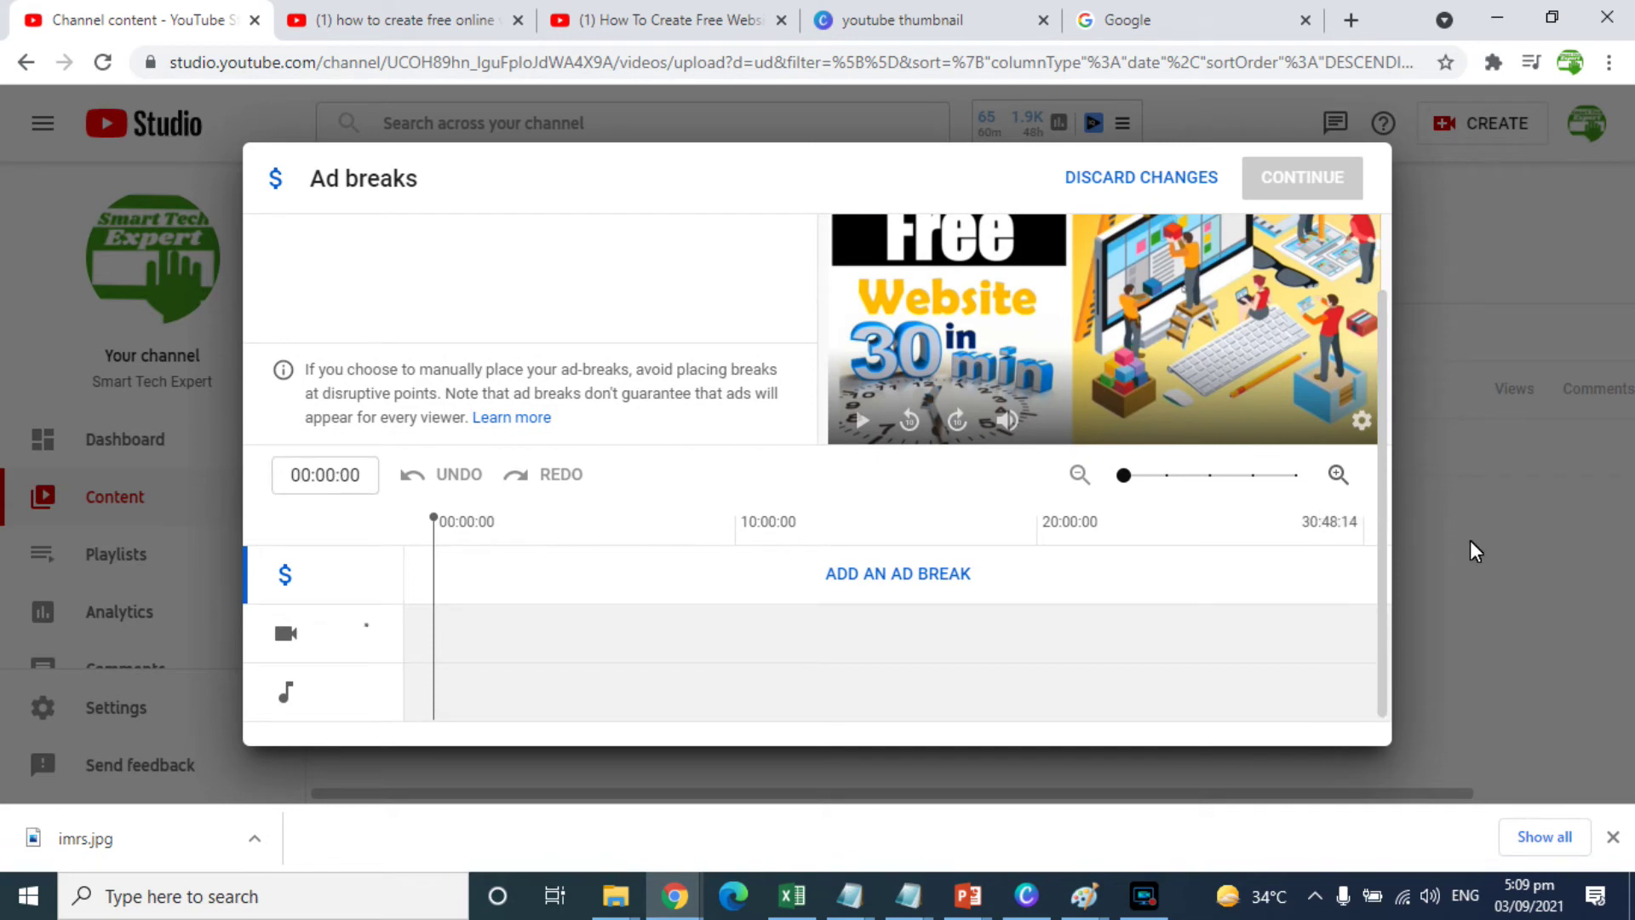
left_click(1189, 179)
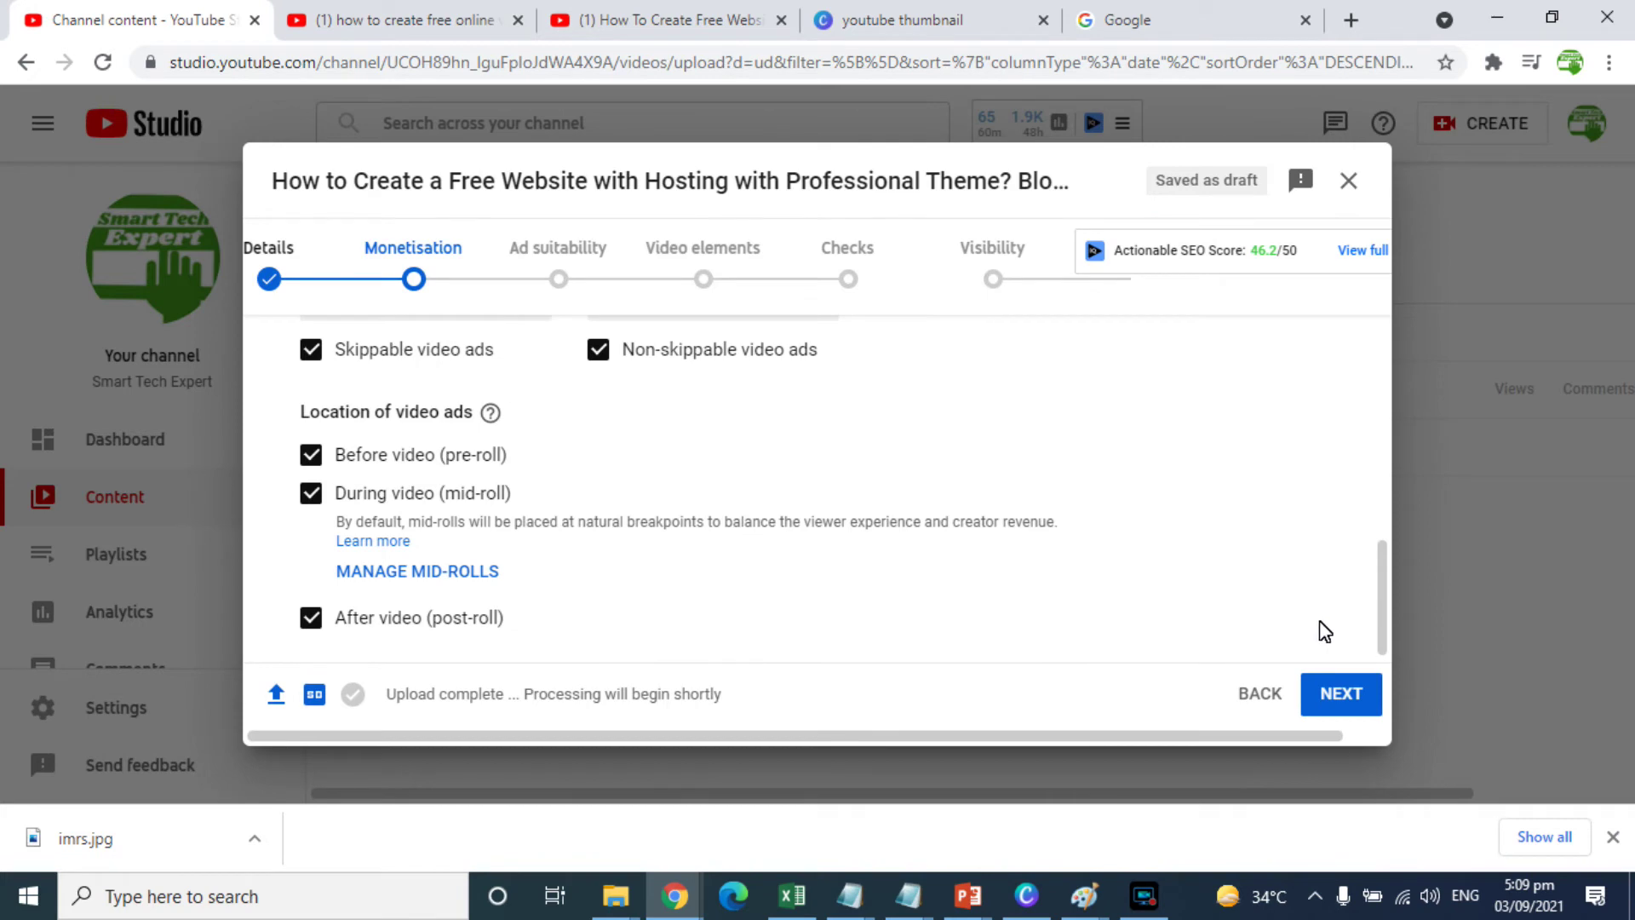
Proceed to Ad suitability, declare "None of the above" for the sensitive content types, and submit the rating.
left_click_drag(1383, 602, 1384, 624)
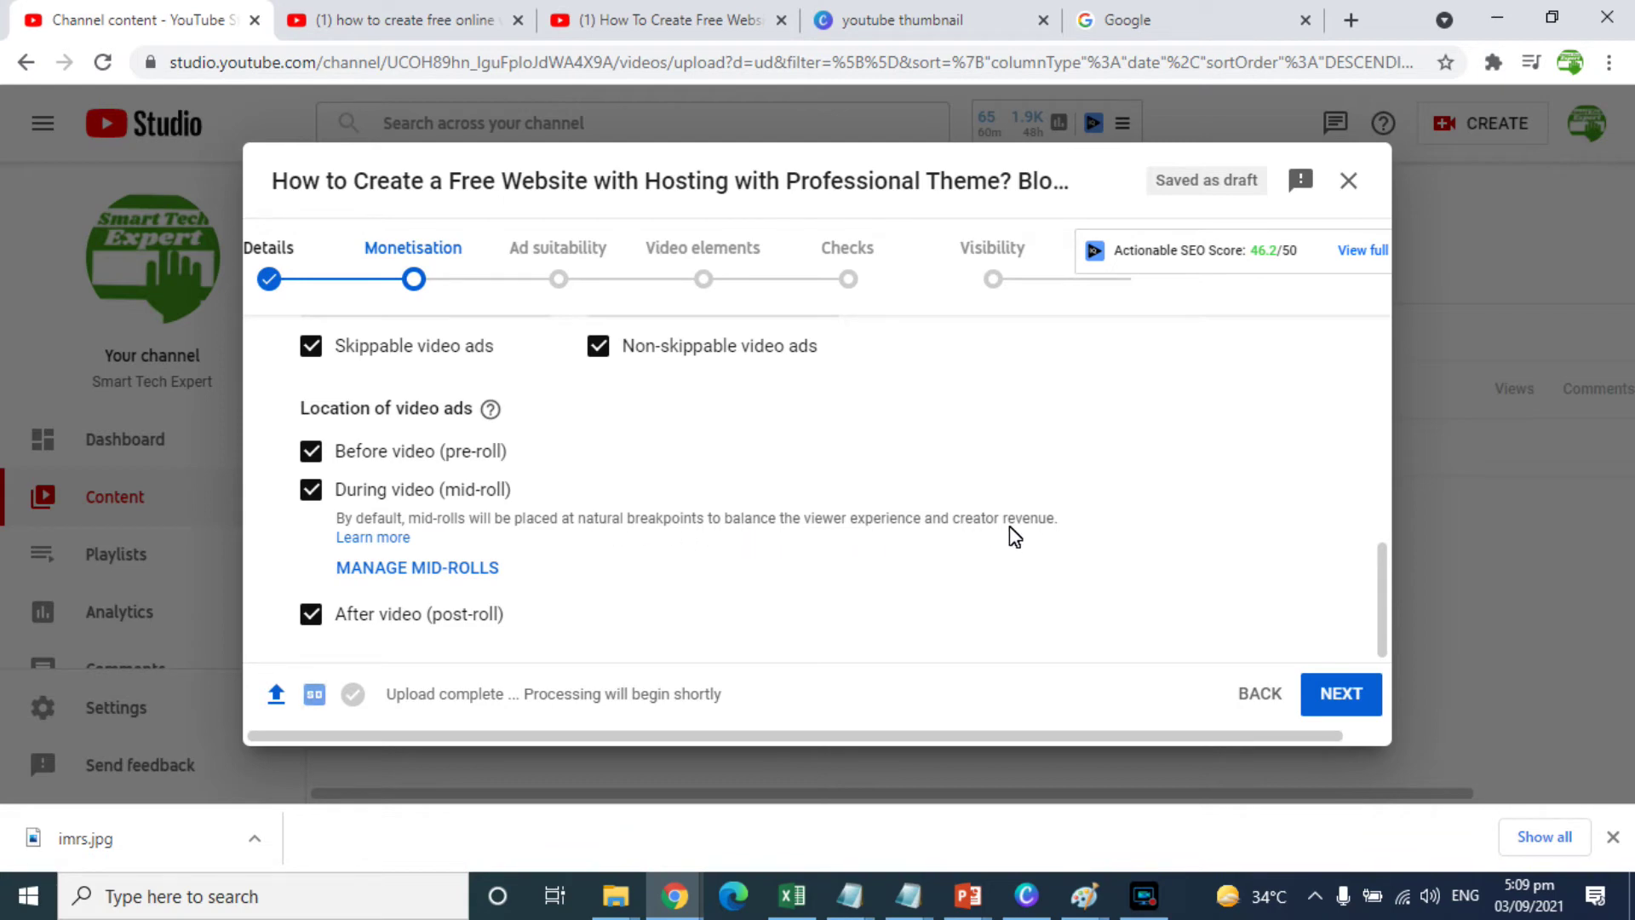
left_click(1346, 692)
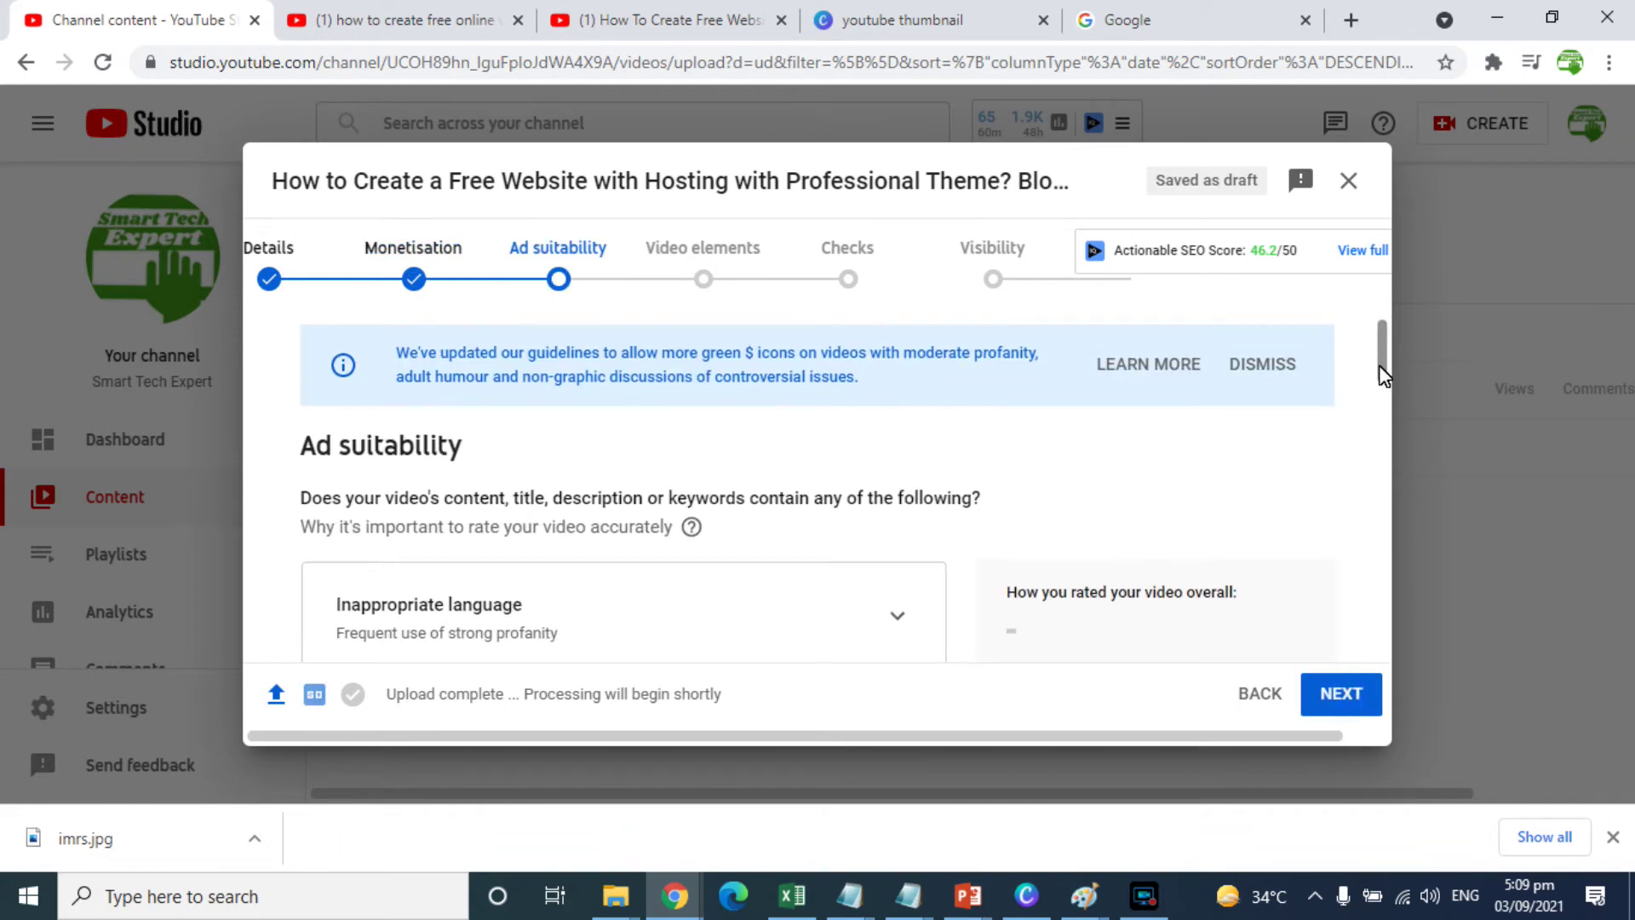
left_click_drag(1382, 375, 1366, 656)
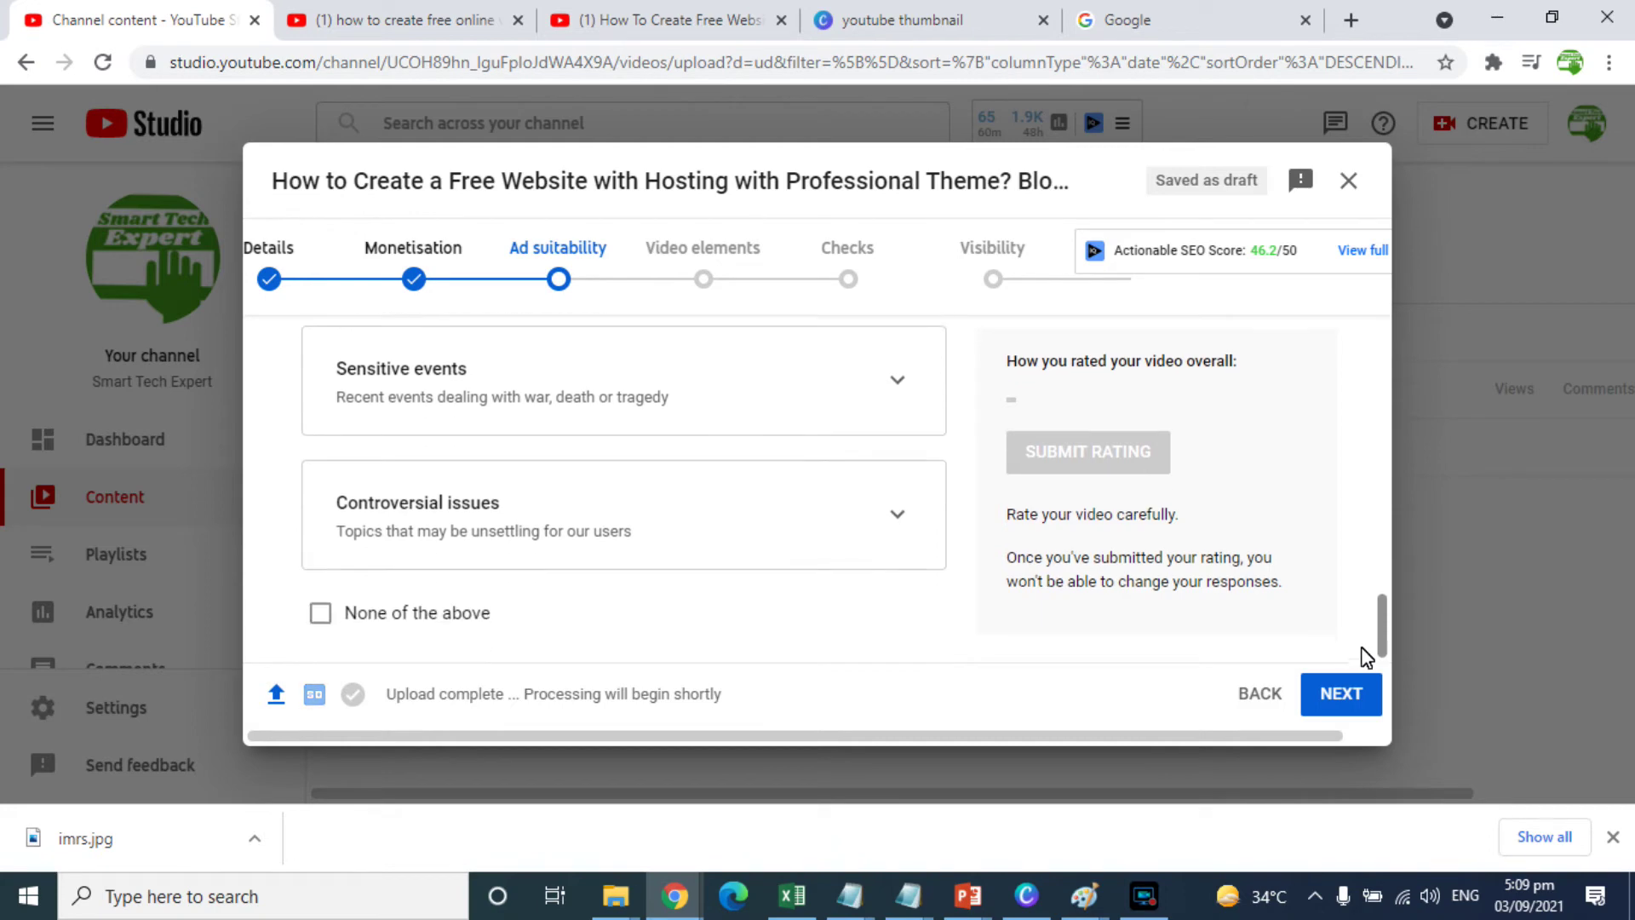
left_click(321, 619)
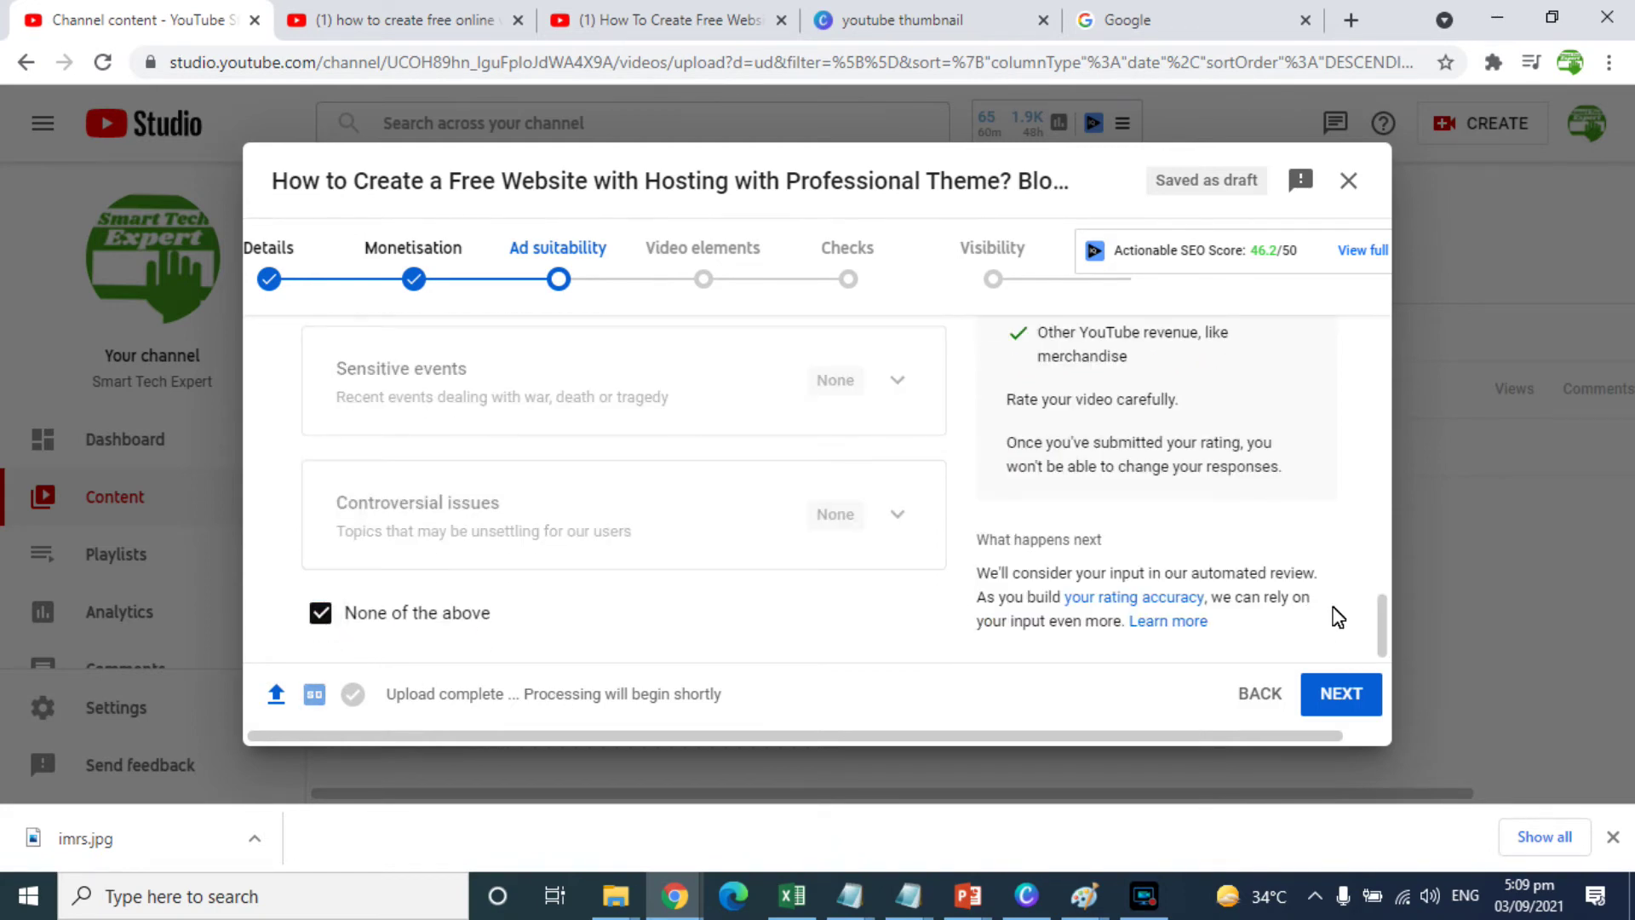
left_click_drag(1382, 630, 1376, 412)
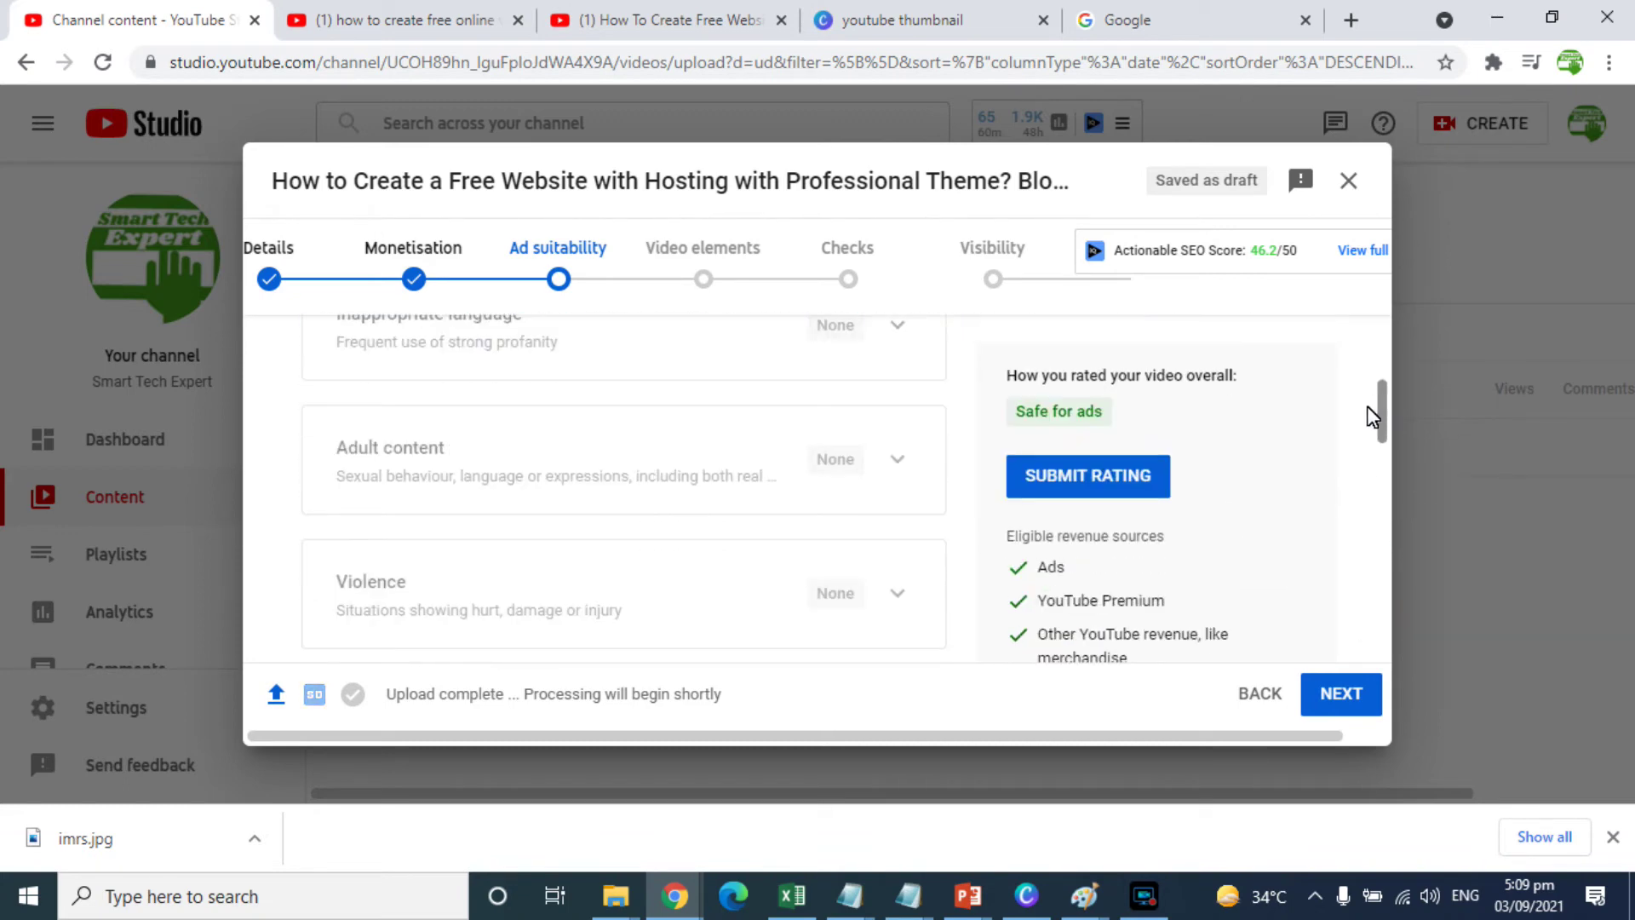
left_click(1085, 475)
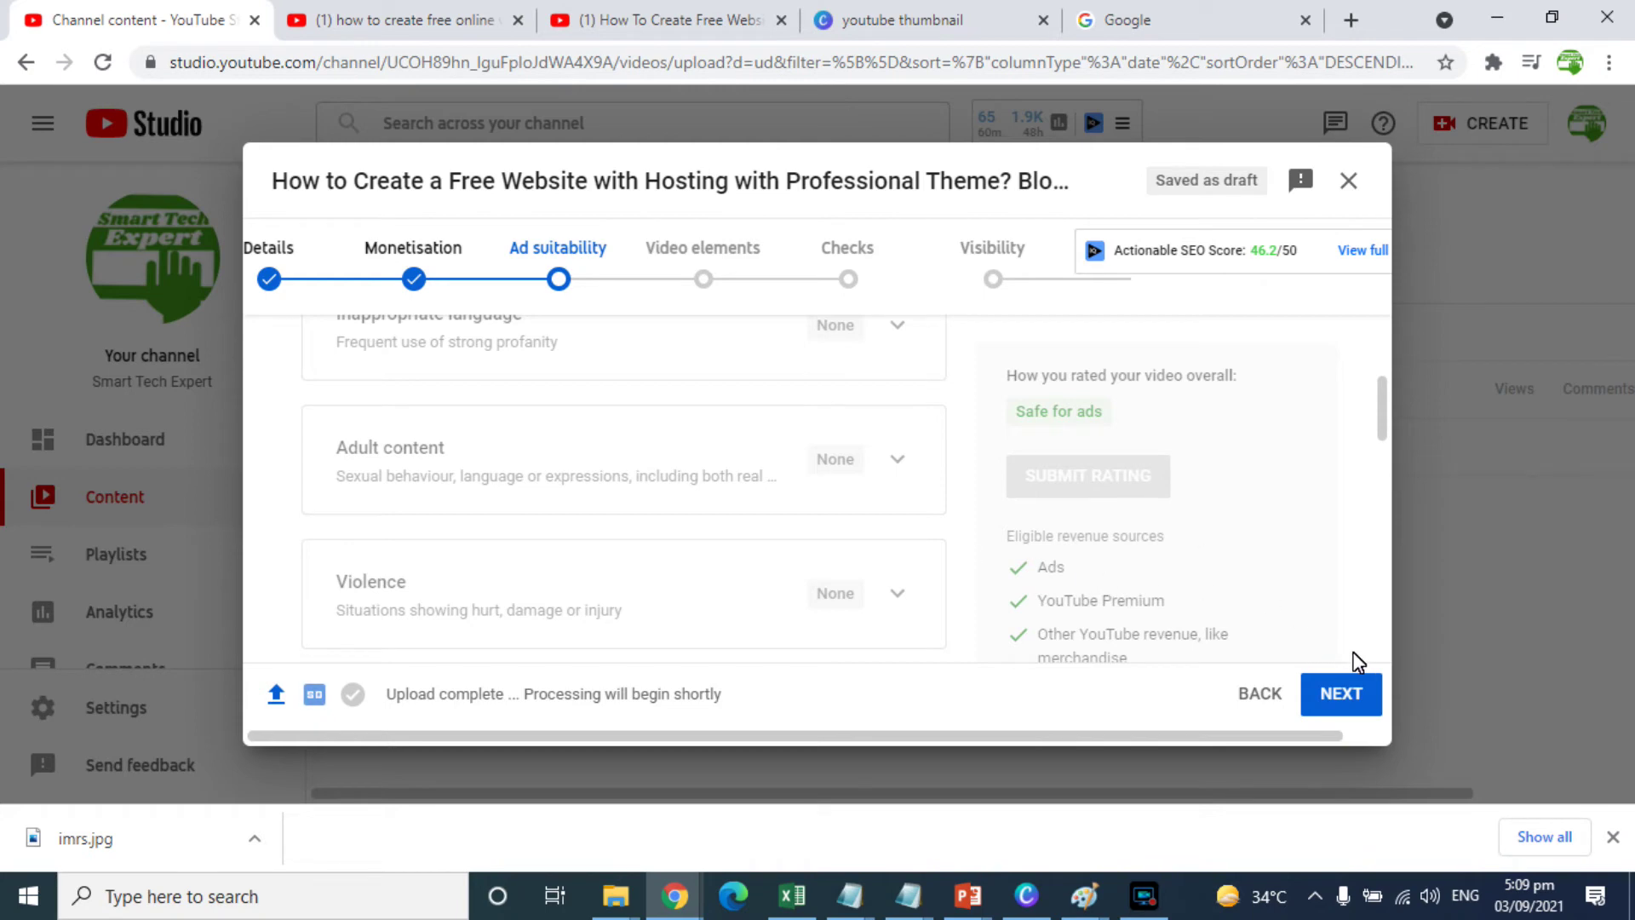
Proceed to Video elements and add an end screen using the layout imported from the latest video.
left_click(1343, 693)
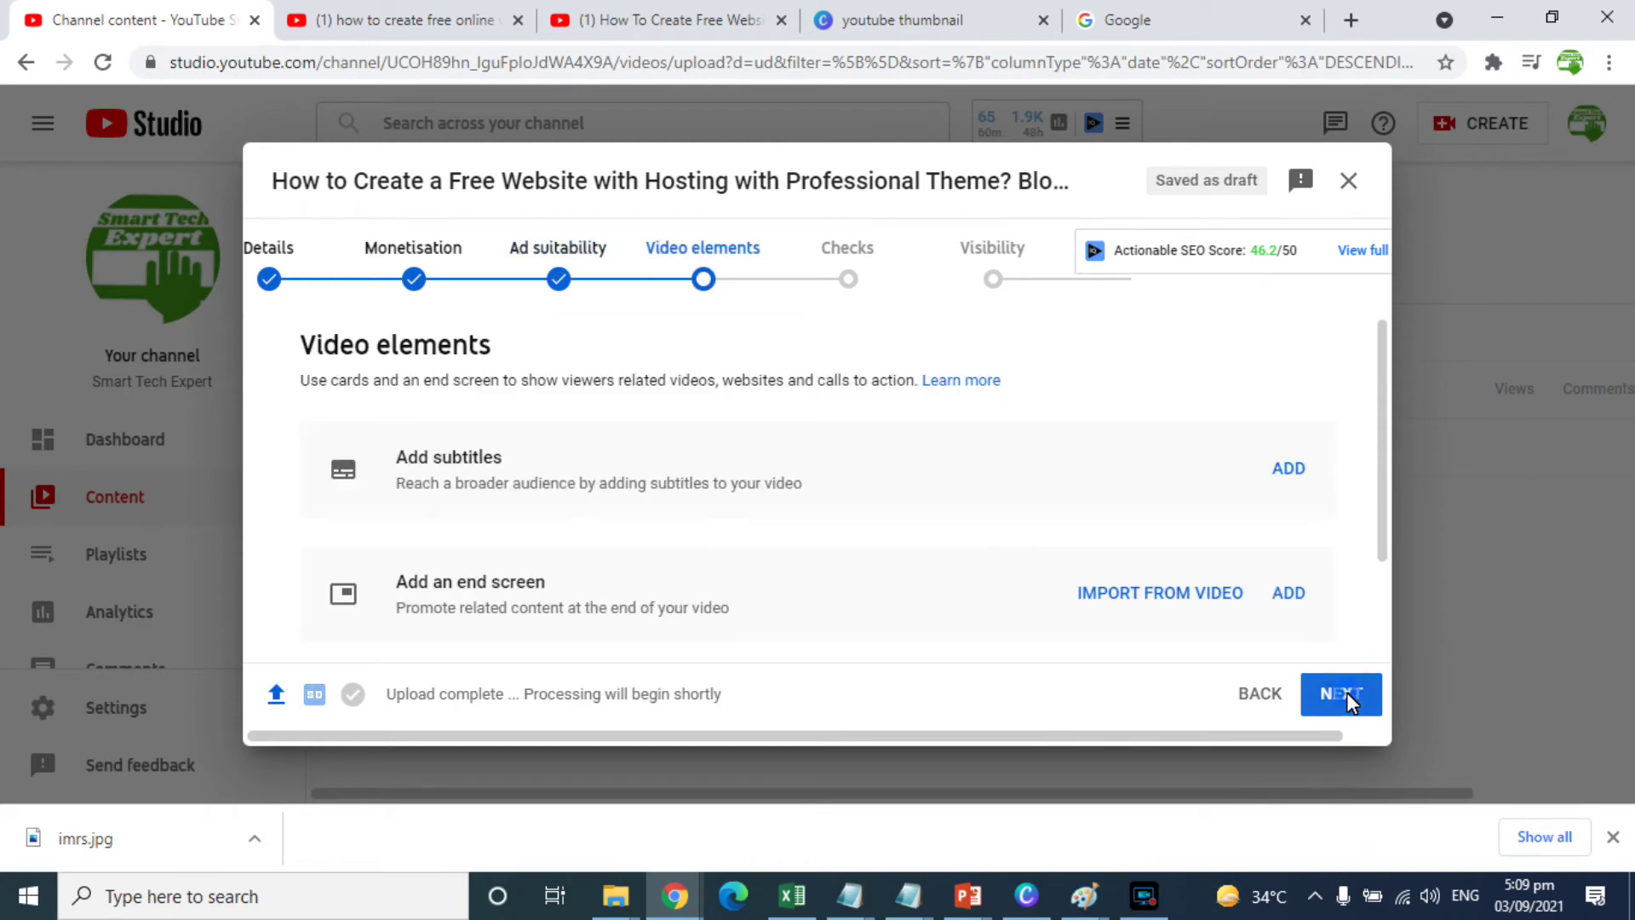
scroll(1381, 482, "down", 1)
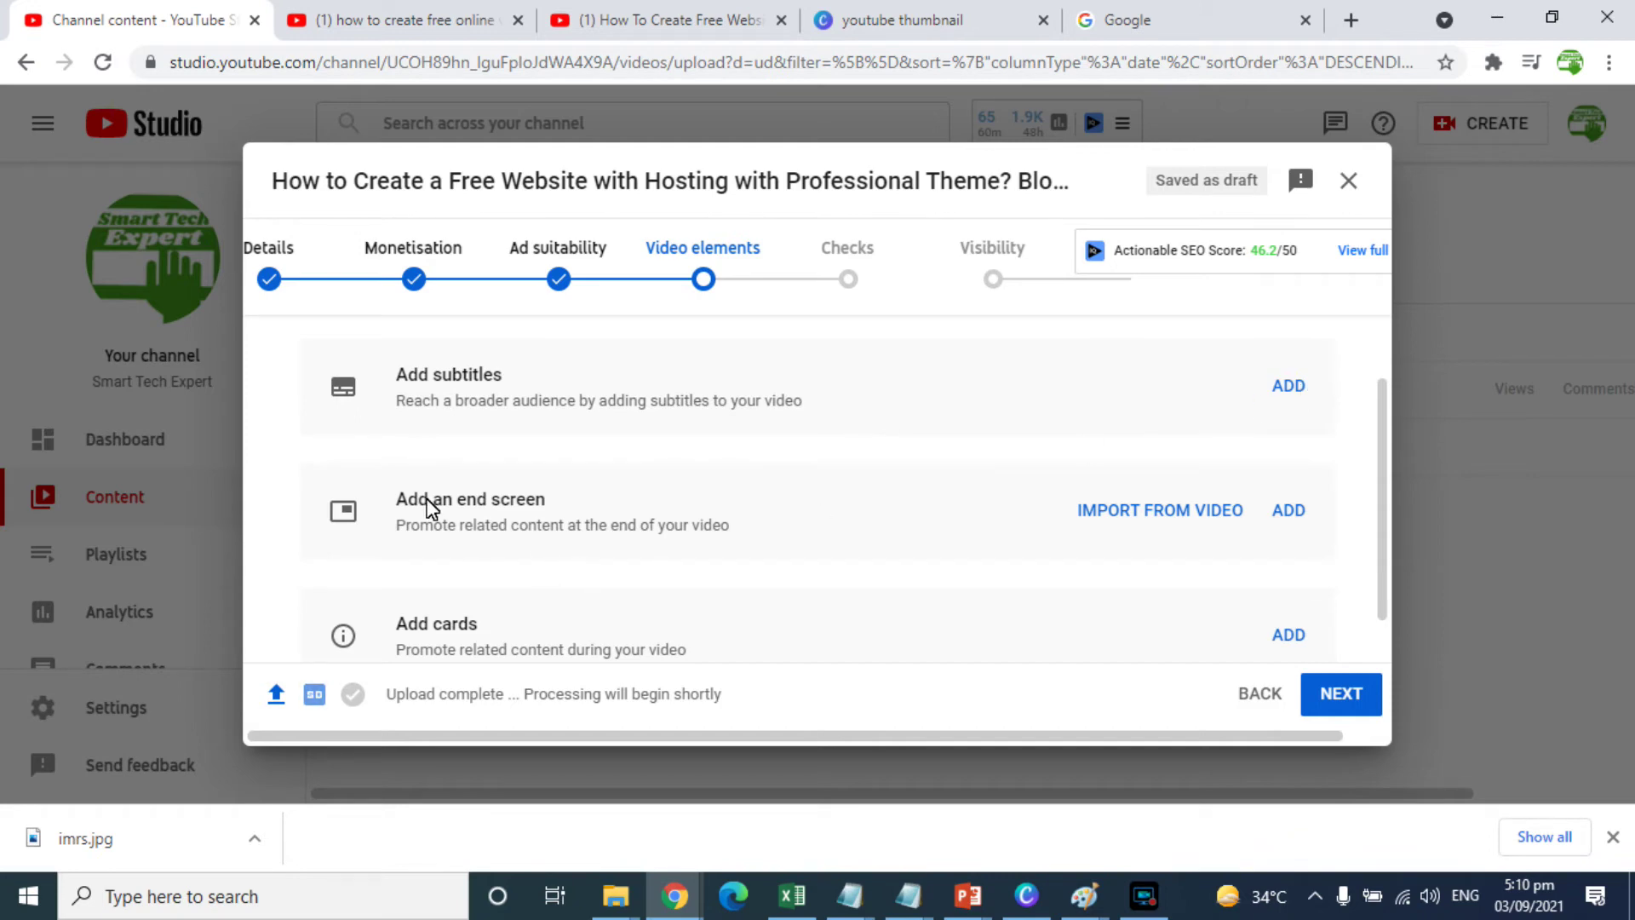
left_click(1286, 513)
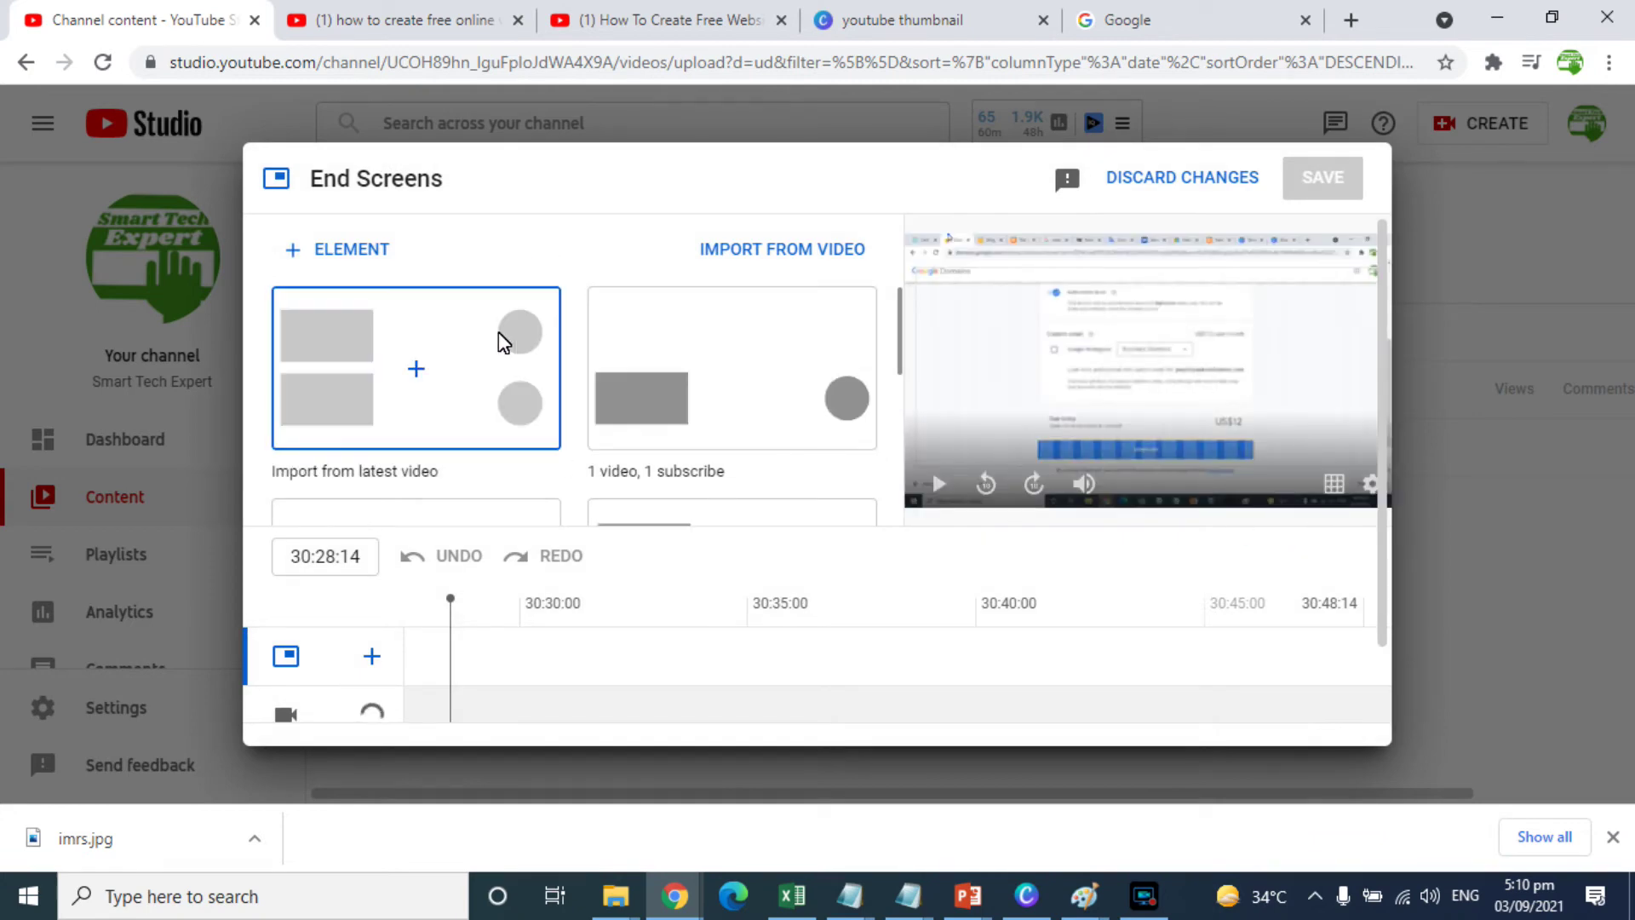
left_click(895, 334)
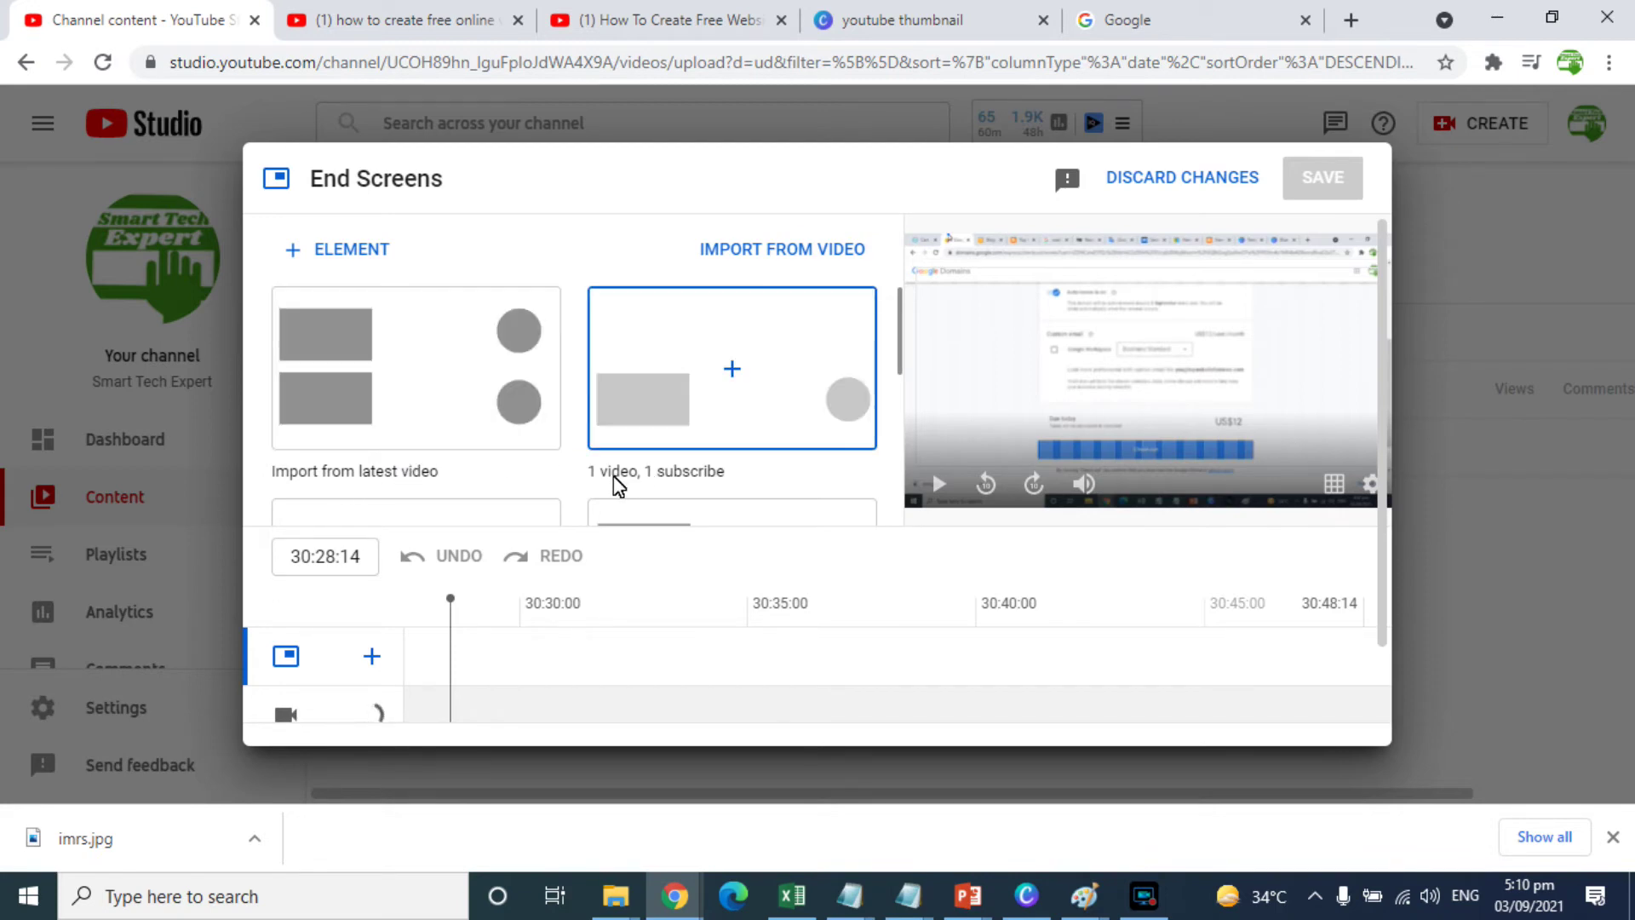
left_click(901, 338)
mouse_move(901, 339)
left_mouse_down()
mouse_move(913, 526)
mouse_move(909, 318)
left_mouse_up()
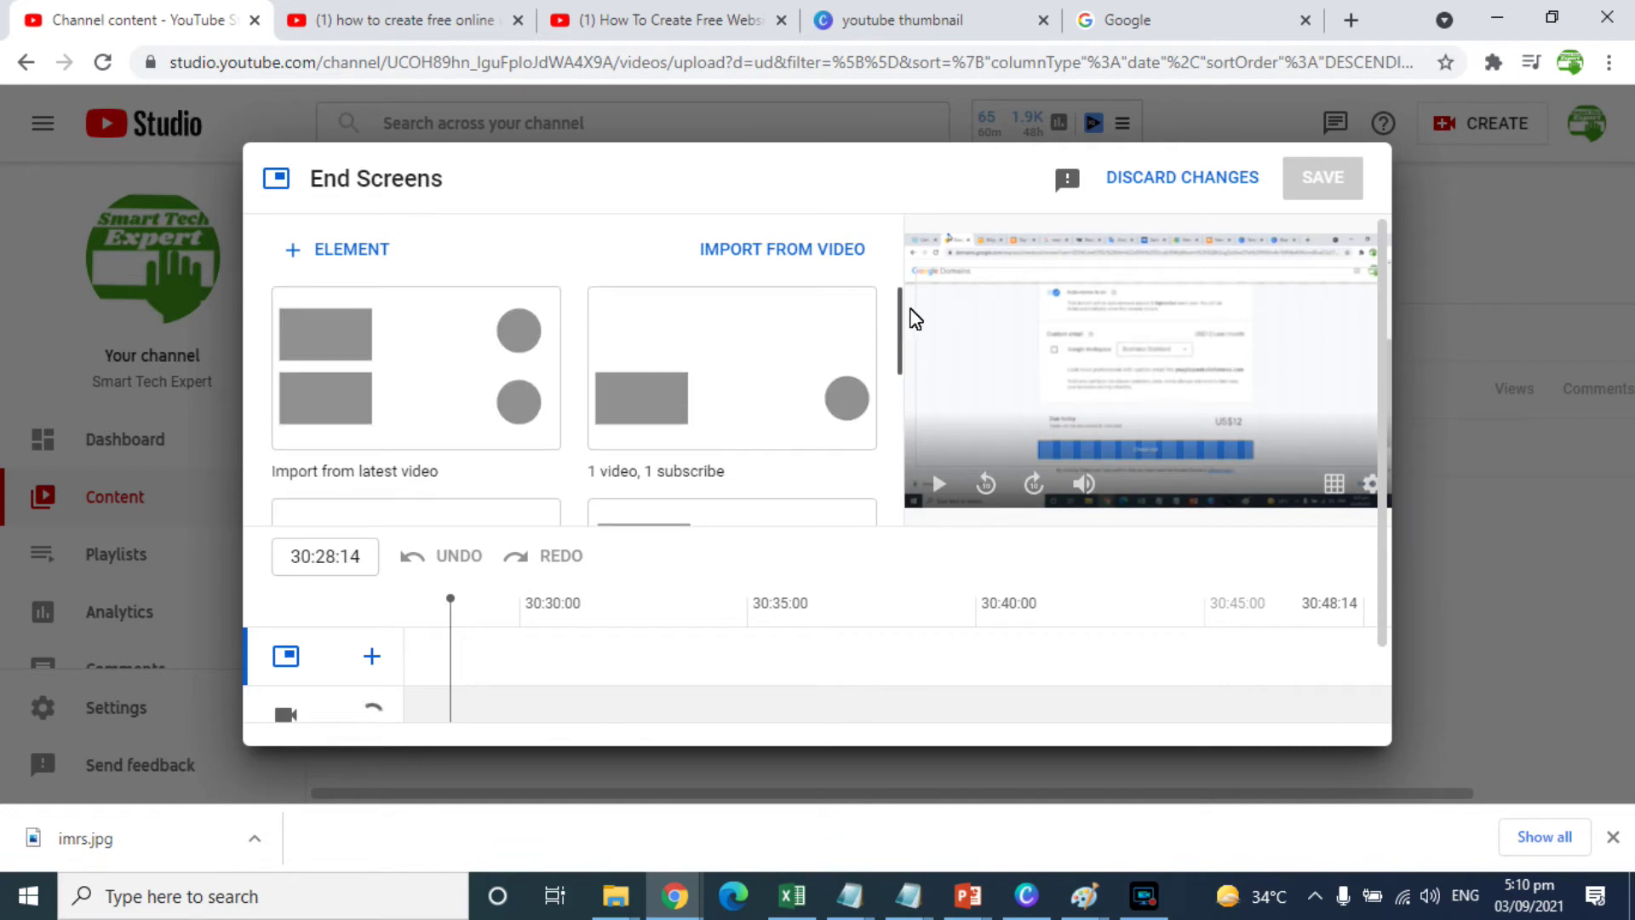
left_click(429, 372)
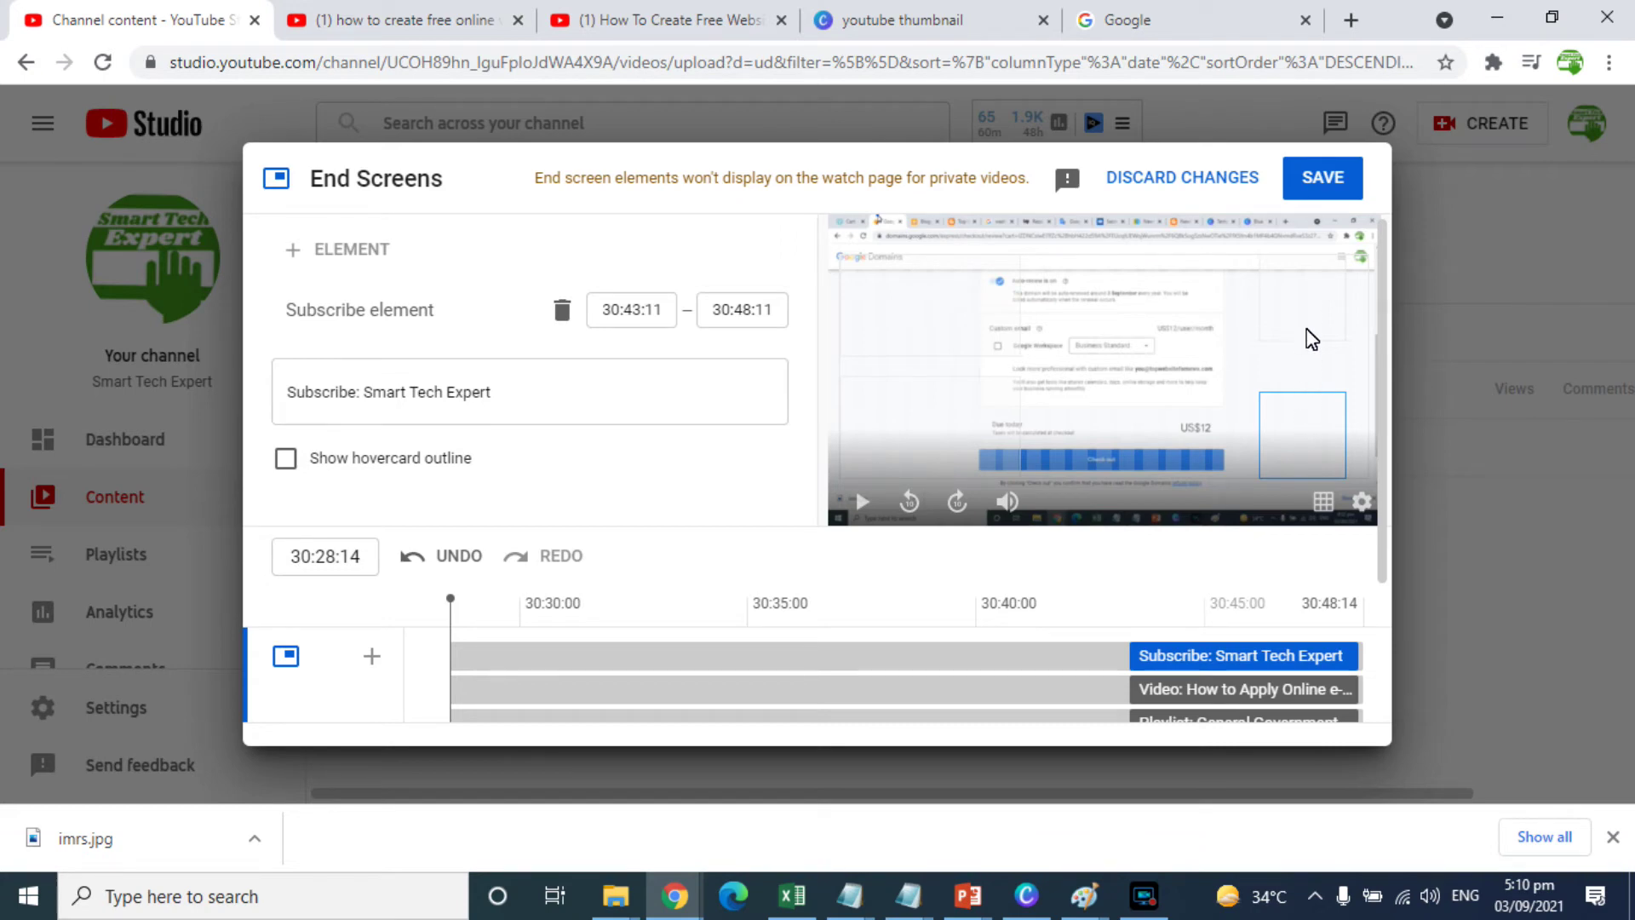
Search your videos for "youtub" and set the end screen's video element to "Top 10 Points before create your YouTube Channel".
left_click(942, 314)
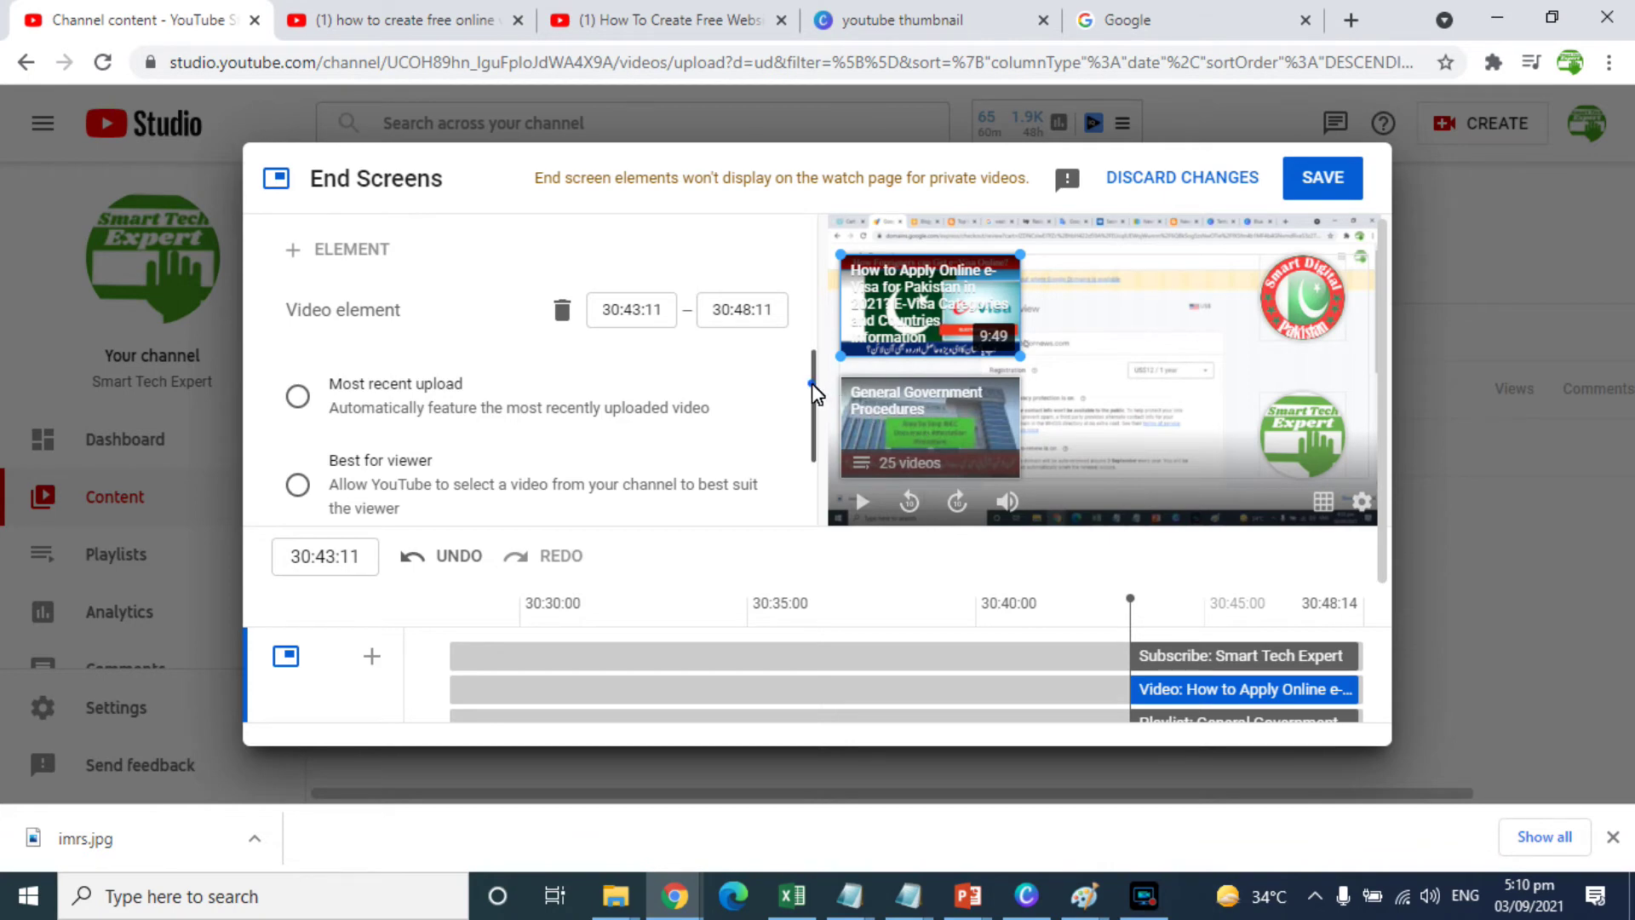
left_click_drag(813, 392, 811, 446)
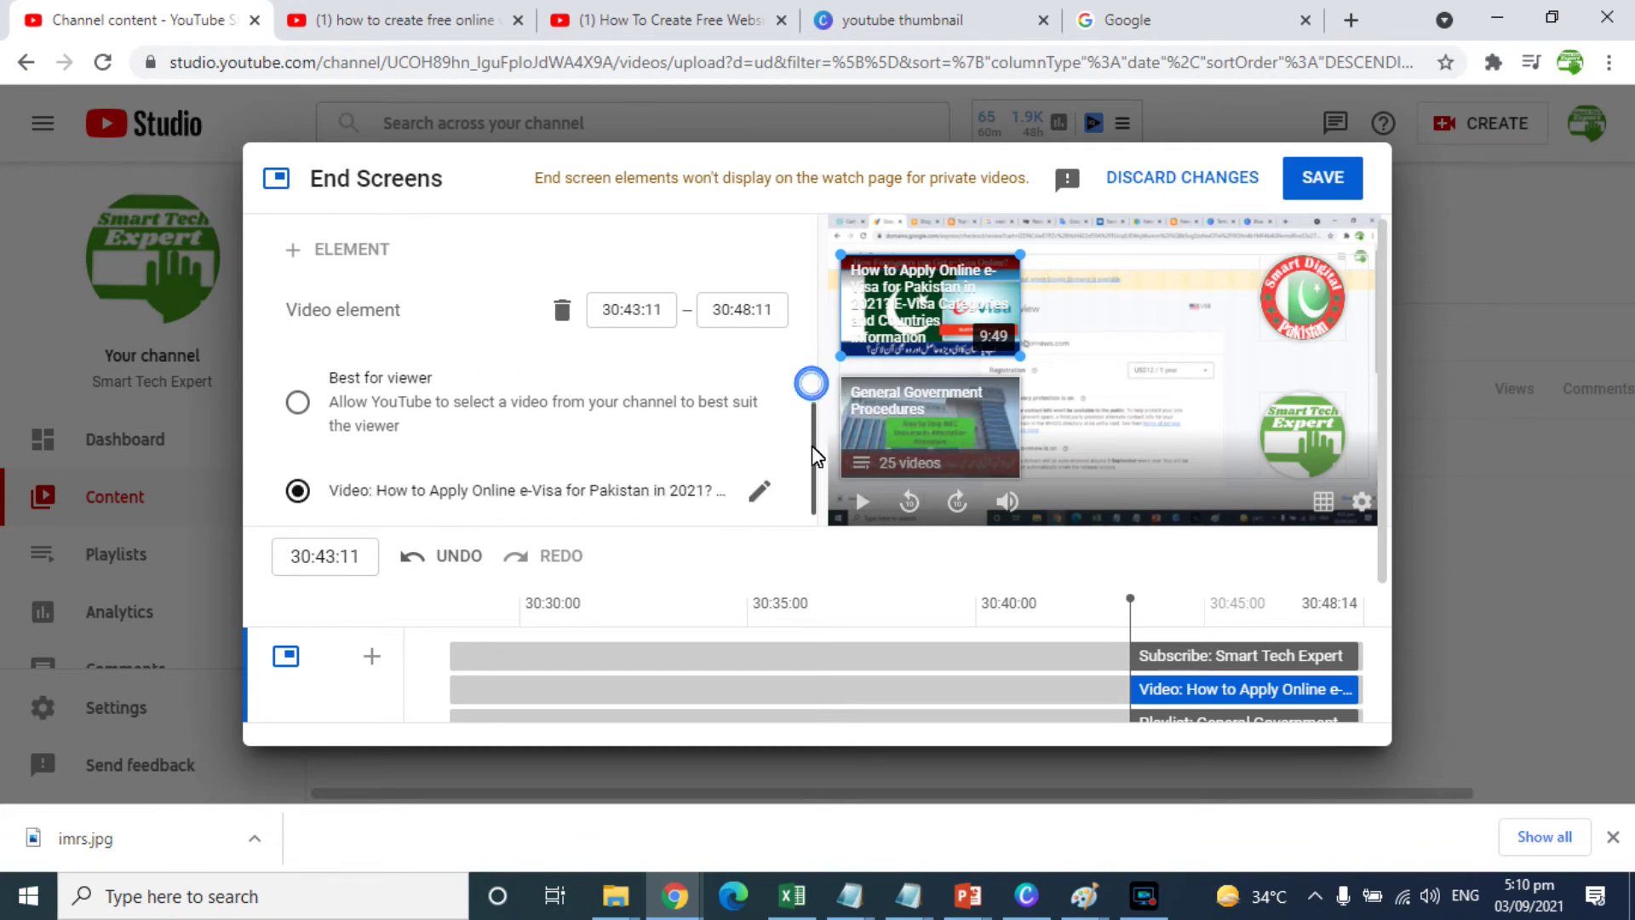
left_click(756, 482)
type("youtub")
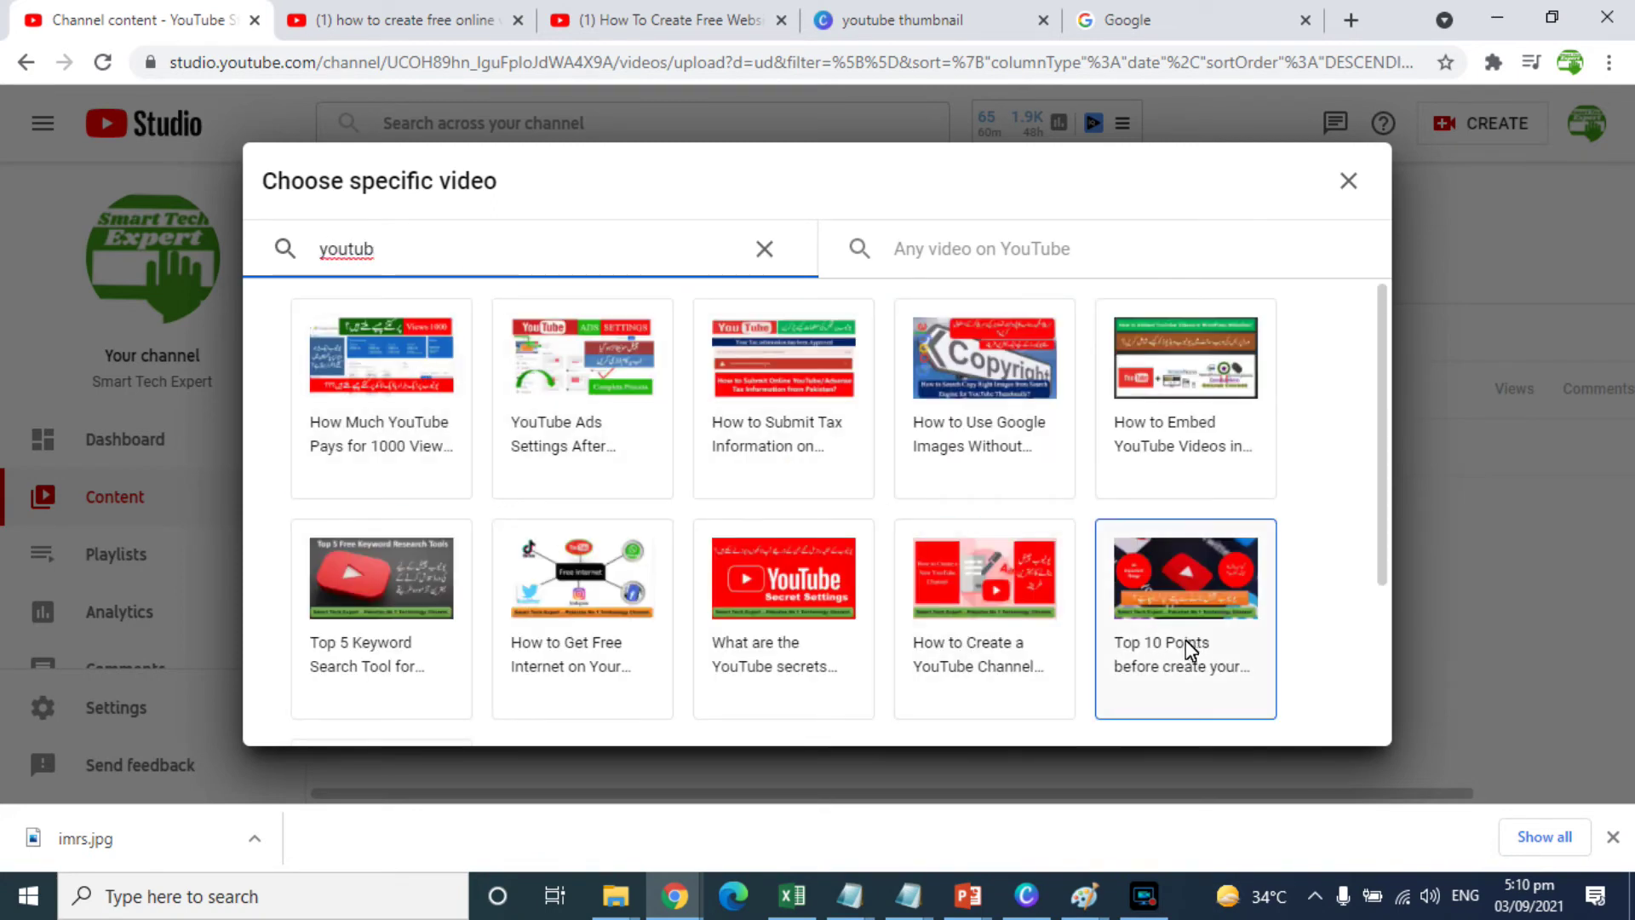
left_click(1177, 581)
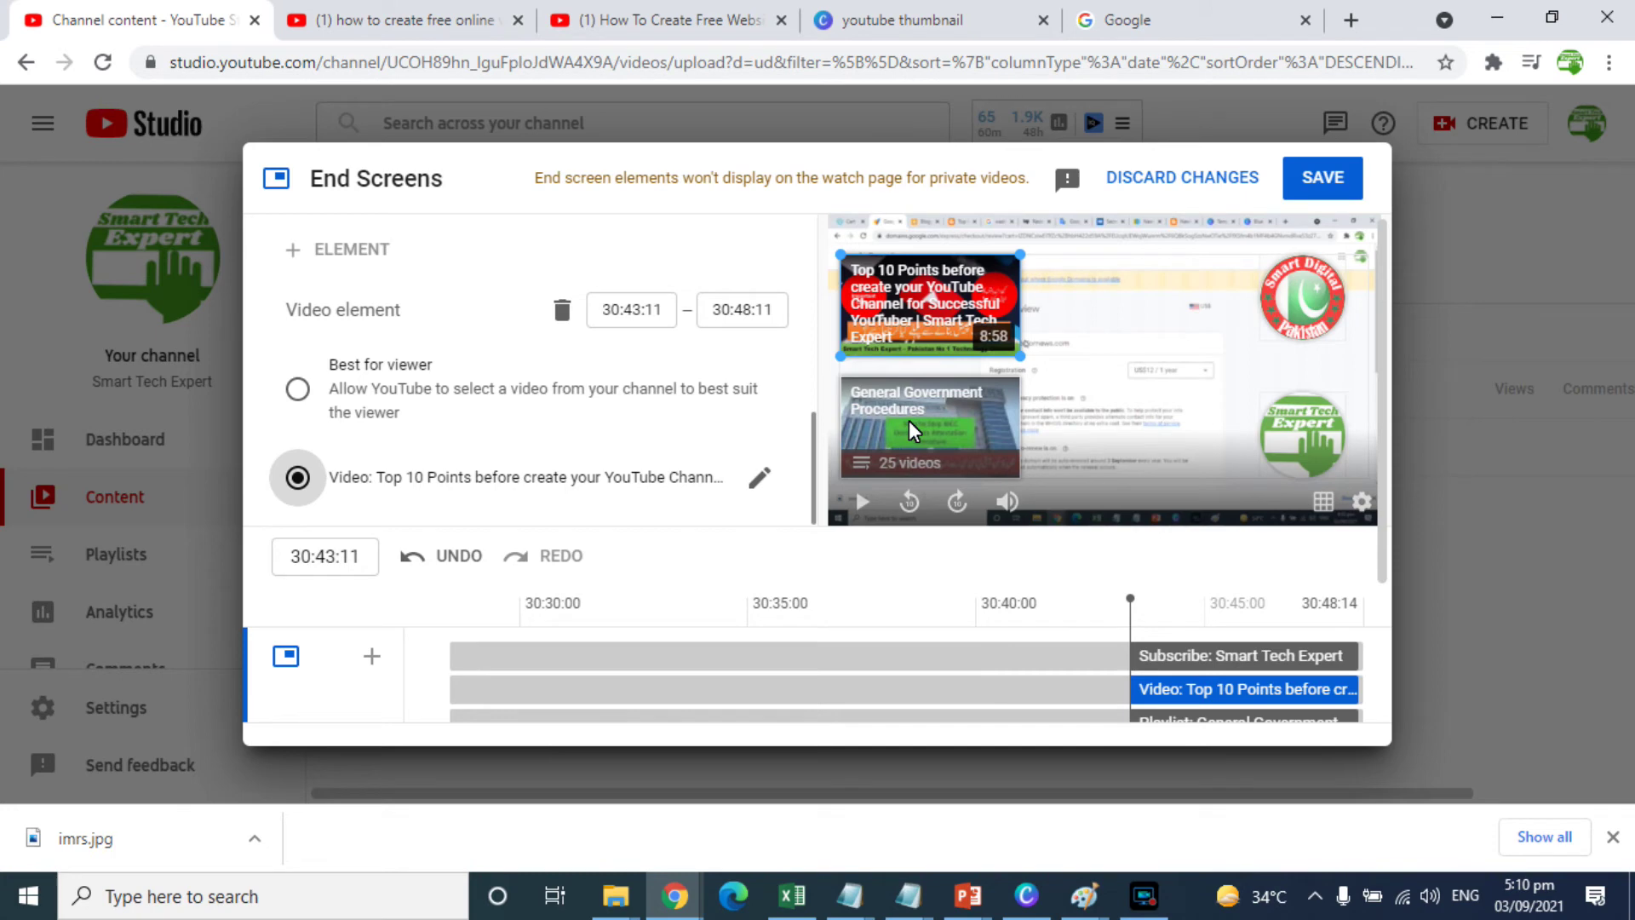
Change the end screen's playlist element to YouTube Tutorials and save the end screen.
left_click(907, 421)
left_click(758, 393)
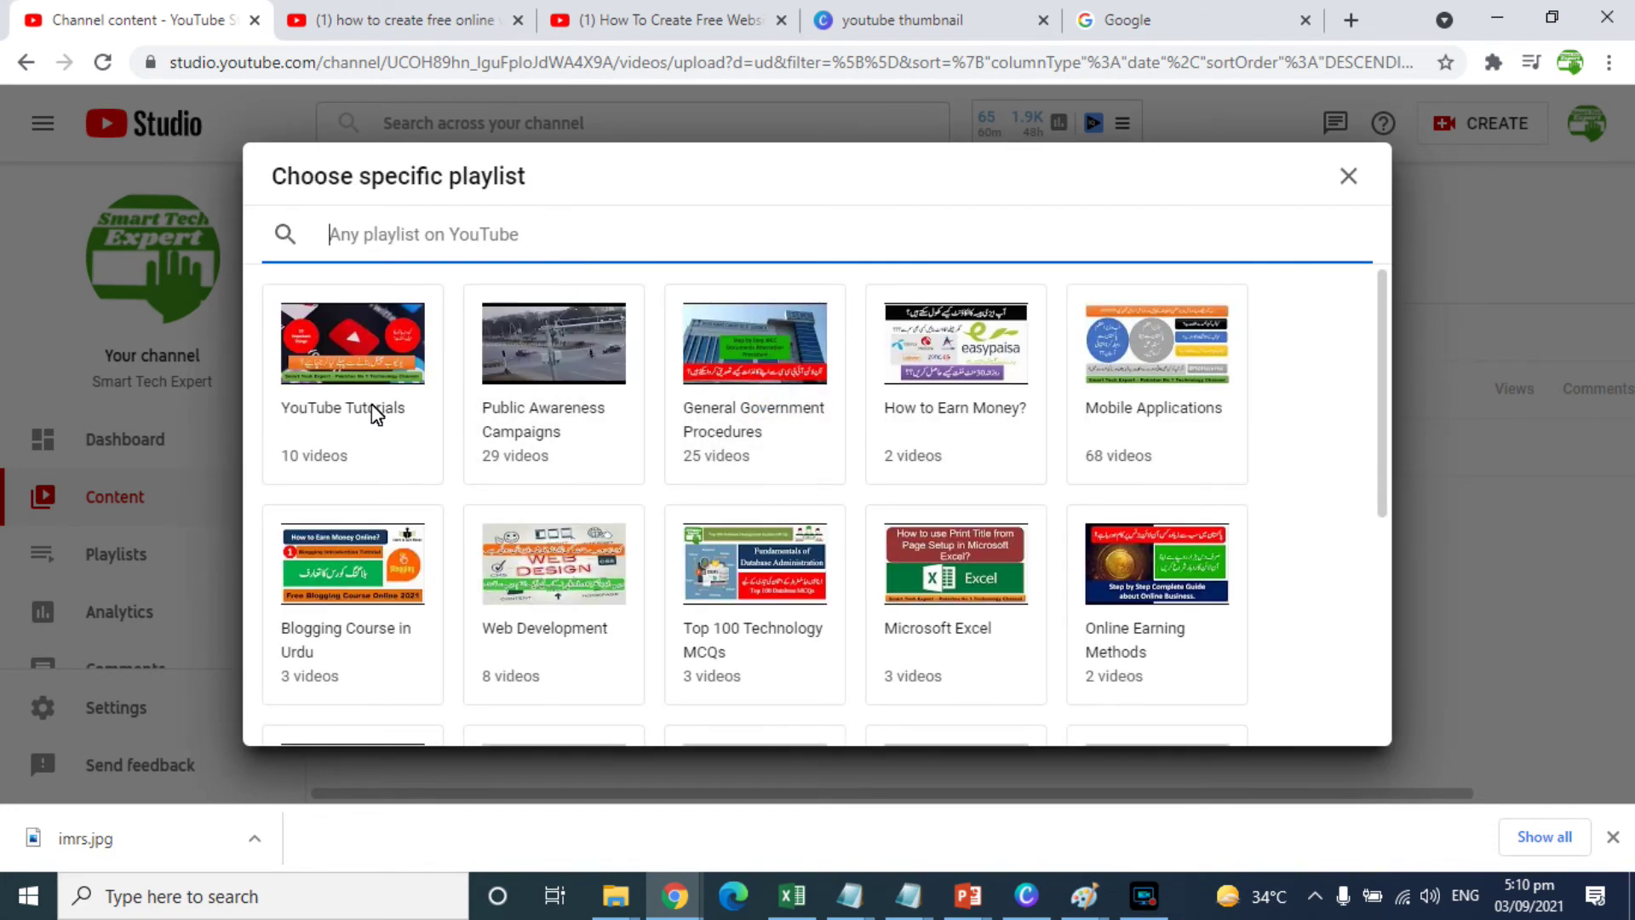
left_click(378, 385)
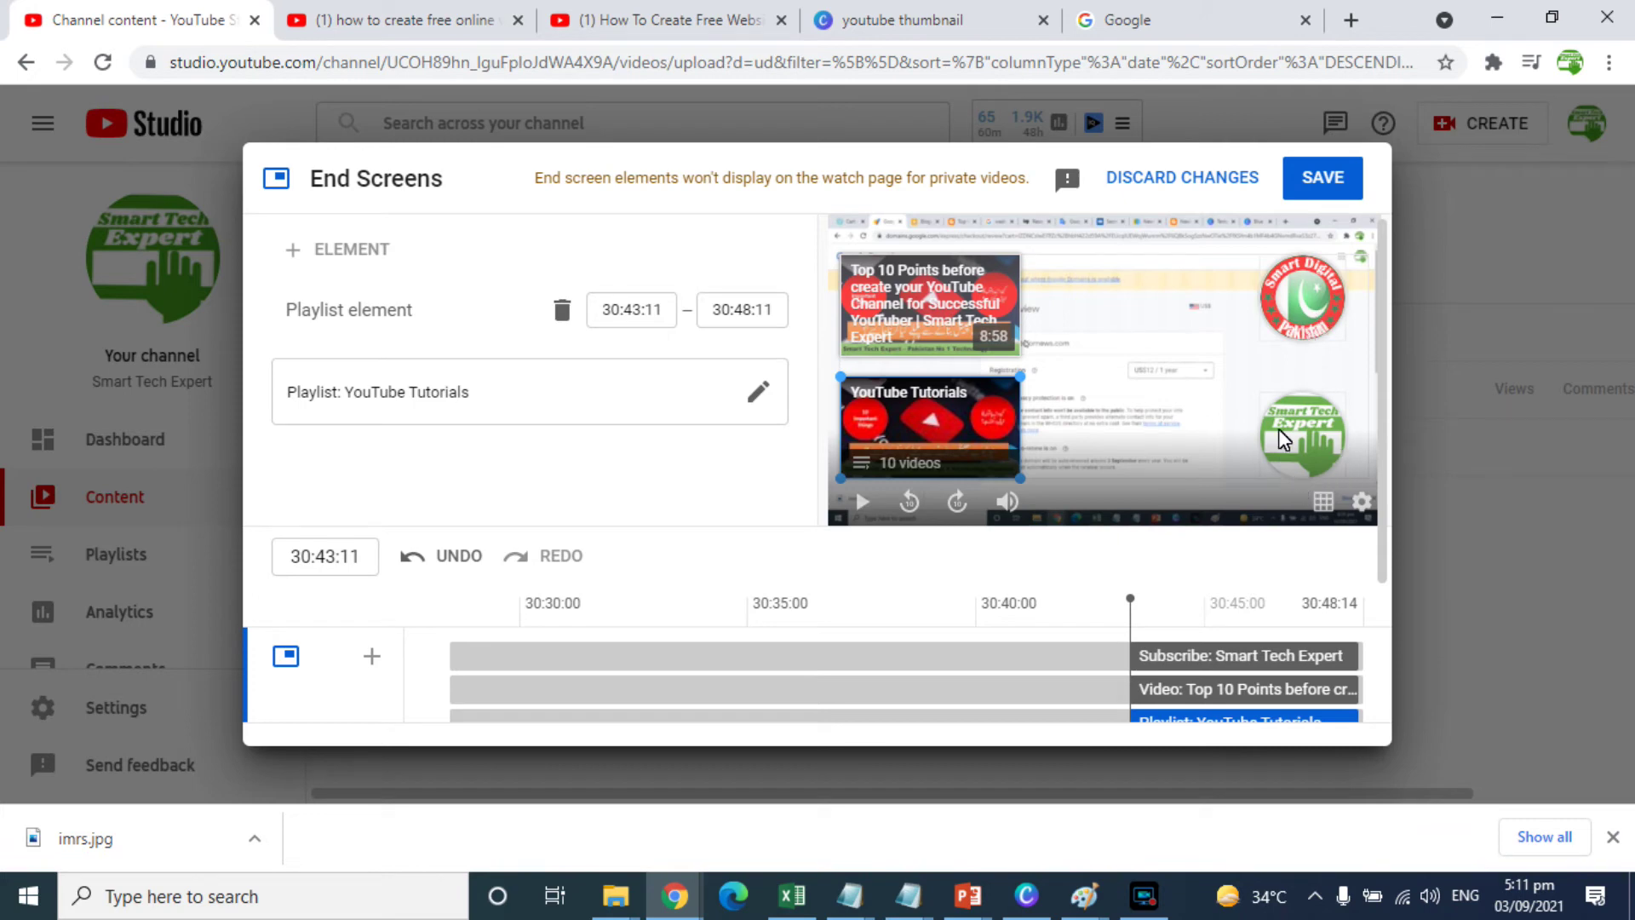
left_click(1339, 176)
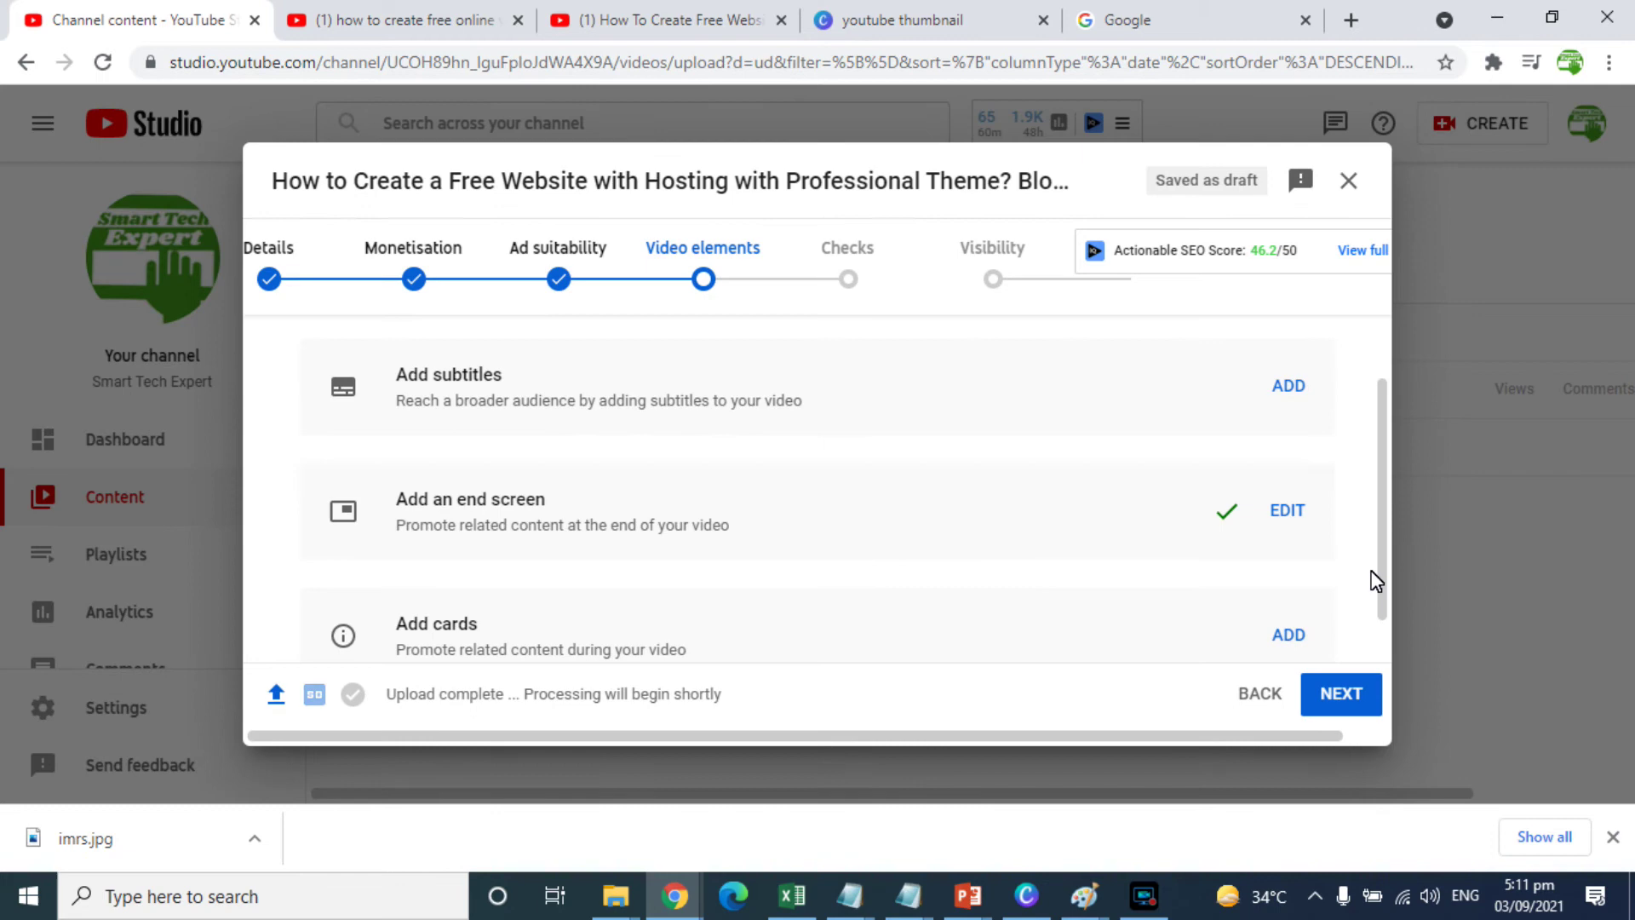
Add a video card for "How Much YouTube Pays for 1000 Views in Pakistan?", found by searching "youtub", starting at 02:00:00.
scroll(1378, 574, "down", 1)
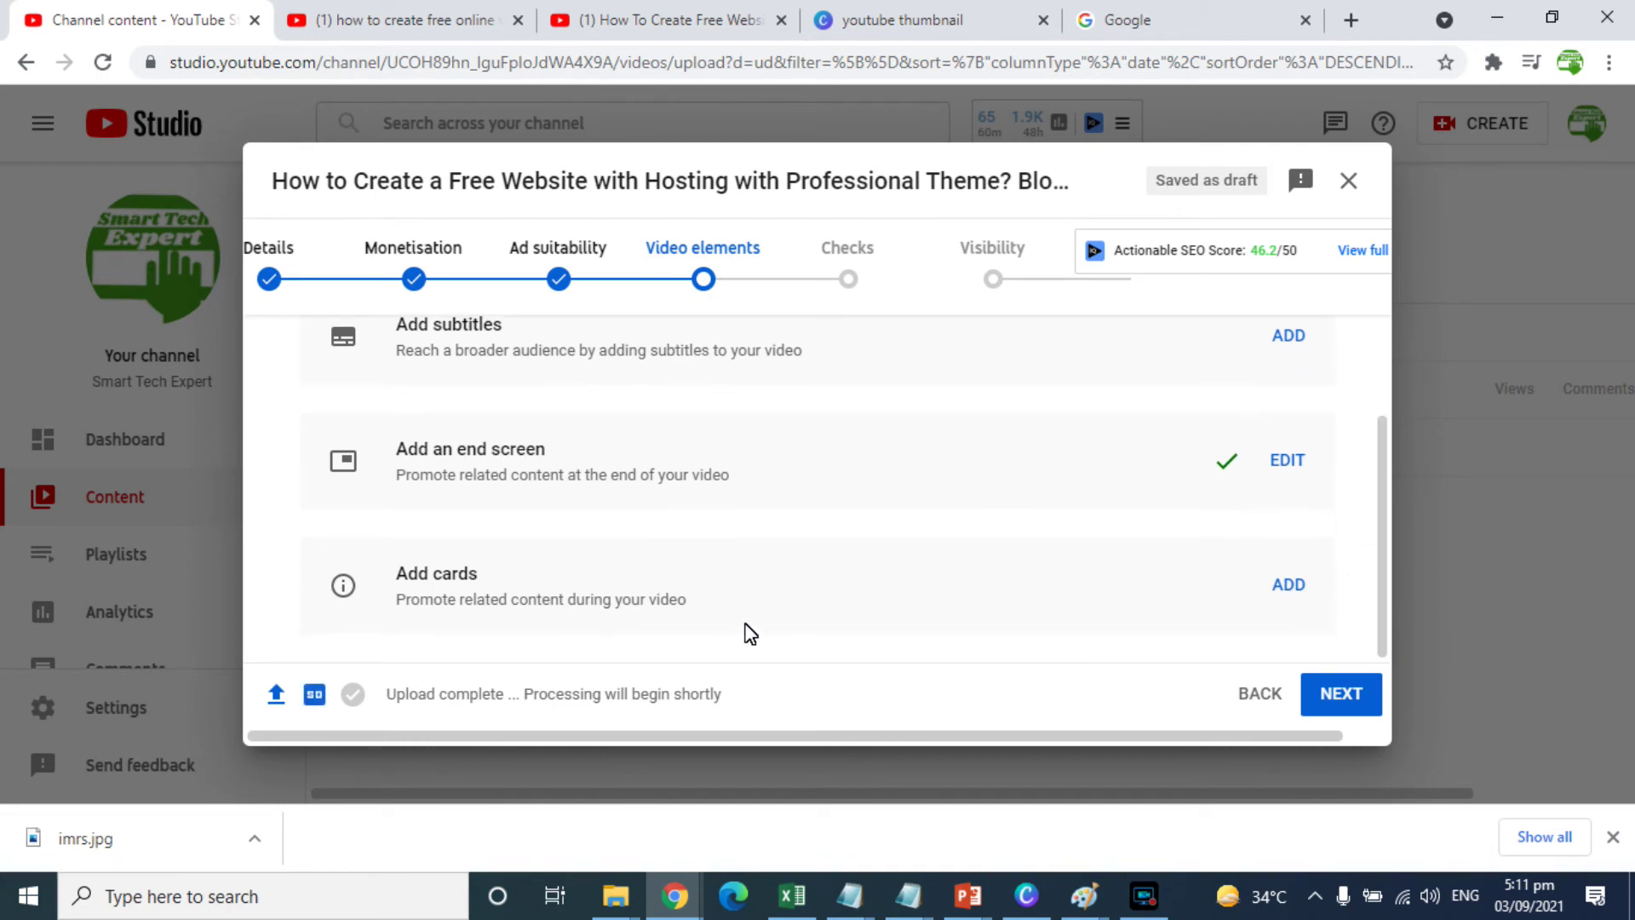
left_click(1290, 585)
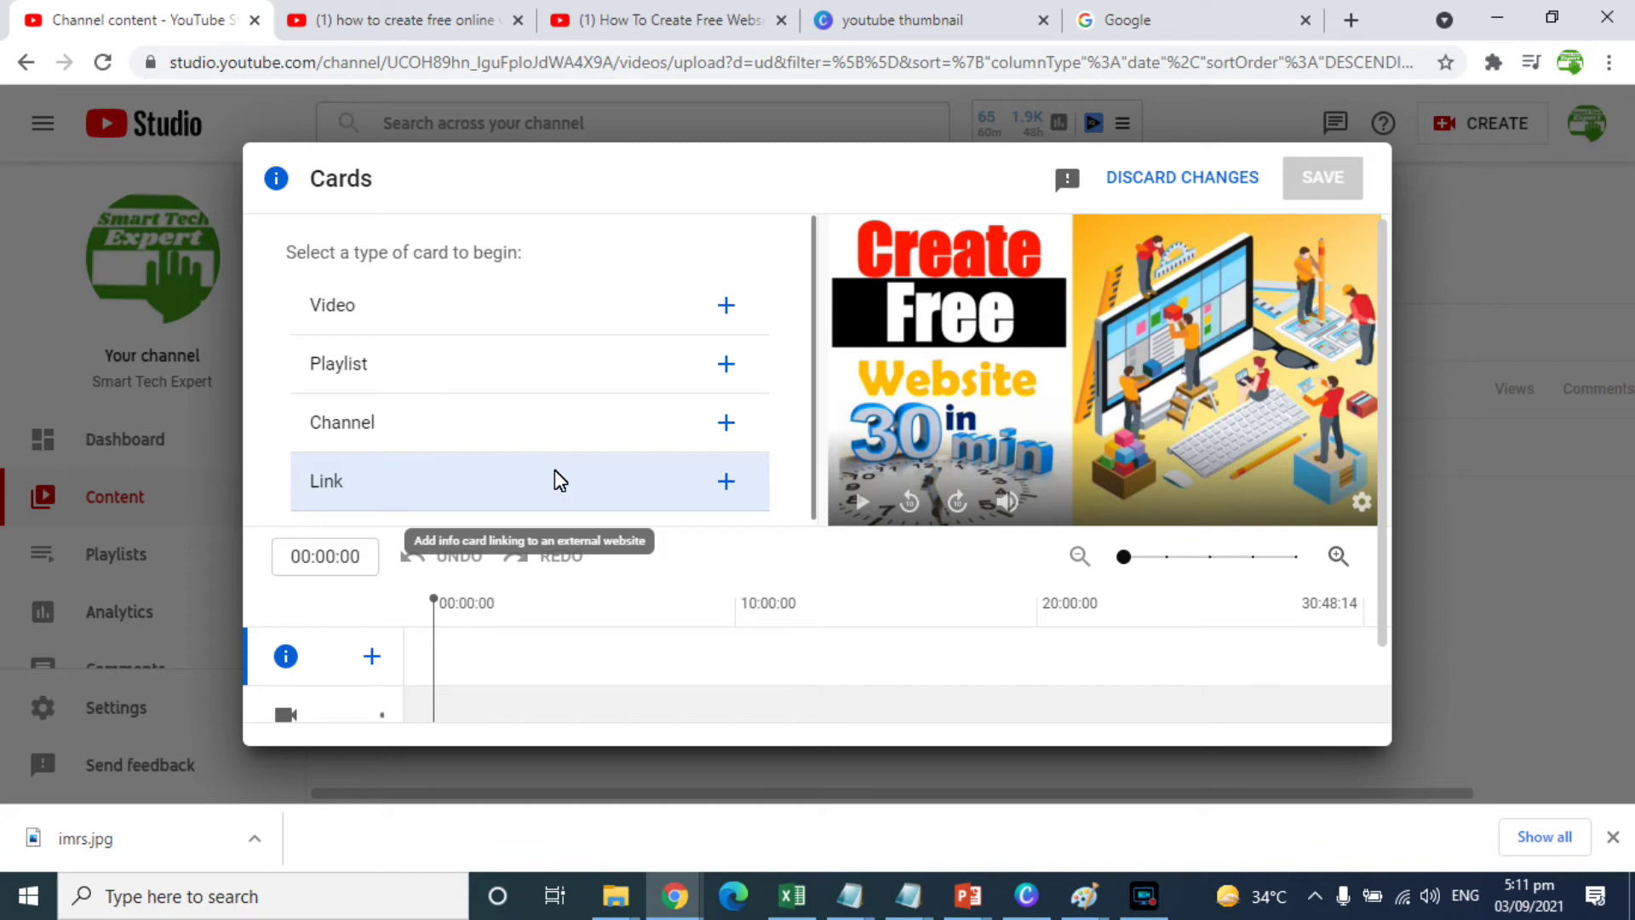
left_click(726, 306)
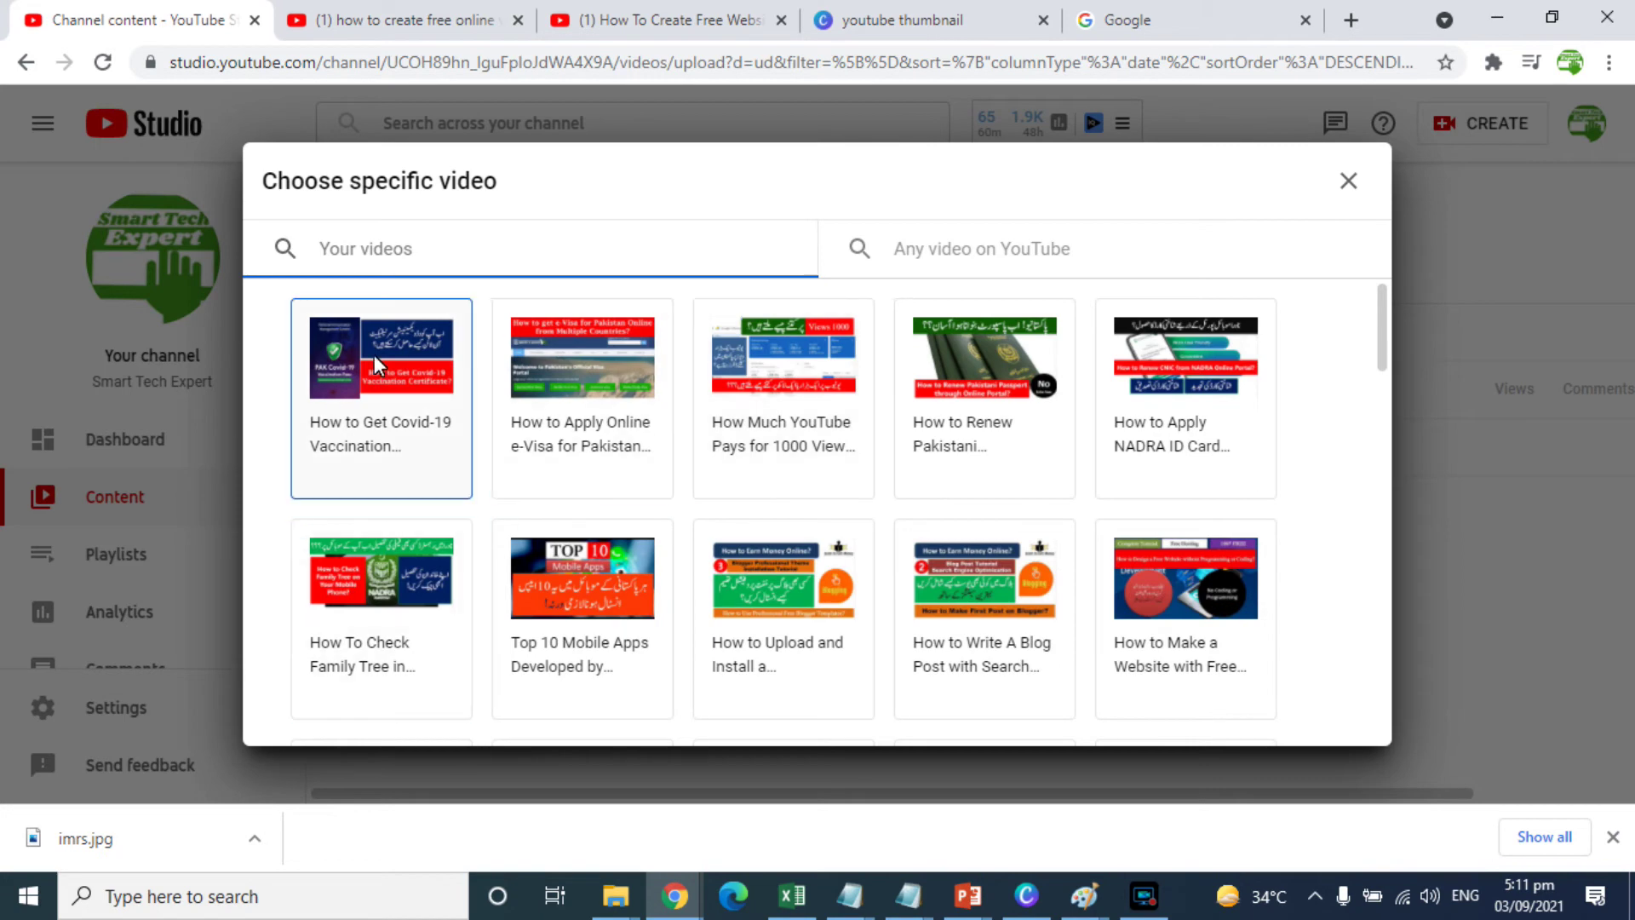
type("youtub")
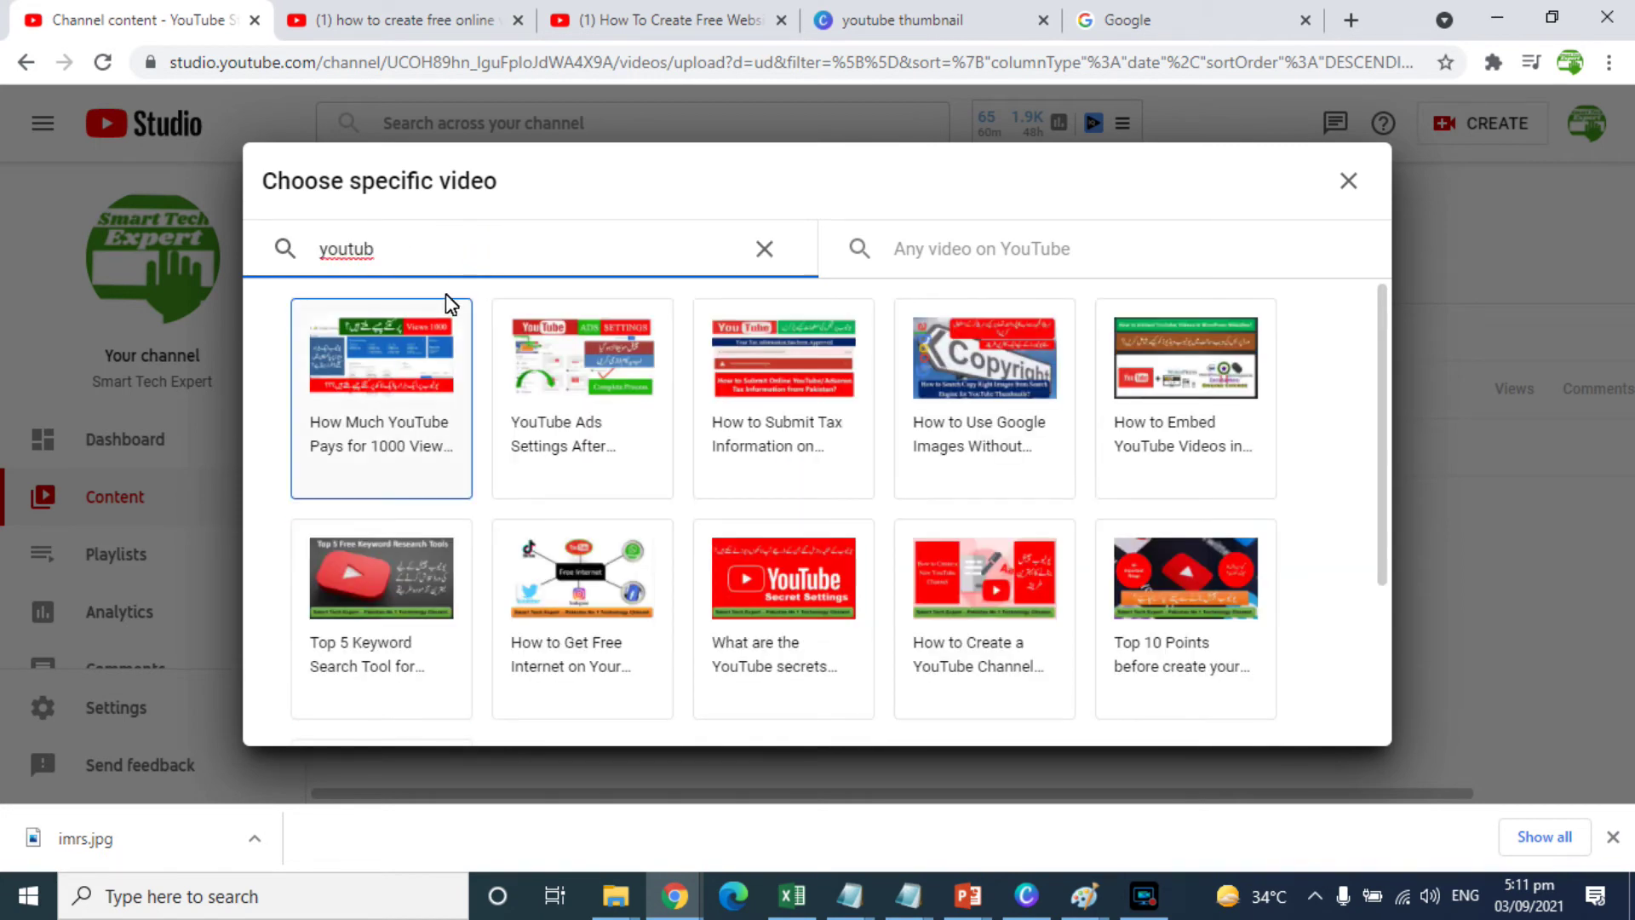
left_click(382, 390)
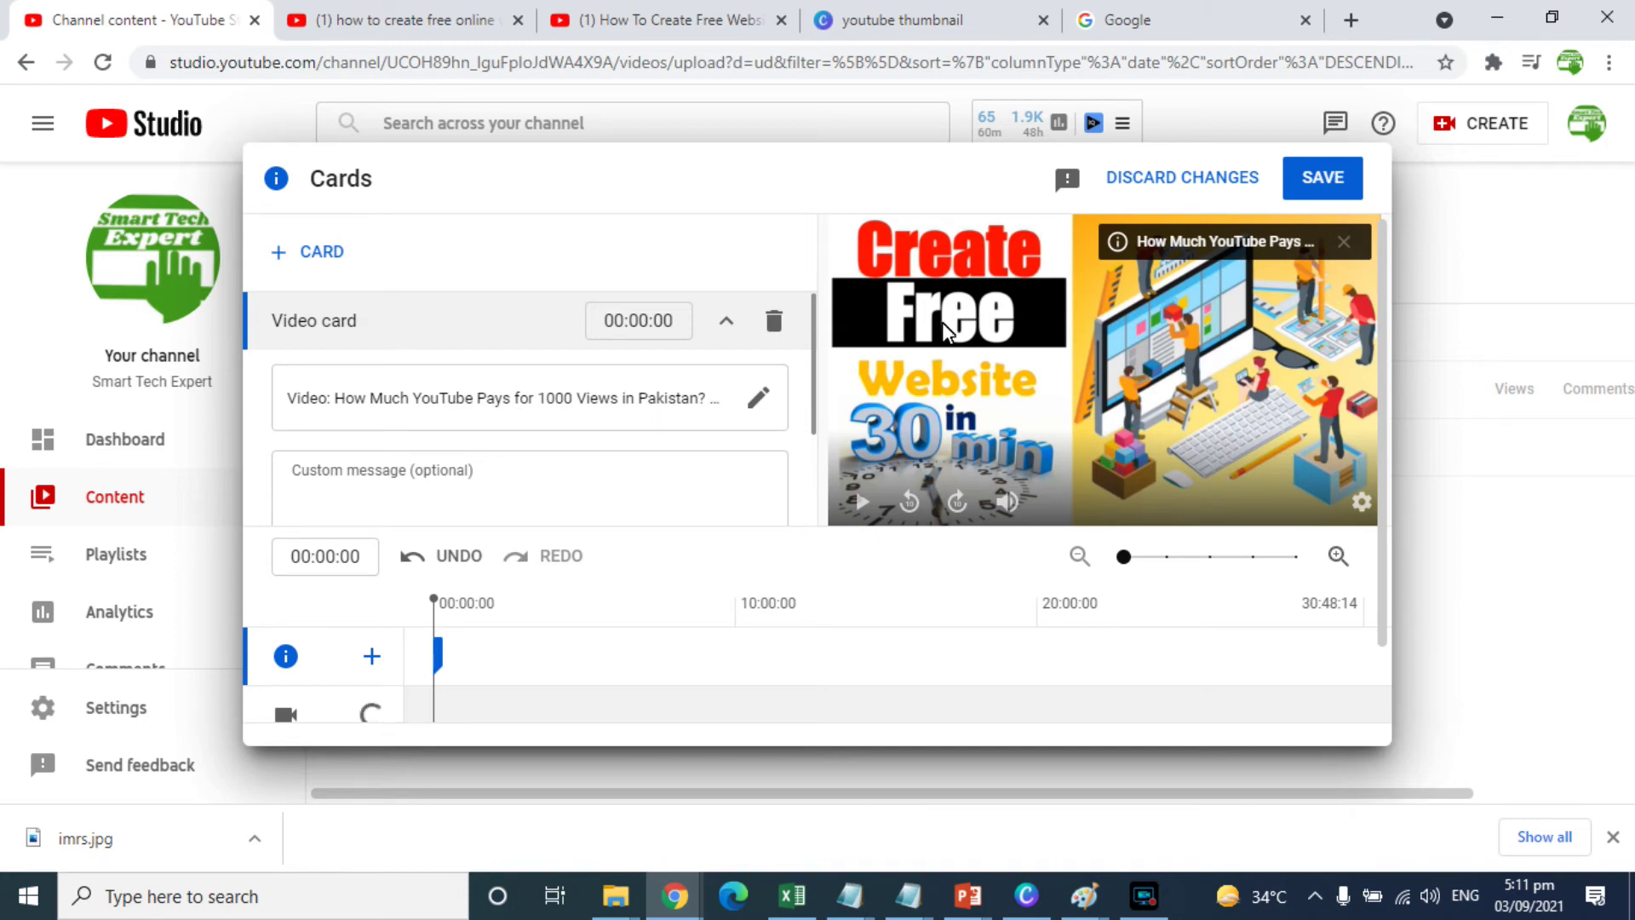
left_click(623, 321)
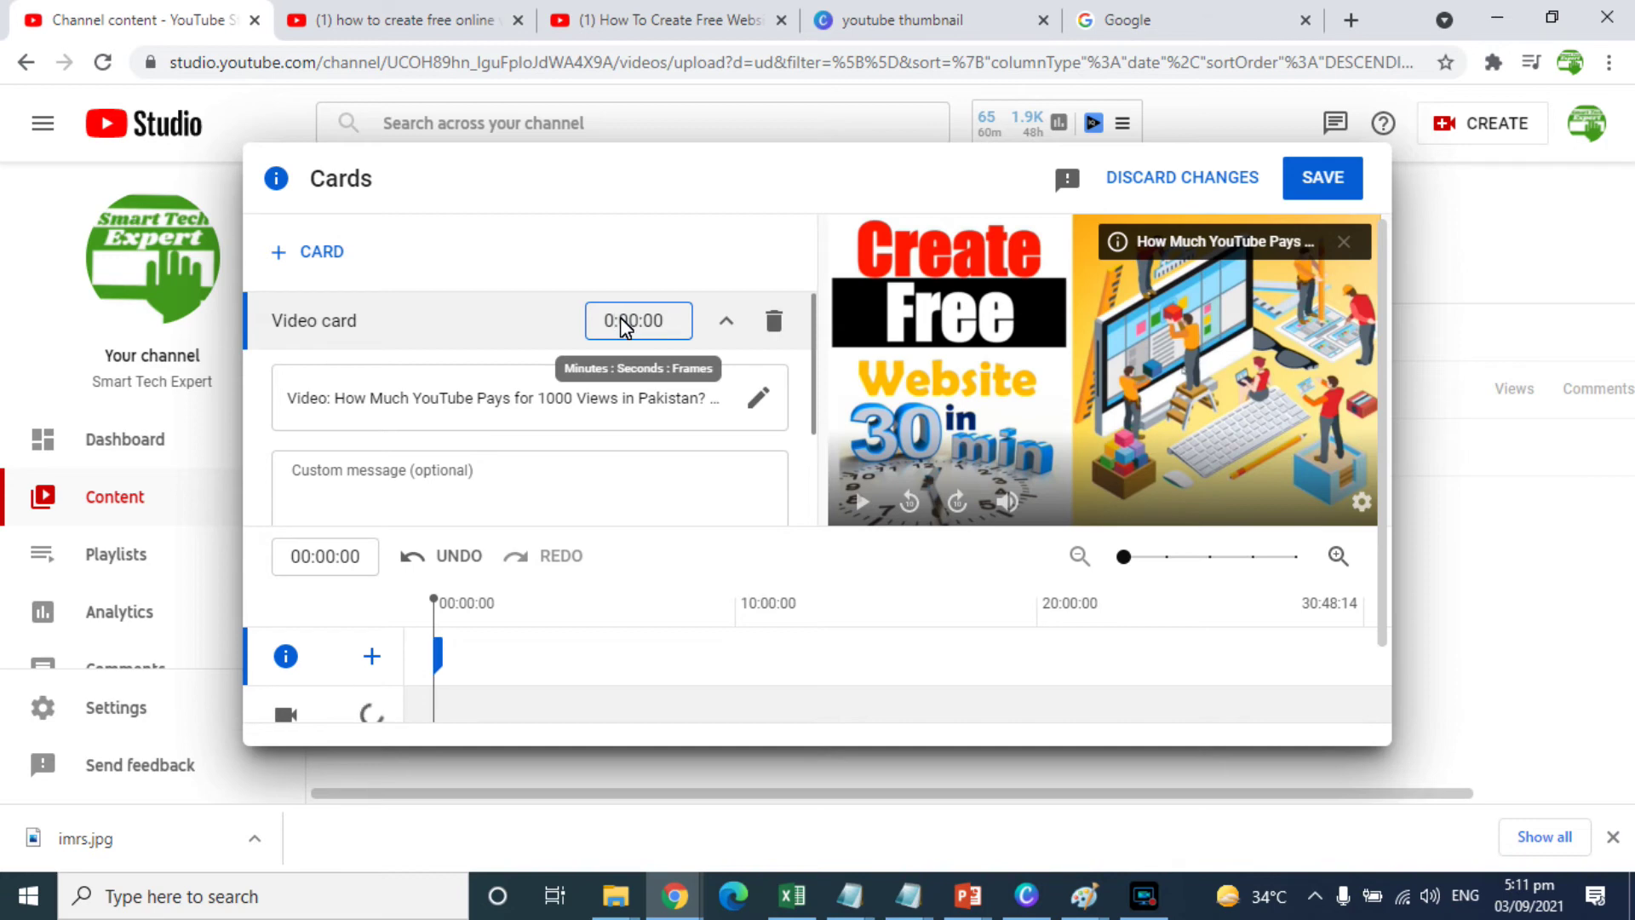
type("2")
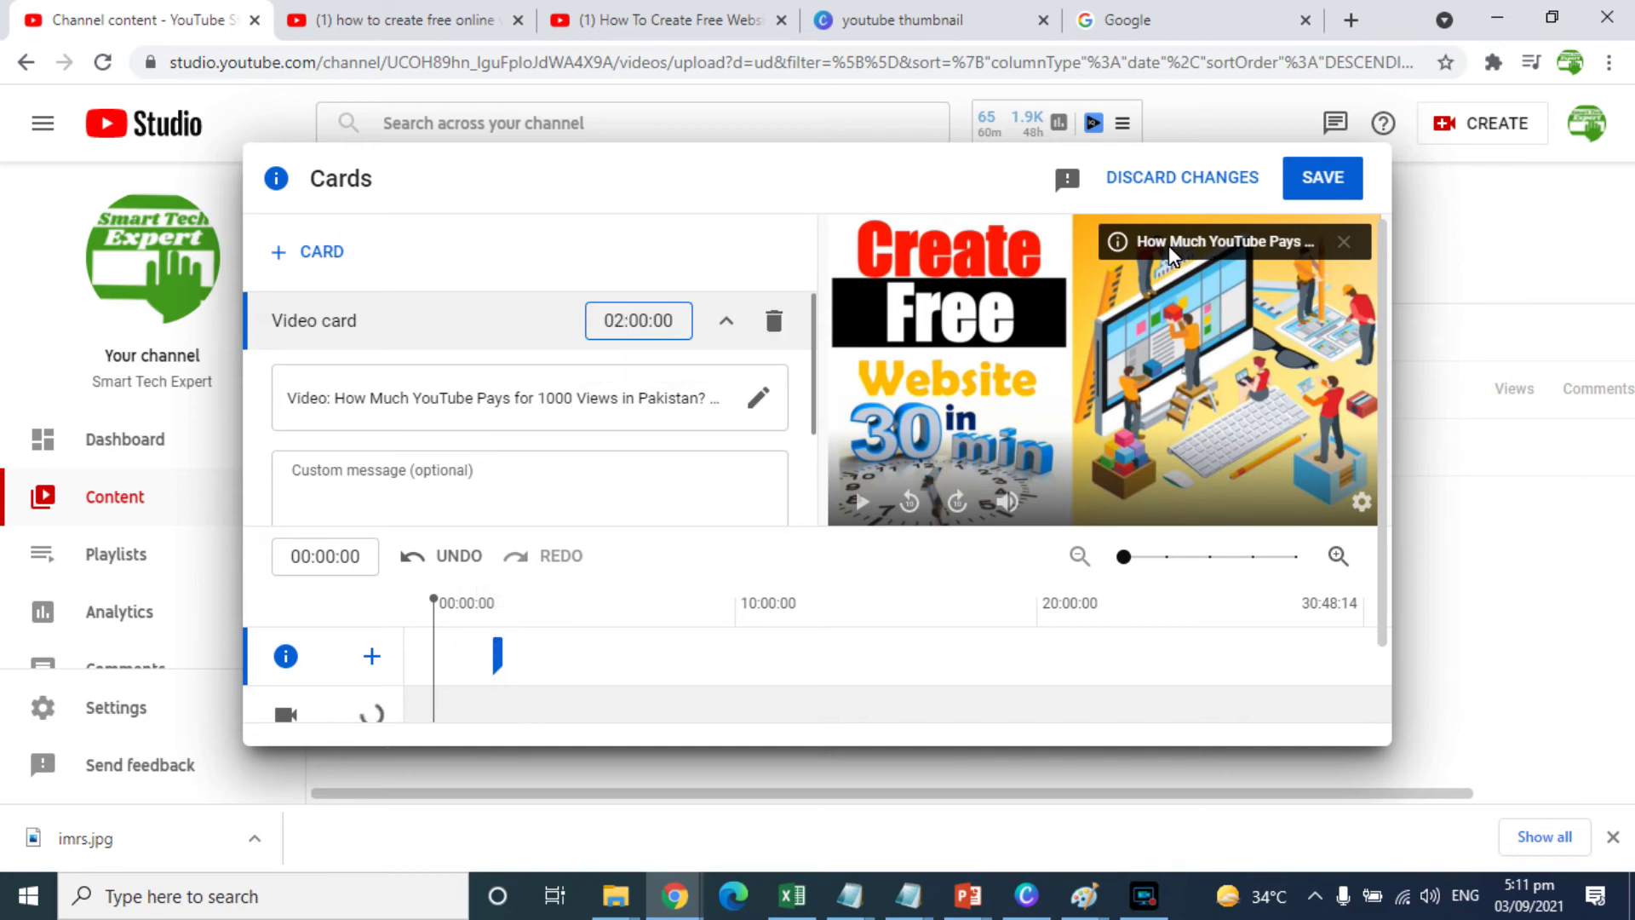
left_click(725, 320)
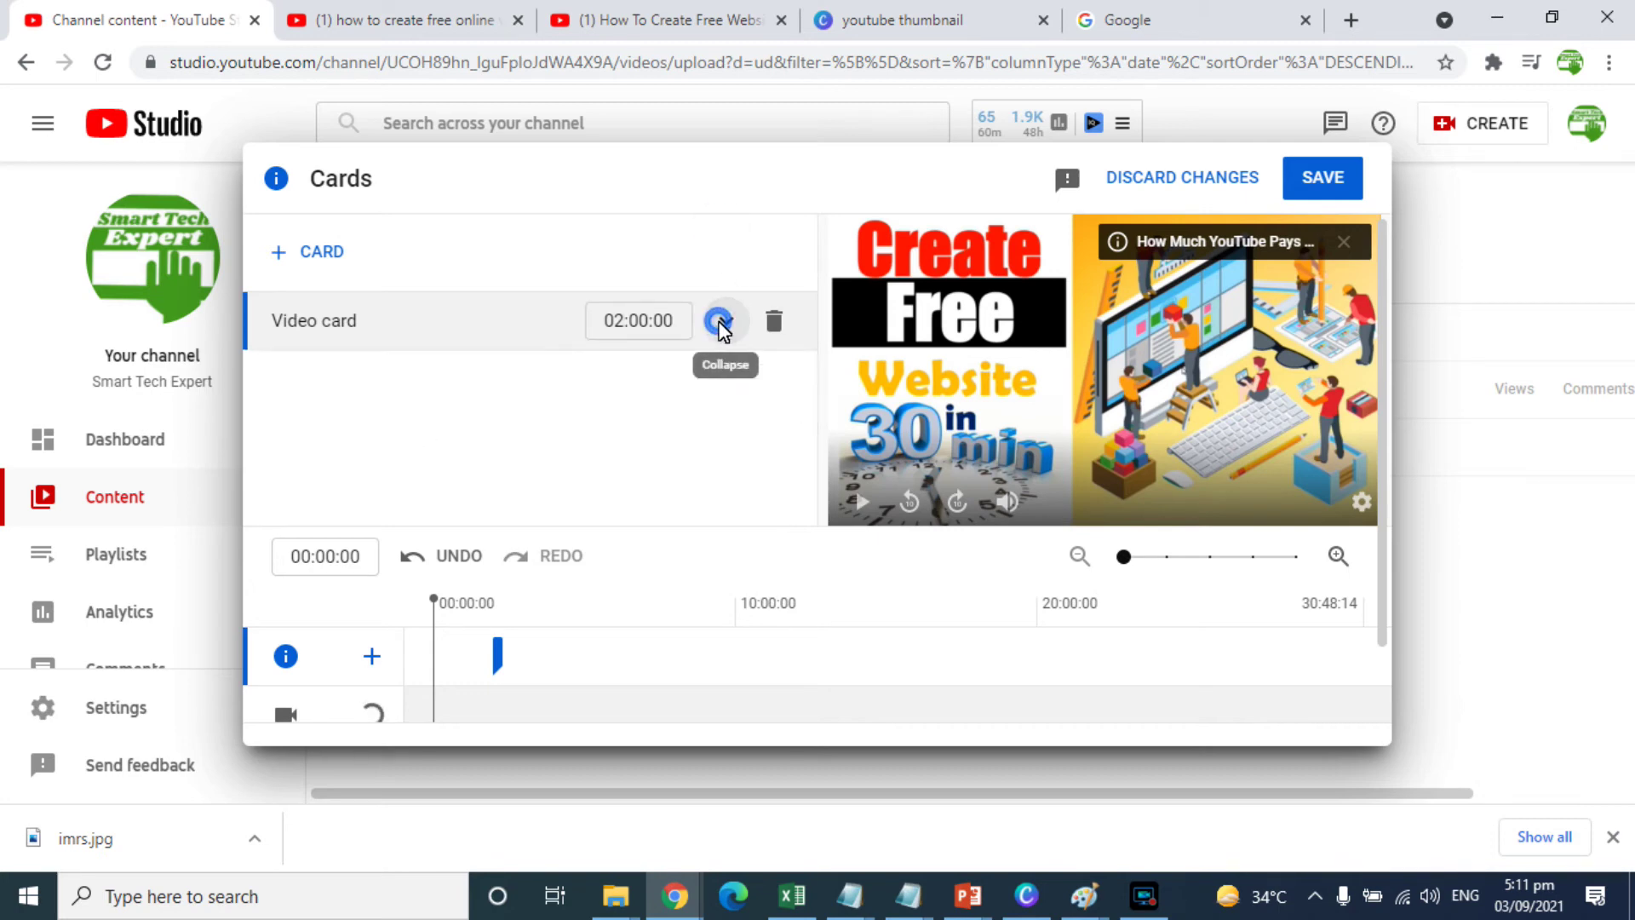
Add a playlist card for General Government Procedures starting at 04:00:00.
left_click(322, 250)
left_click(332, 279)
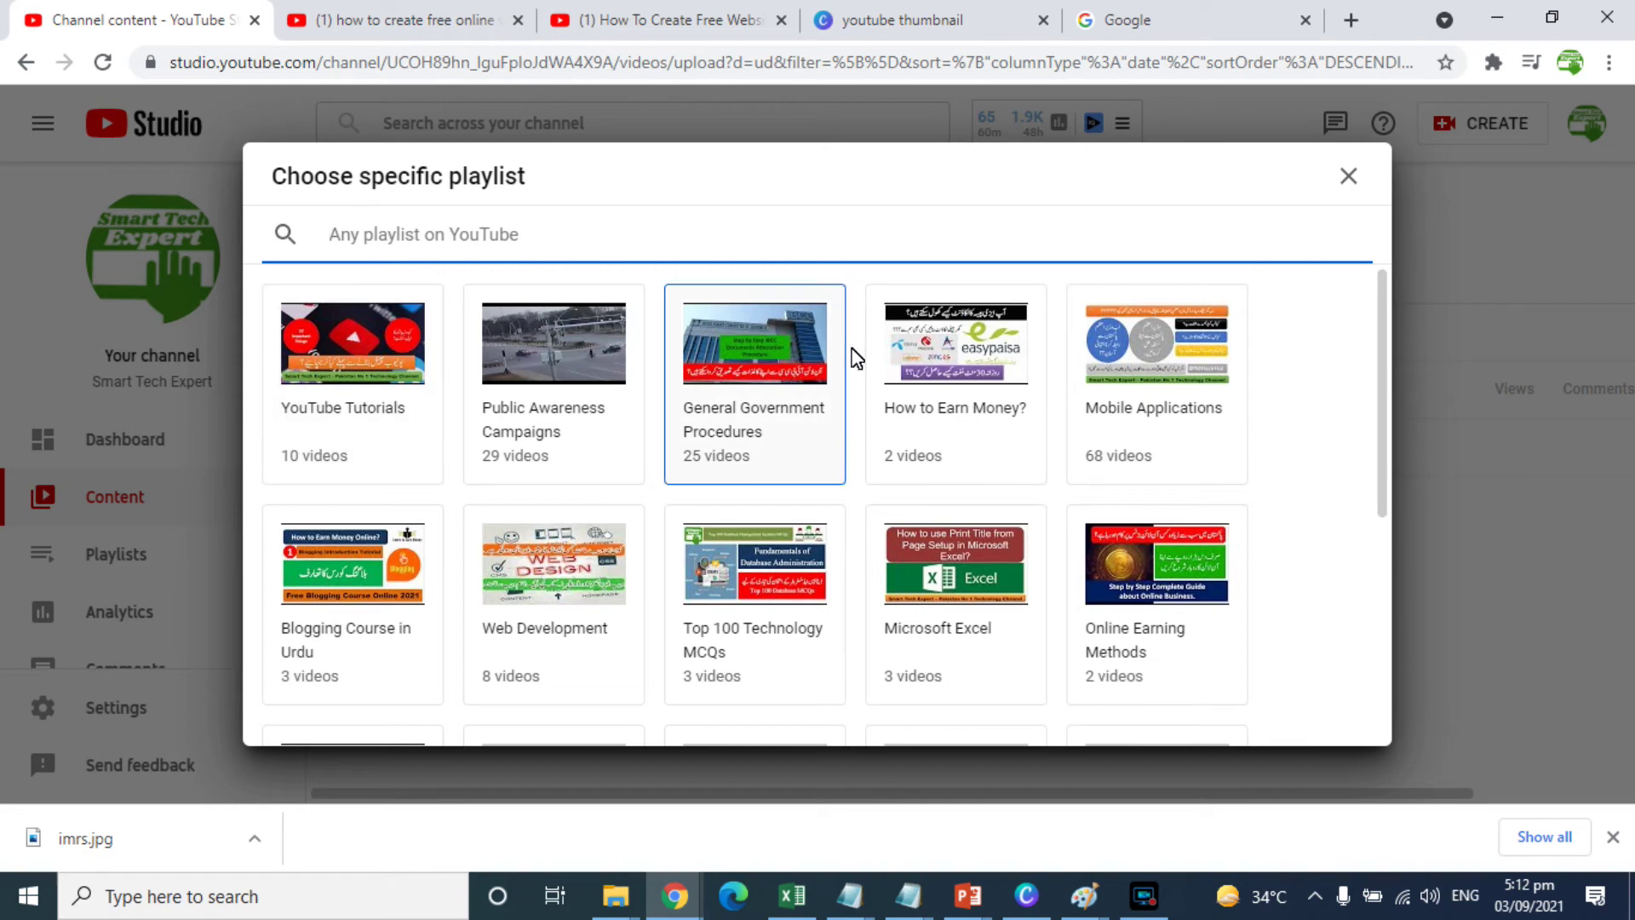
left_click(760, 356)
left_click(635, 322)
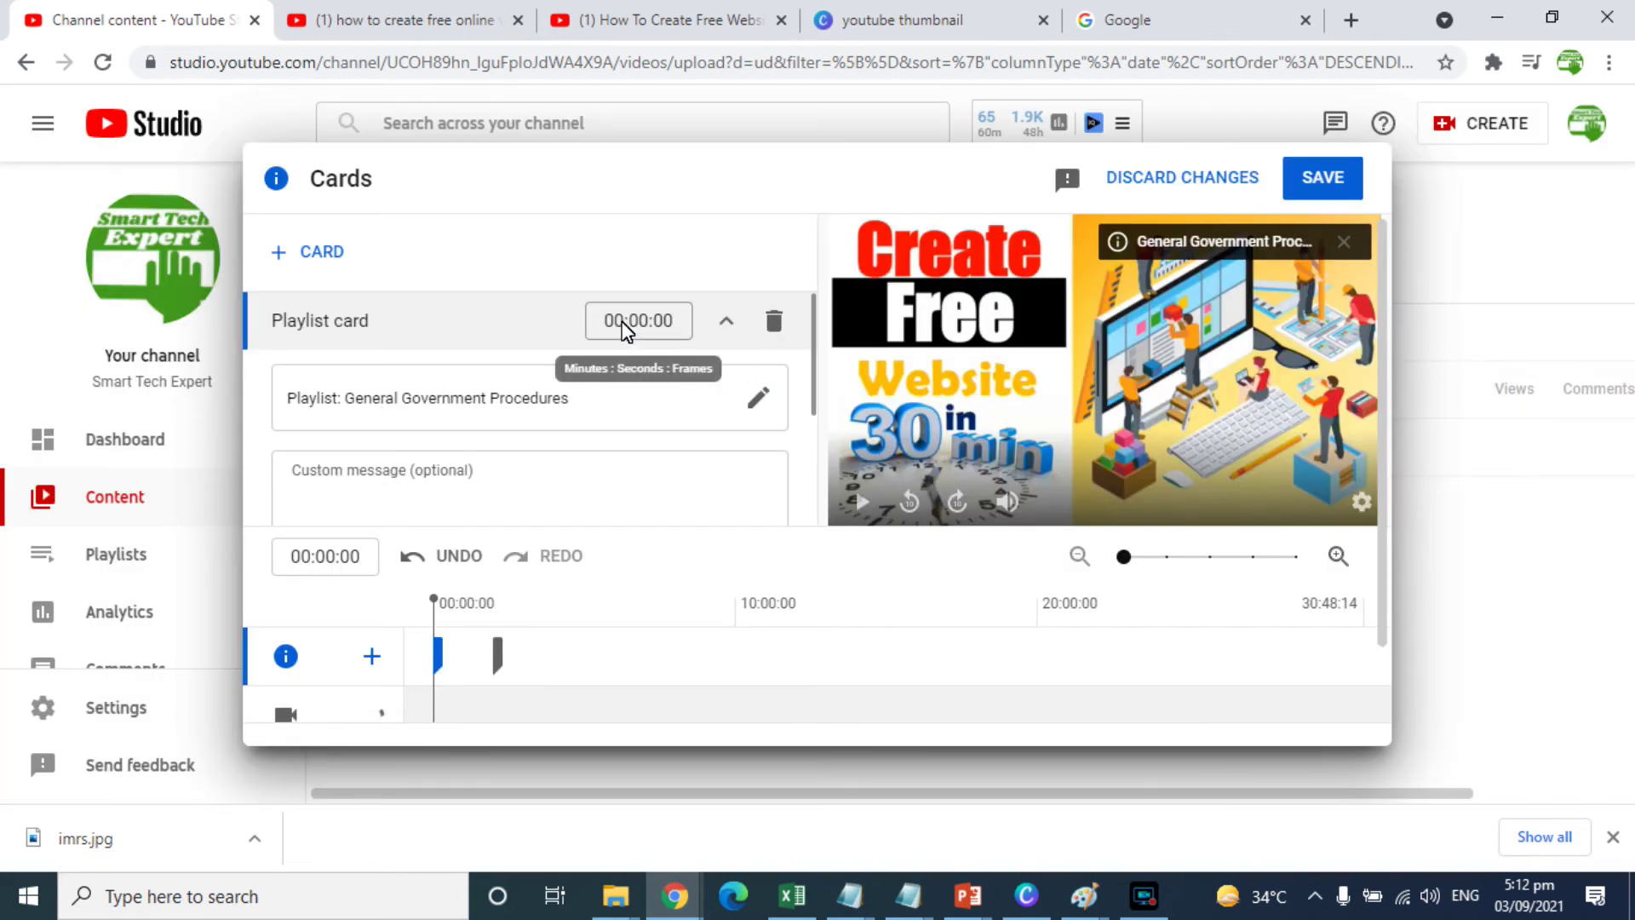
type("4")
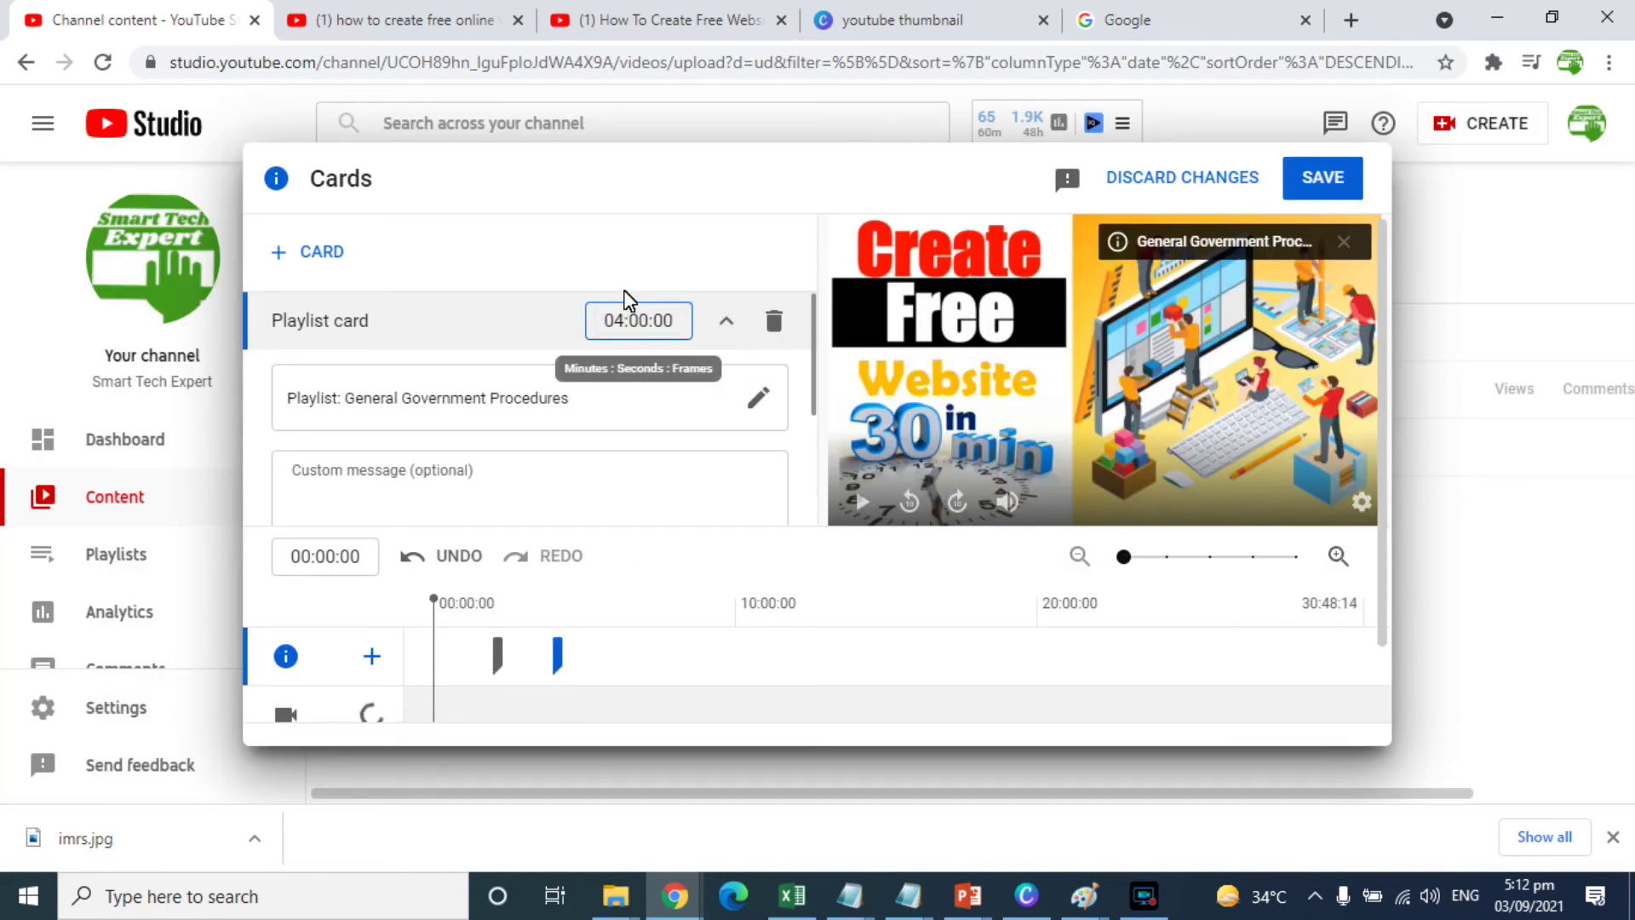
left_click(627, 247)
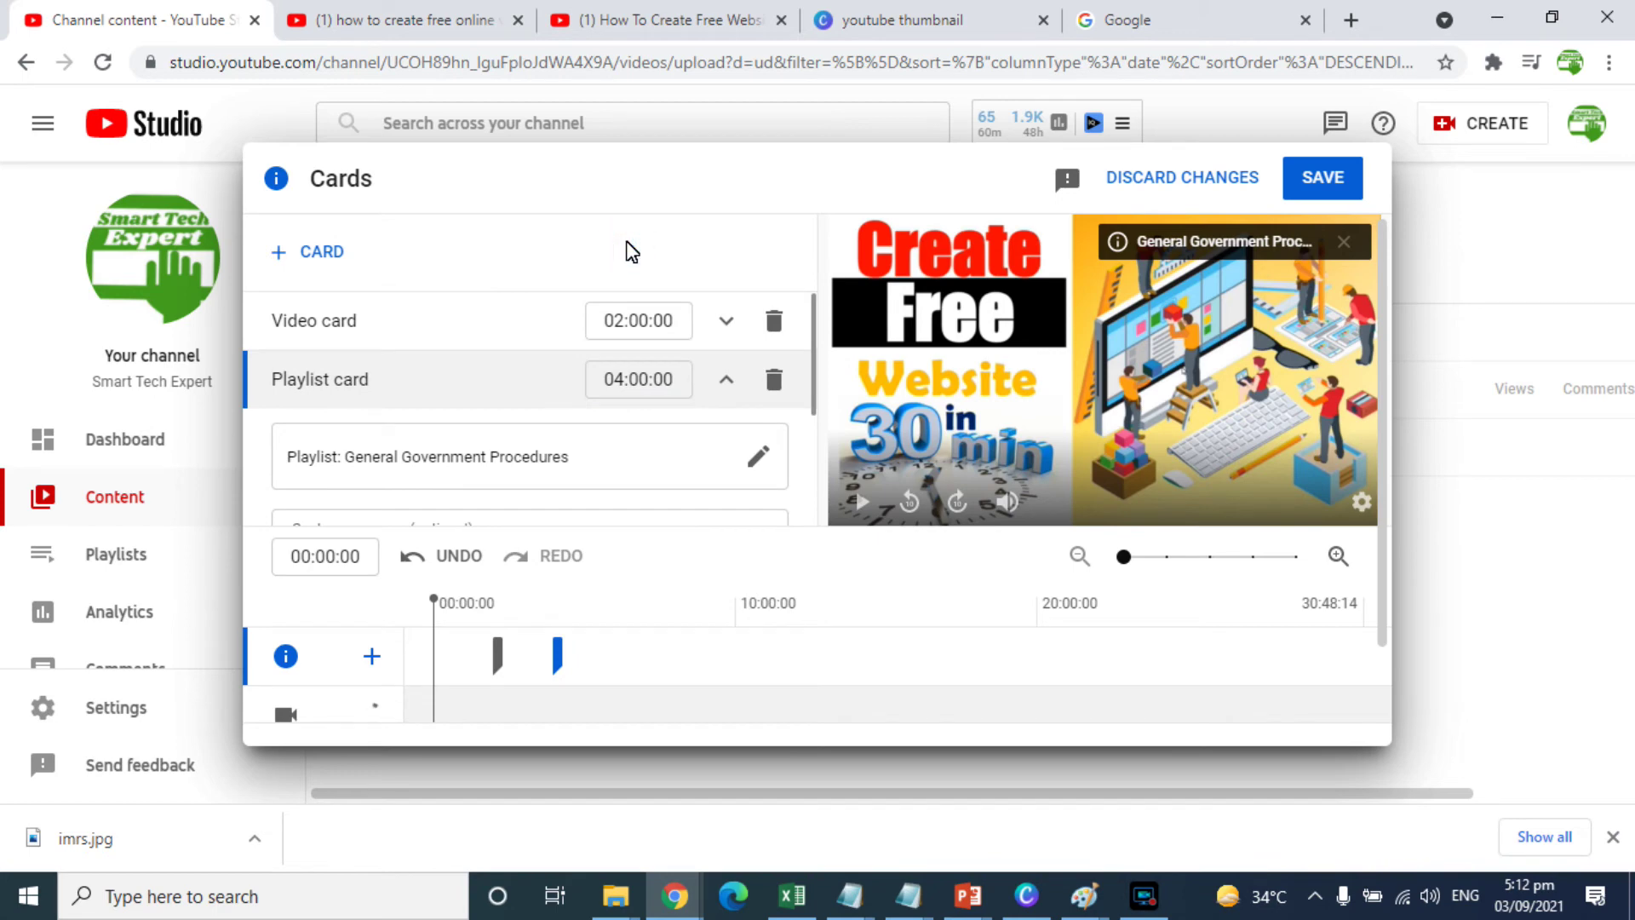
Add a channel card featuring the Smart Digital Pakistan channel.
left_click(318, 253)
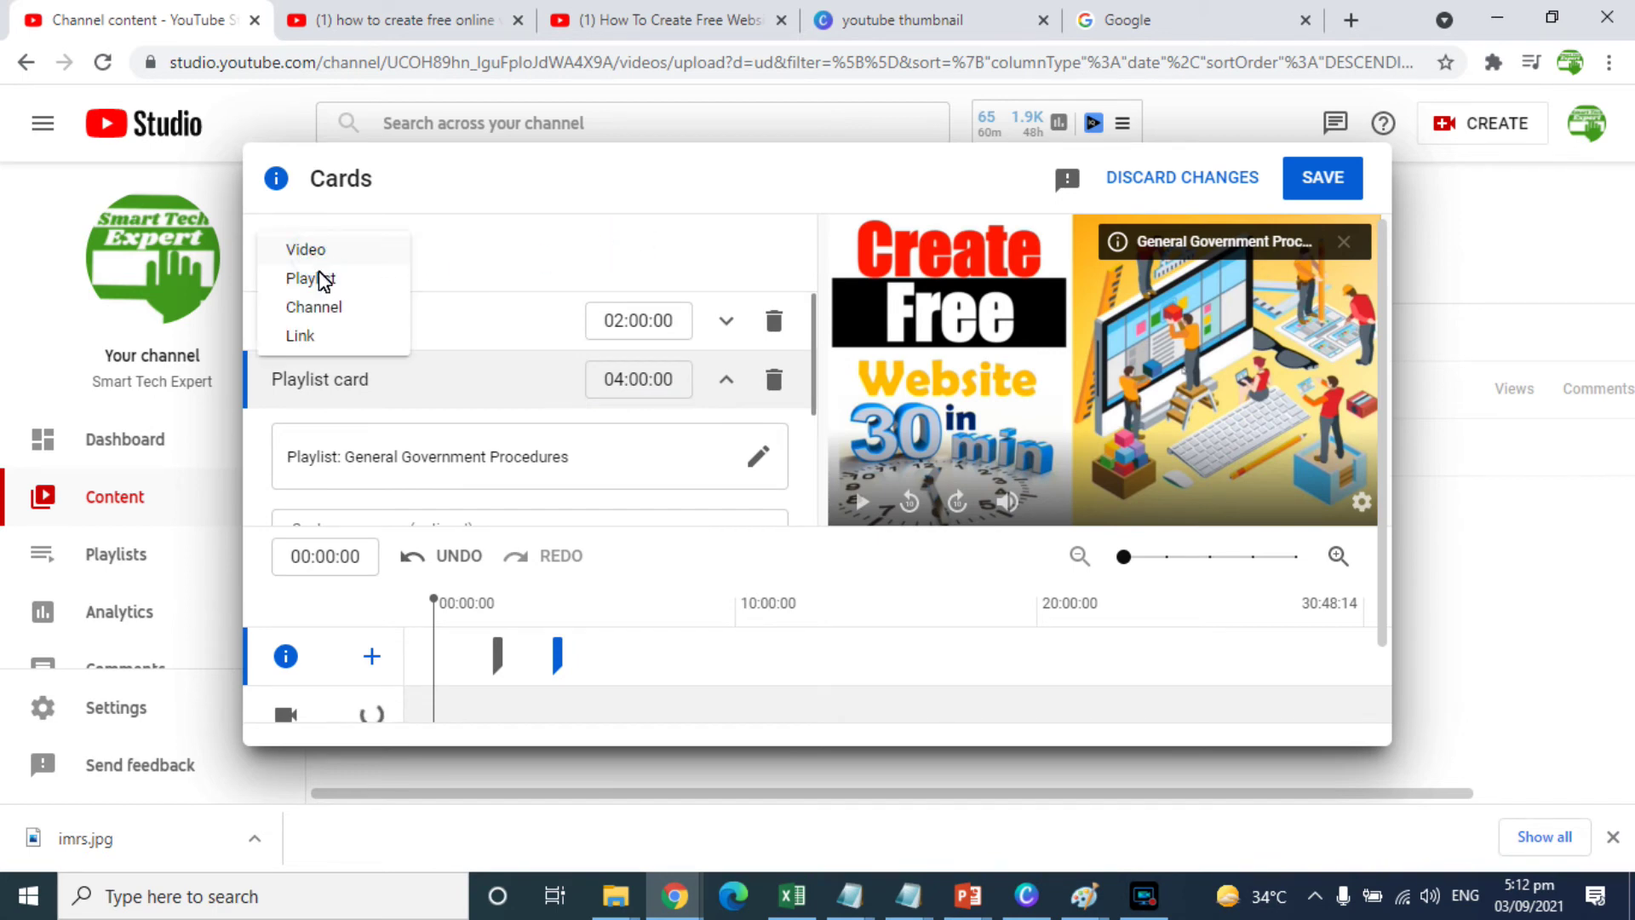
left_click(315, 307)
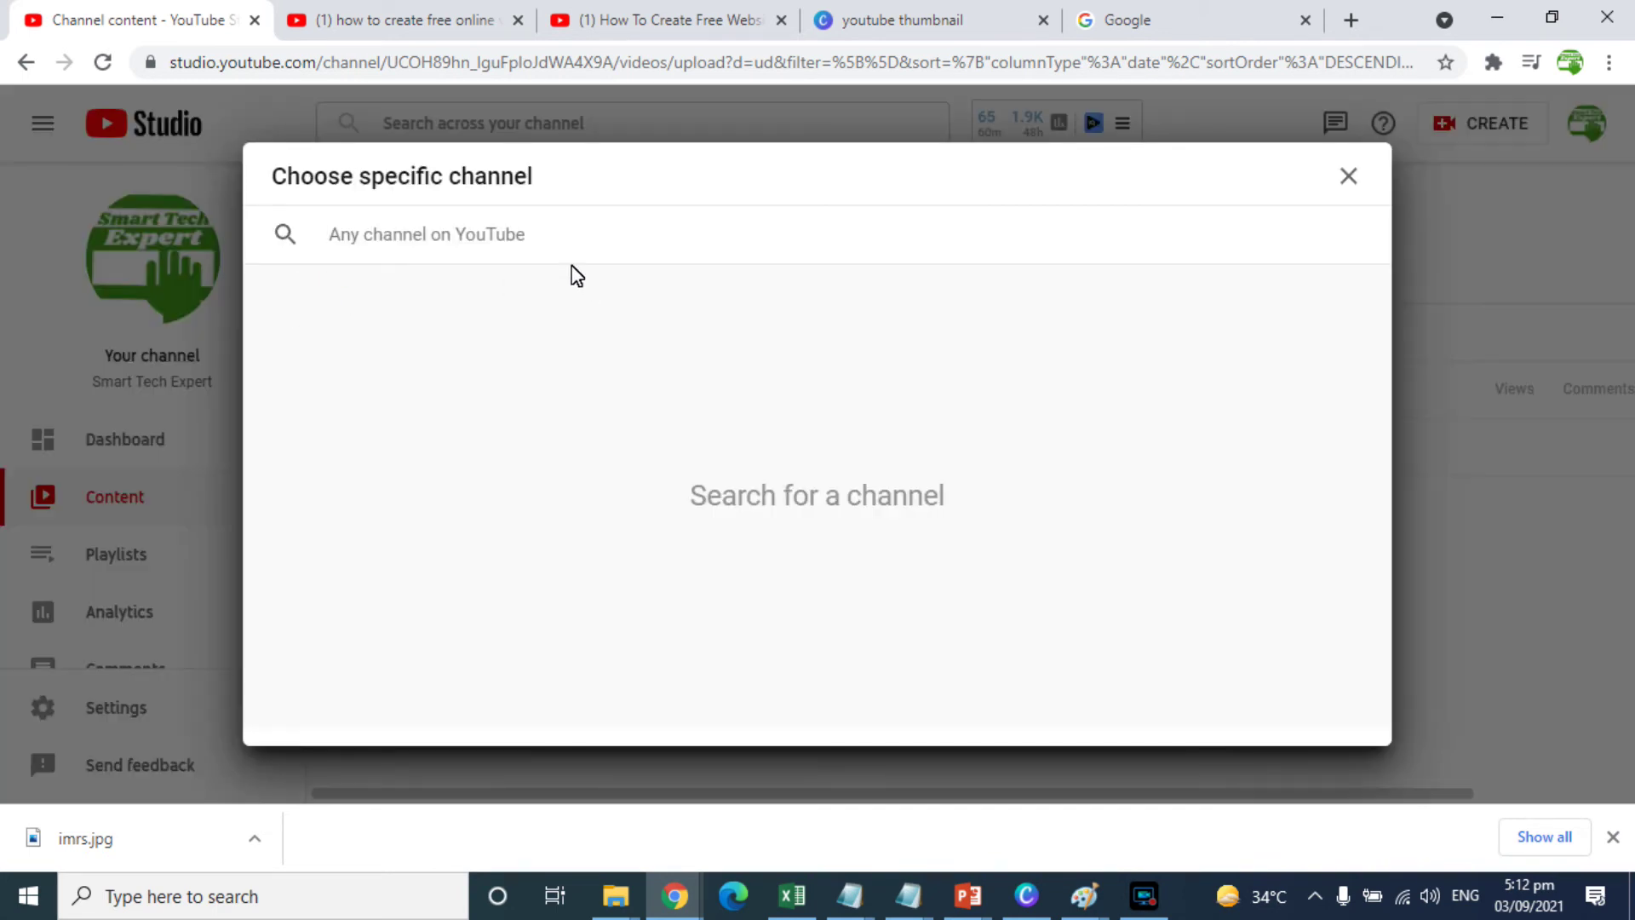
type("Sm")
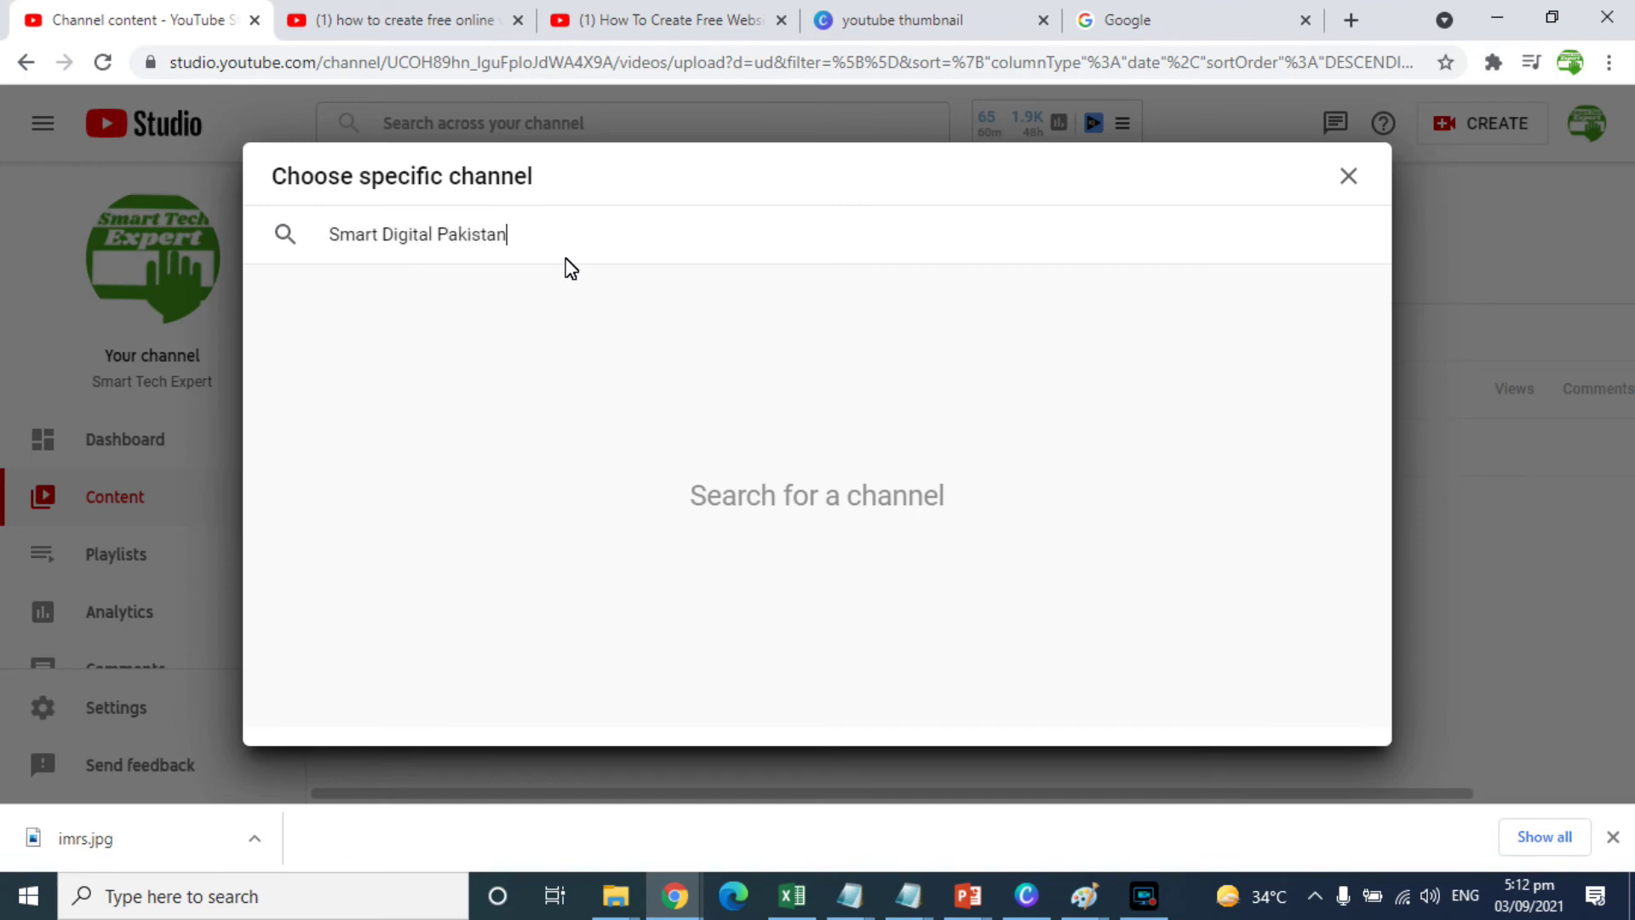
type("art Digital Pakistan")
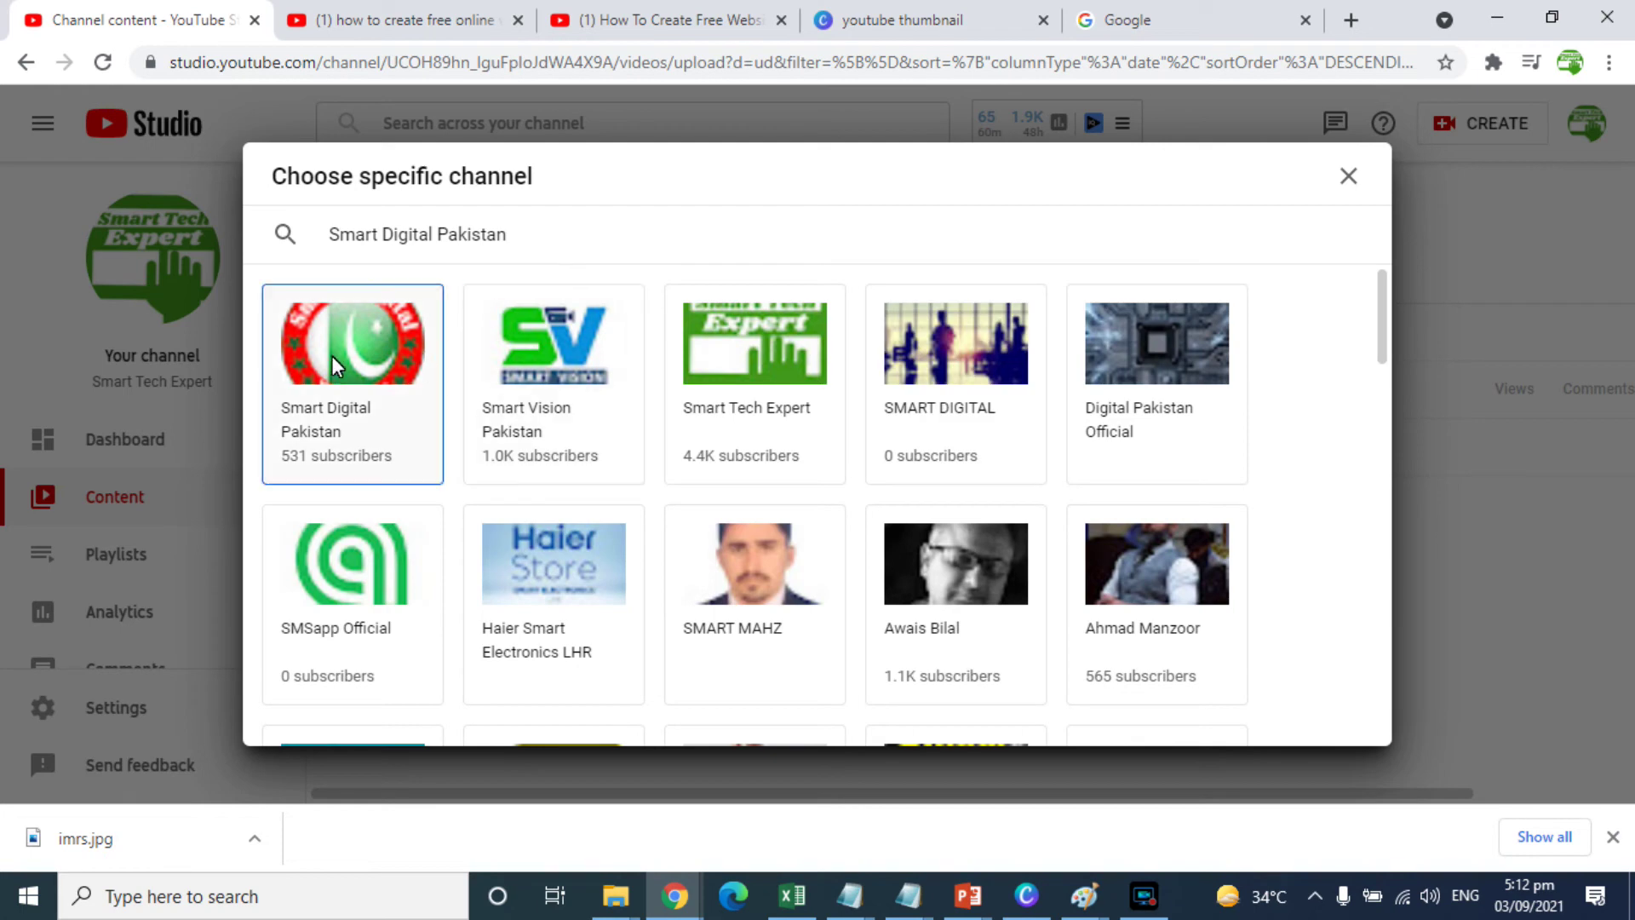
left_click(323, 360)
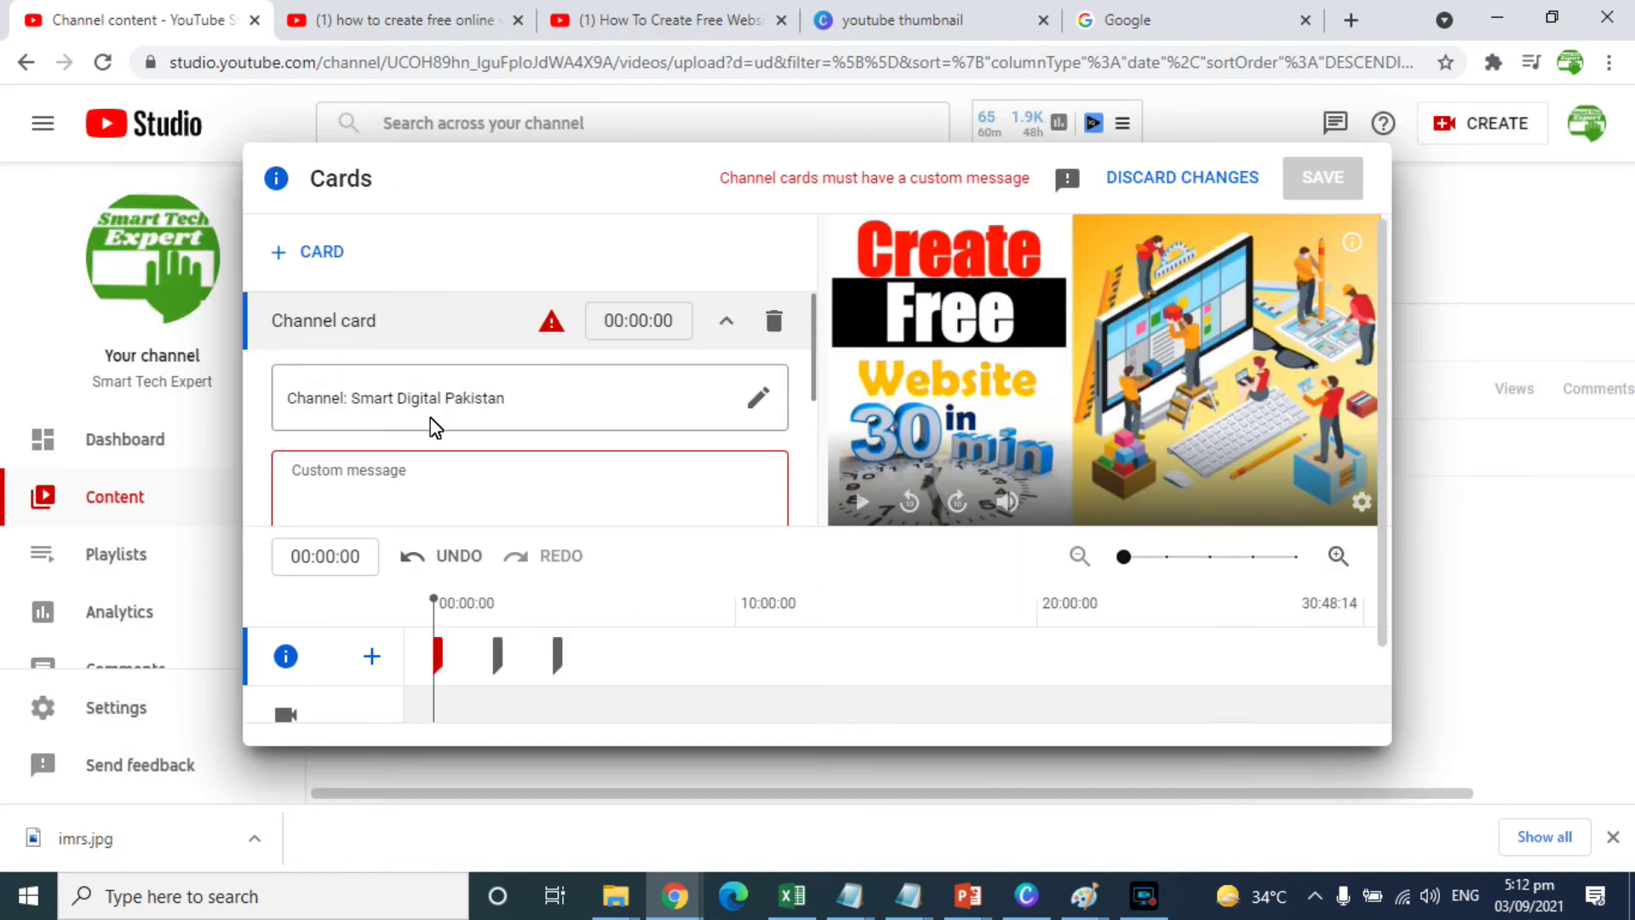
Give the channel card the custom message "Smart Digital Pakistan" and set its start time to 6 minutes.
left_click(378, 487)
type("S")
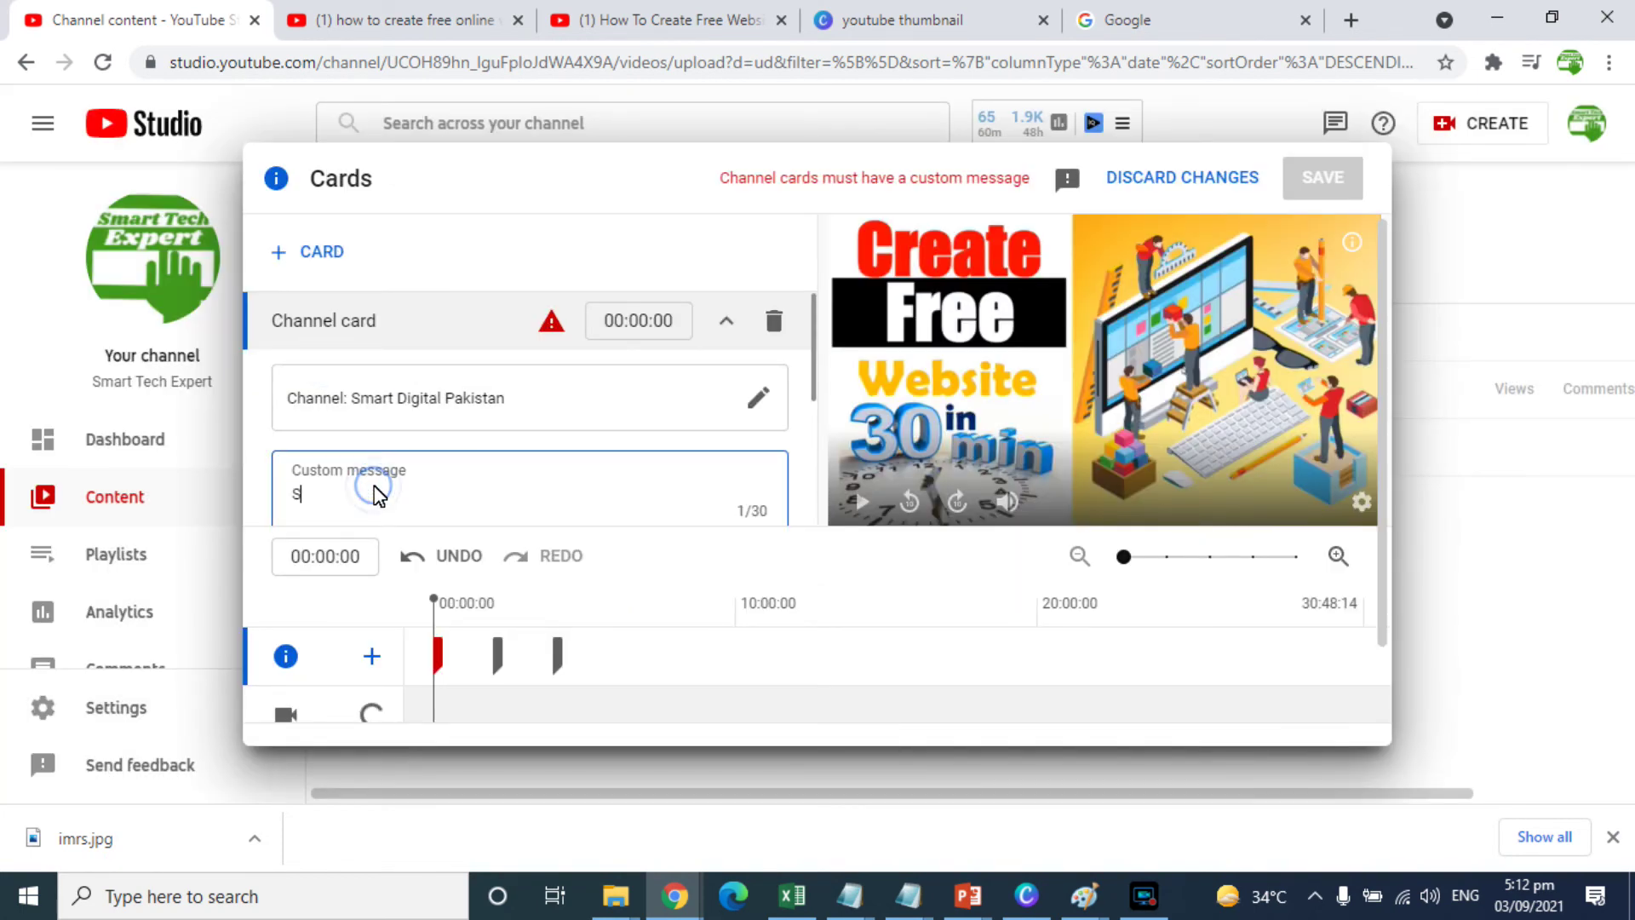
type("mart Digia")
type("al Pakistan")
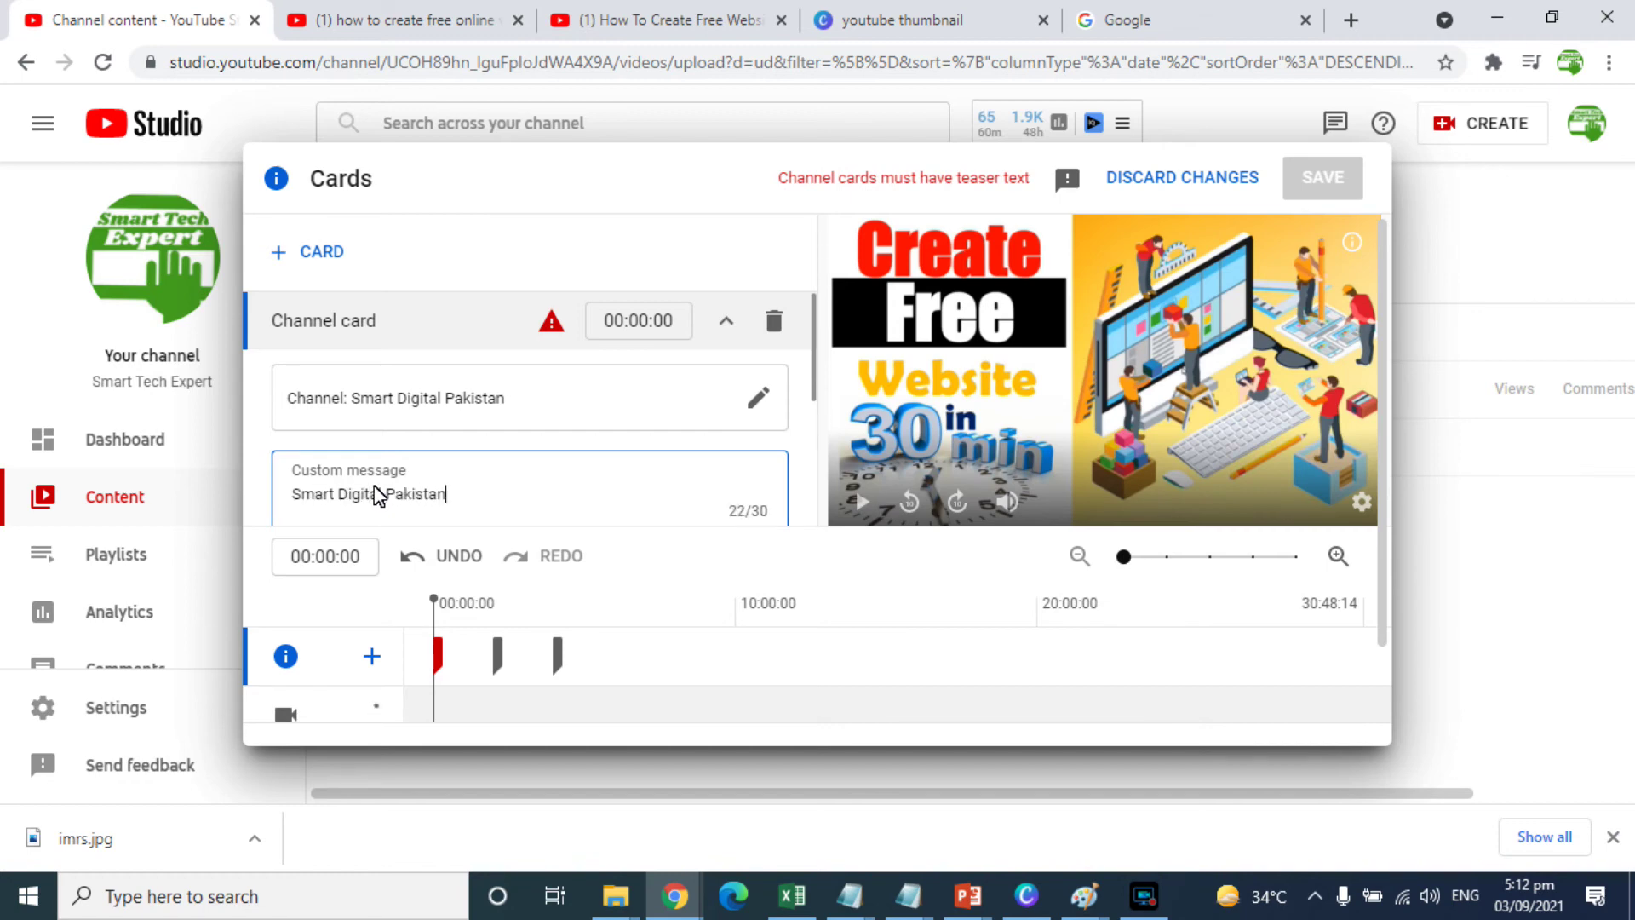
left_click(624, 329)
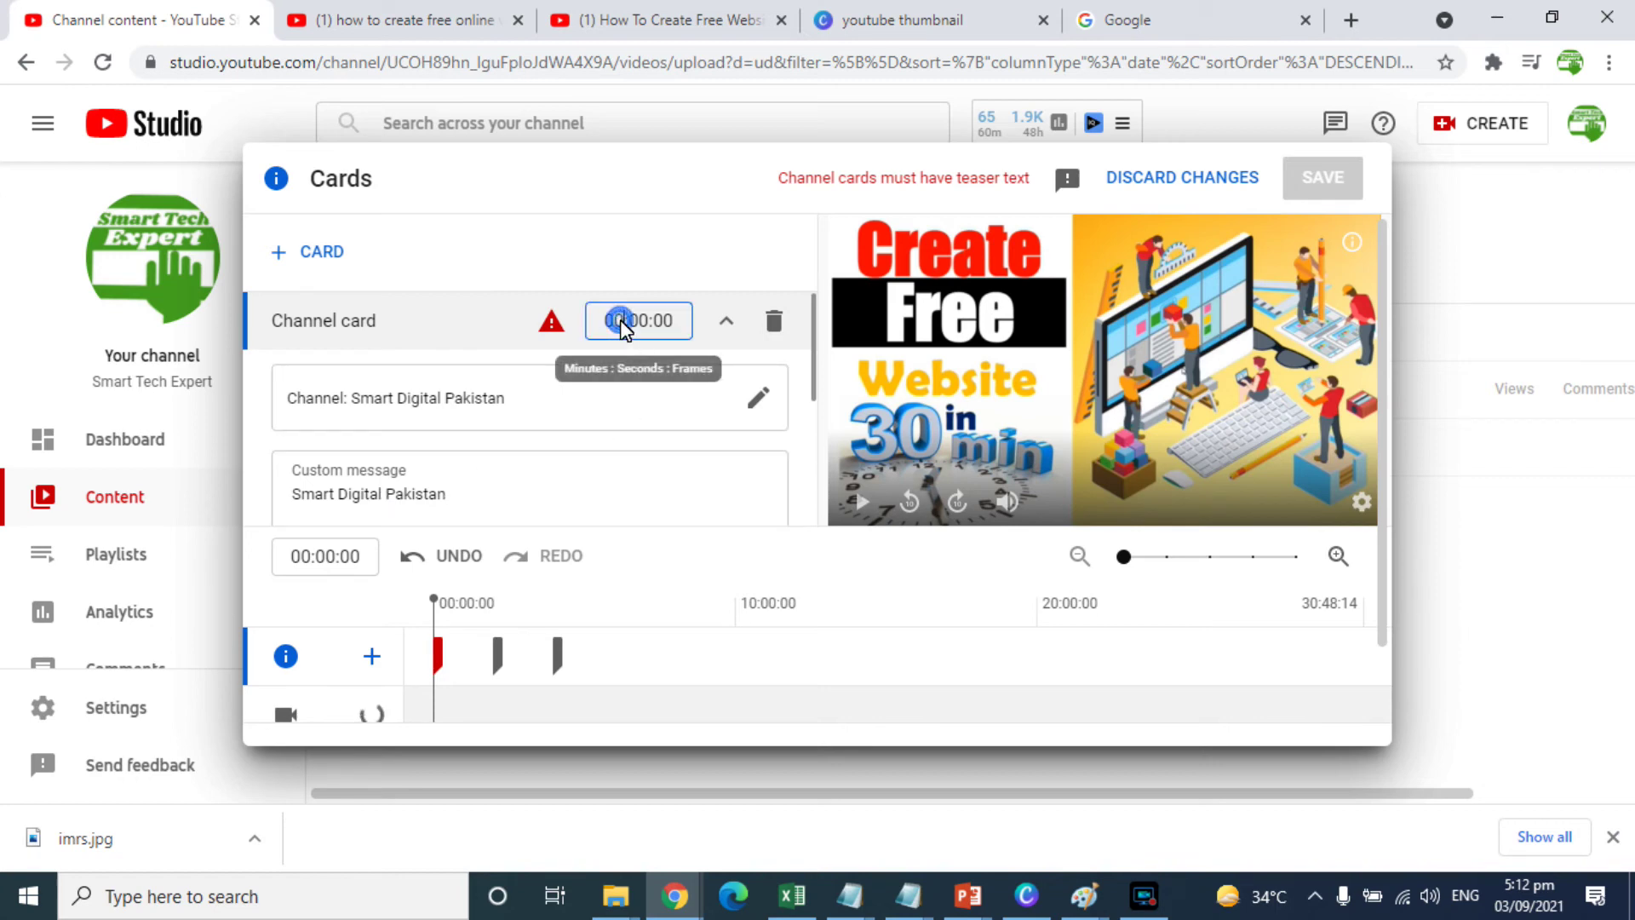
key("BackSpace")
type("6")
Copy the channel card's custom message "Smart Digital Pakistan" into its teaser text.
left_click_drag(815, 398, 817, 496)
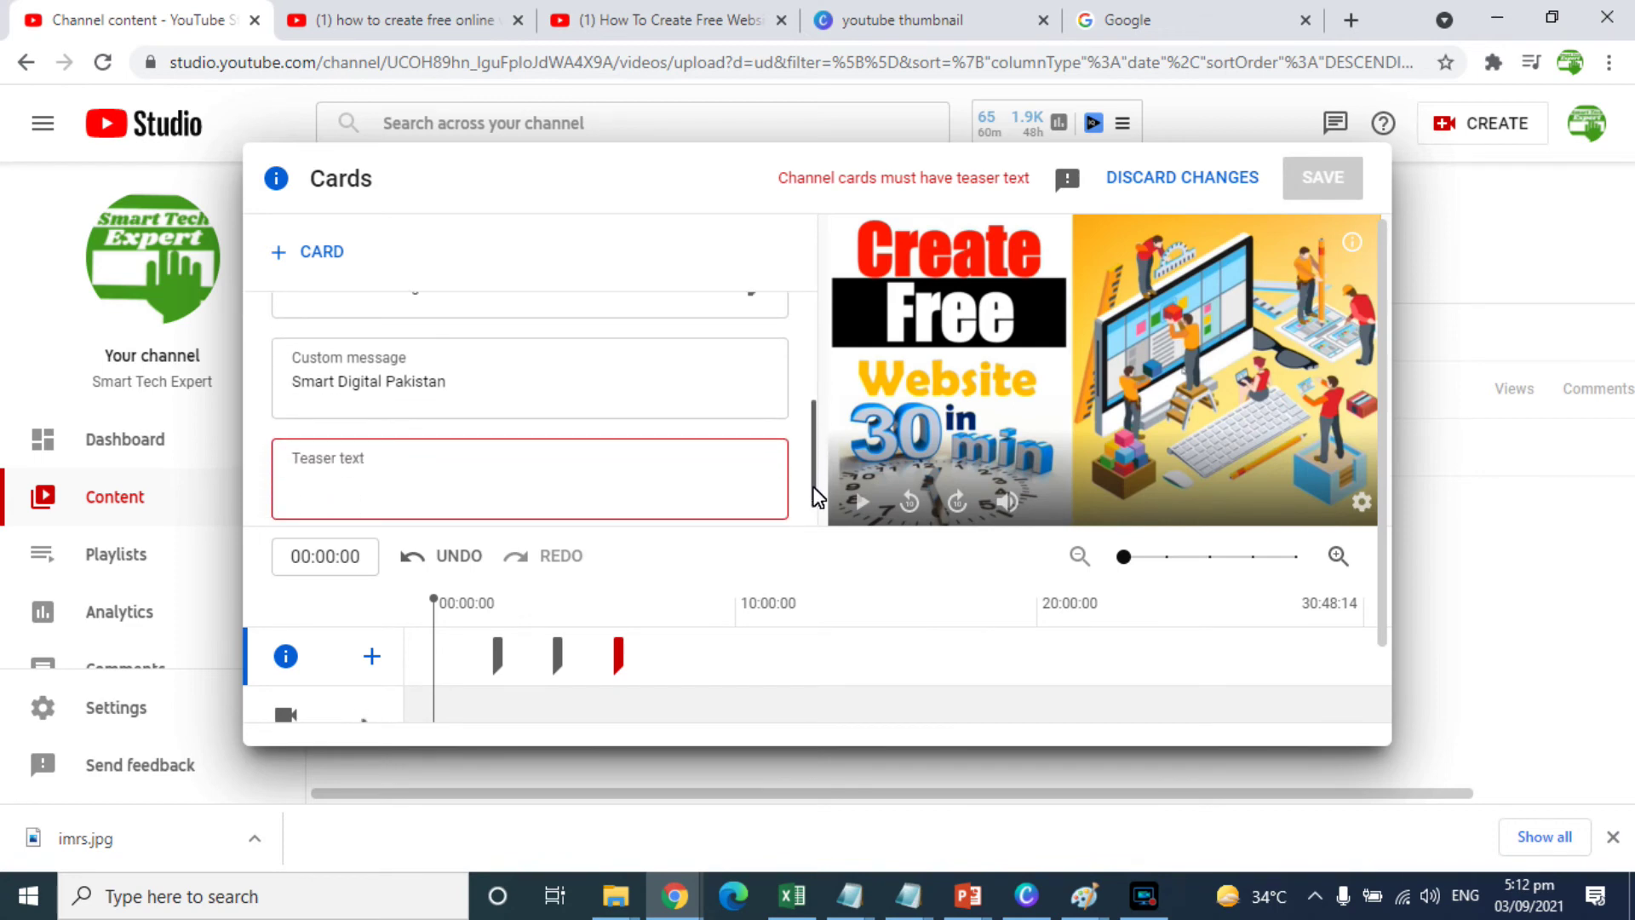
triple_click(401, 385)
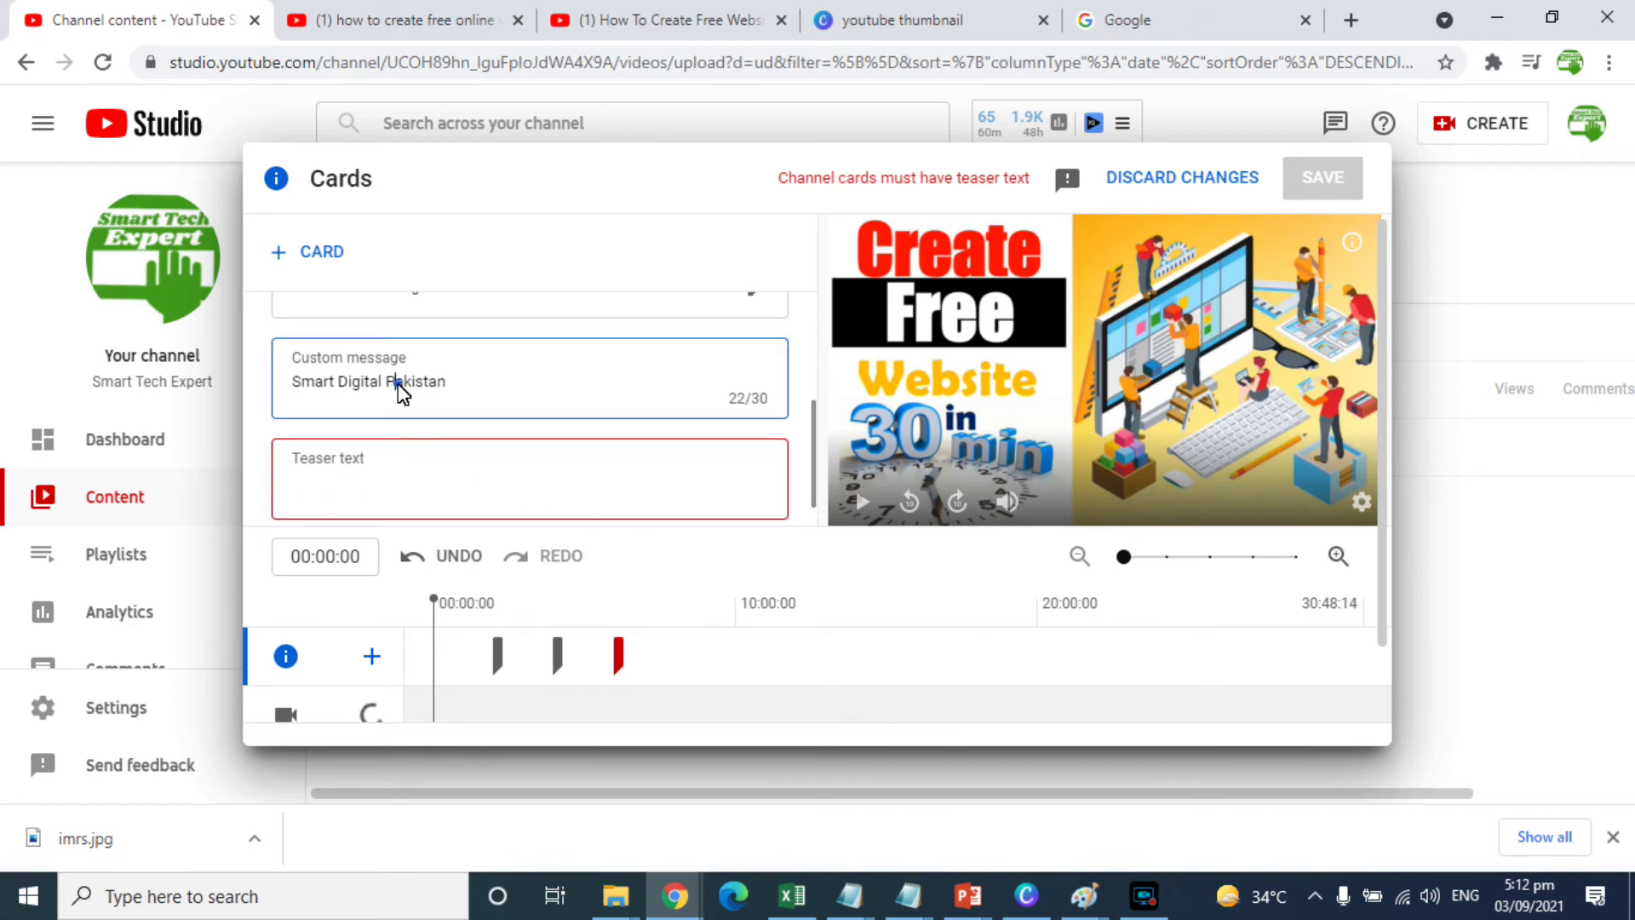
key("ctrl+c")
left_click(399, 471)
key("ctrl+v")
Set the channel card's start time to 10:00:00 and the playlist card's start time to 05:00:00.
left_click_drag(815, 460, 810, 401)
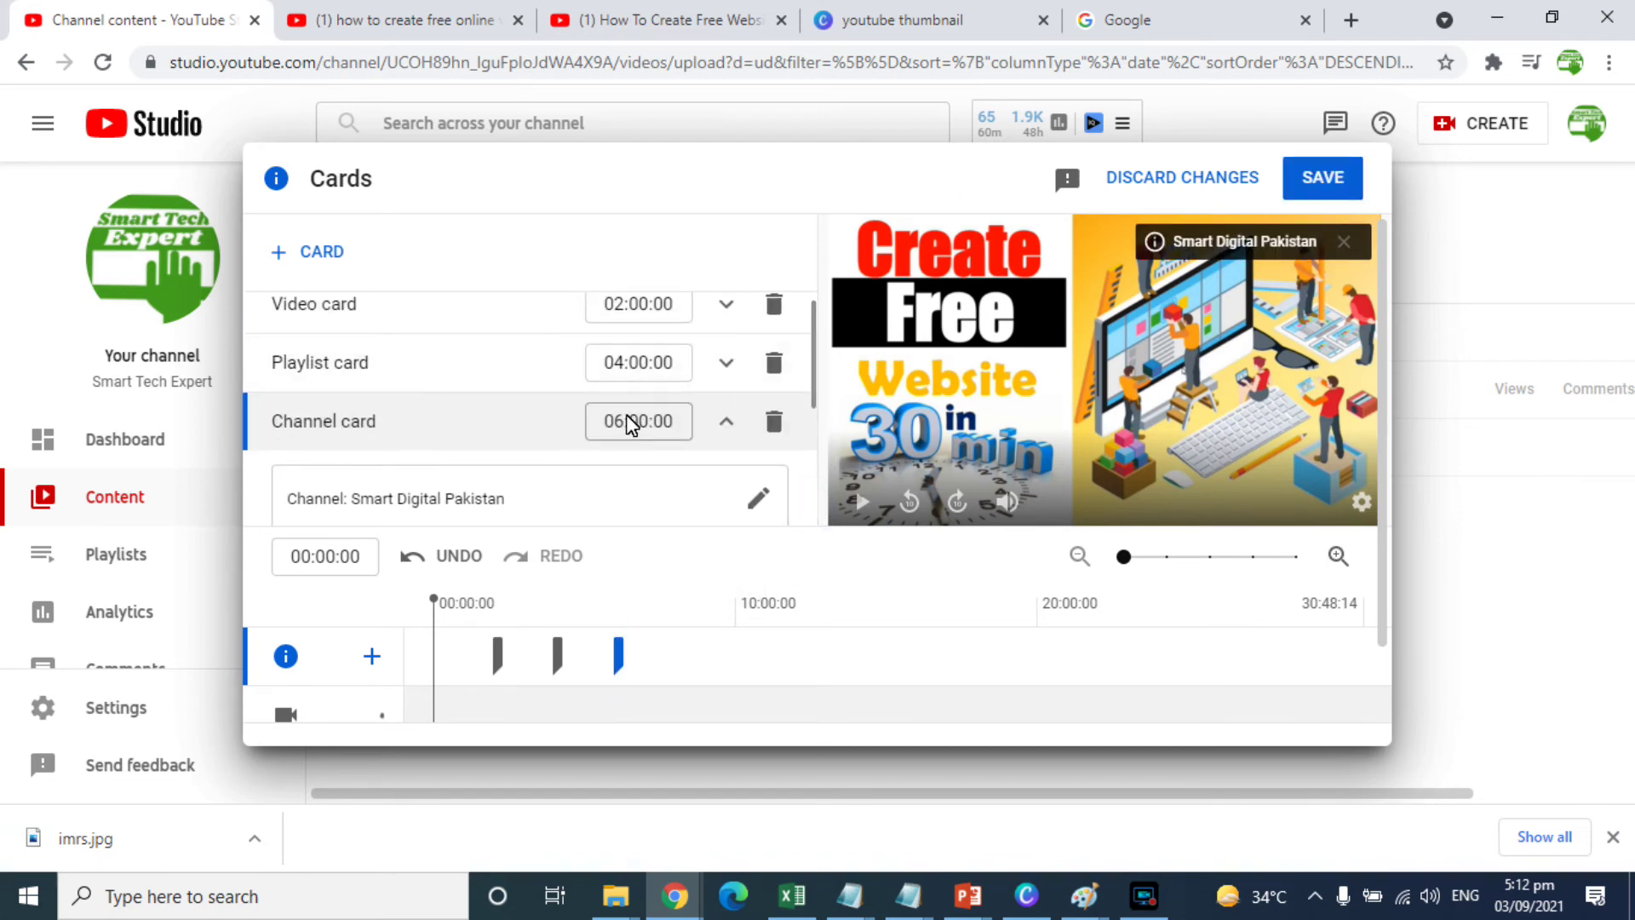
left_click(630, 424)
key("BackSpace")
key("BackSpace")
key("BackSpace")
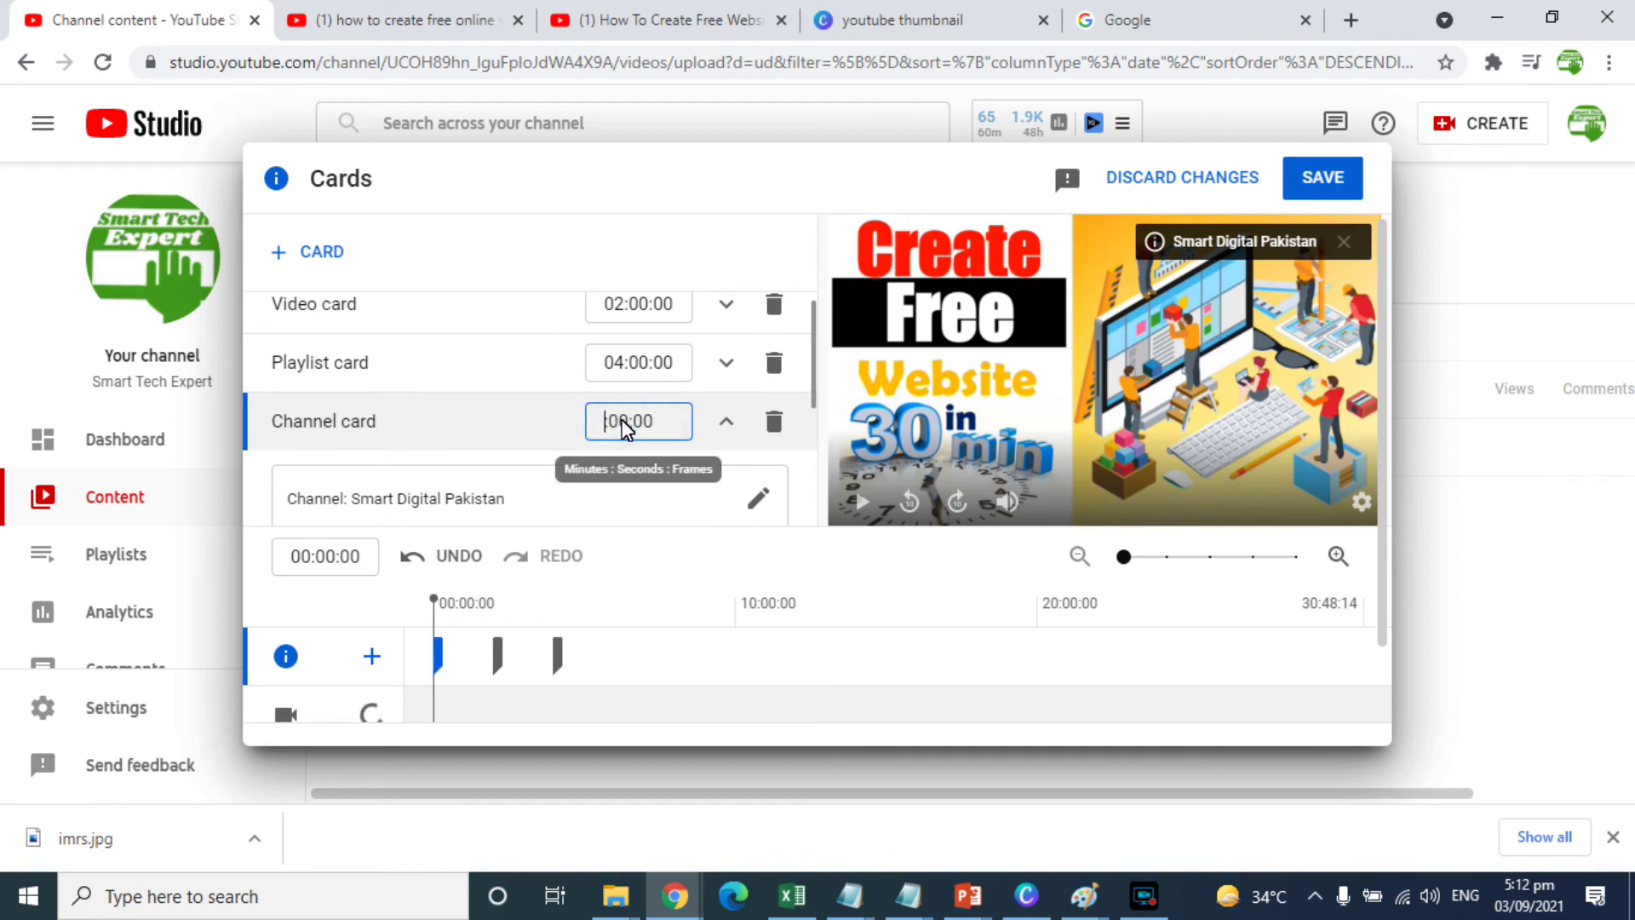
type("10:")
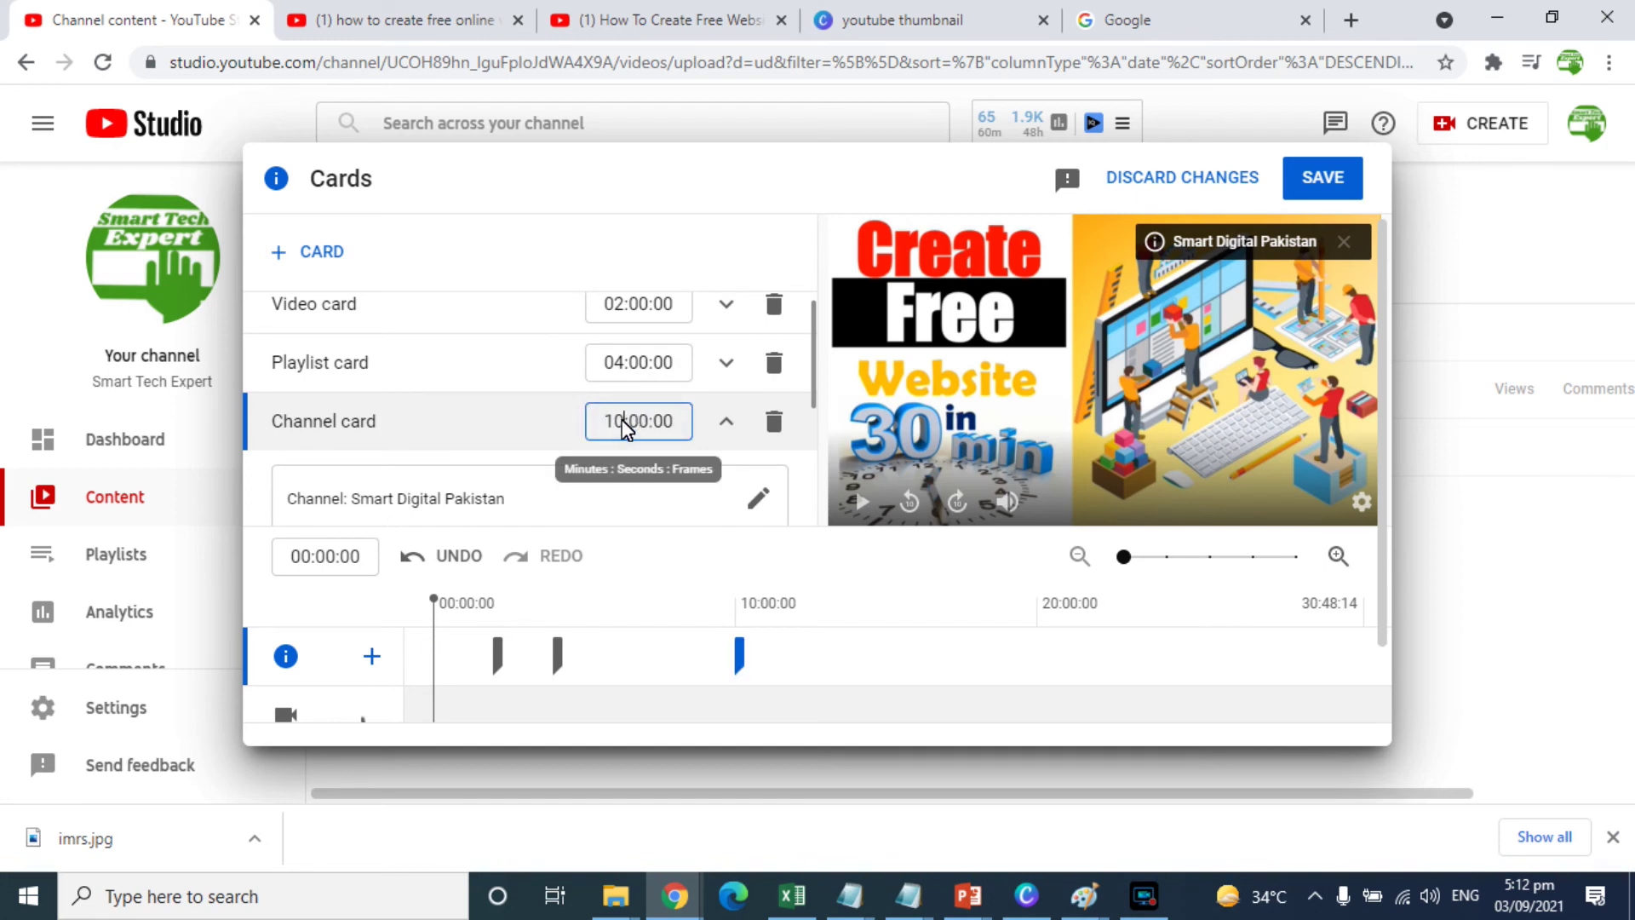
left_click(624, 366)
key("BackSpace")
type("5")
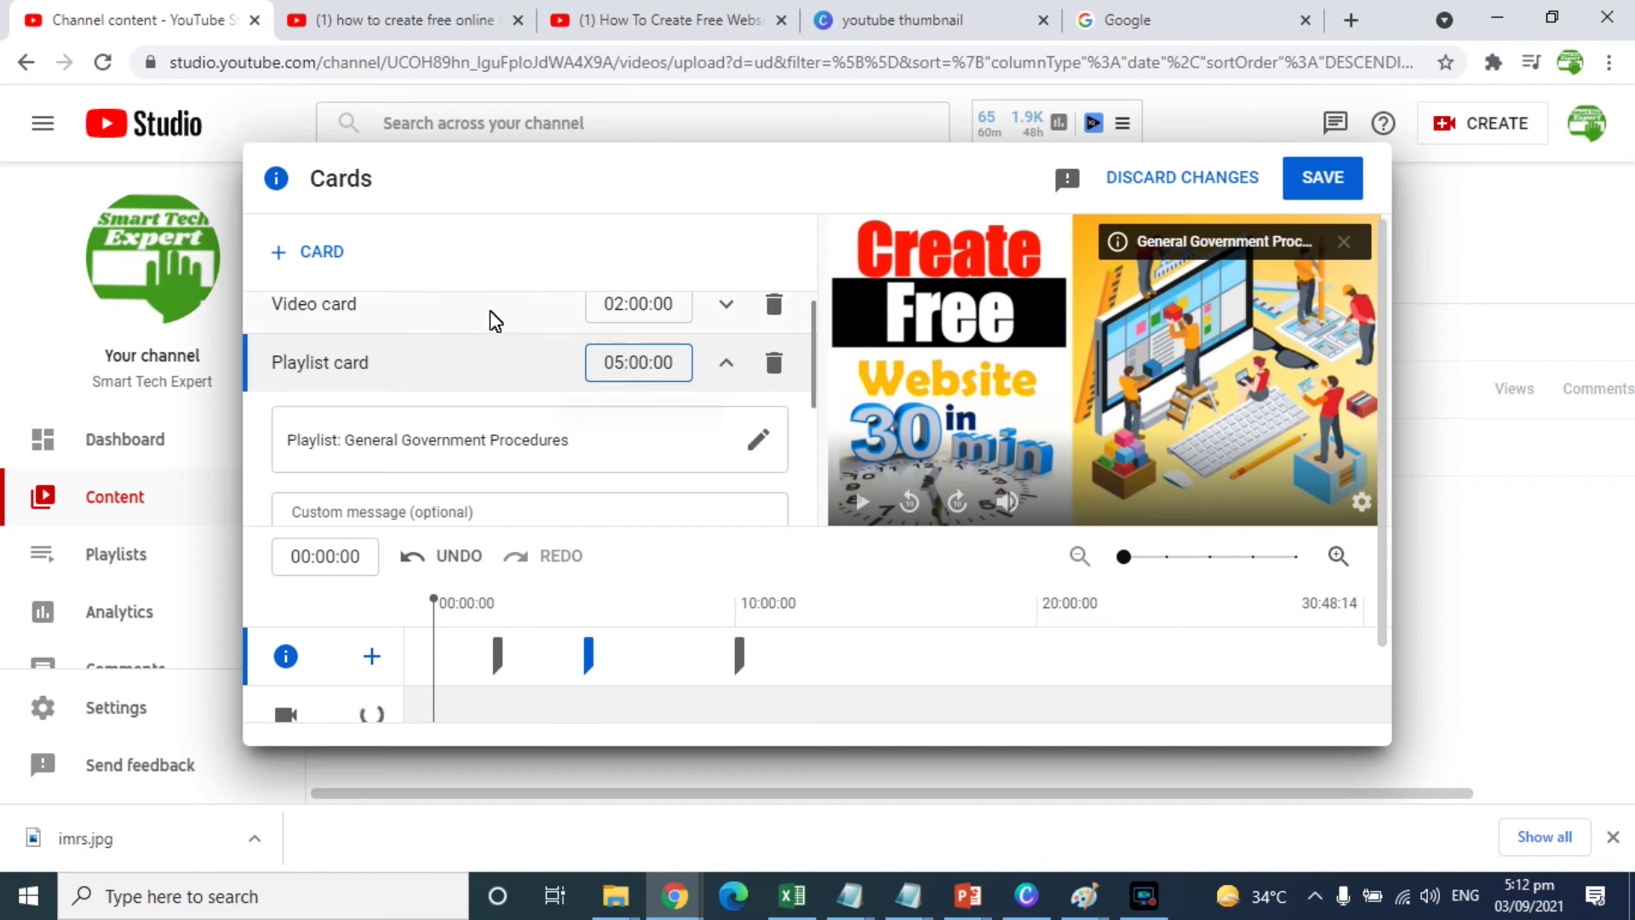
left_click(318, 253)
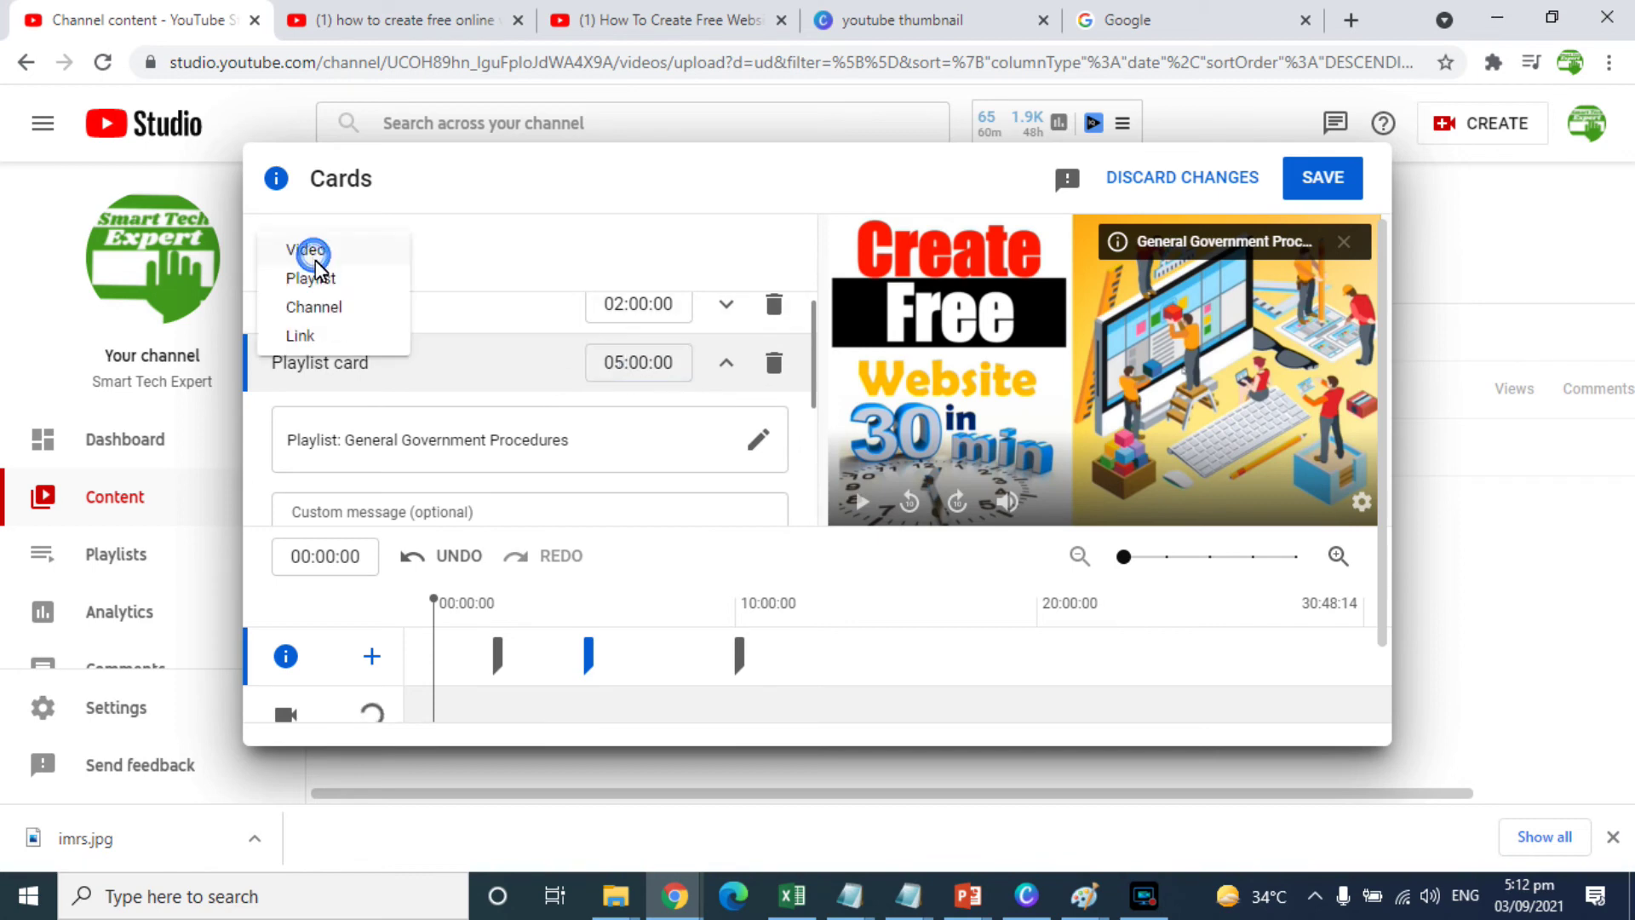
left_click(319, 333)
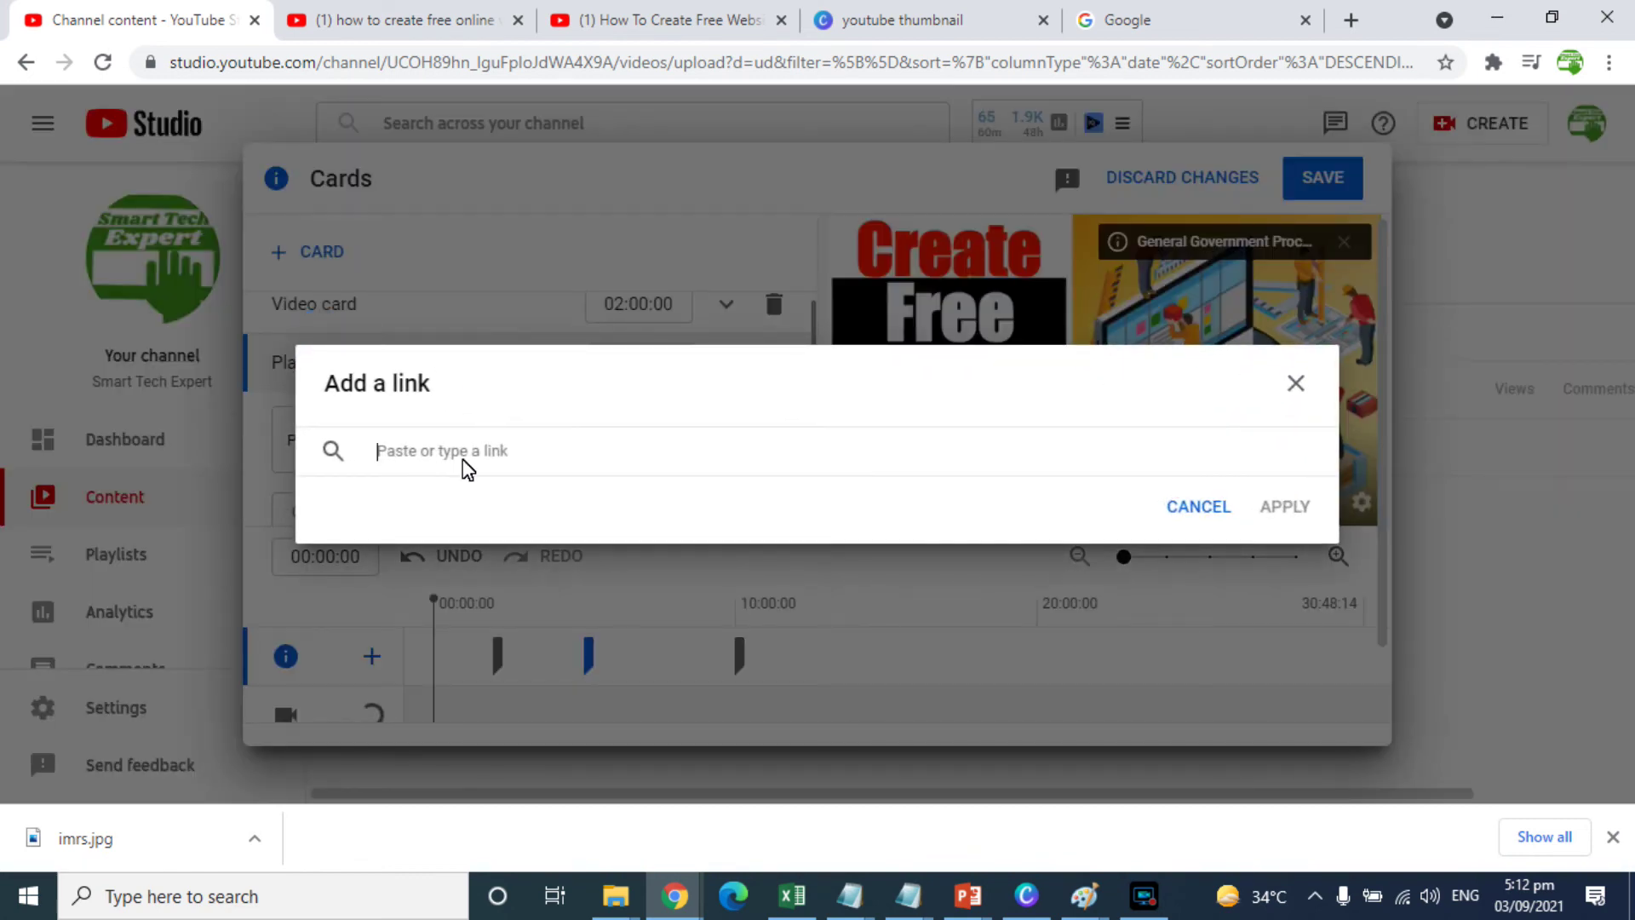
type("https")
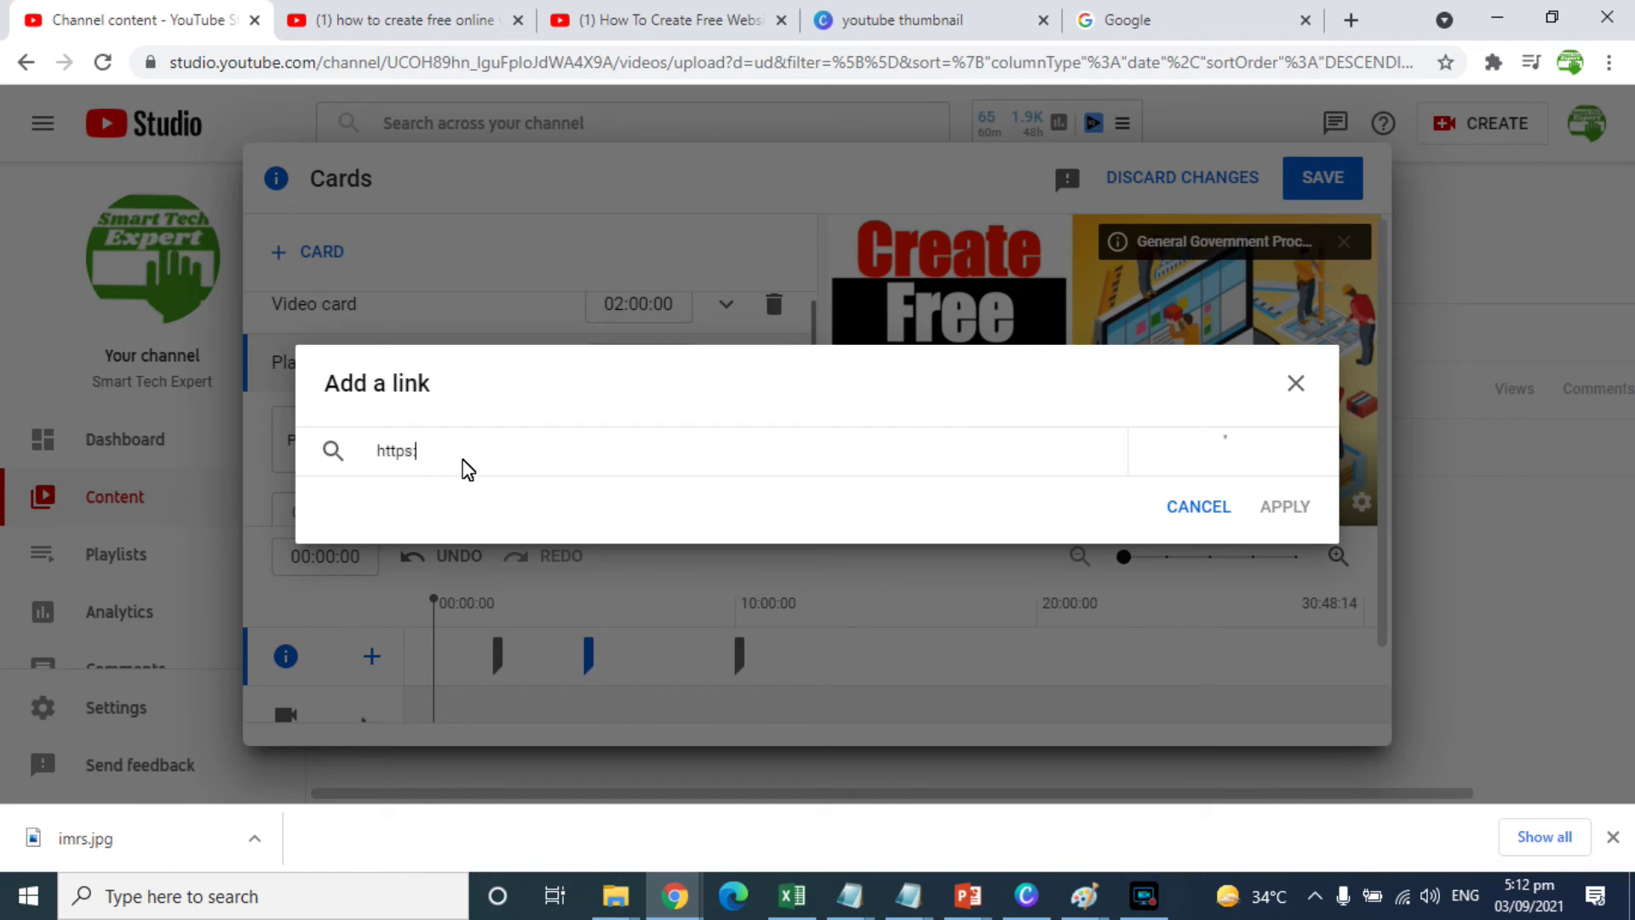
type("://www.mobileapps.pk")
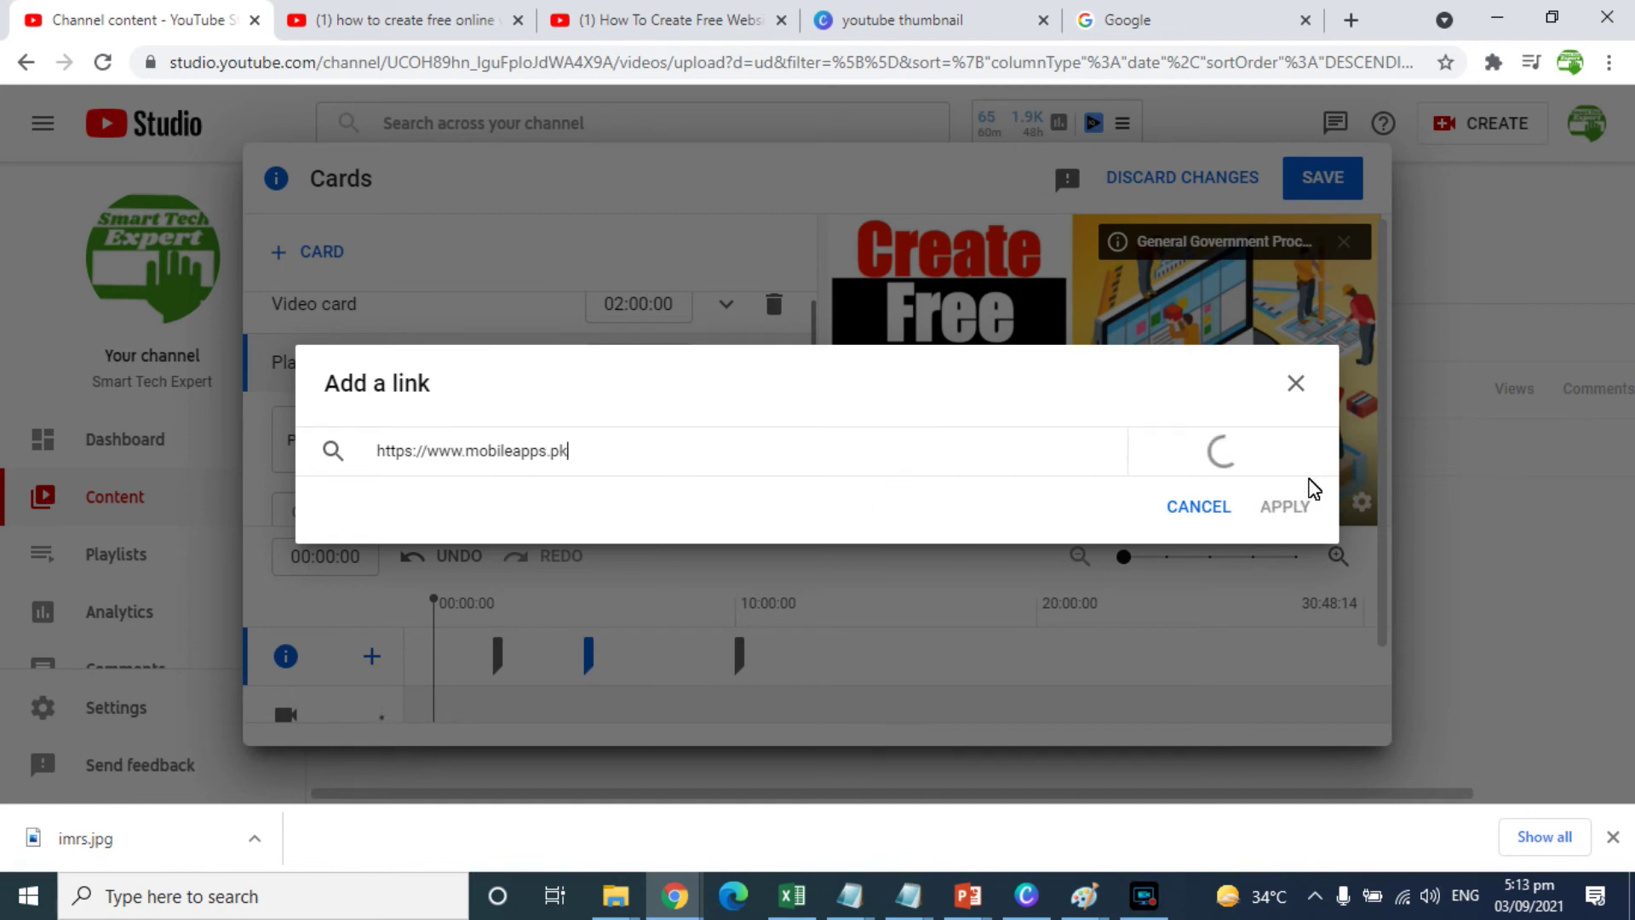
left_click(1286, 505)
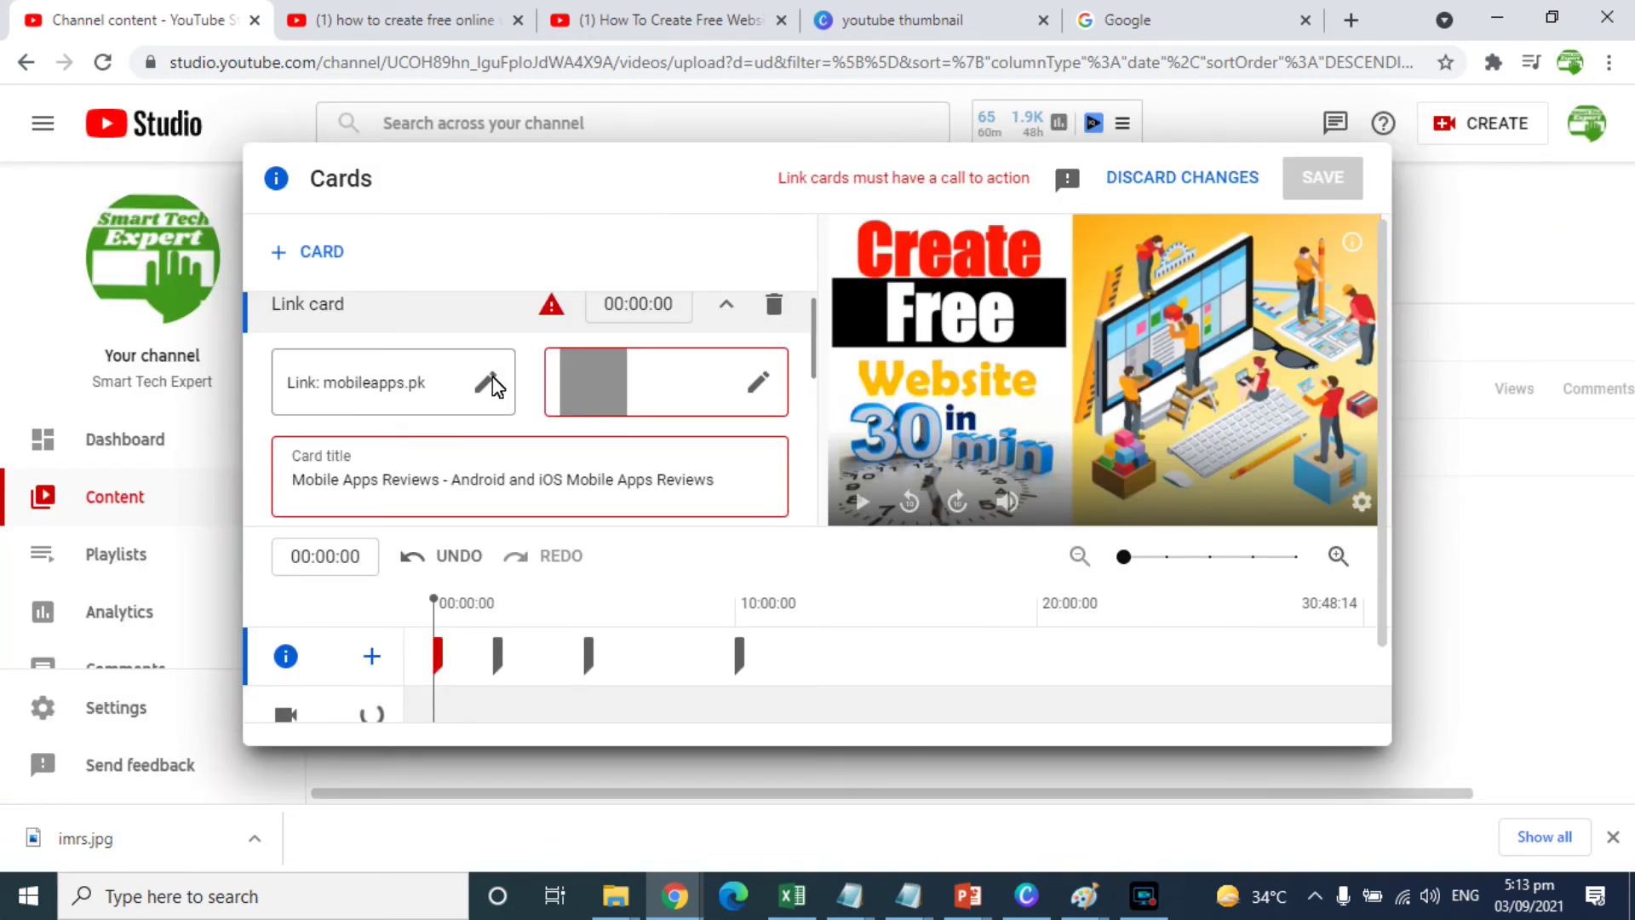
Upload the Mobile Apps logo as the link card's custom image and apply it.
left_click(756, 387)
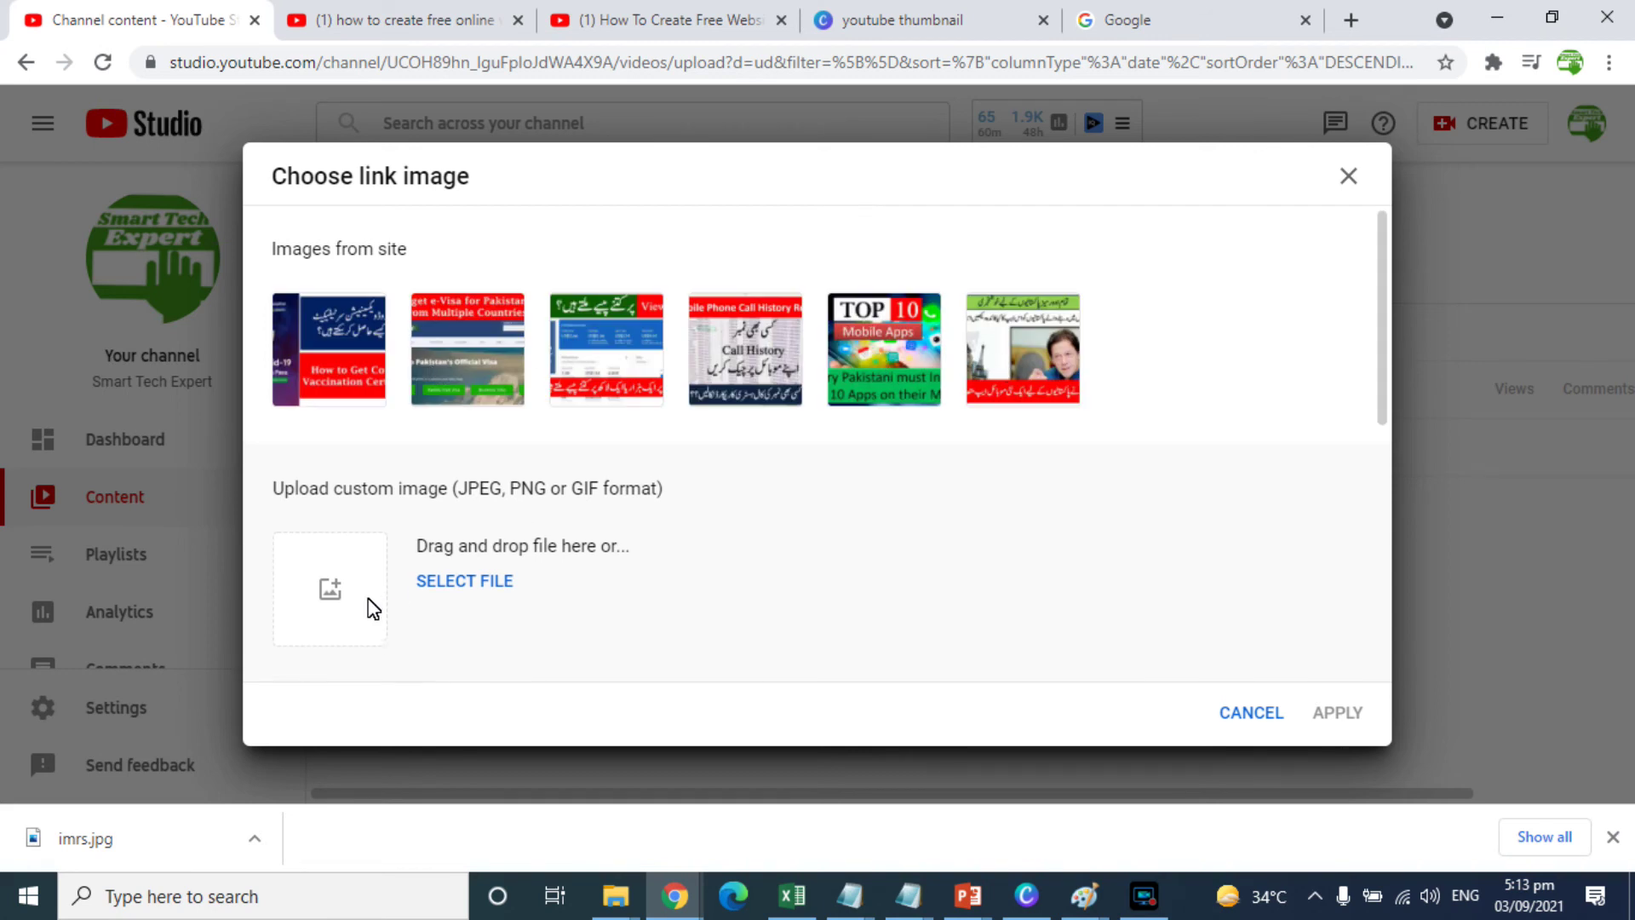
left_click(467, 586)
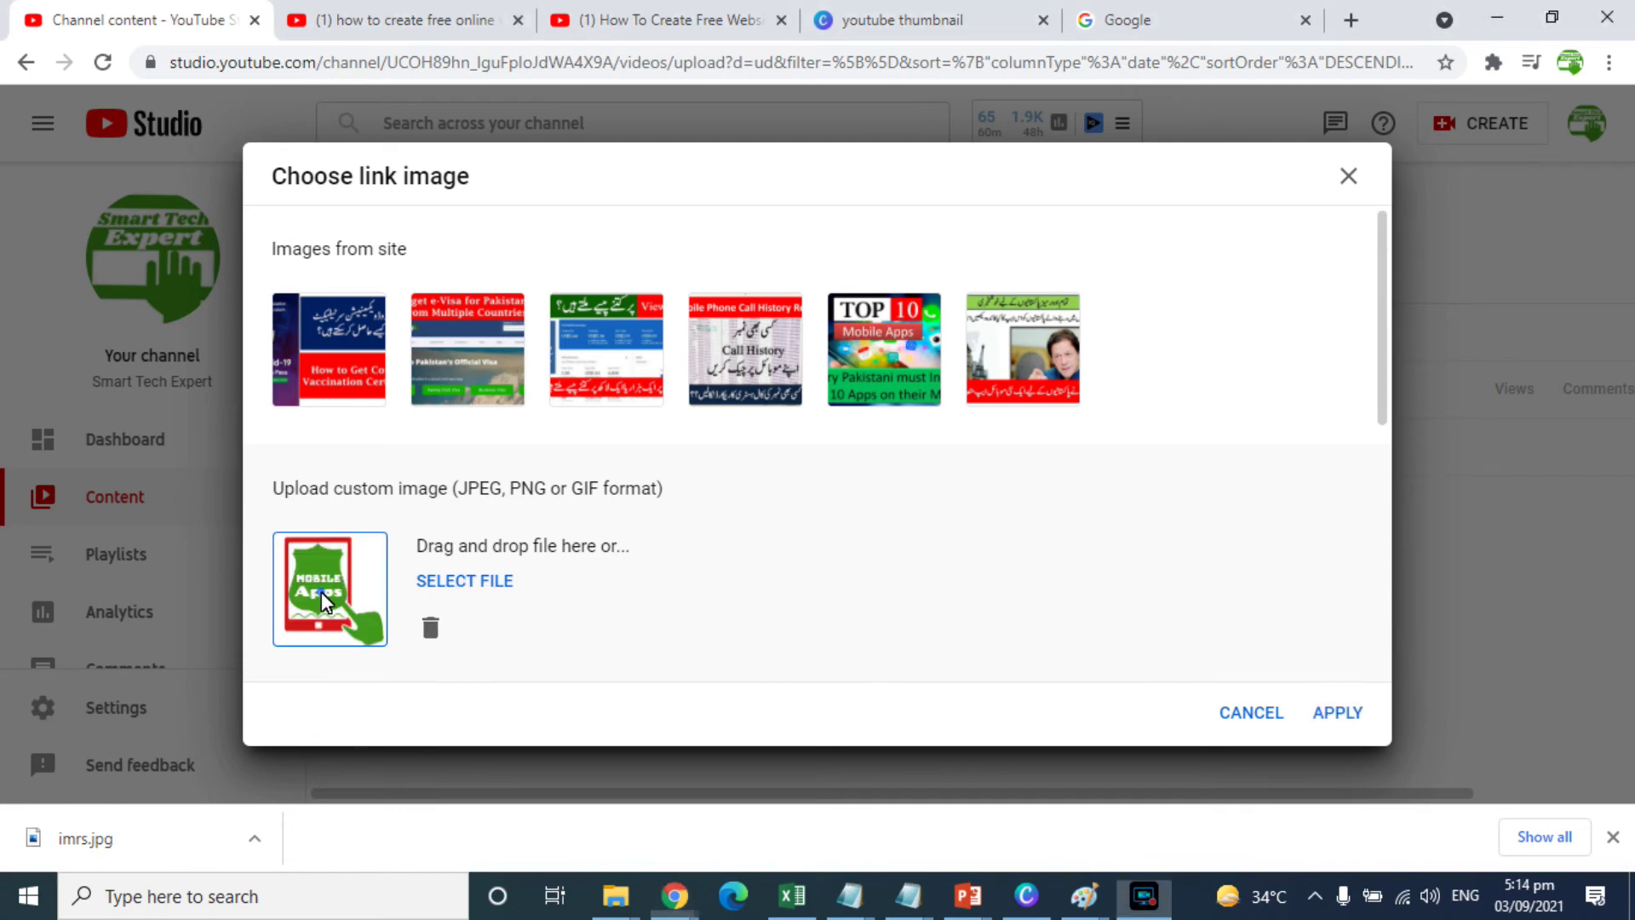
left_click(1344, 712)
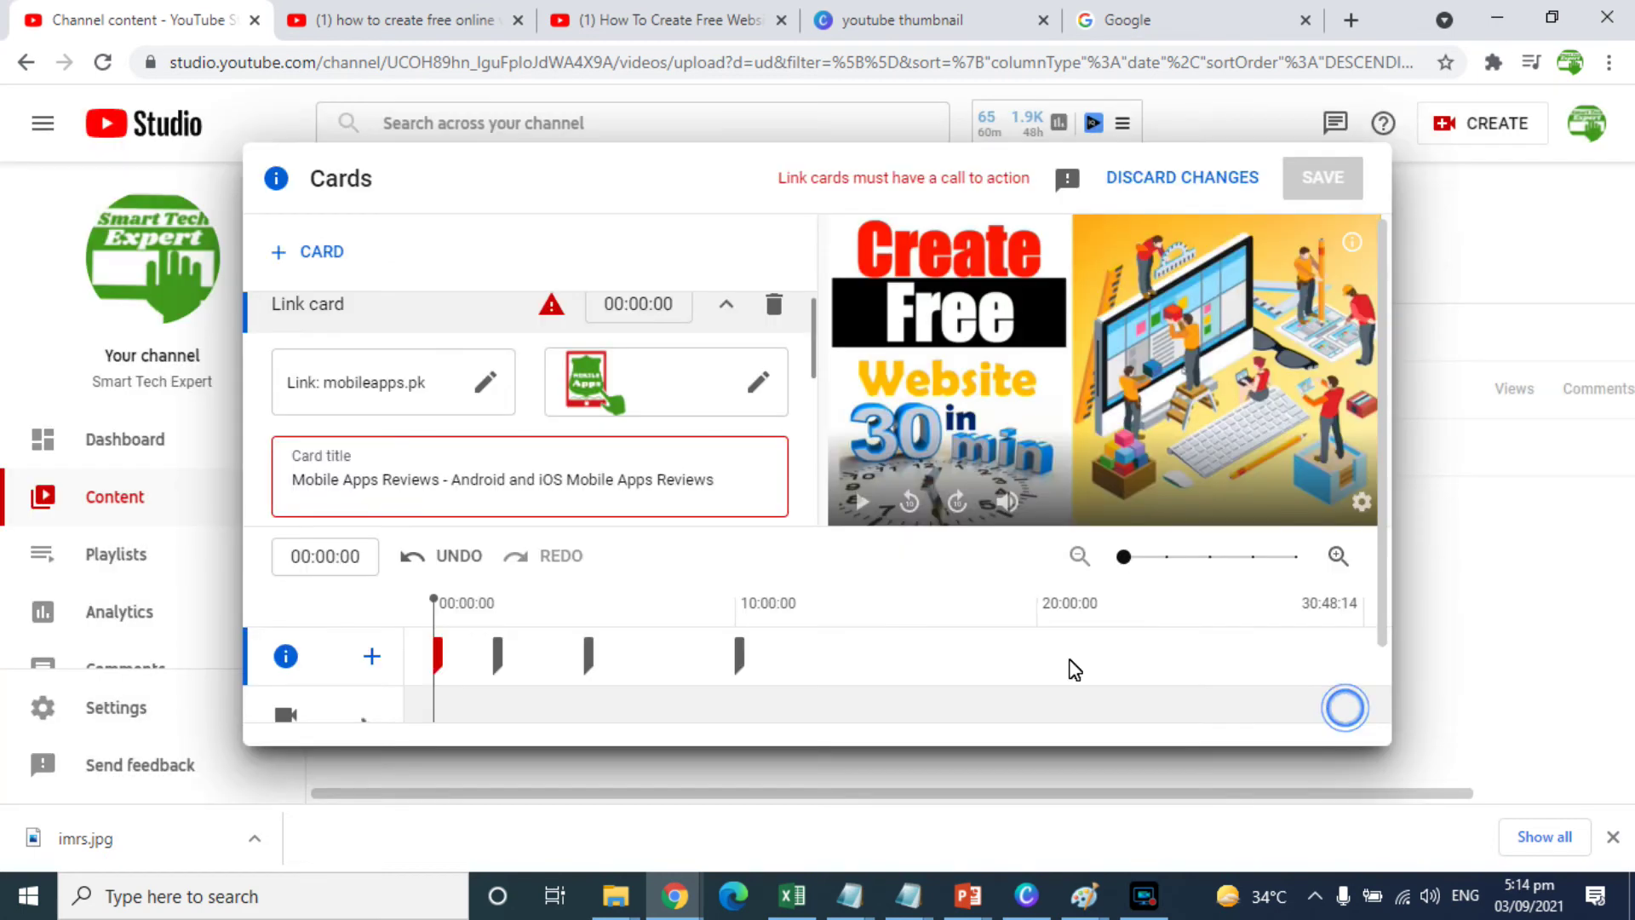
Shorten the link card's title to "Mobile Apps Reviews - Android and iOS Mobile" and set its start time to 15:00:00.
left_click(456, 478)
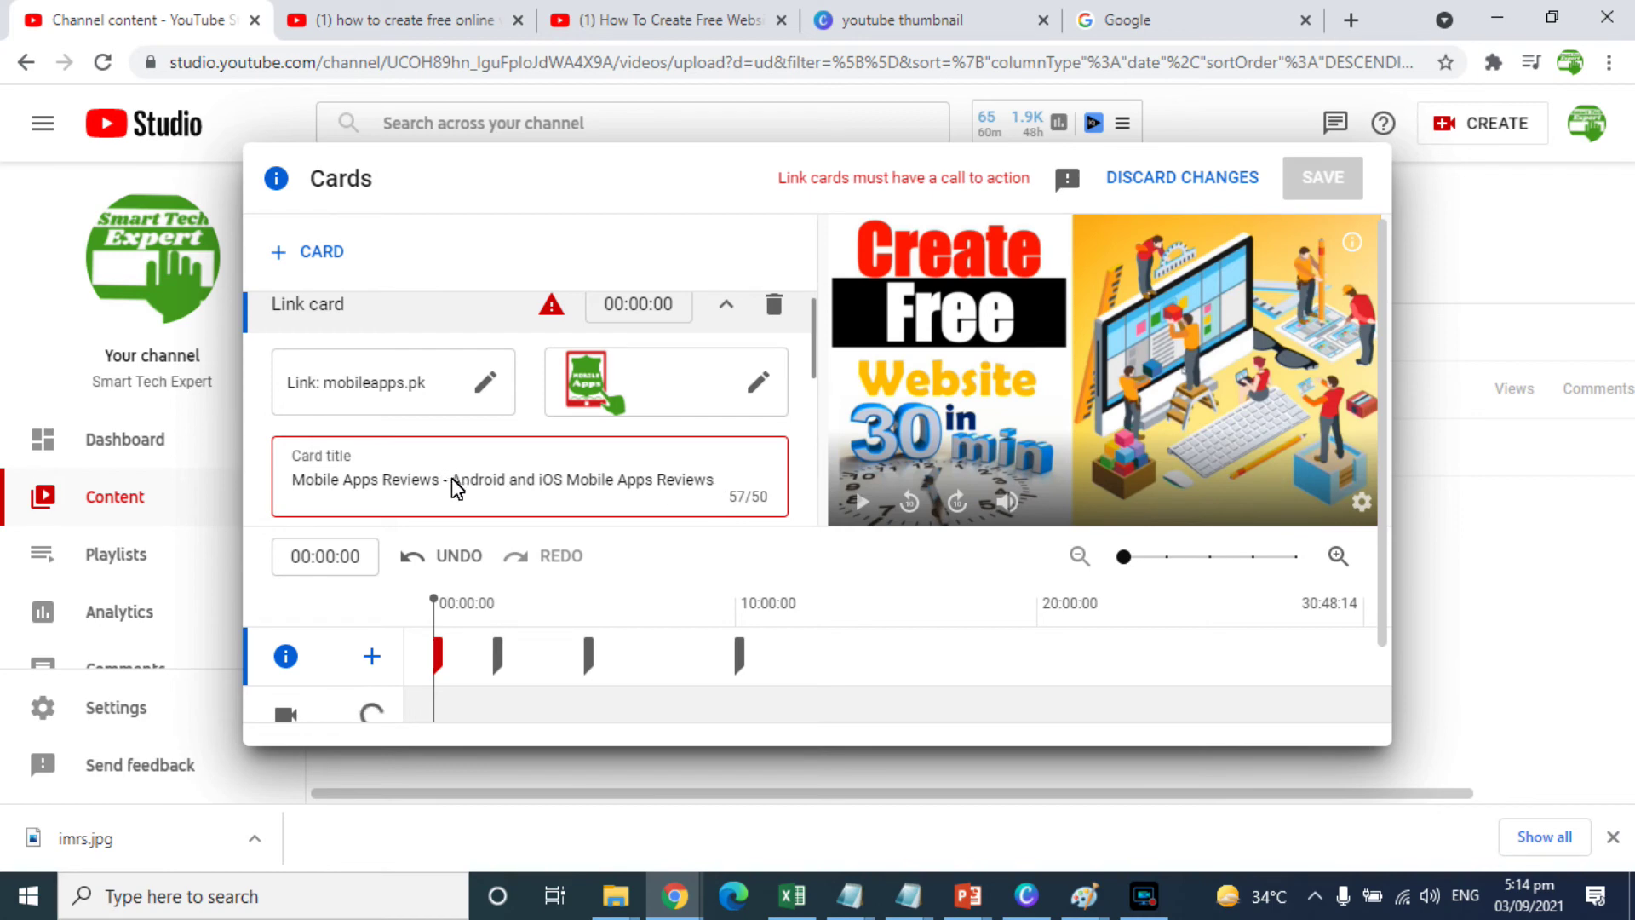
left_click_drag(618, 481, 759, 494)
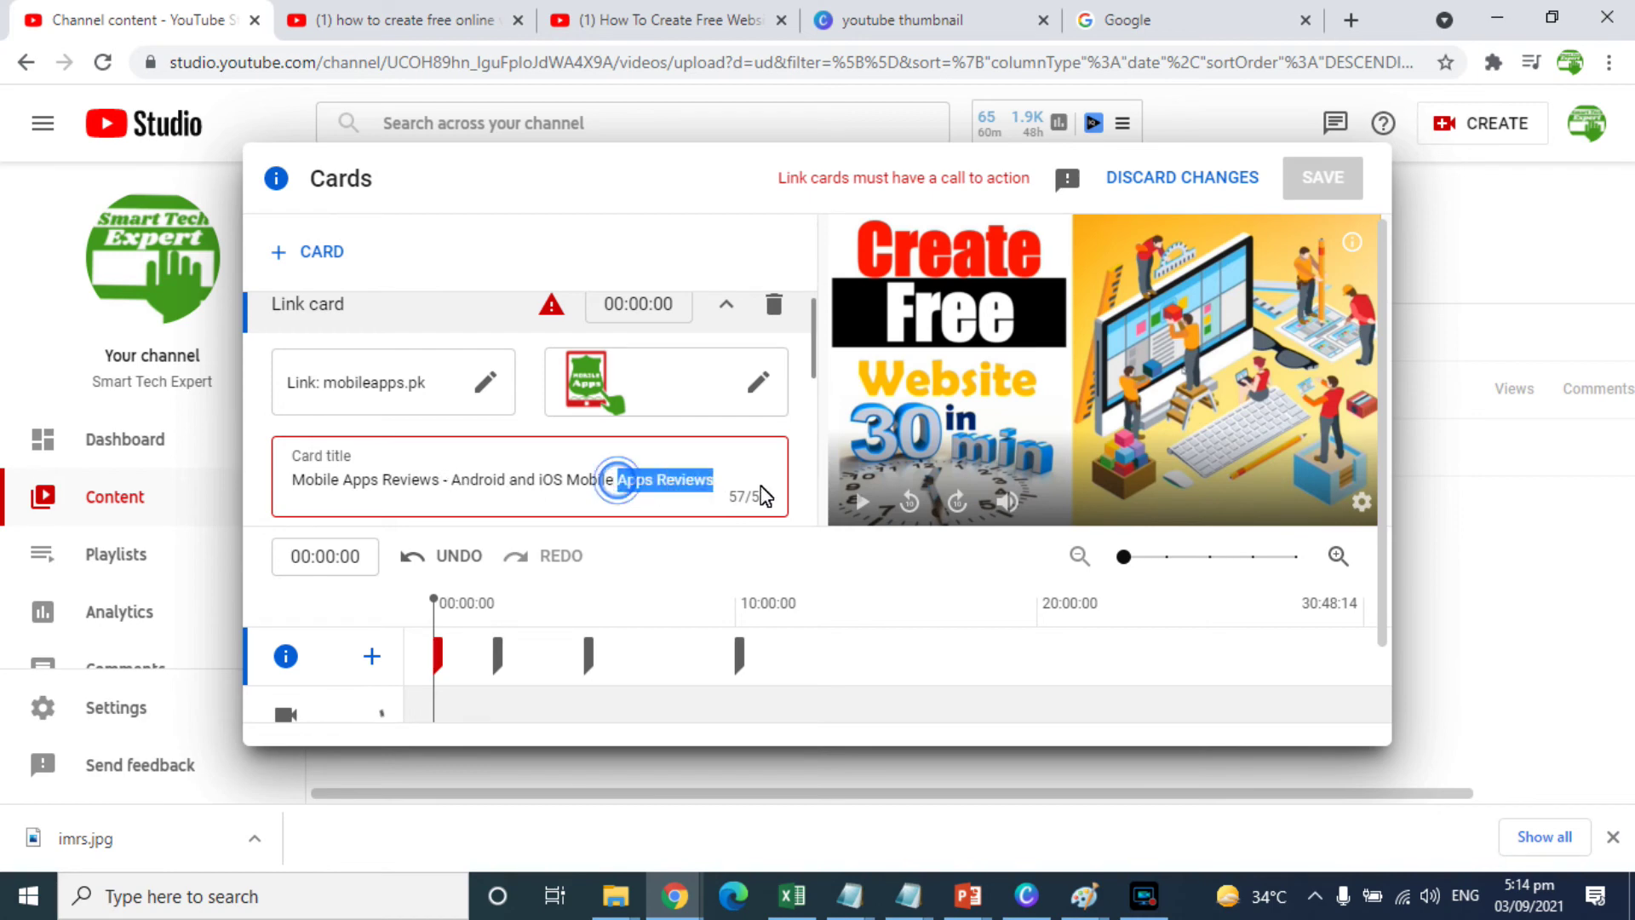
key("BackSpace")
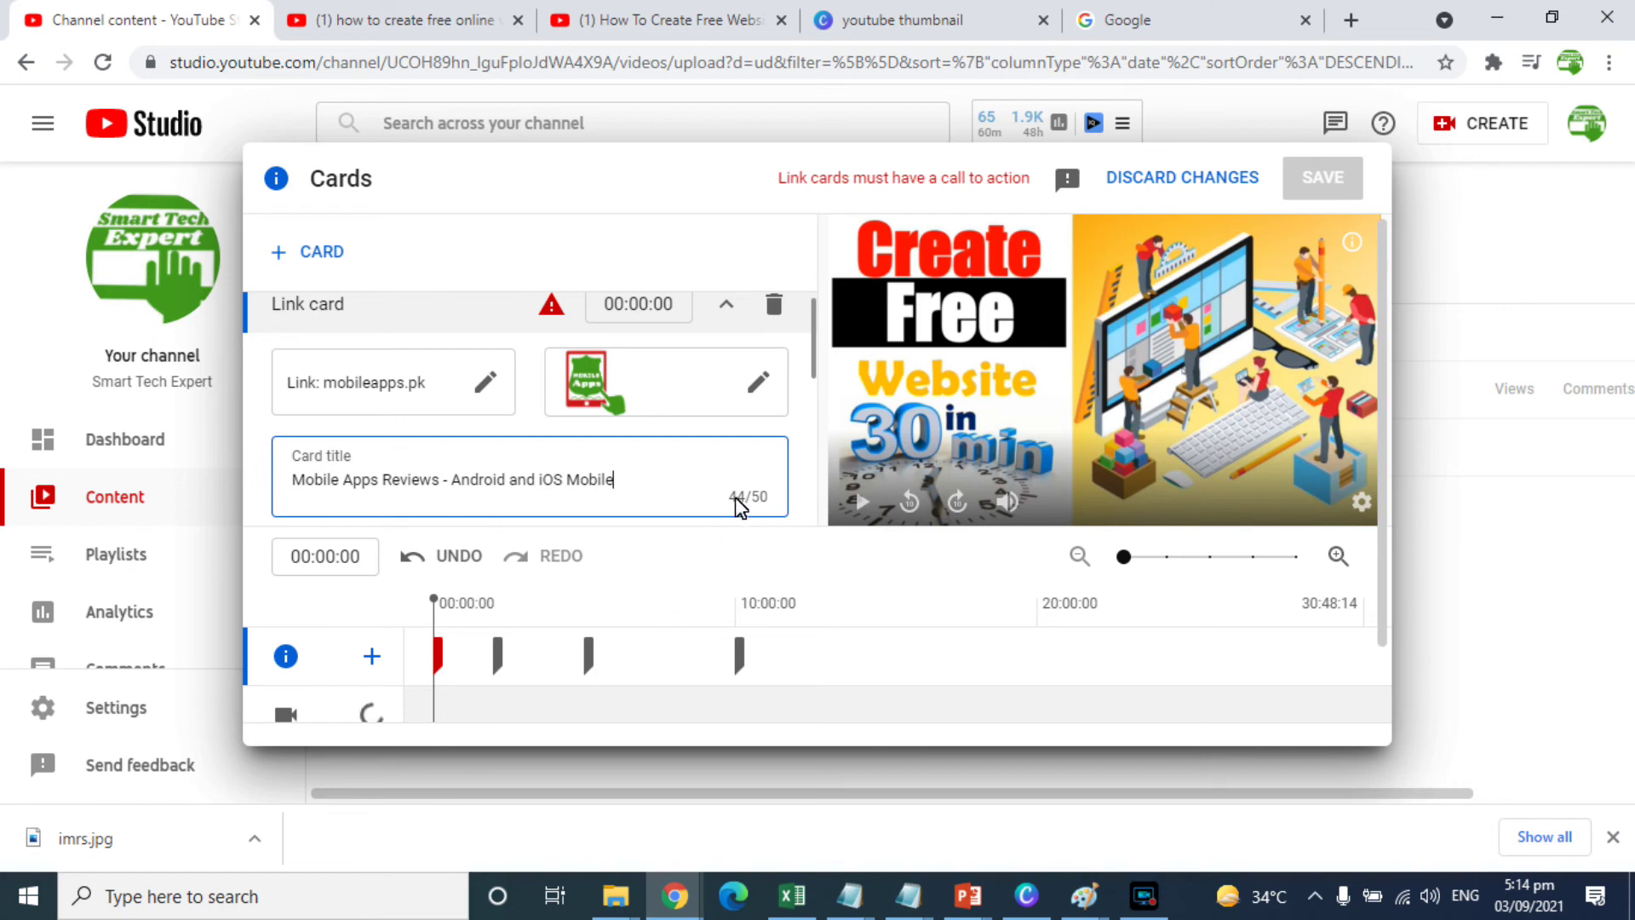
left_click(622, 304)
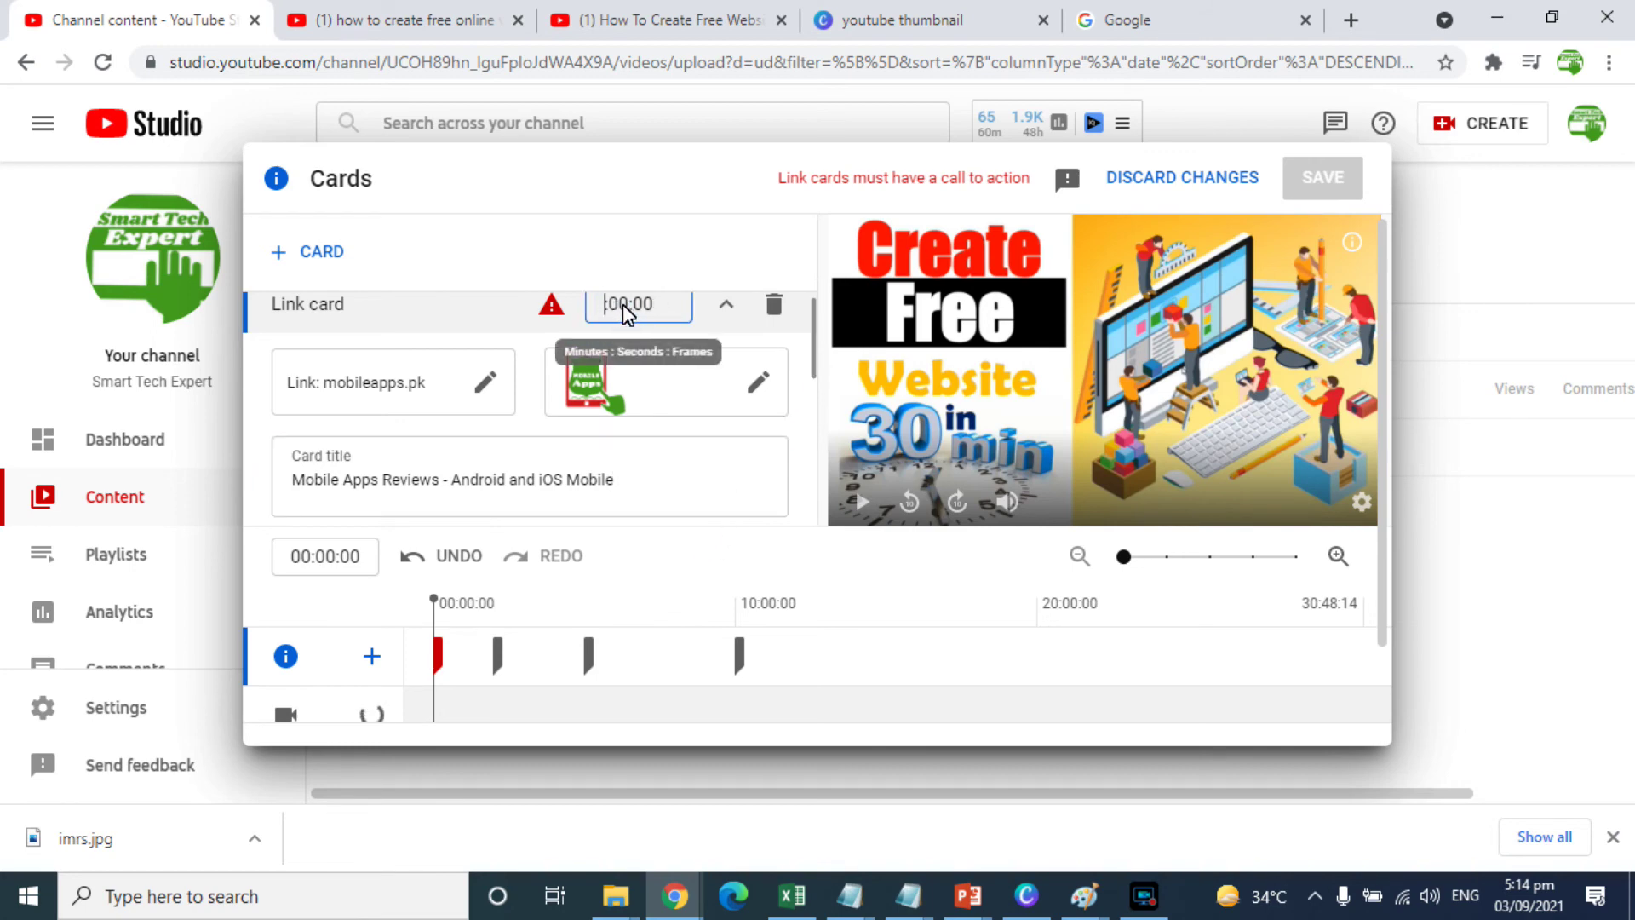
type("15:")
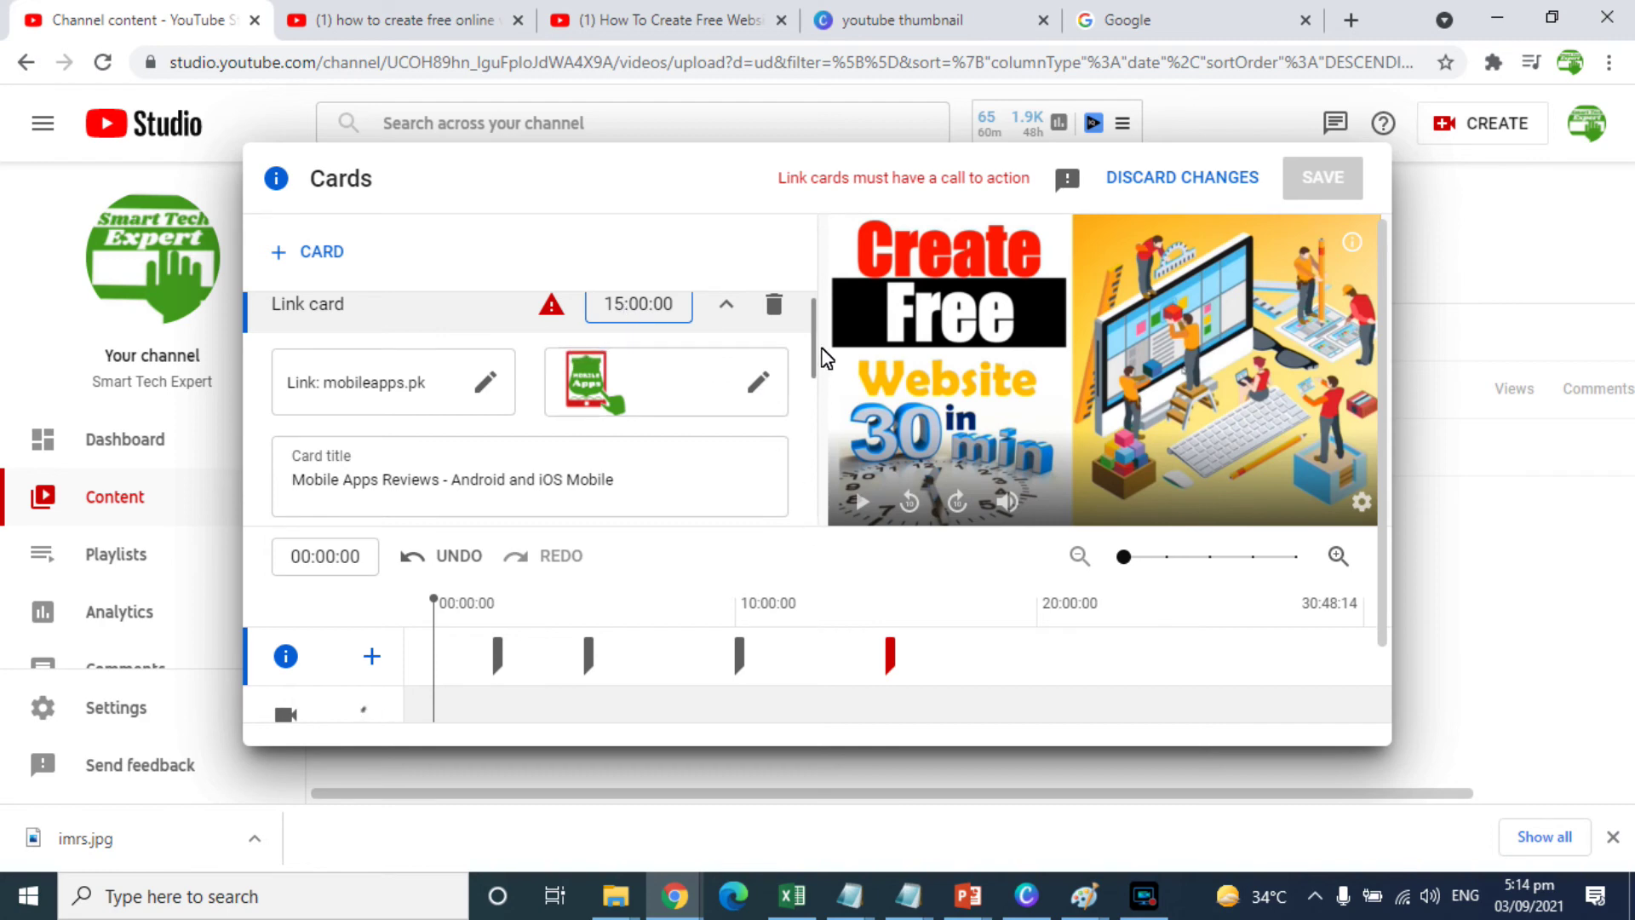
Enter "Plz visit our Webiste" as both the call to action and the teaser text of the link card.
left_click_drag(813, 343, 809, 452)
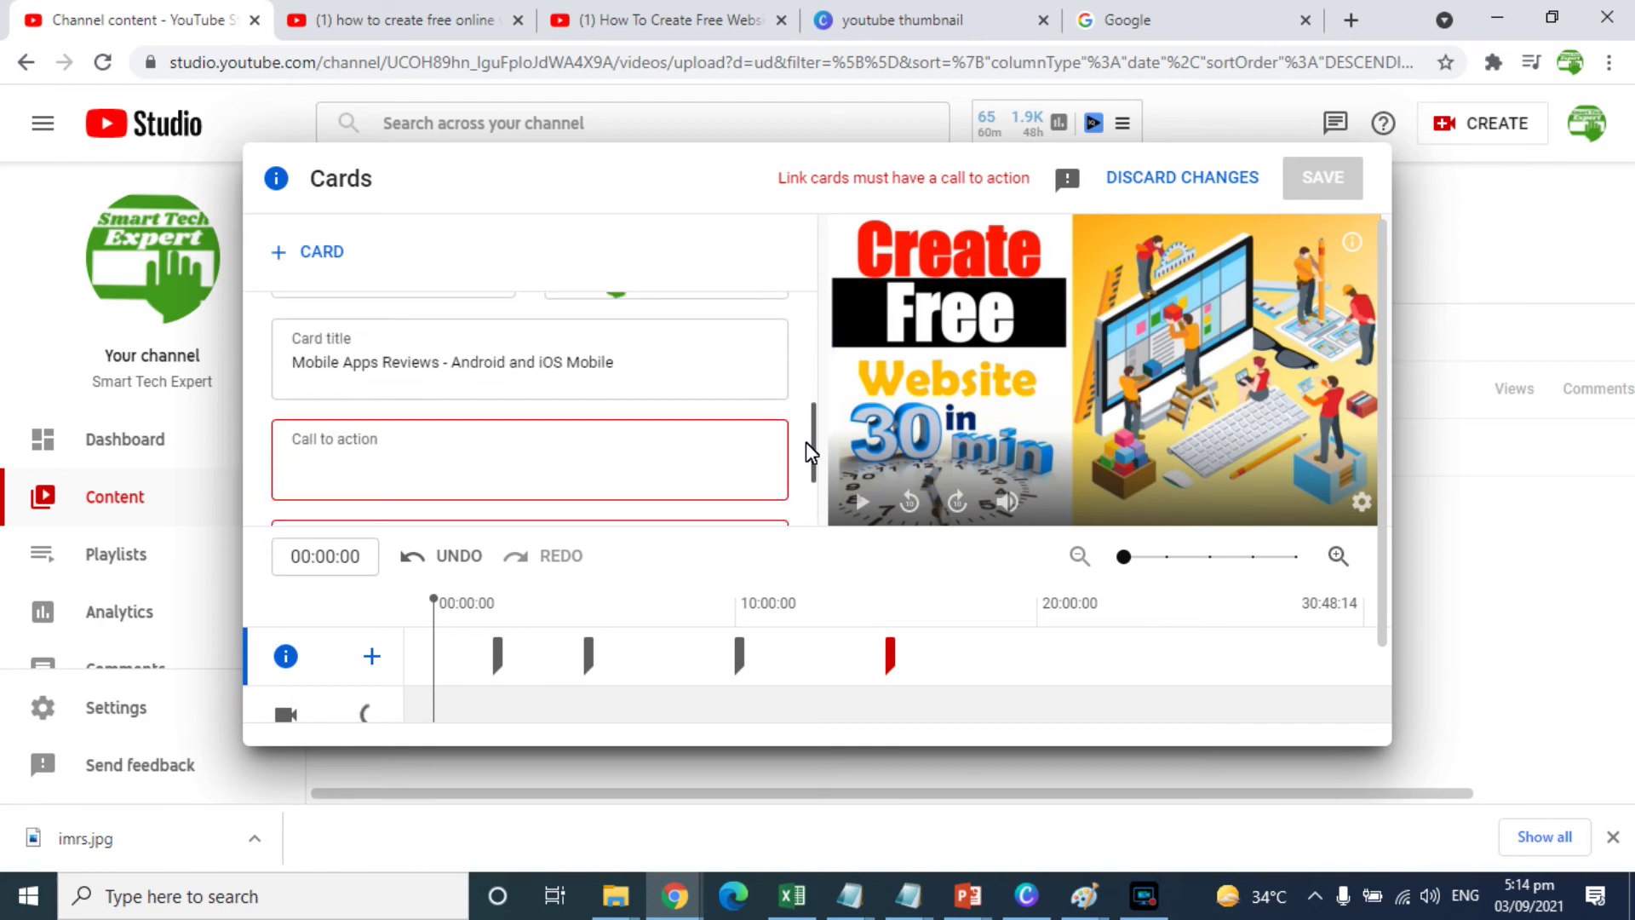
left_click(395, 449)
type("Plz visit our Webiste")
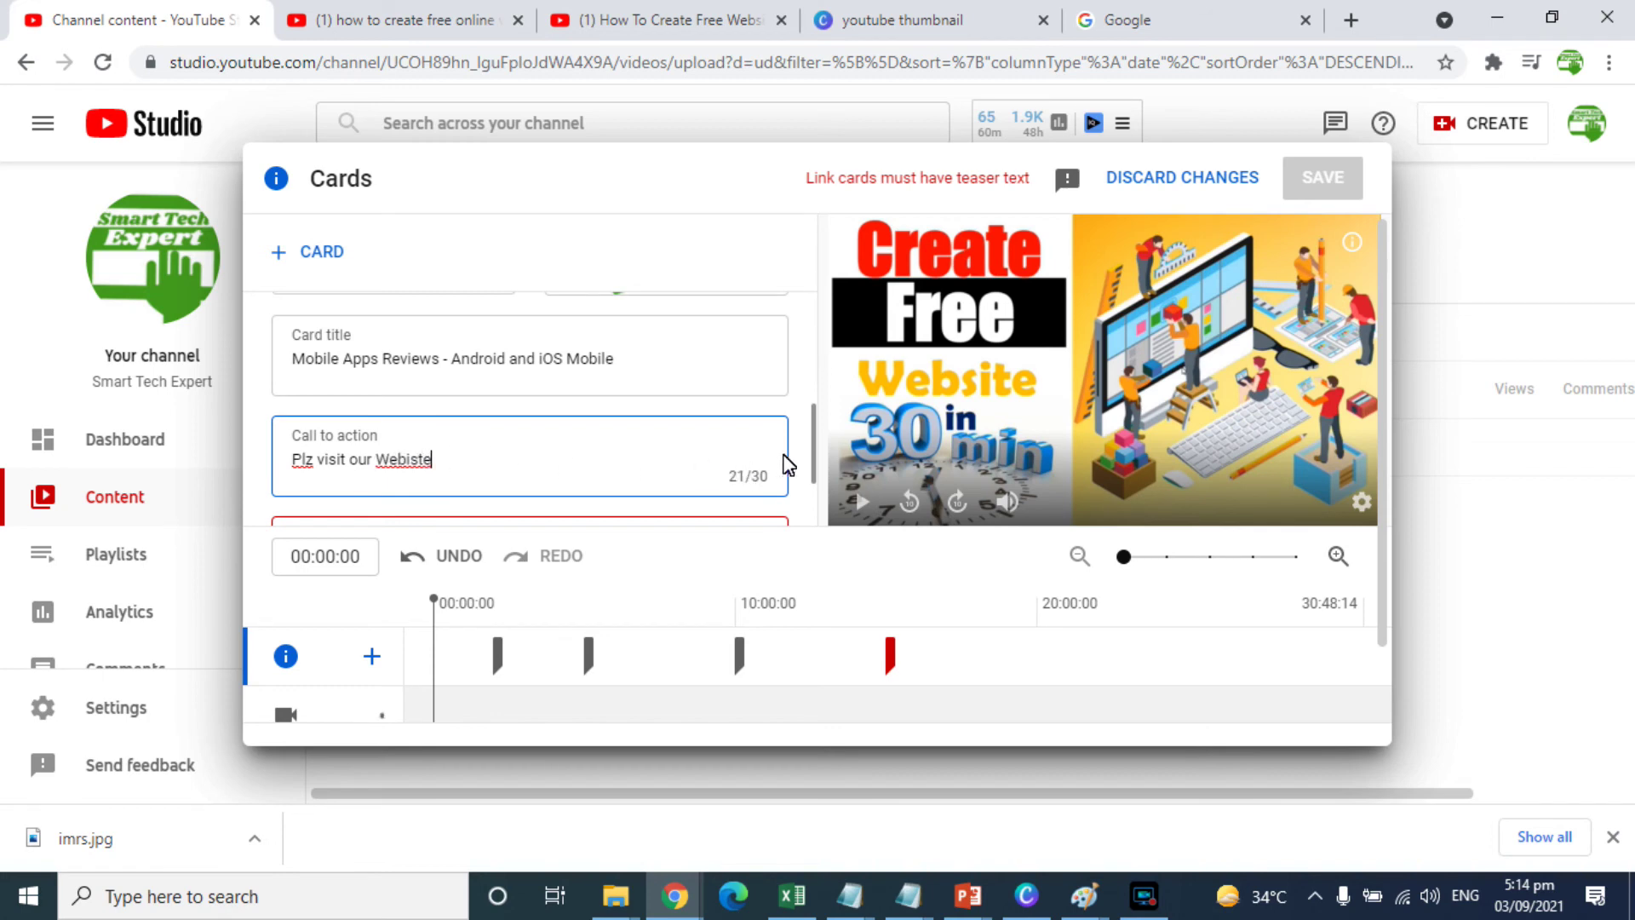
left_click_drag(818, 464, 818, 511)
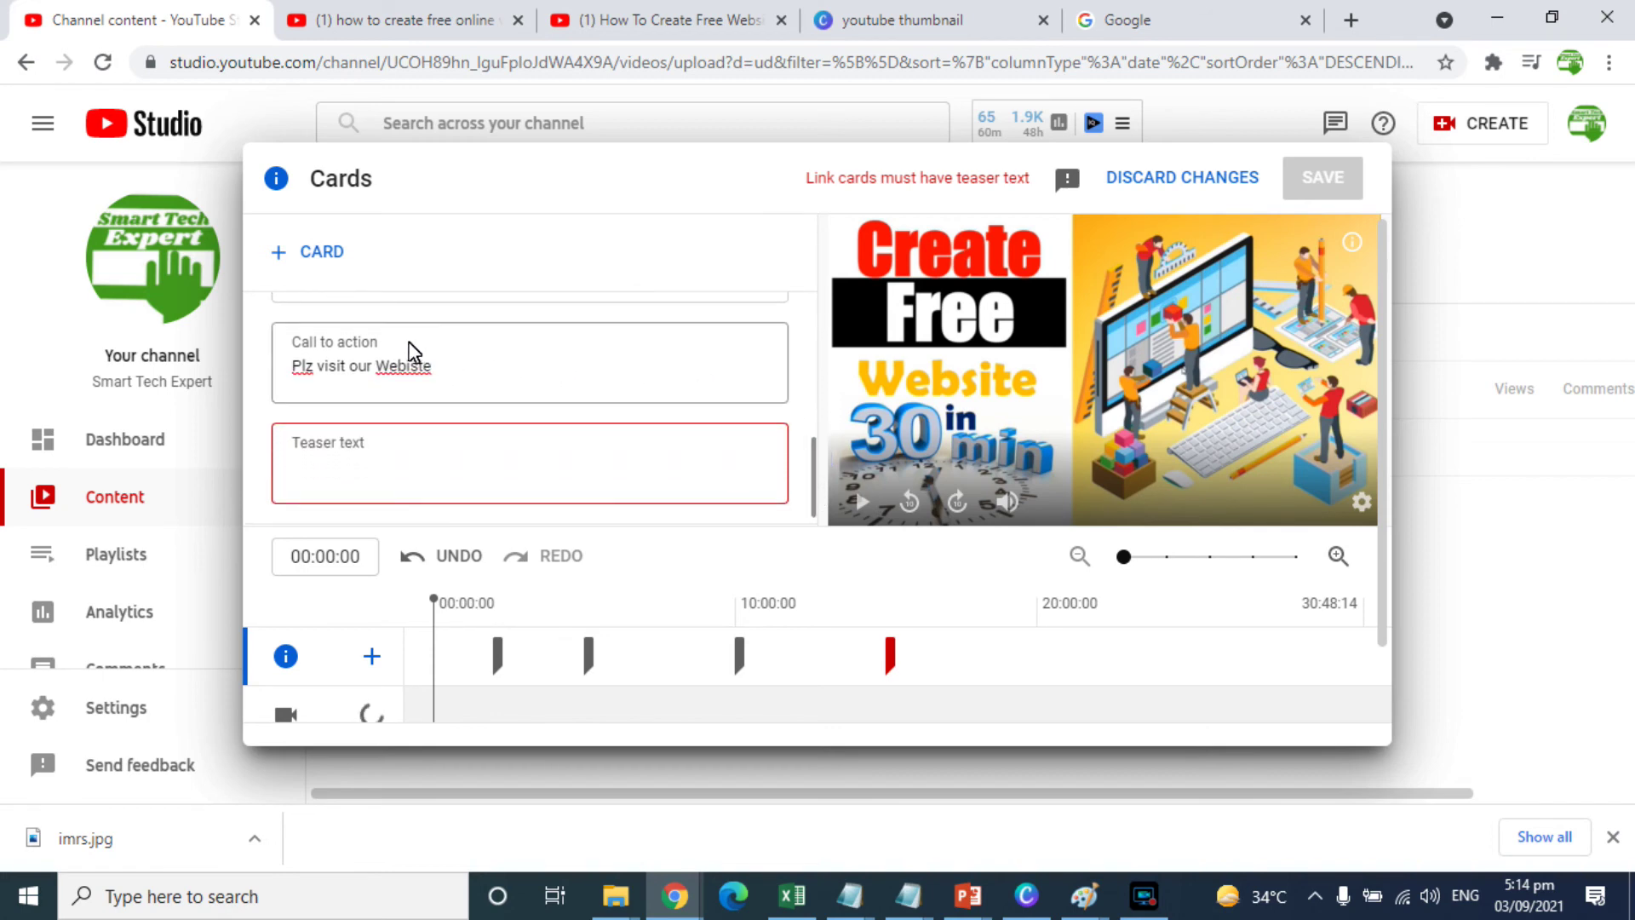
triple_click(429, 367)
key("ctrl+c")
left_click(401, 456)
key("ctrl+v")
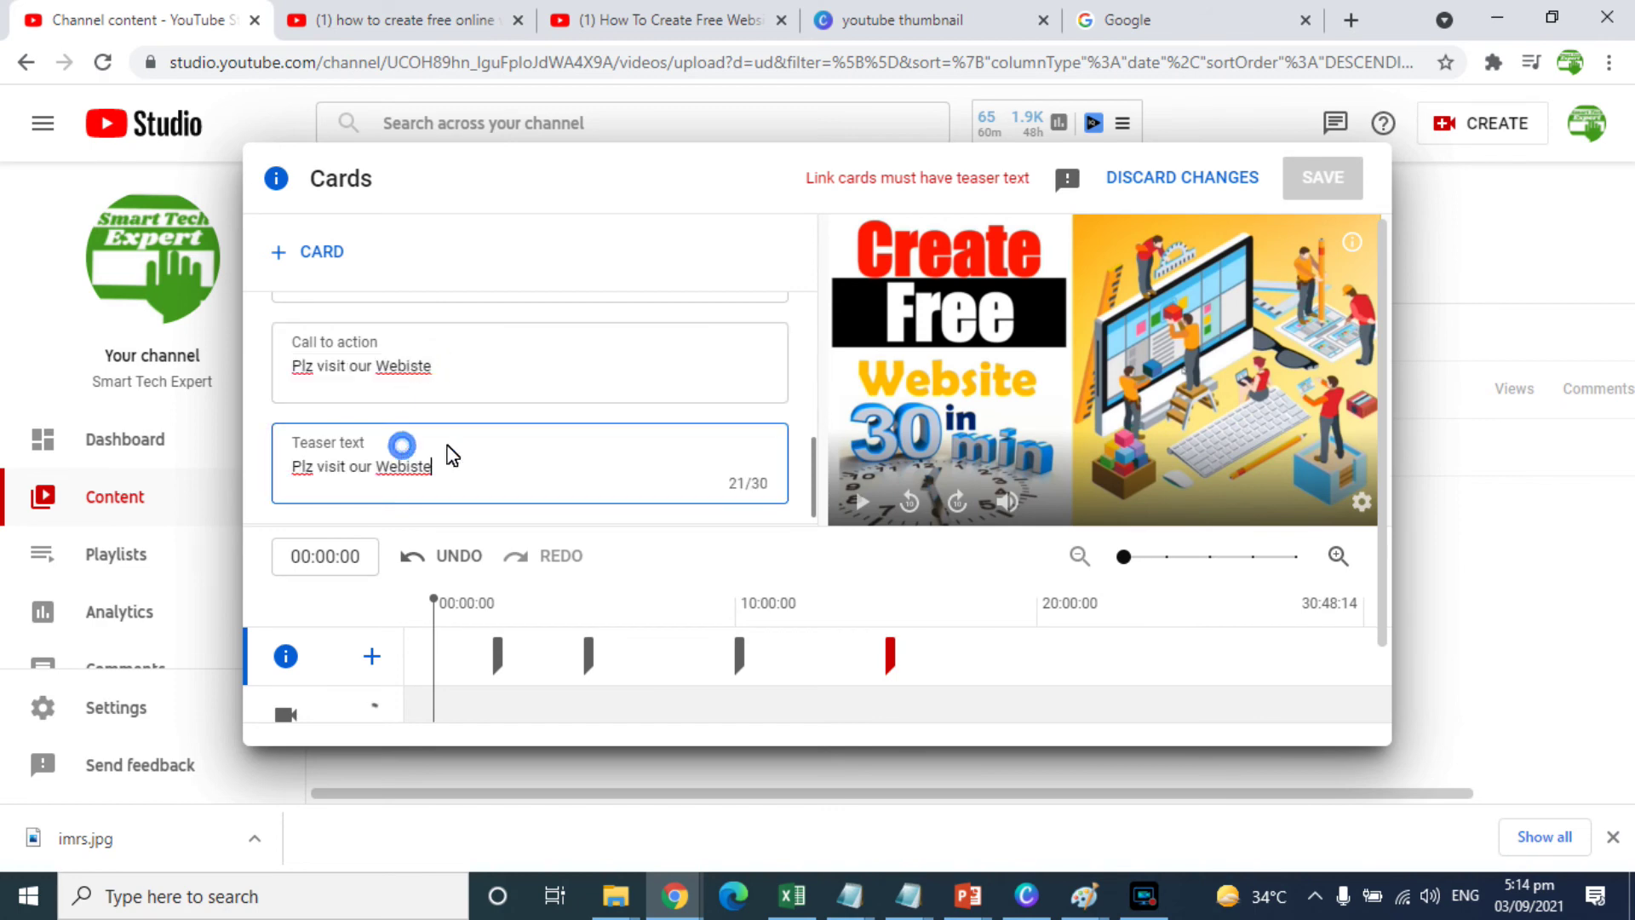
left_click_drag(811, 453, 811, 462)
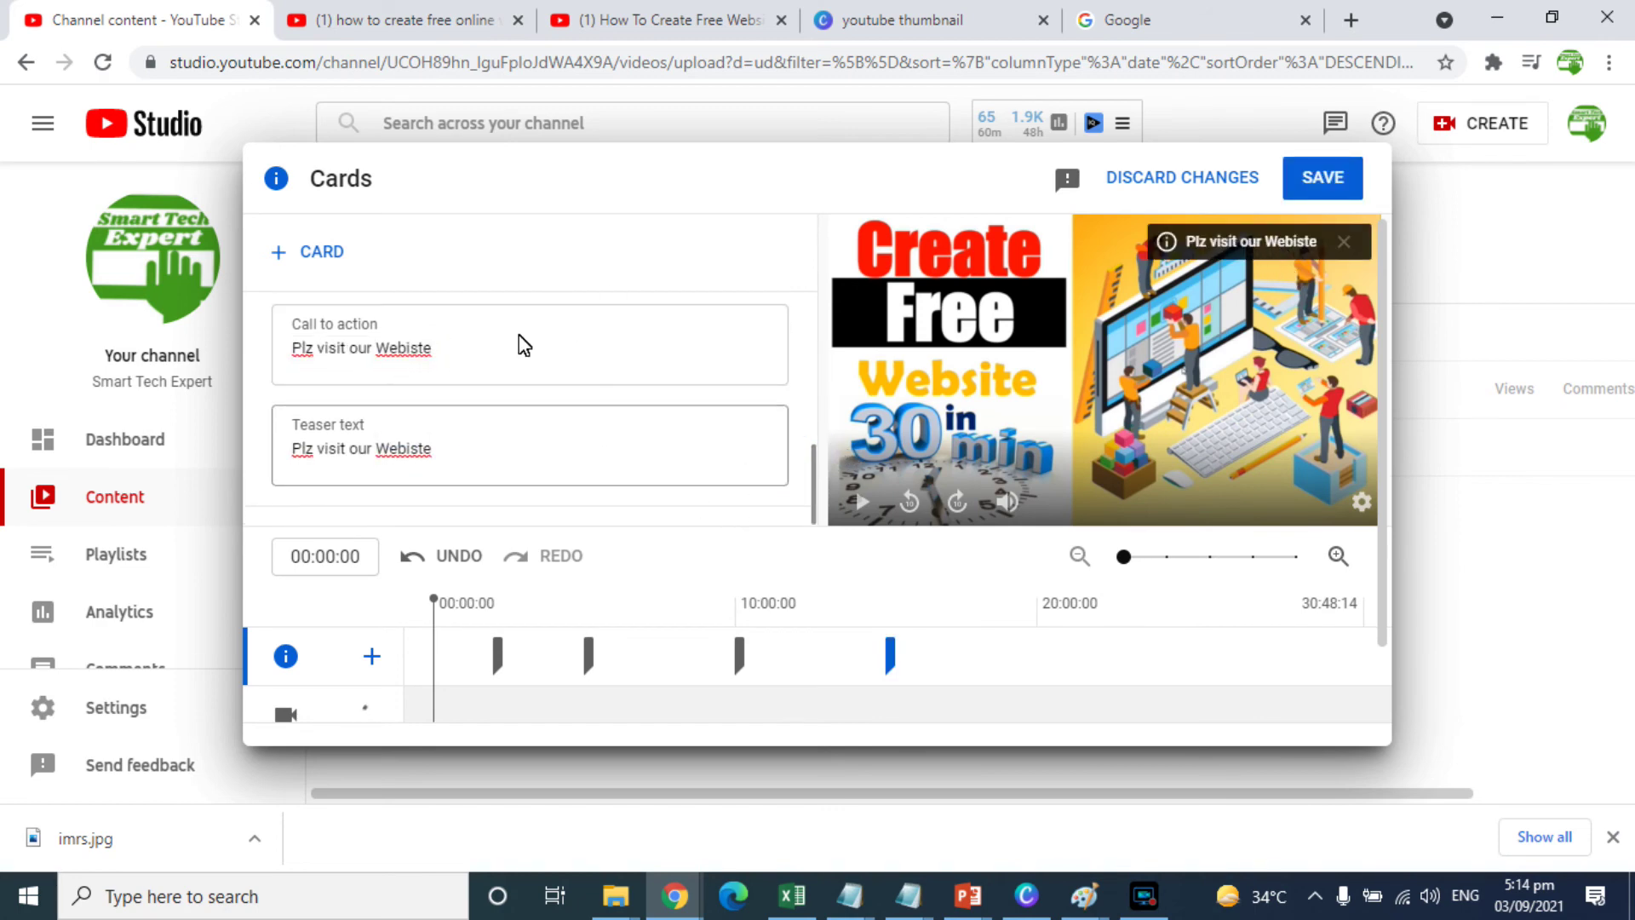
Add a video card for "Top 15 Tech YouTubers of Pakistan", searching the channel's videos for "yout".
left_click(307, 252)
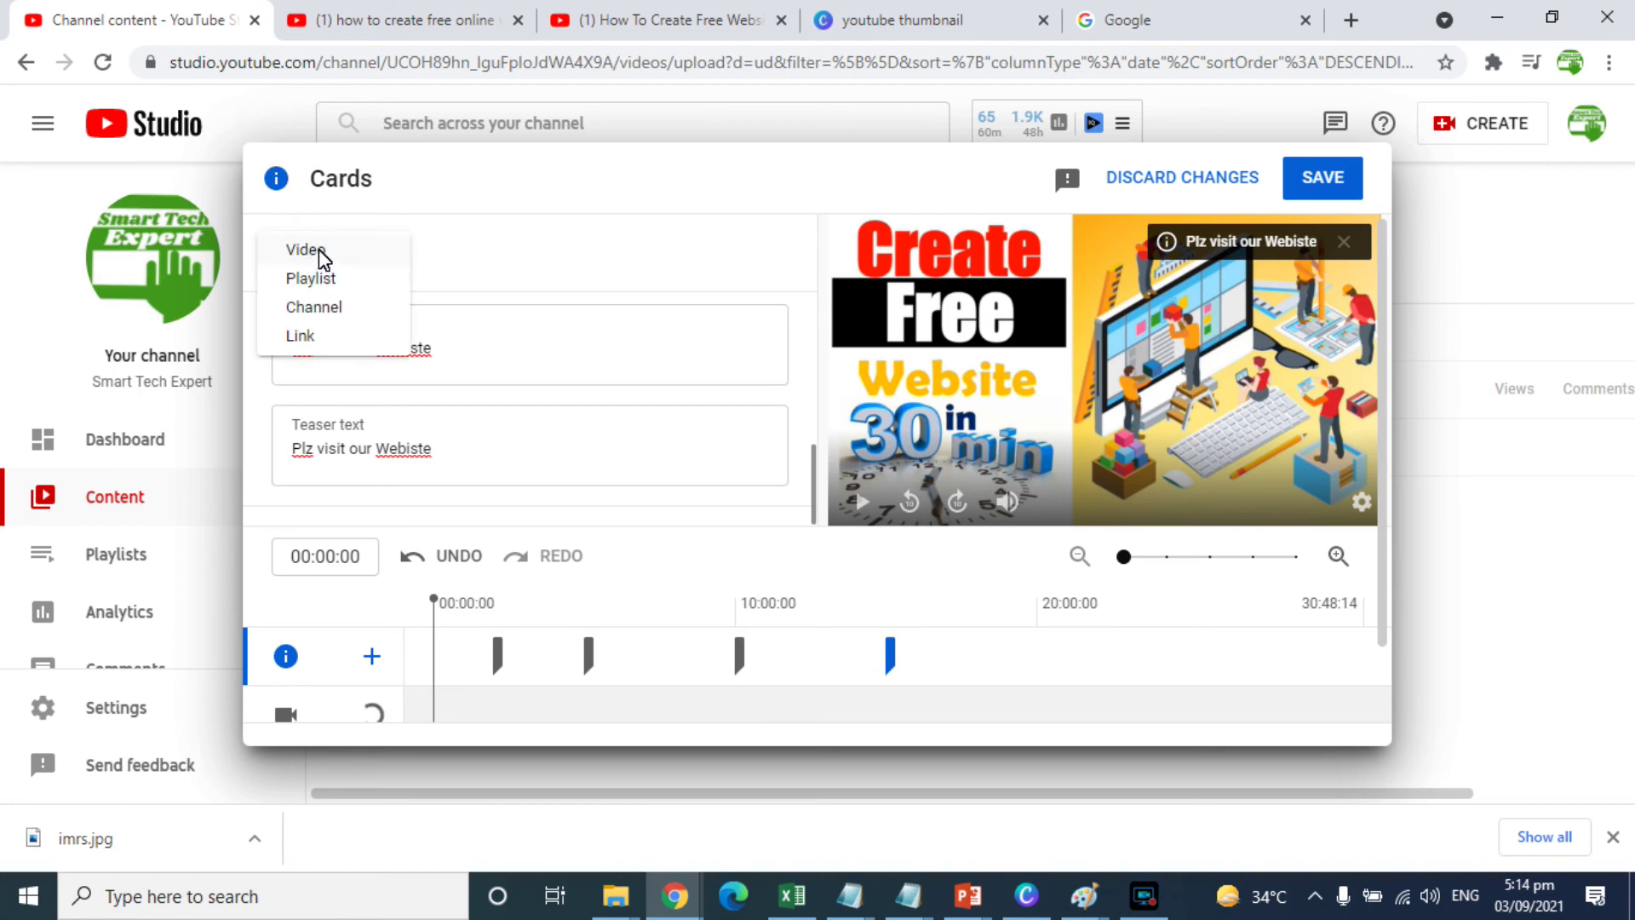
left_click(322, 252)
left_click(564, 257)
type("yout")
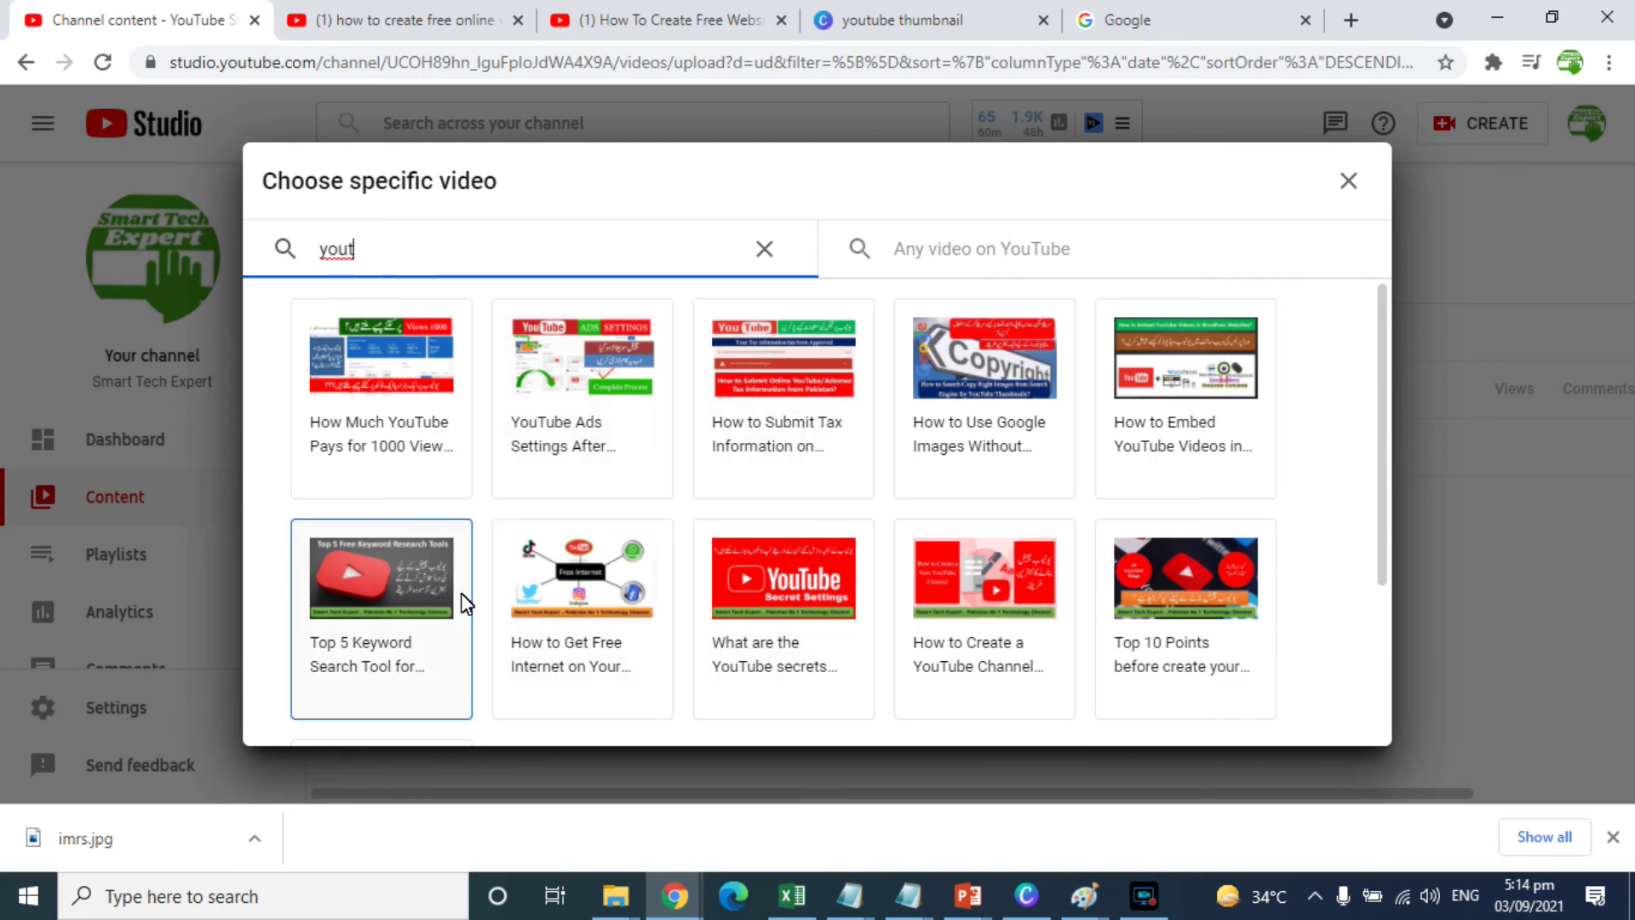
left_click_drag(1376, 402, 1404, 517)
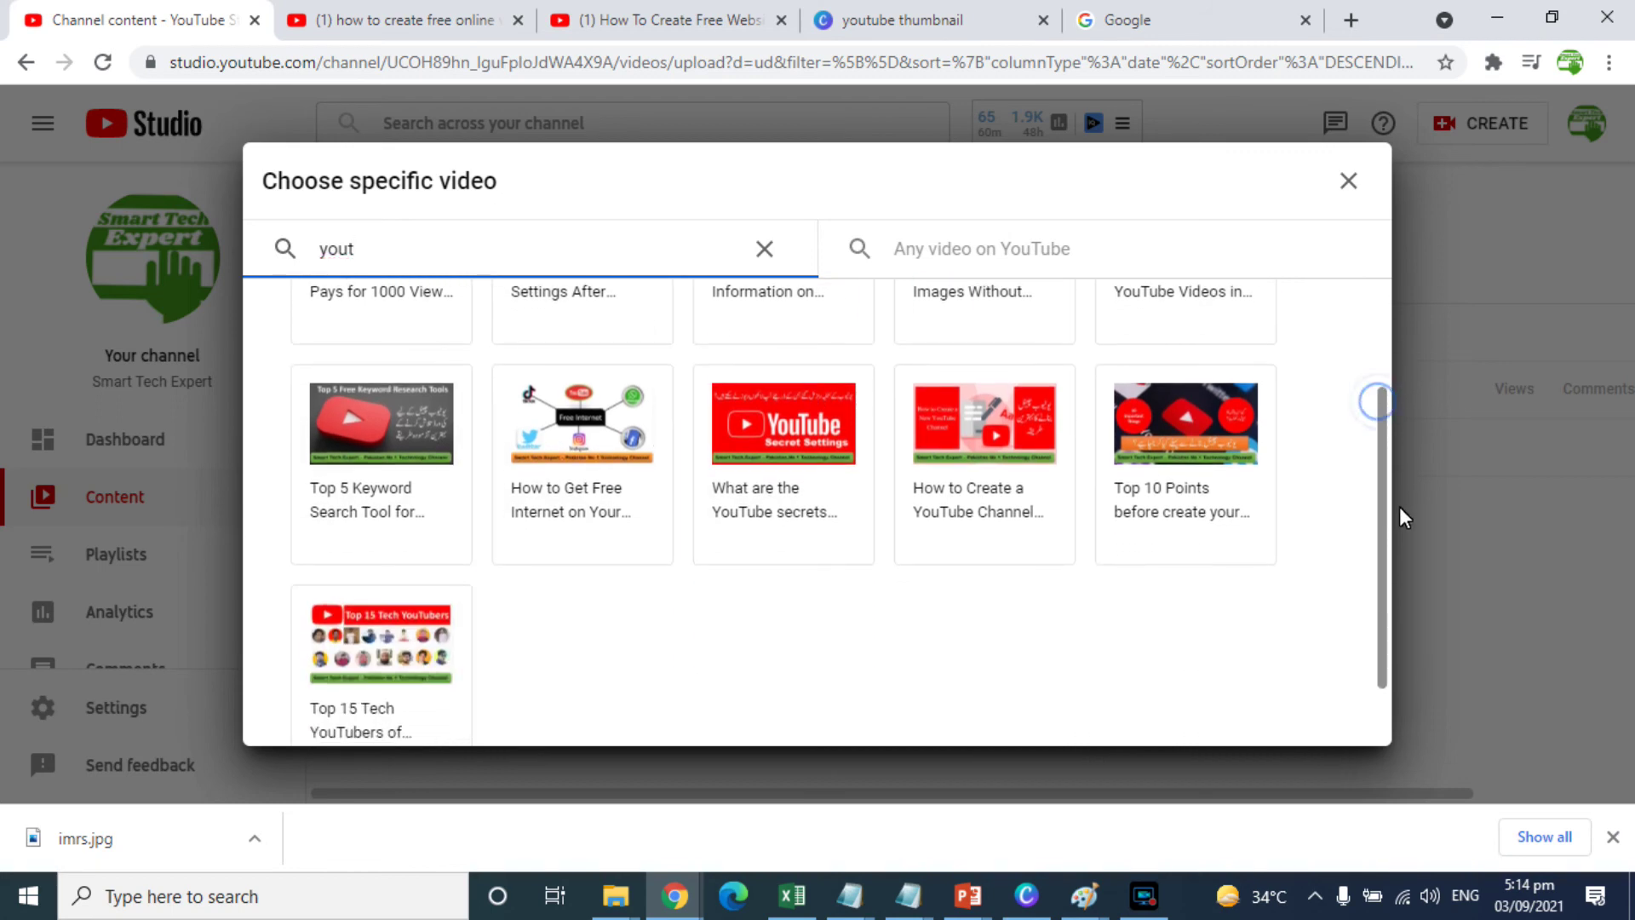
left_click(340, 591)
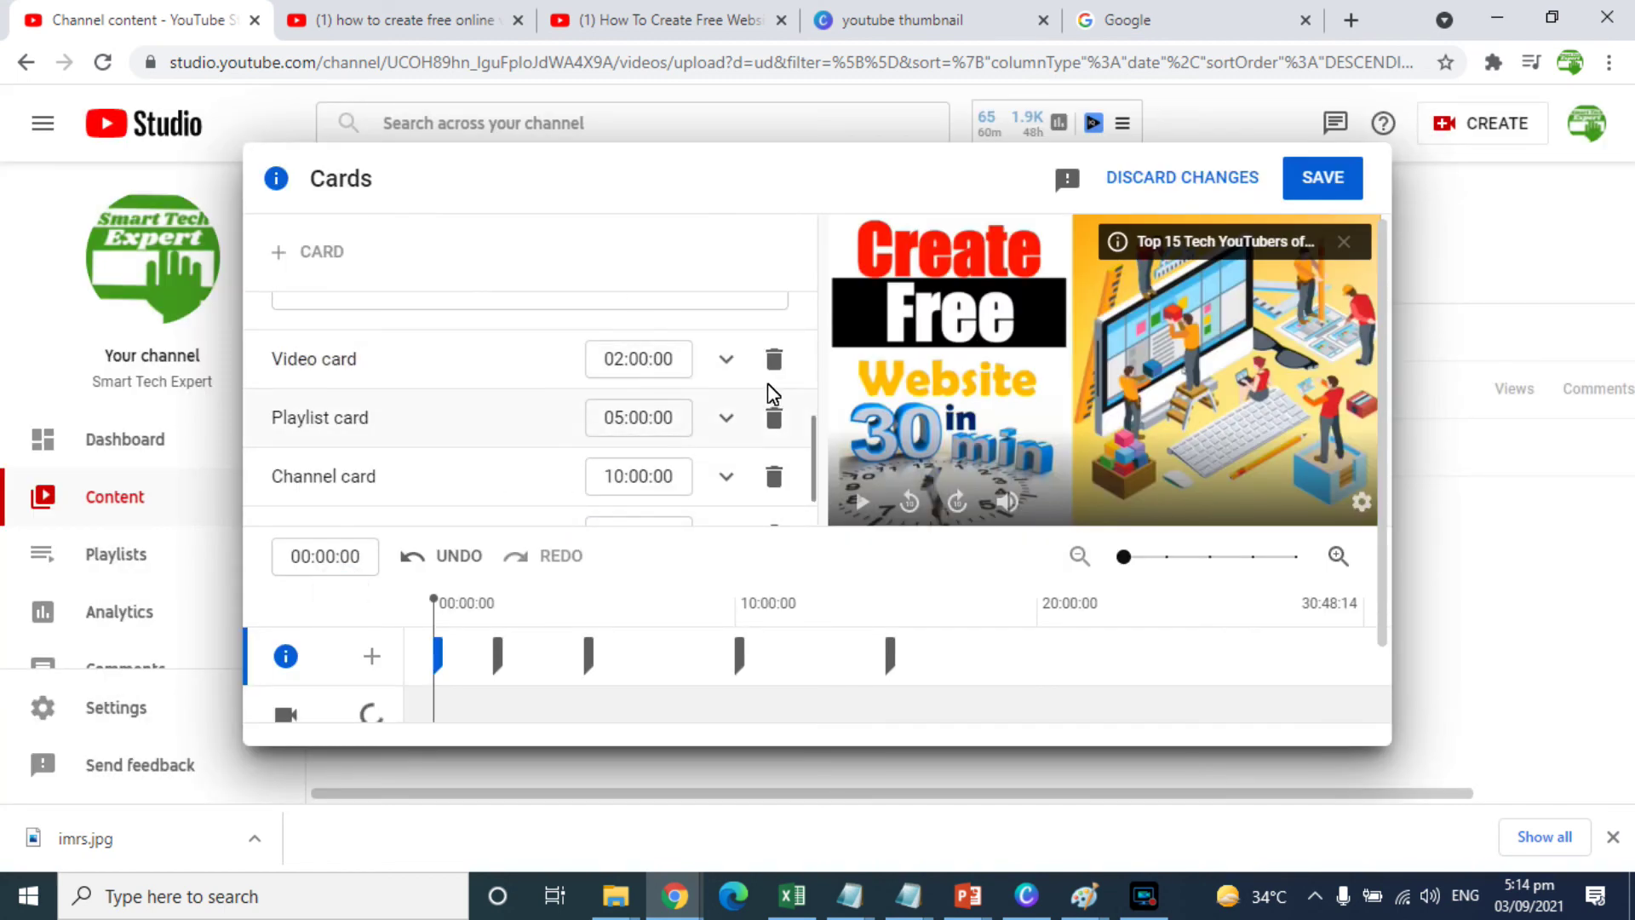
Set the start time of the "Top 15 Tech YouTubers of Pakistan" video card to 25:00:00.
left_click(809, 442)
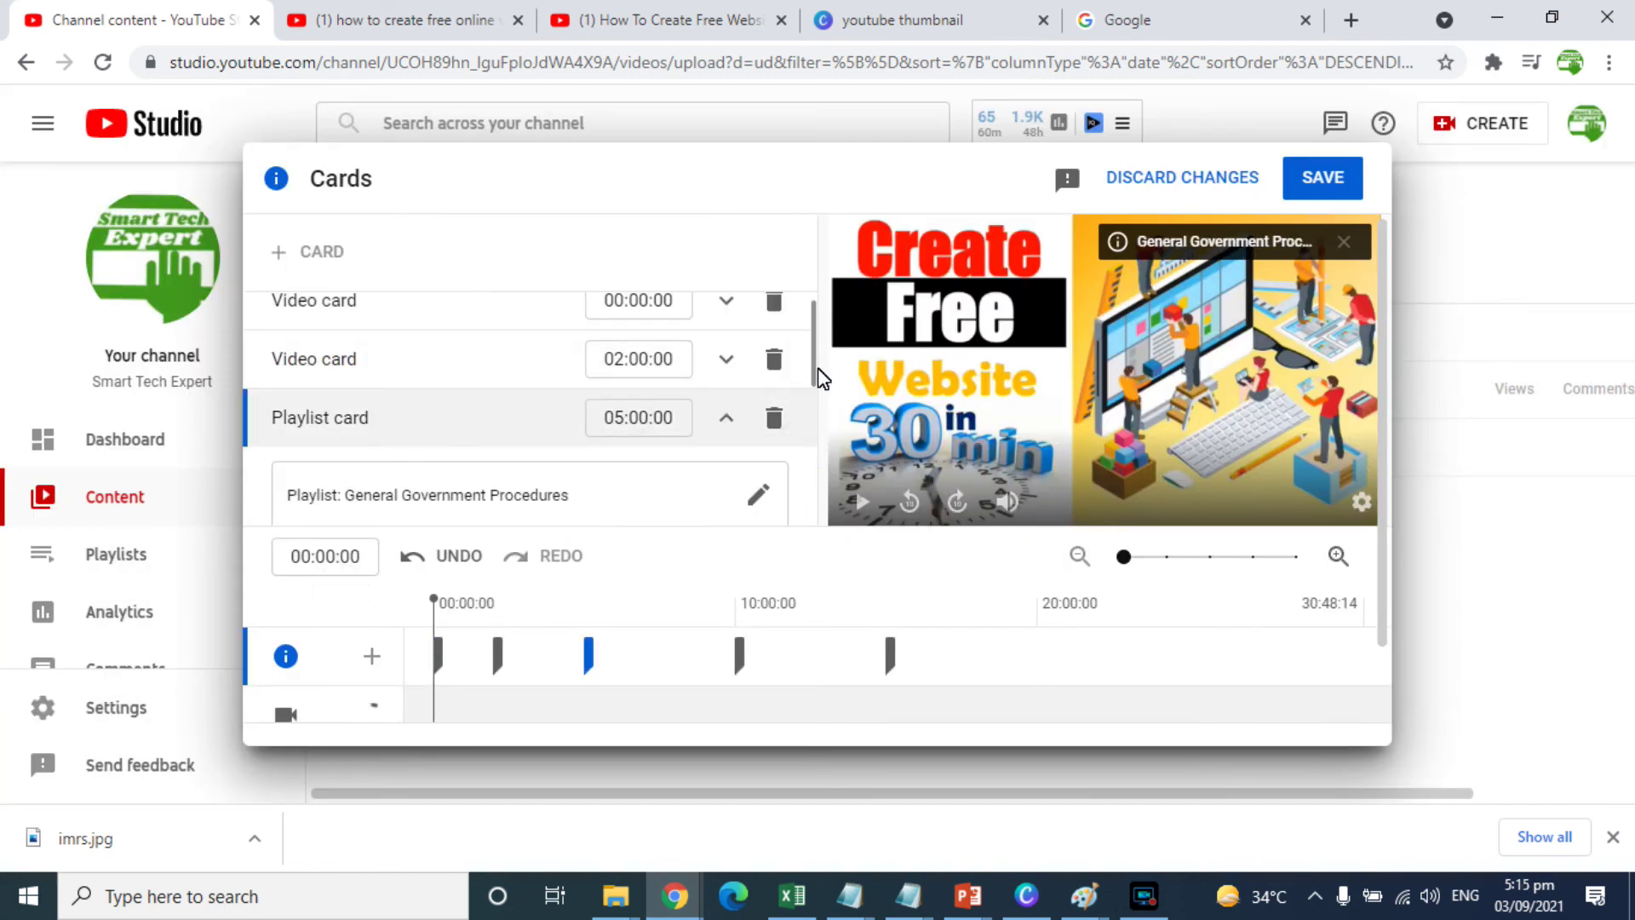
scroll(813, 375, "up", 1)
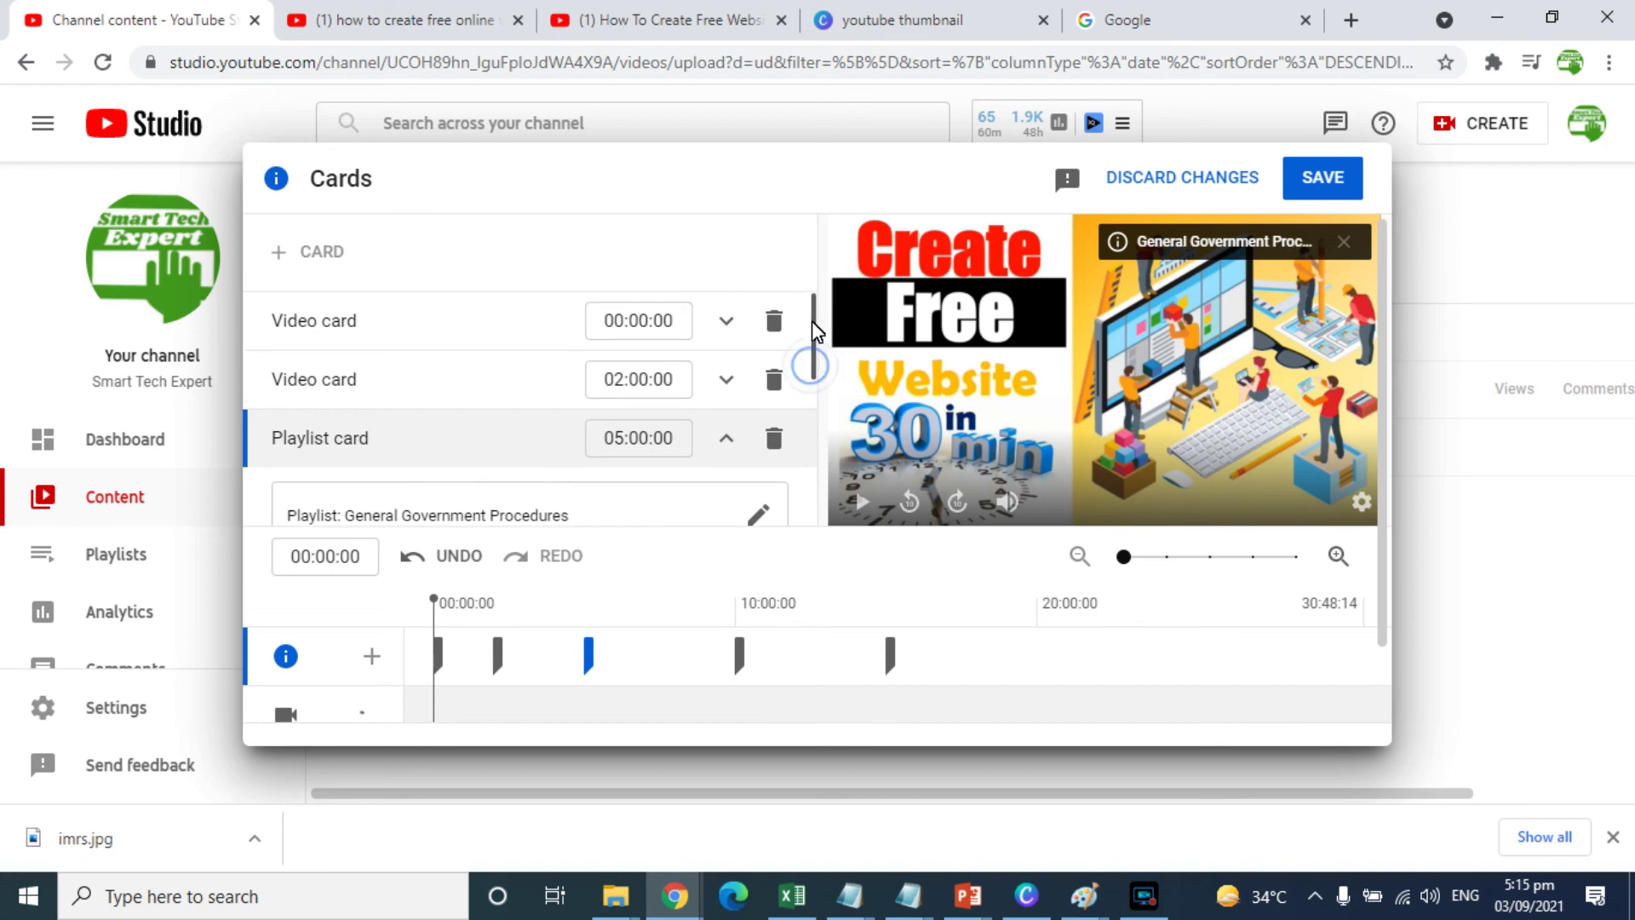
left_click(617, 328)
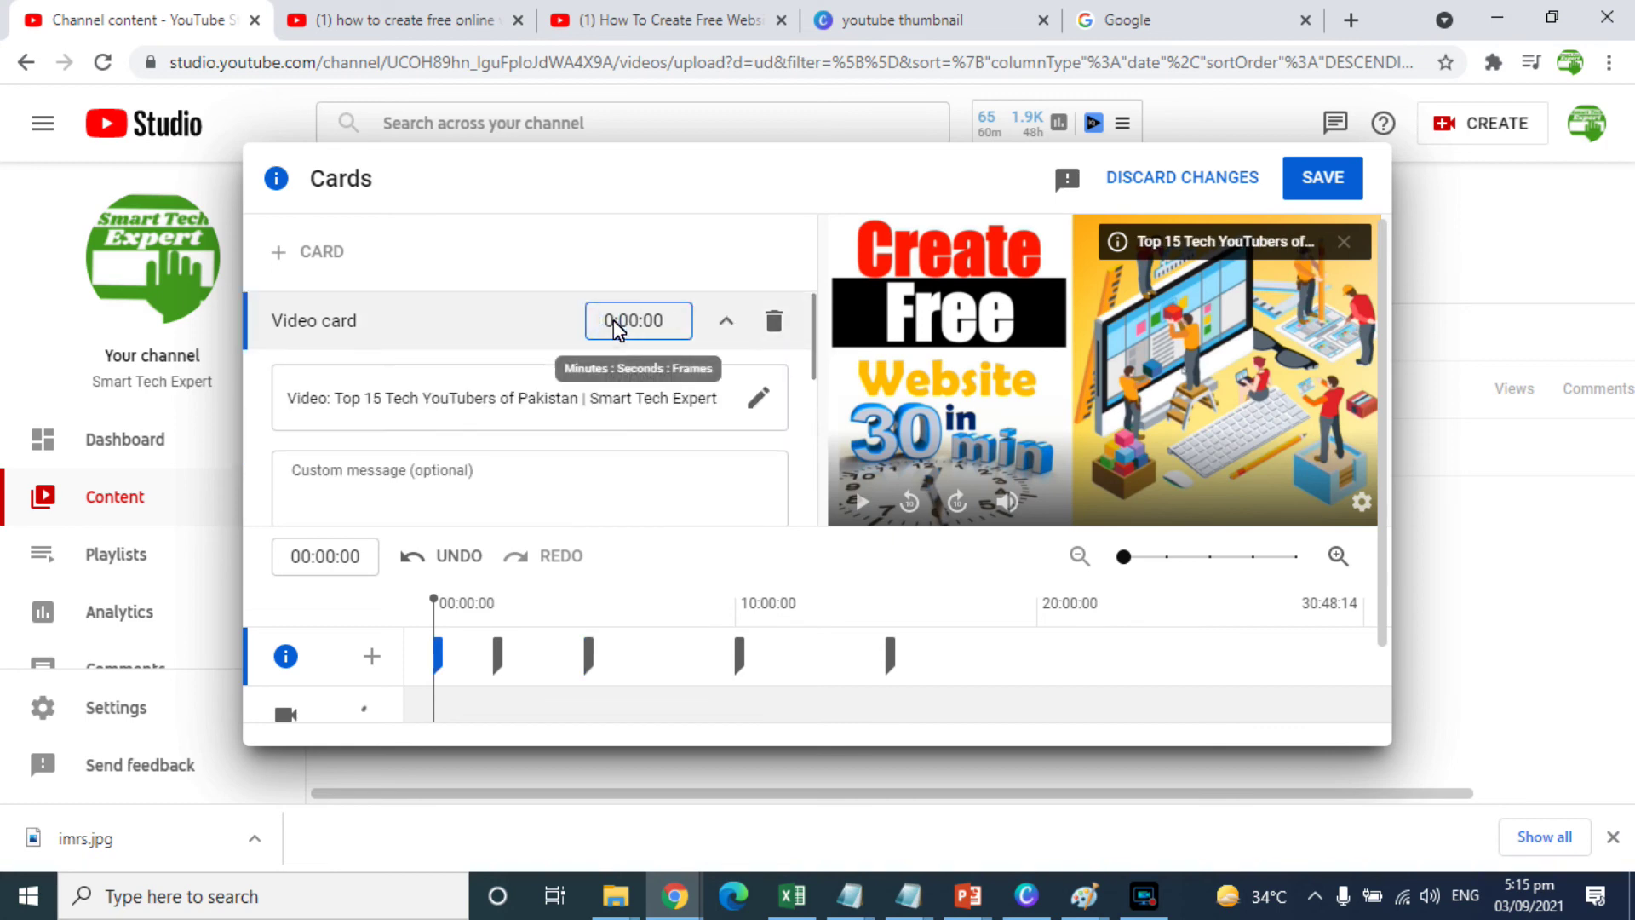
type("25")
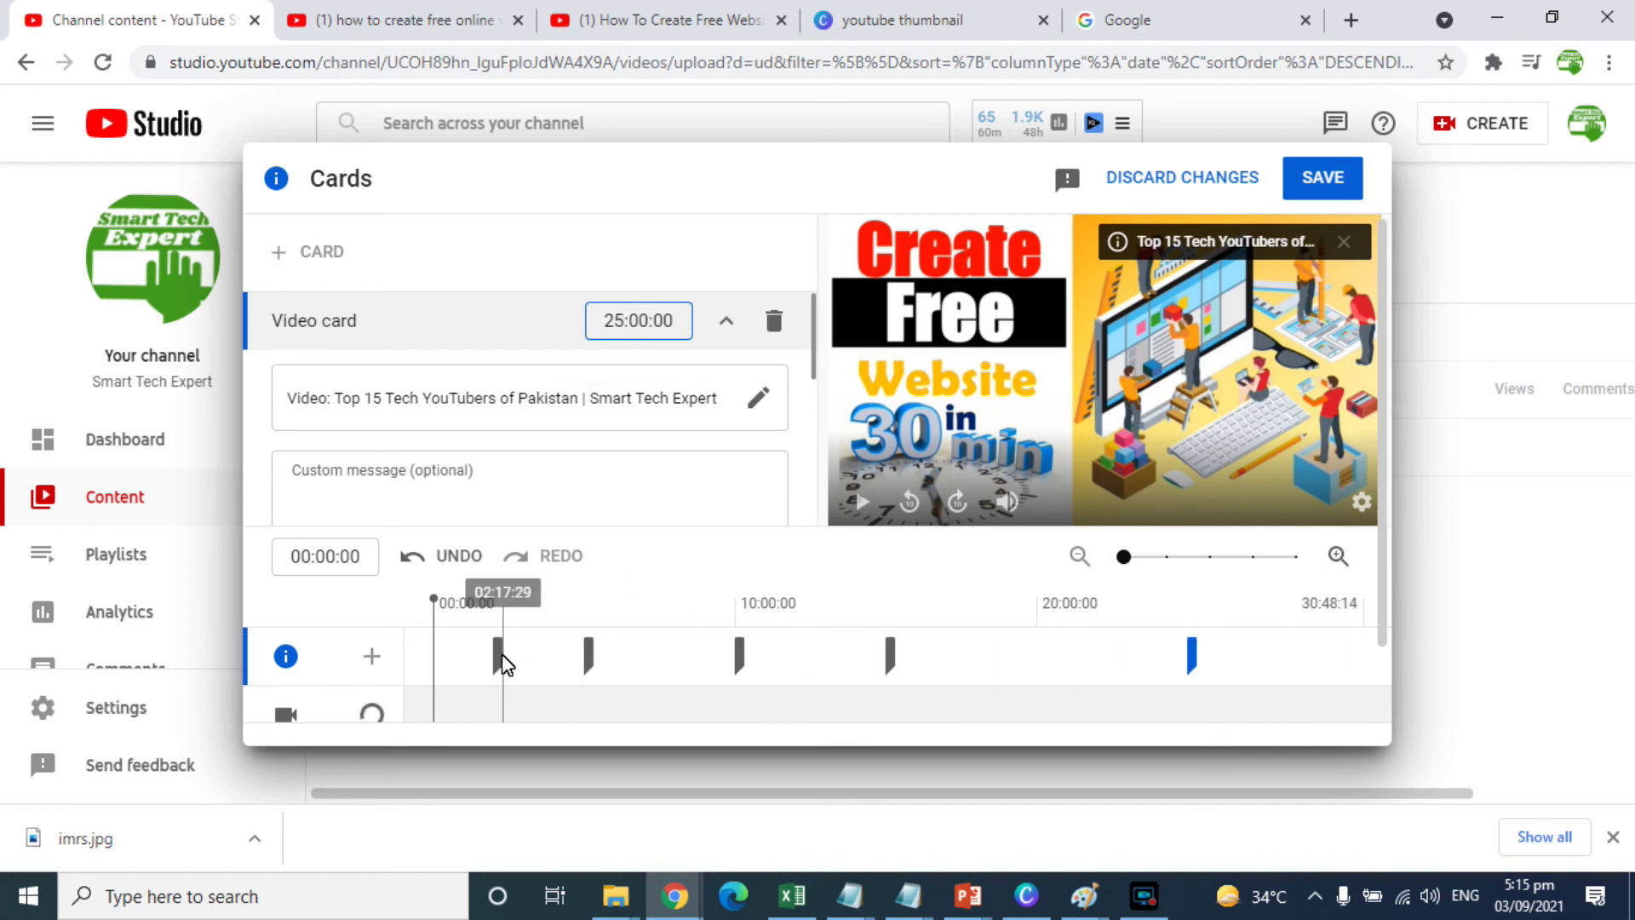
Save the cards and advance the upload to the Checks stage to review the copyright and ad suitability checks.
left_click(1322, 175)
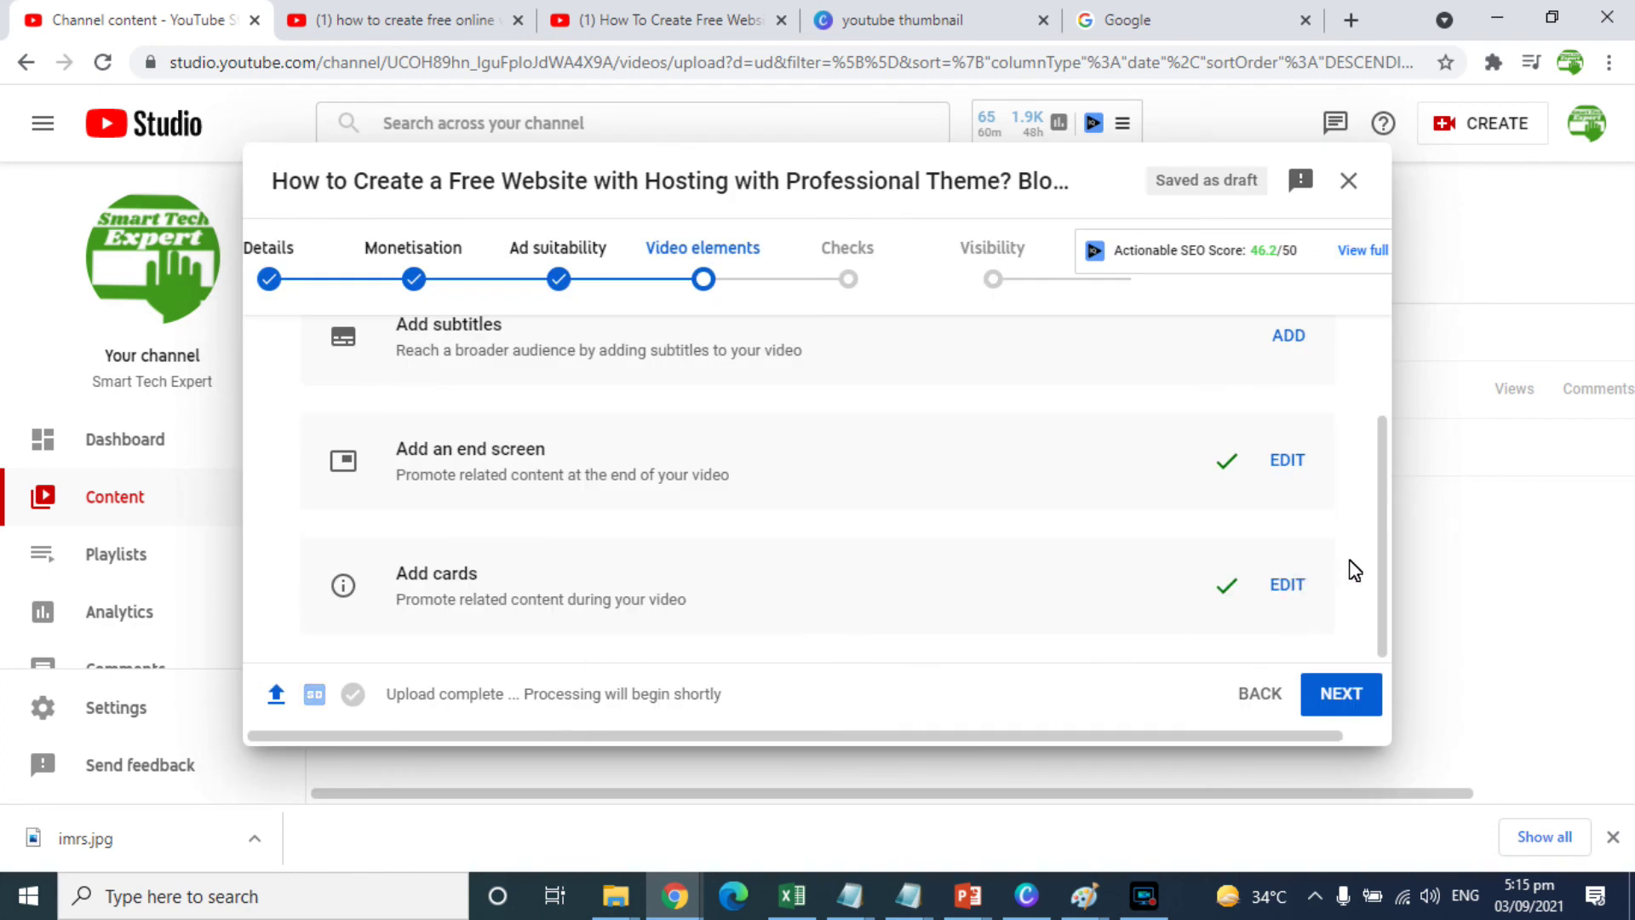
left_click(1344, 704)
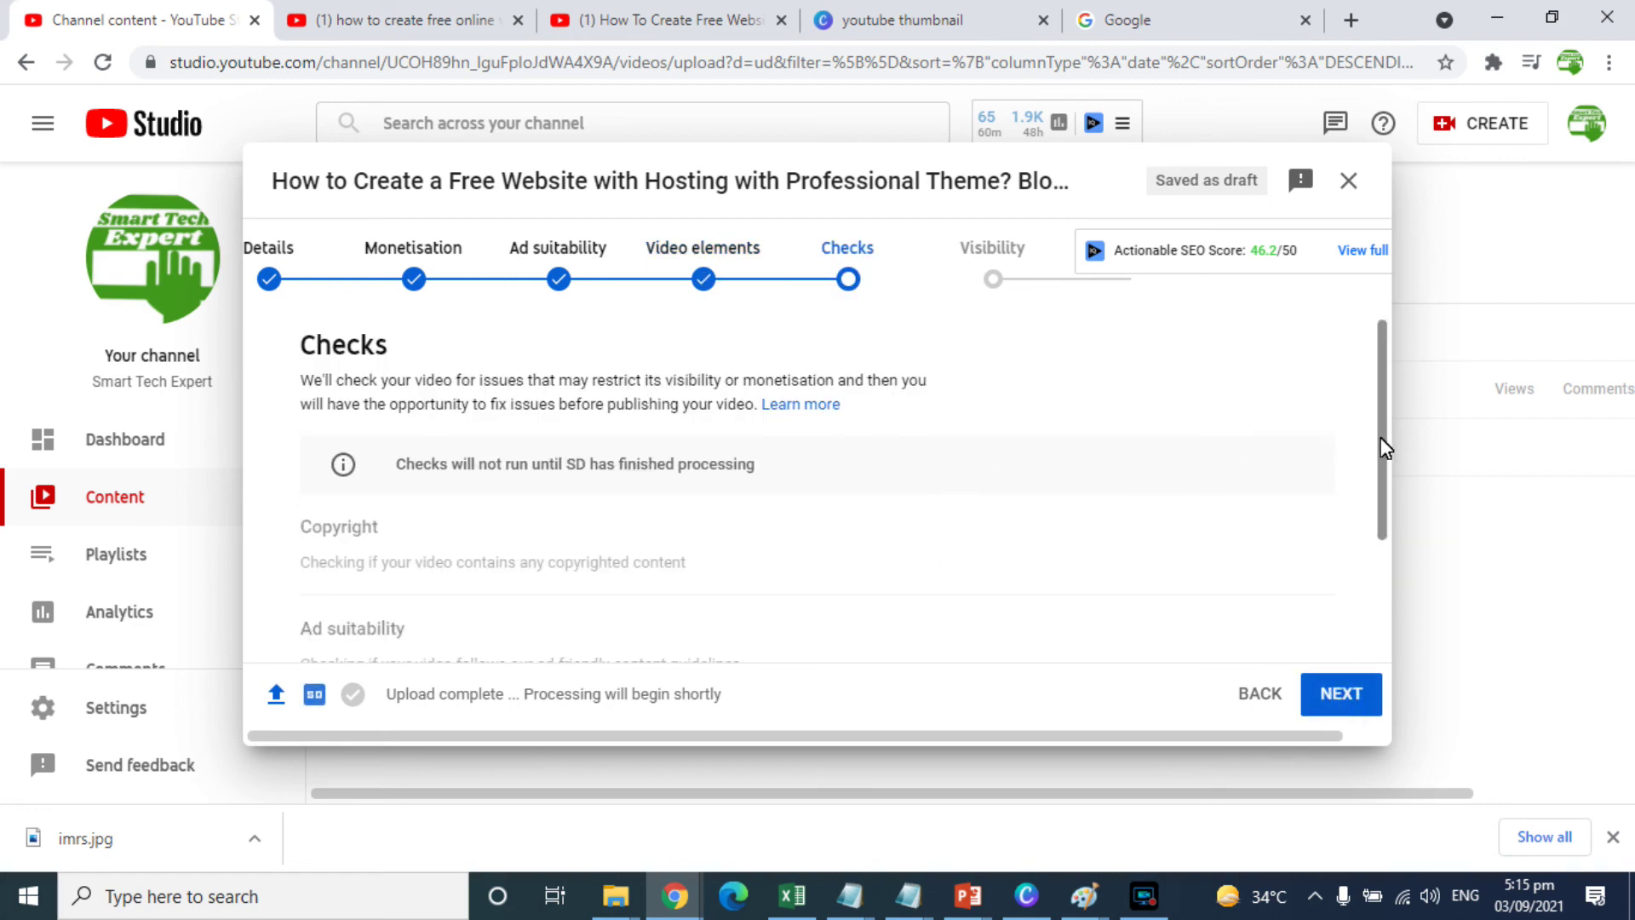
scroll(1382, 436, "down", 2)
scroll(1388, 533, "up", 2)
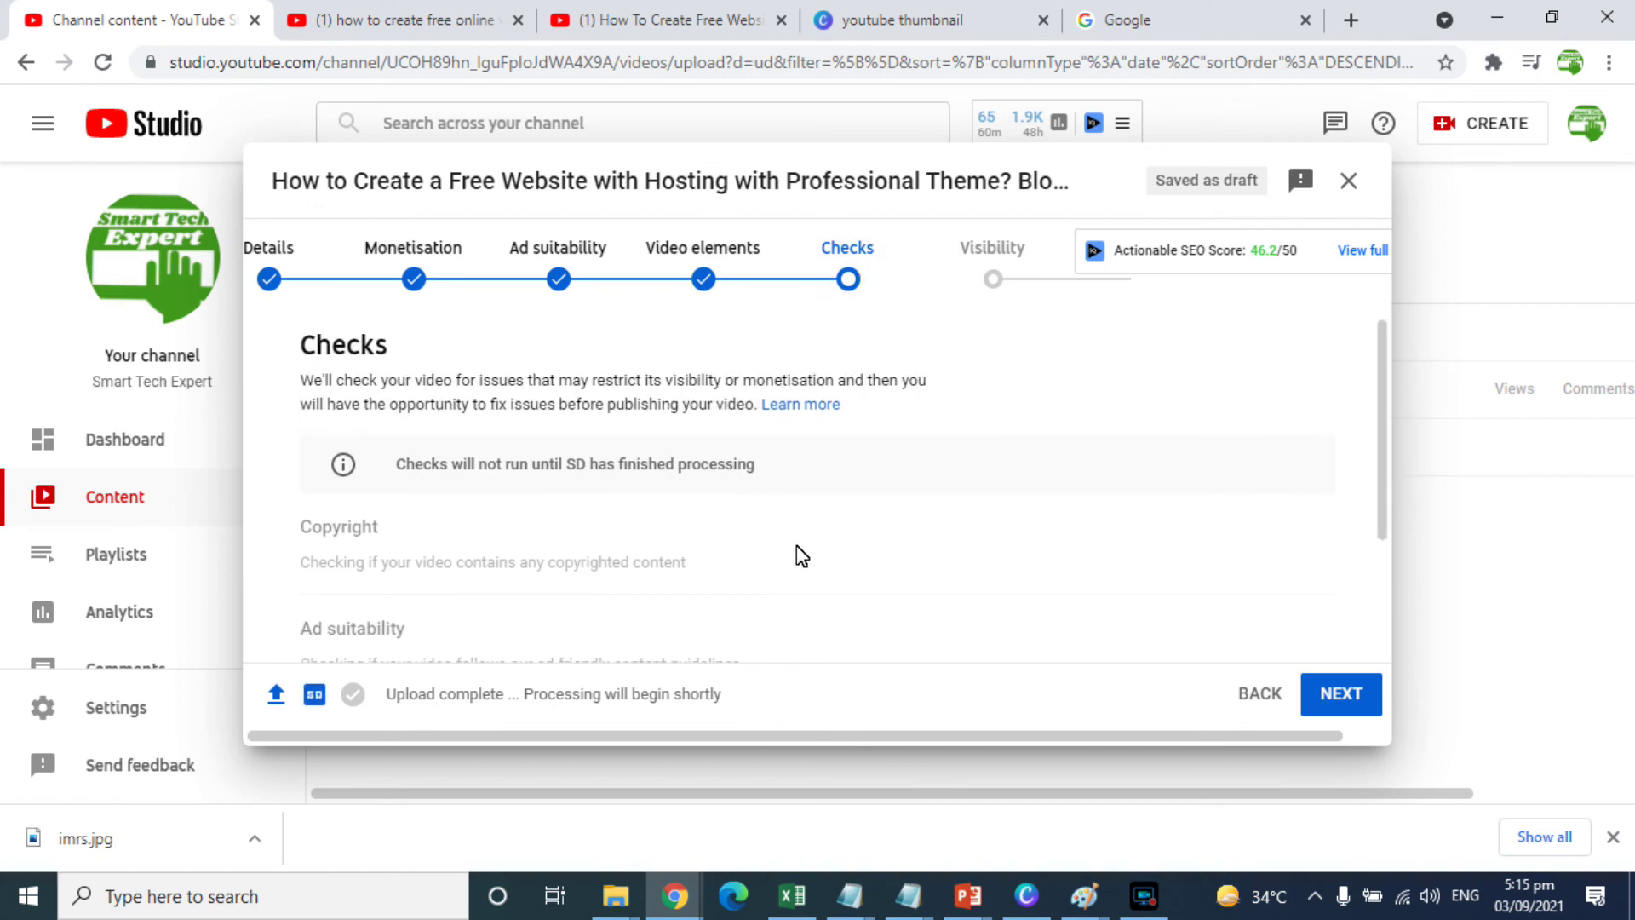
Advance the upload to the Visibility stage and set the video's visibility to Public.
left_click(1320, 705)
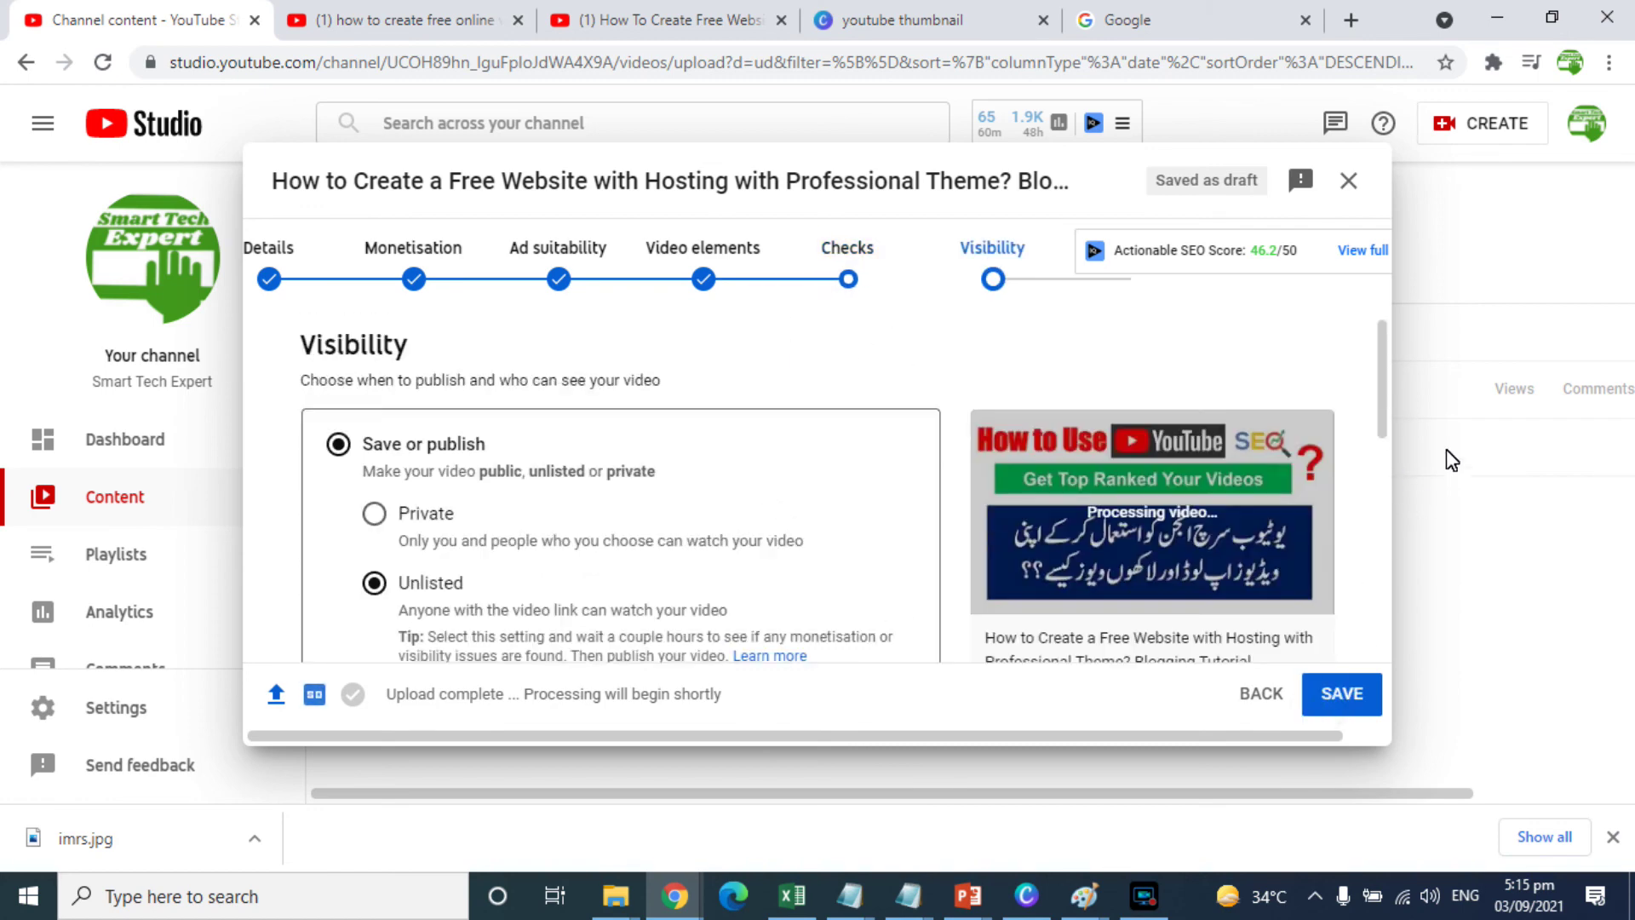
scroll(1383, 406, "down", 1)
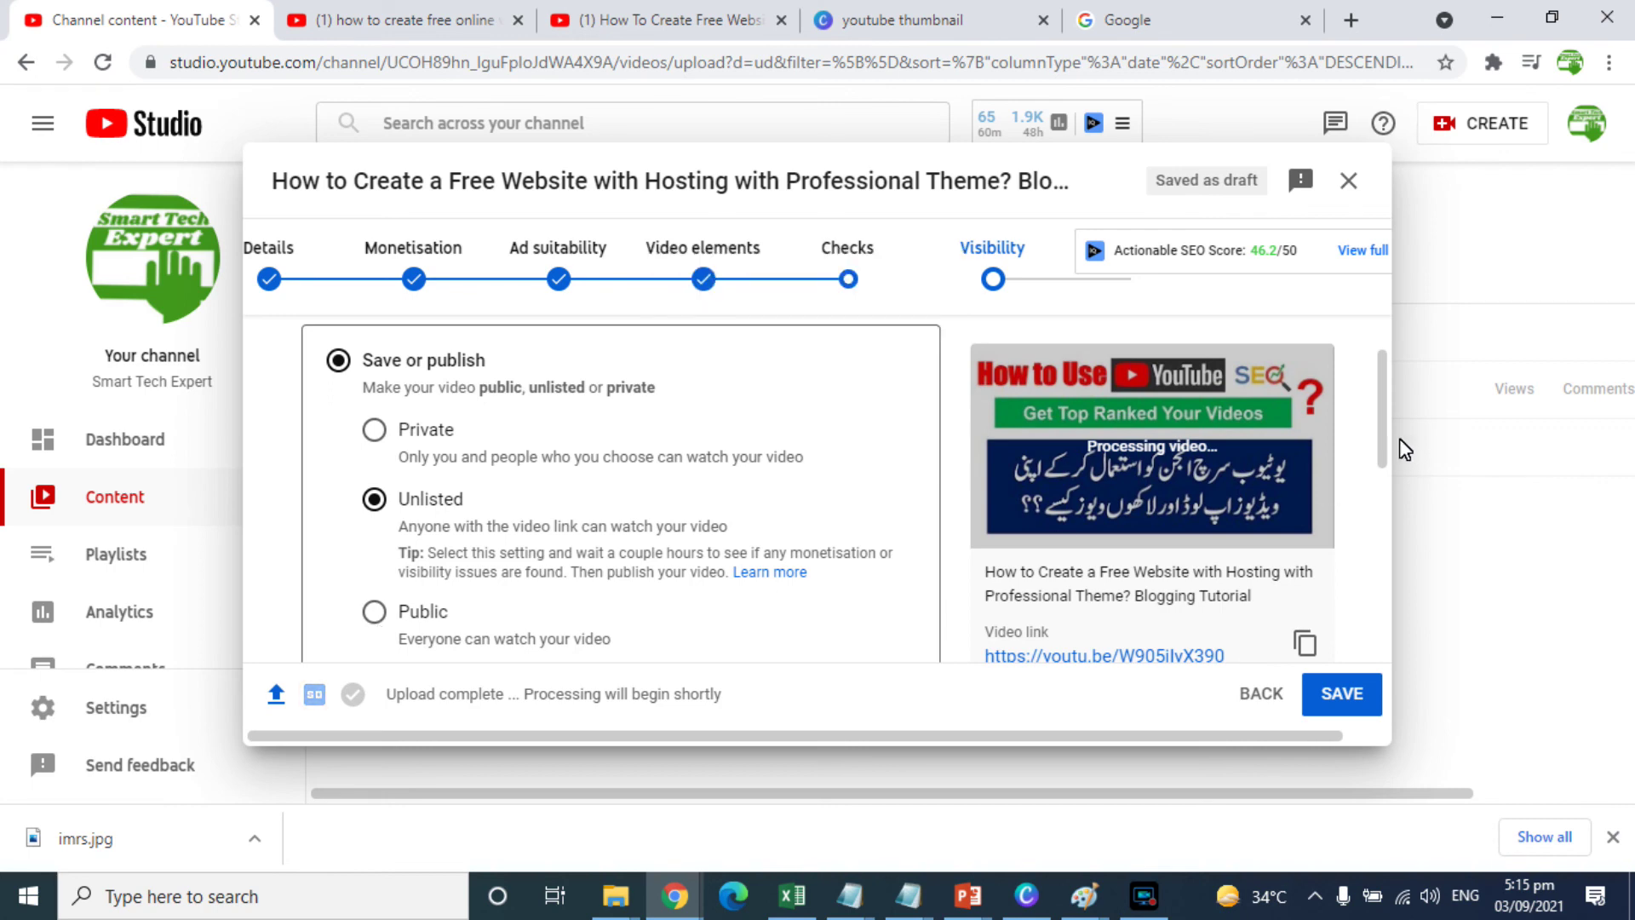
left_click_drag(1383, 437, 1383, 472)
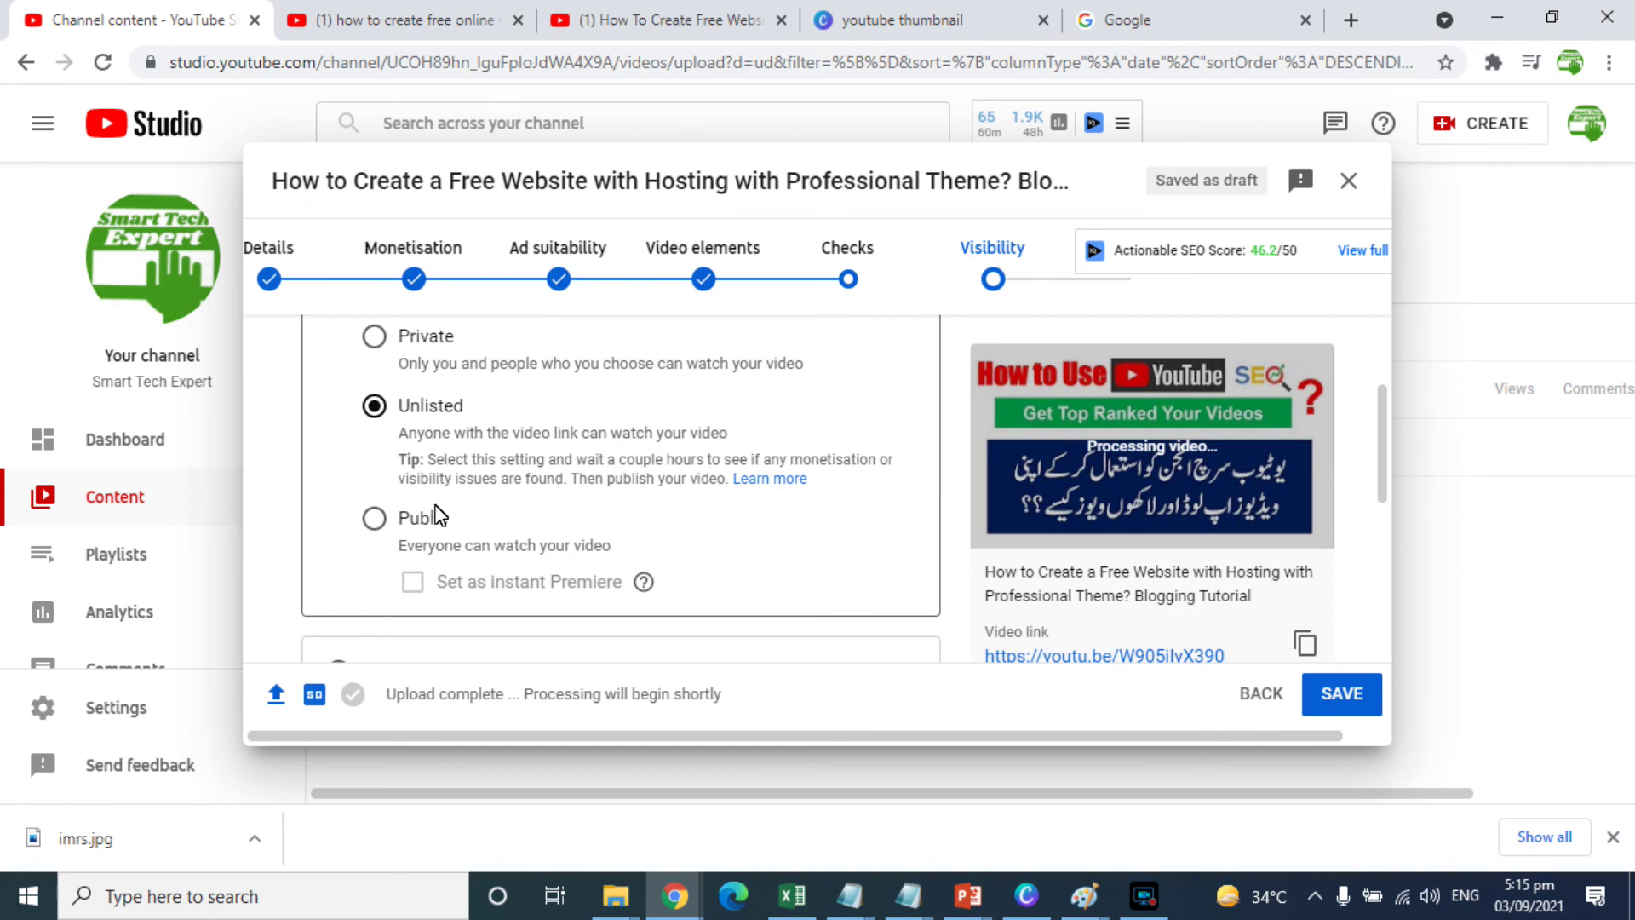
left_click(374, 519)
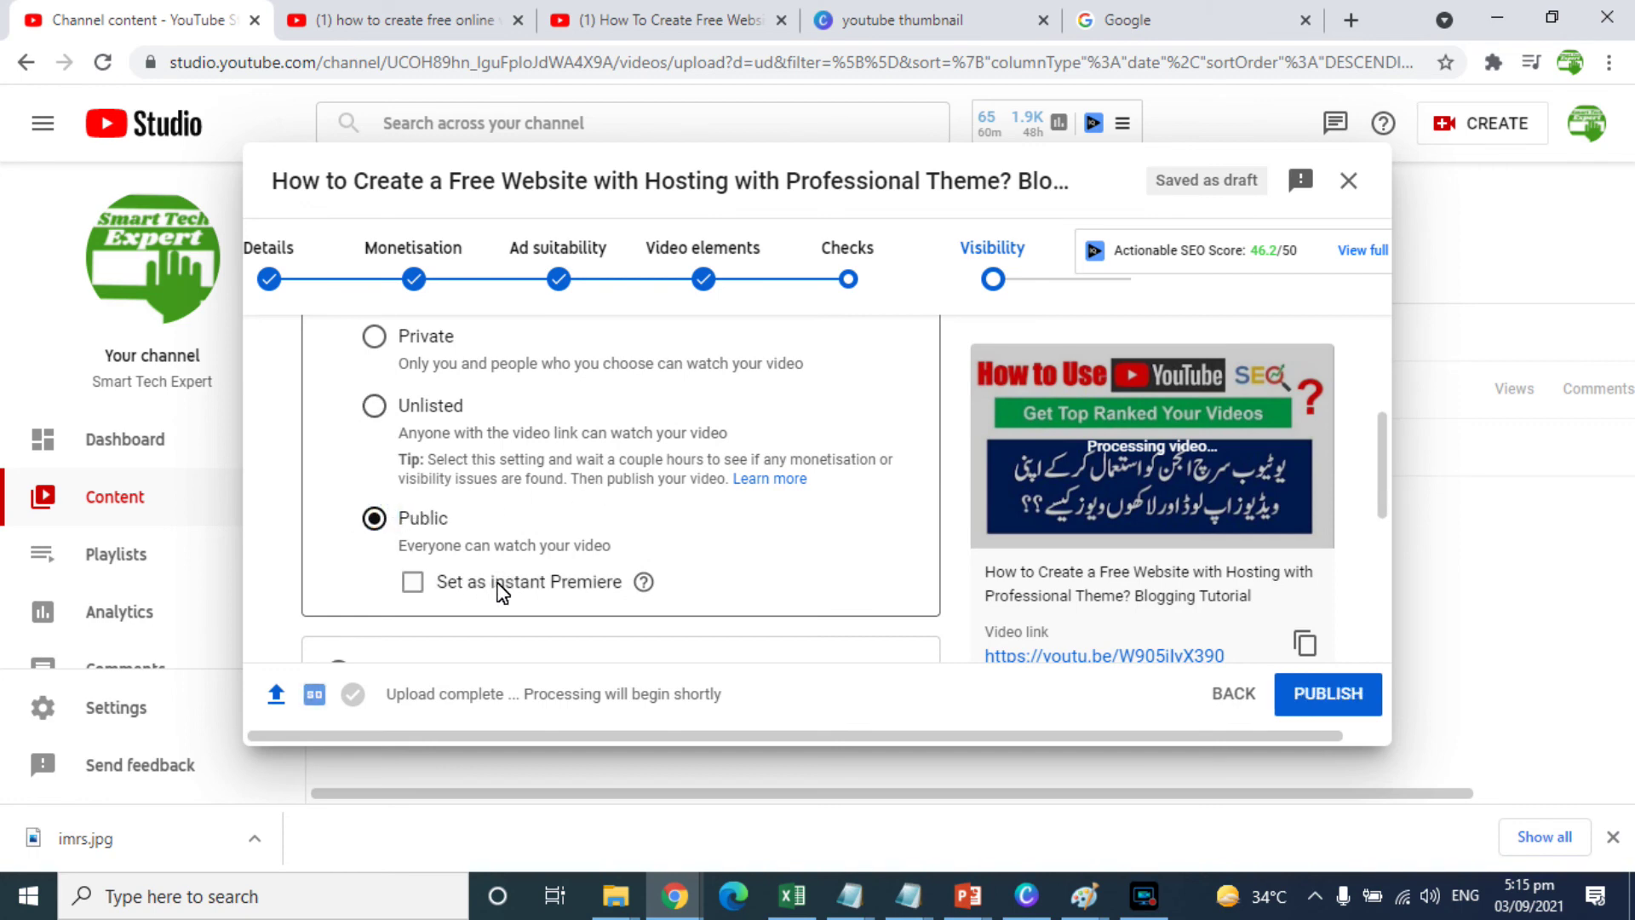
Try the Schedule option to review its date, time and Premiere settings, and return to Save or publish.
left_click_drag(1381, 466, 1381, 493)
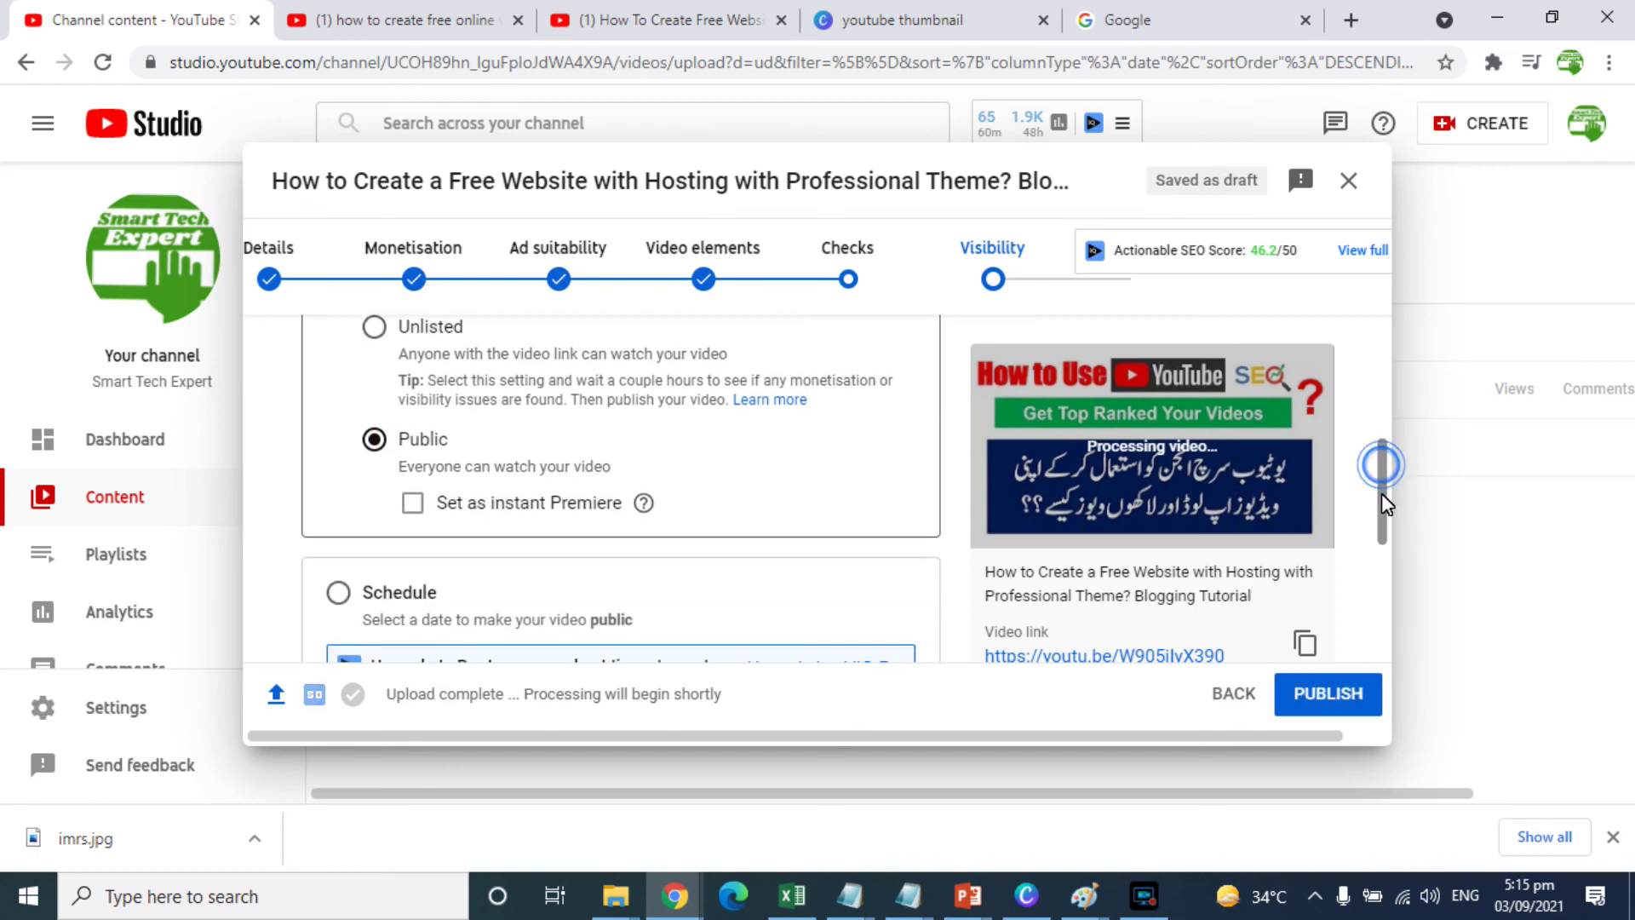
left_click(338, 585)
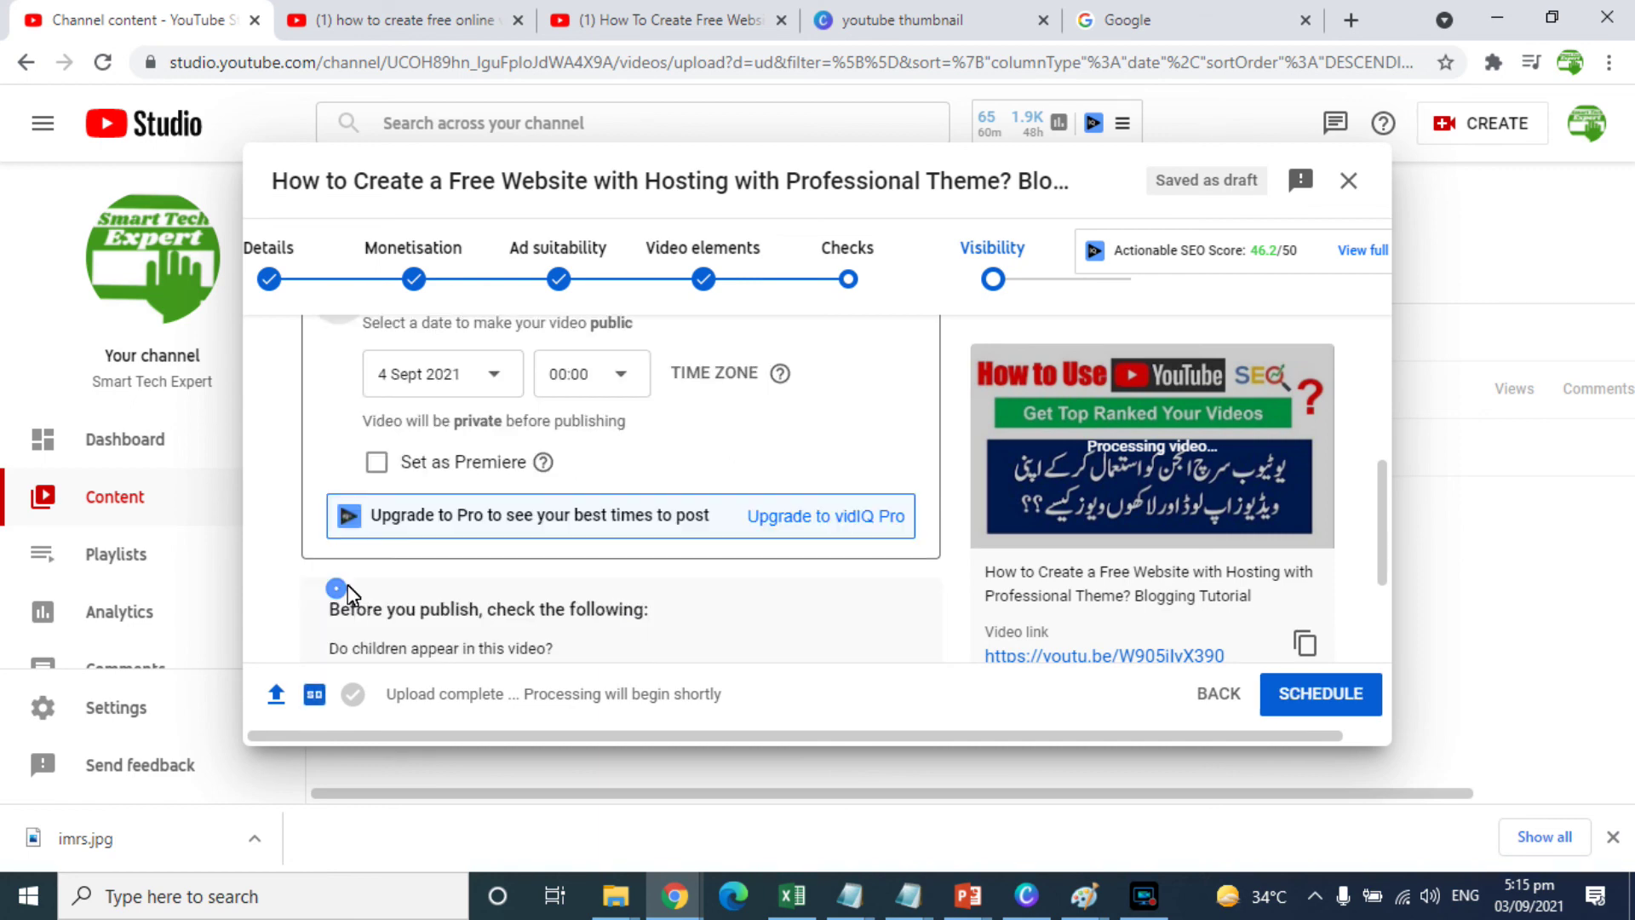
mouse_move(1380, 470)
left_mouse_down()
mouse_move(1379, 513)
mouse_move(1381, 463)
left_mouse_up()
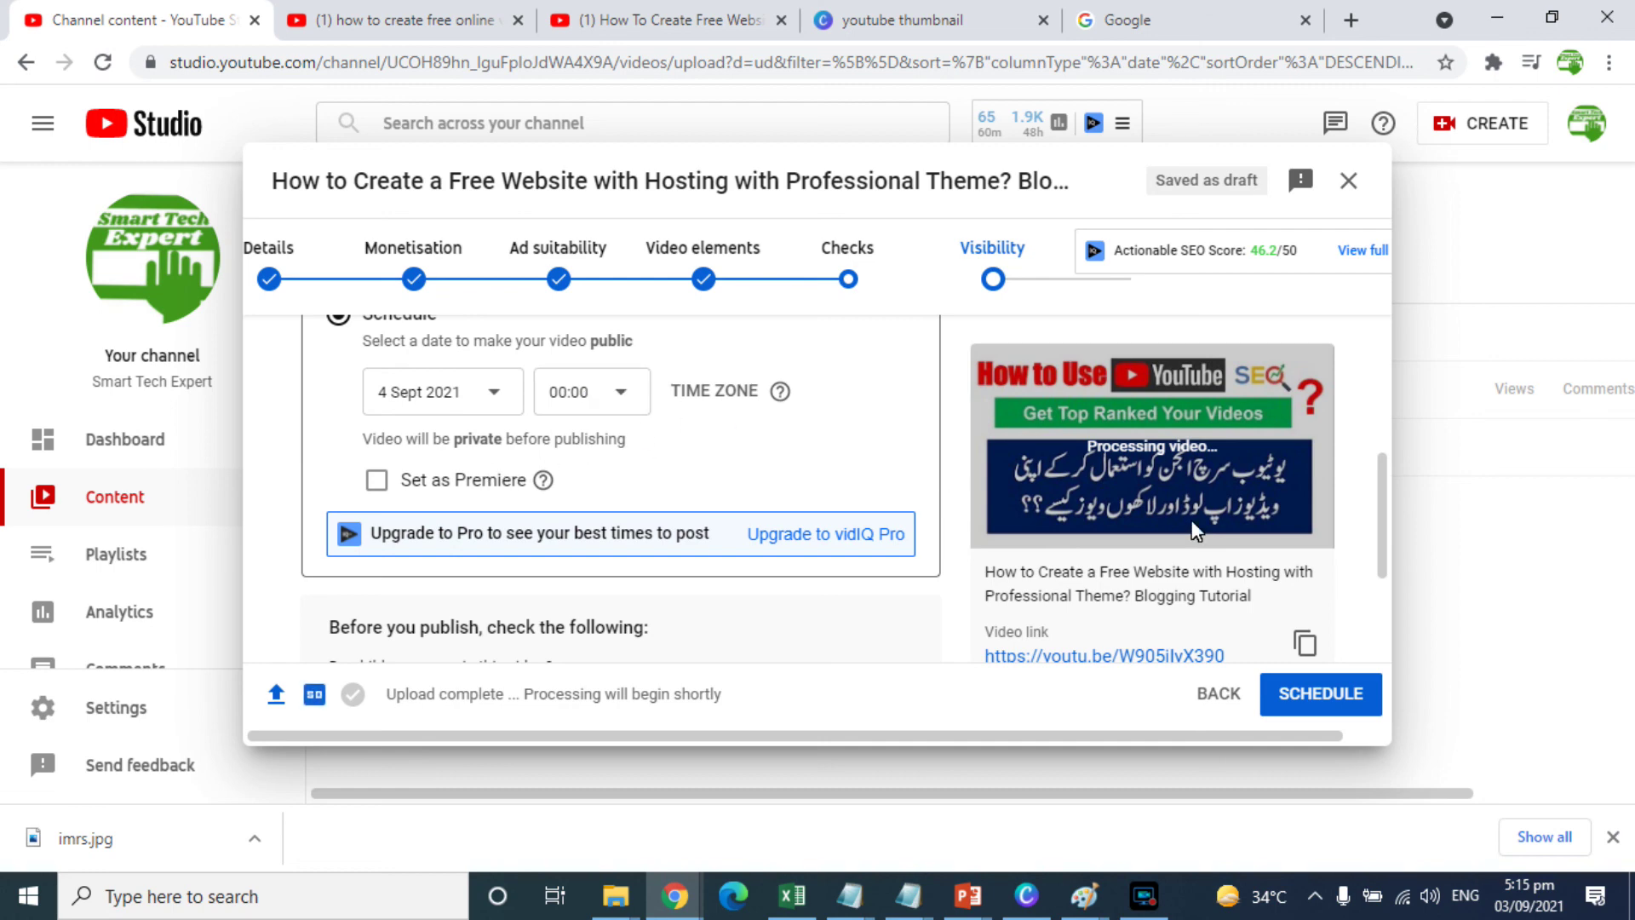
left_click_drag(1383, 509, 1383, 488)
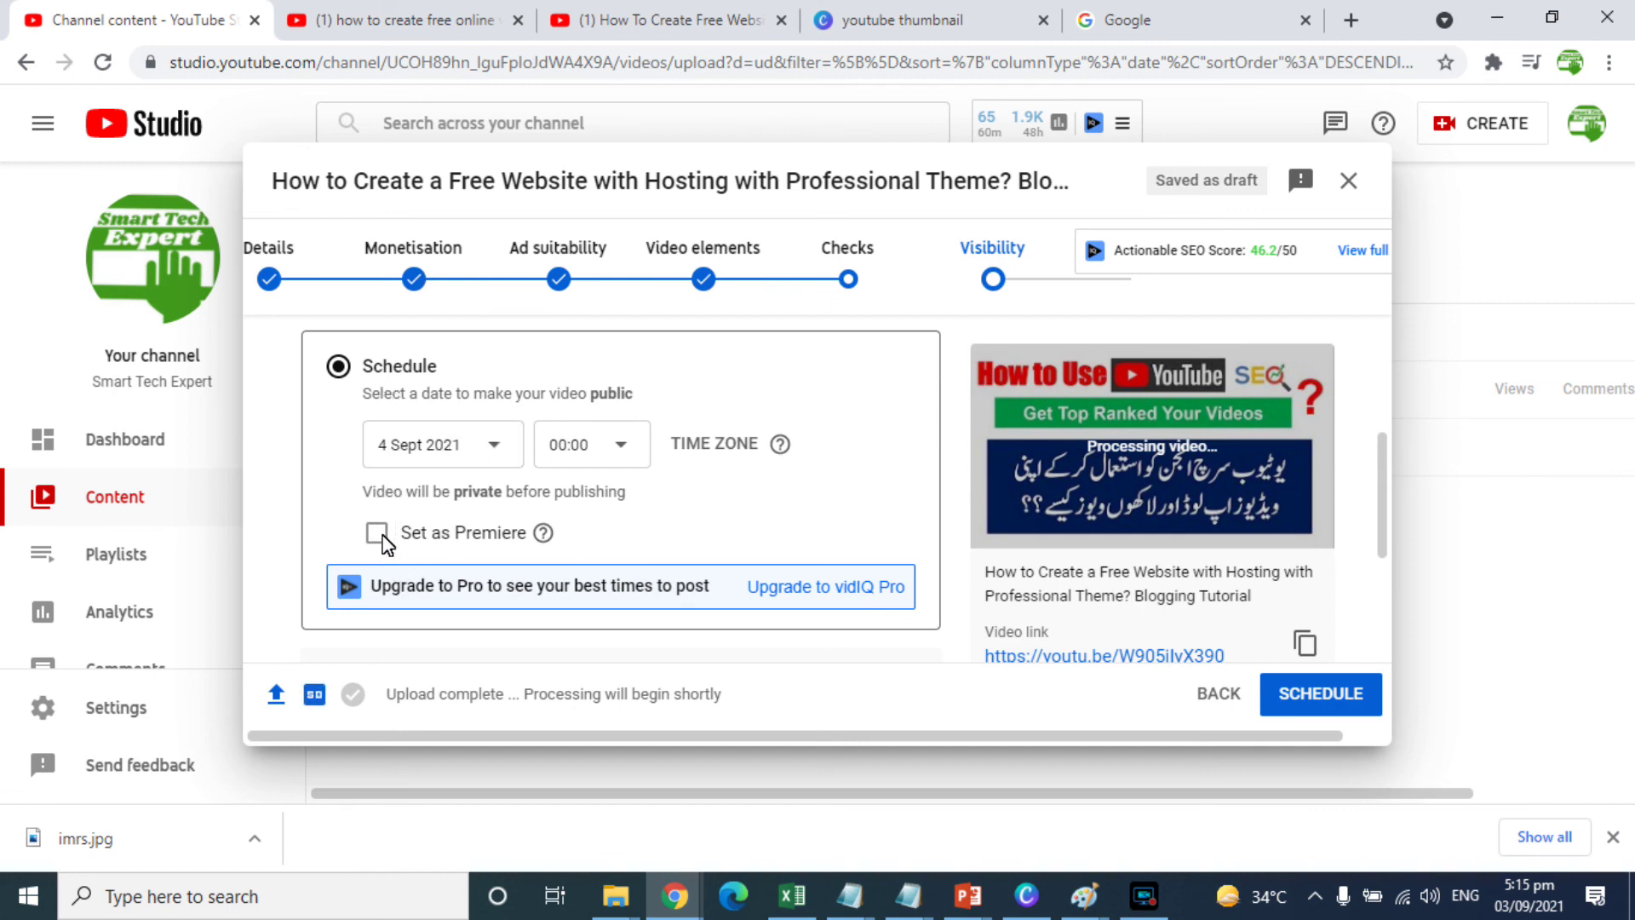
left_click_drag(1383, 484, 1383, 437)
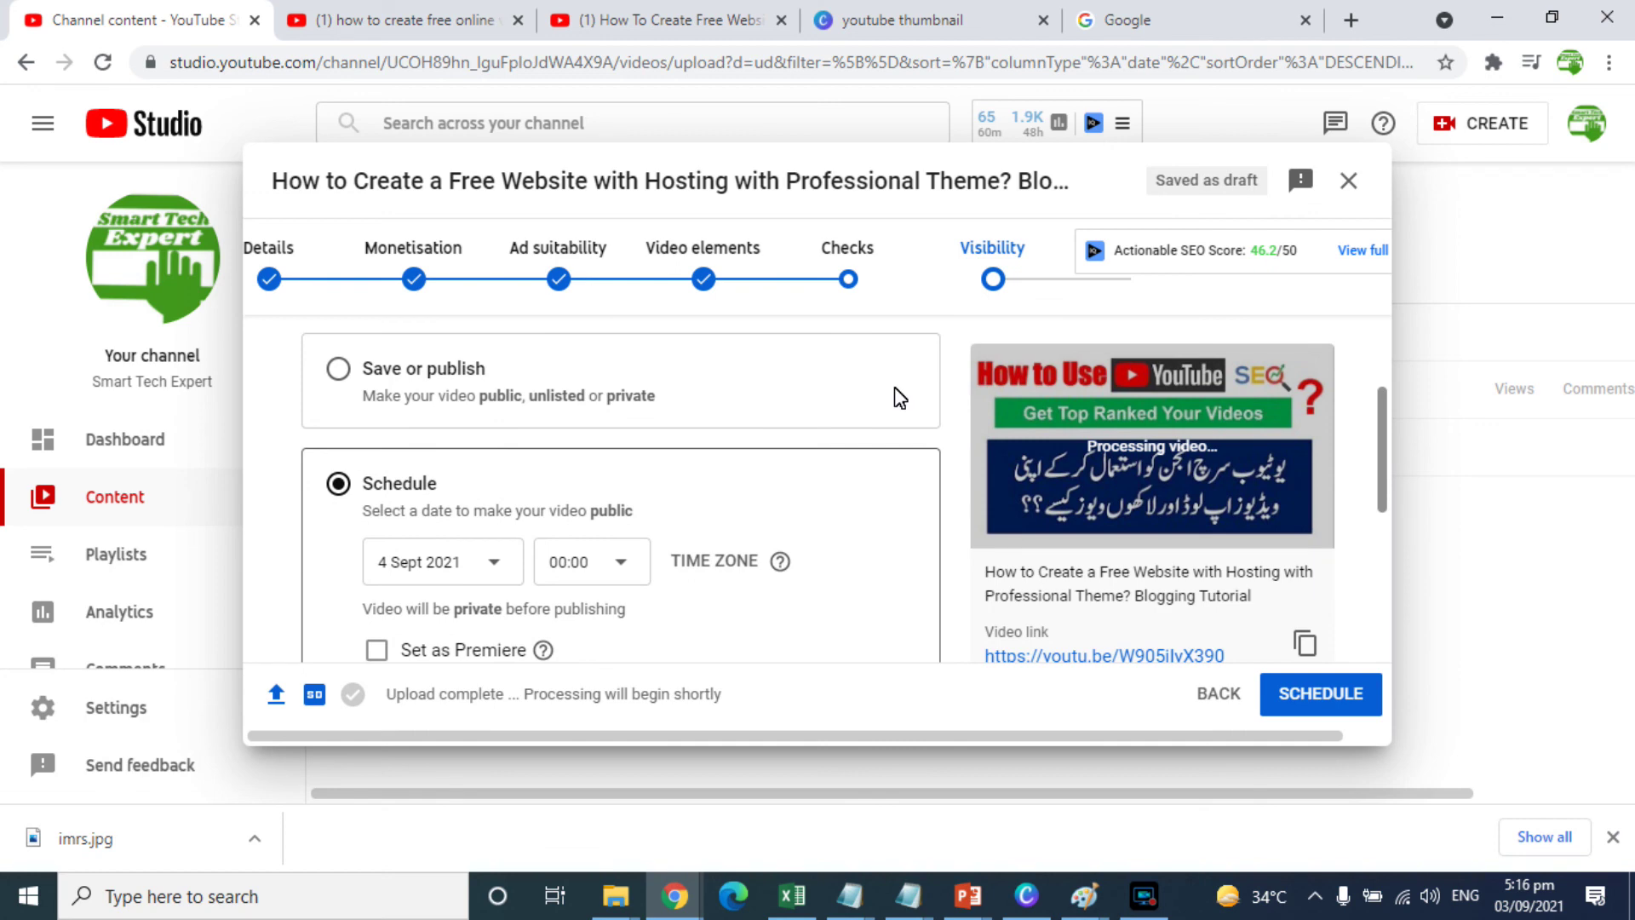
left_click(341, 371)
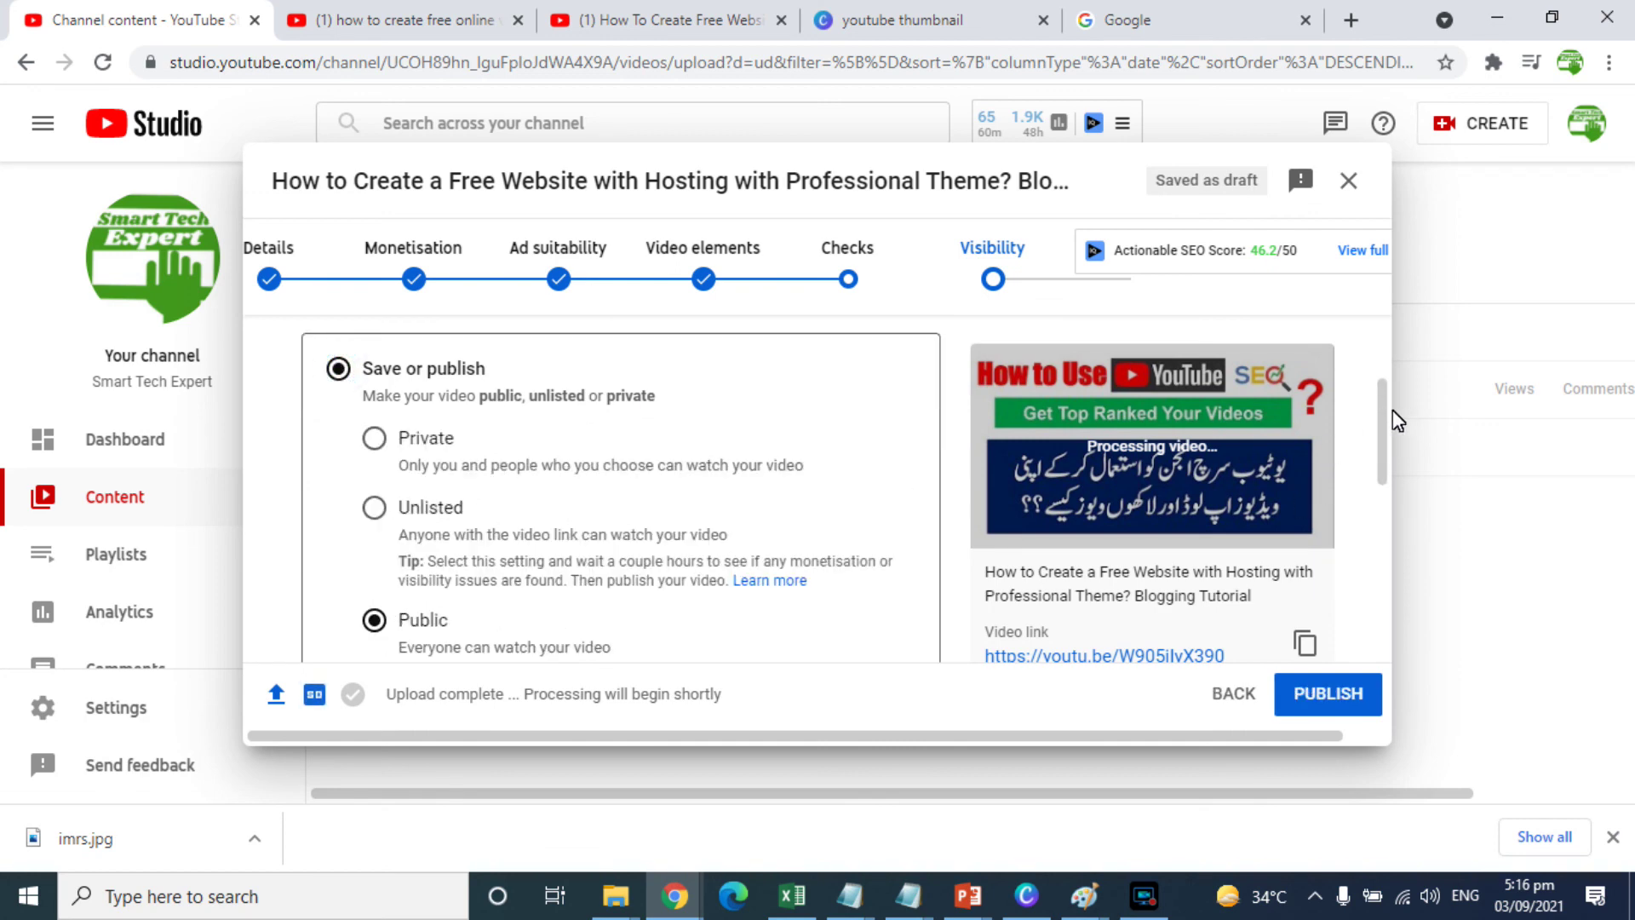
Enable the instant Premiere option for the public video.
scroll(1383, 417, "down", 1)
left_click(412, 578)
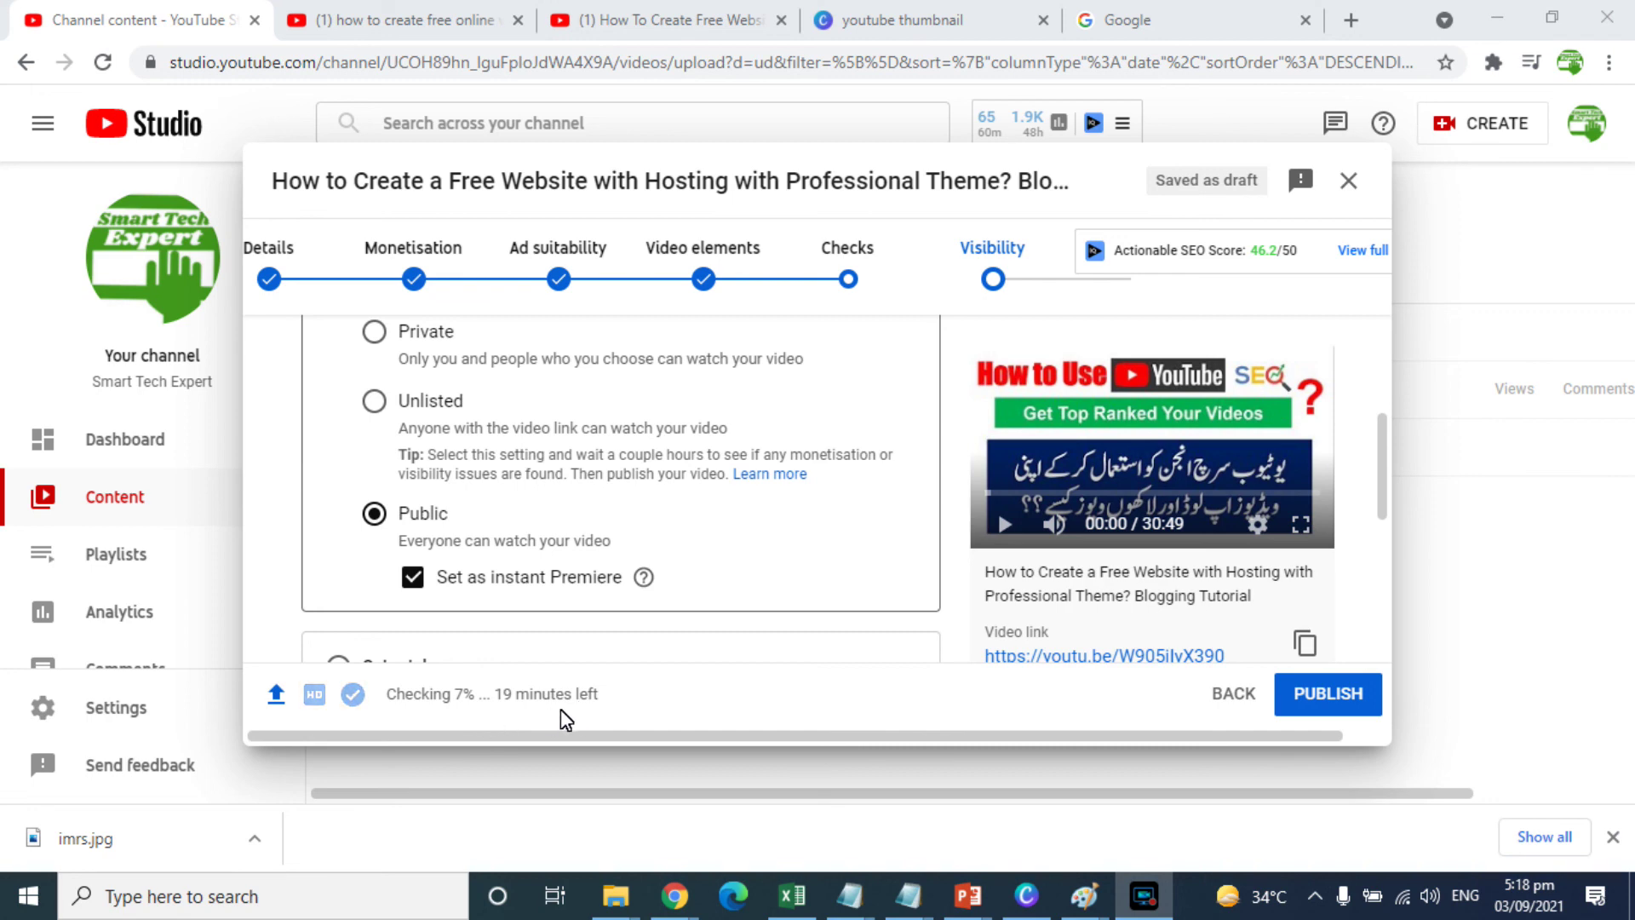
left_click_drag(1378, 448, 1378, 471)
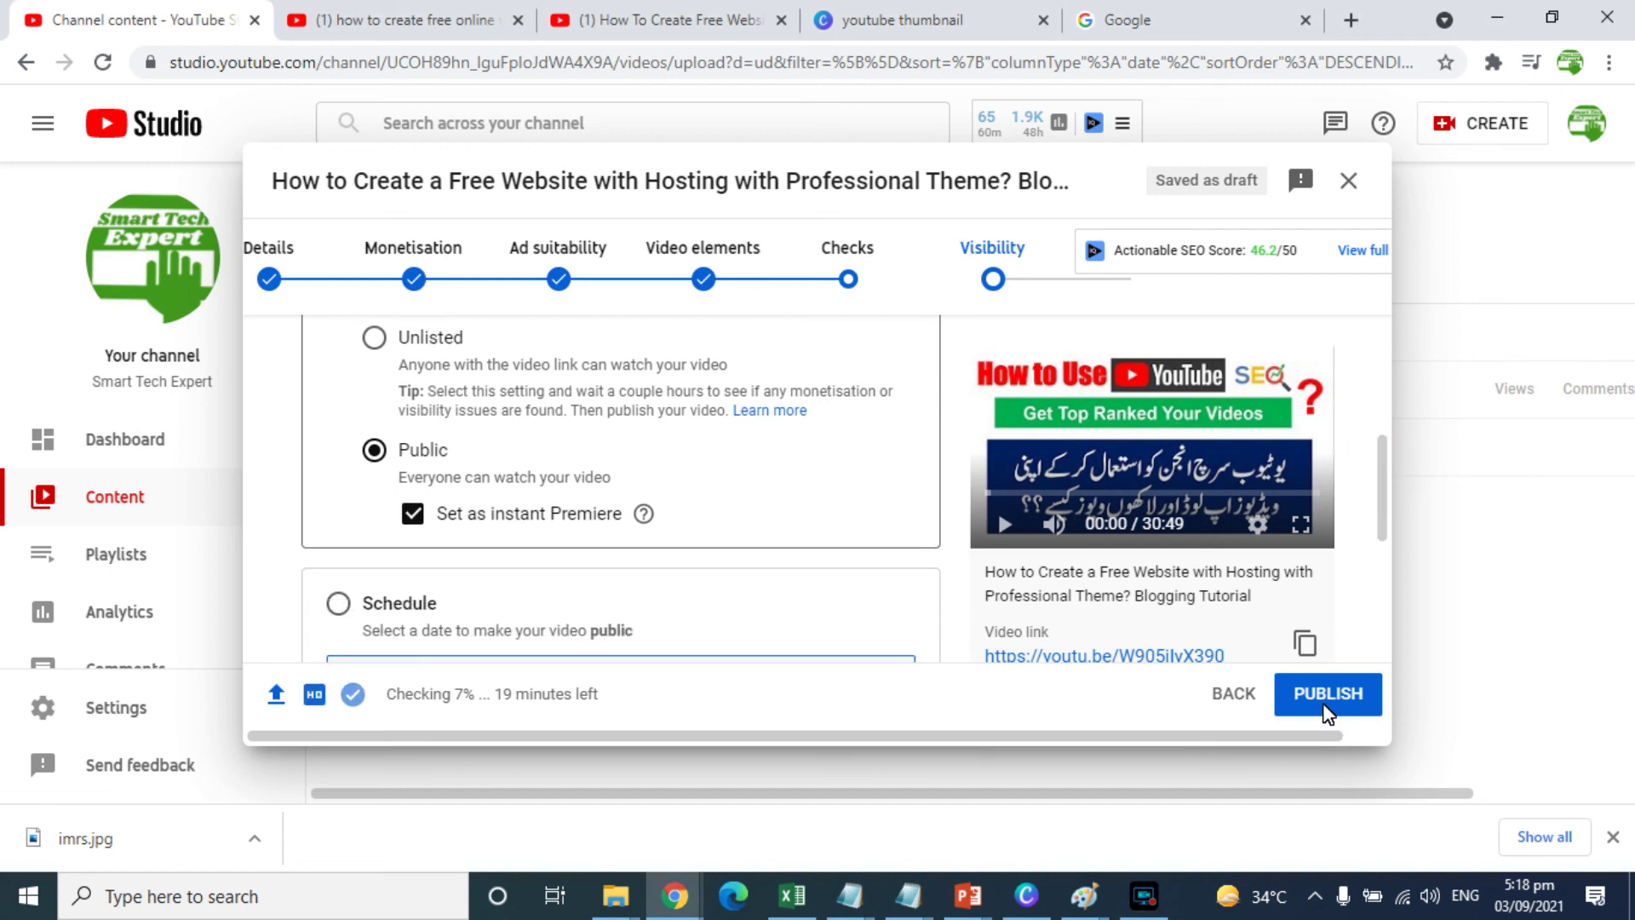